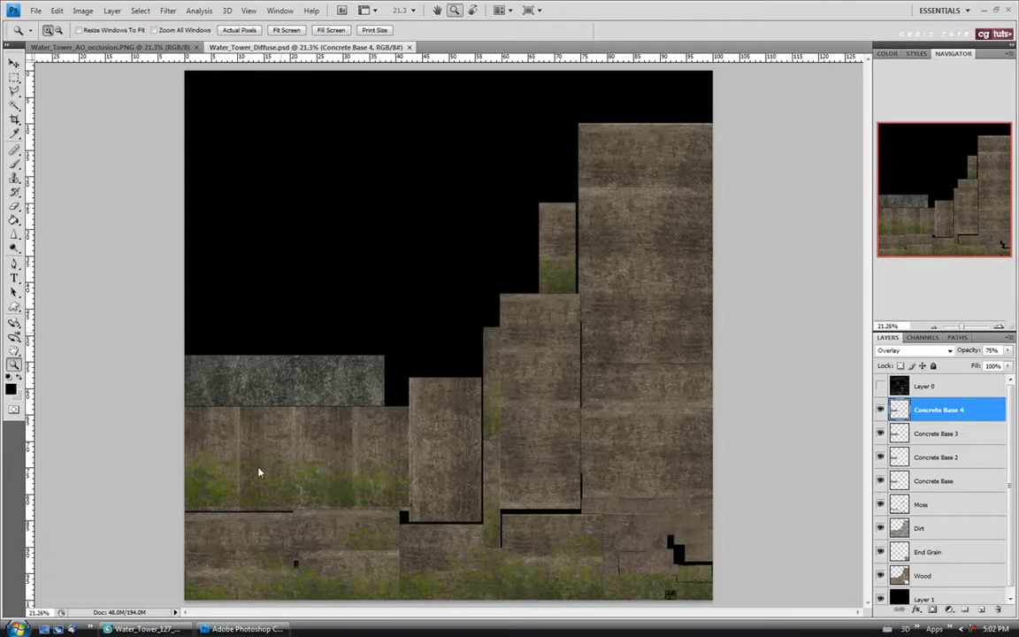
Step: Copy the moss along the lower edge of the vertical wood planks from the Moss layer onto a new layer
{"action": "left_click", "coordinate": [920, 504]}
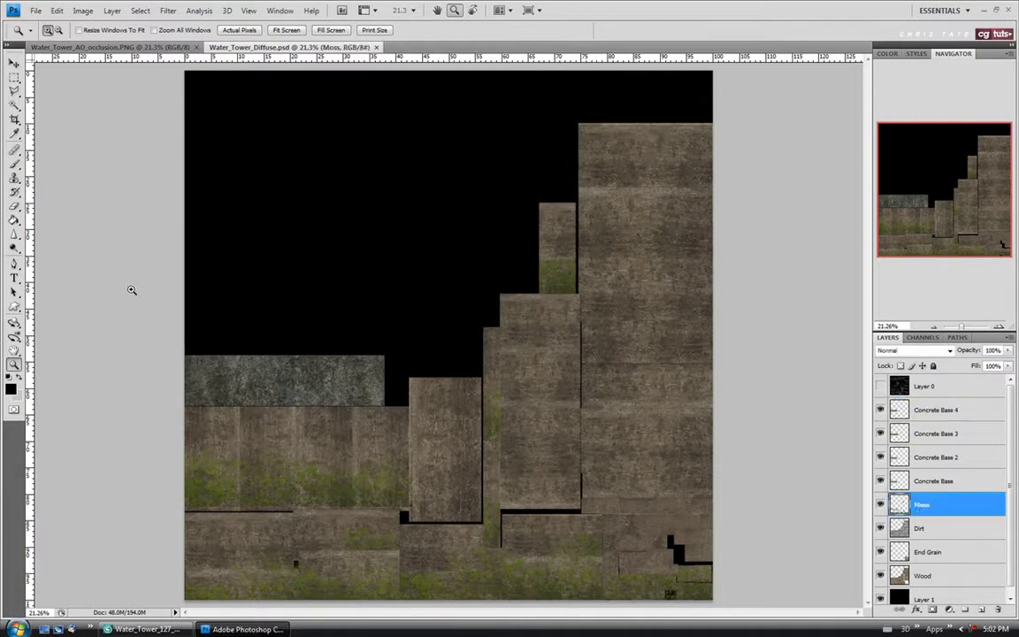
{"action": "left_click", "coordinate": [14, 78]}
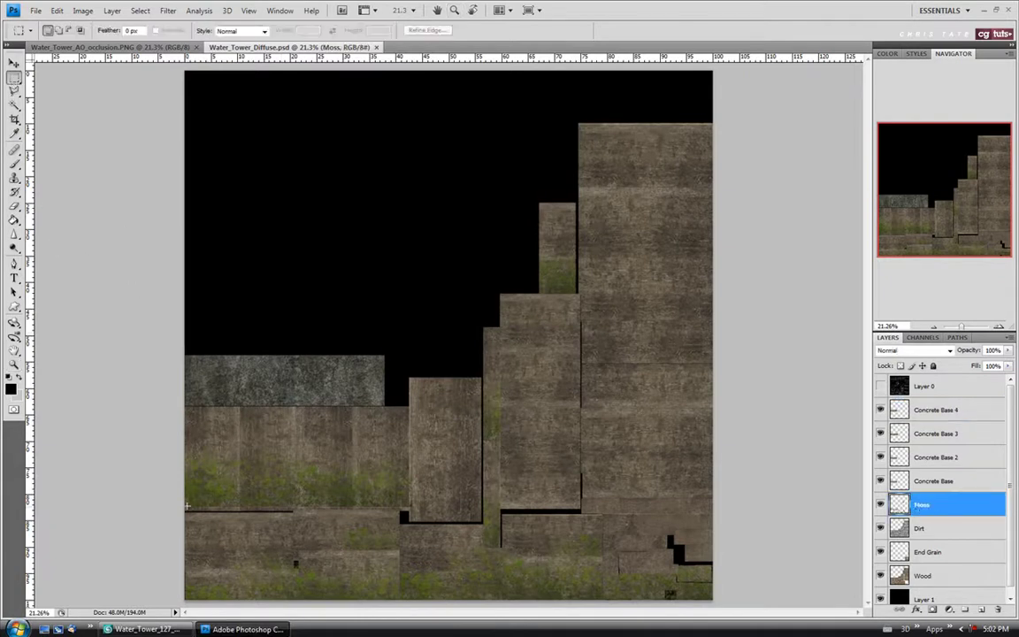
{"action": "left_click_drag", "start_coordinate": [406, 436], "coordinate": [411, 441]}
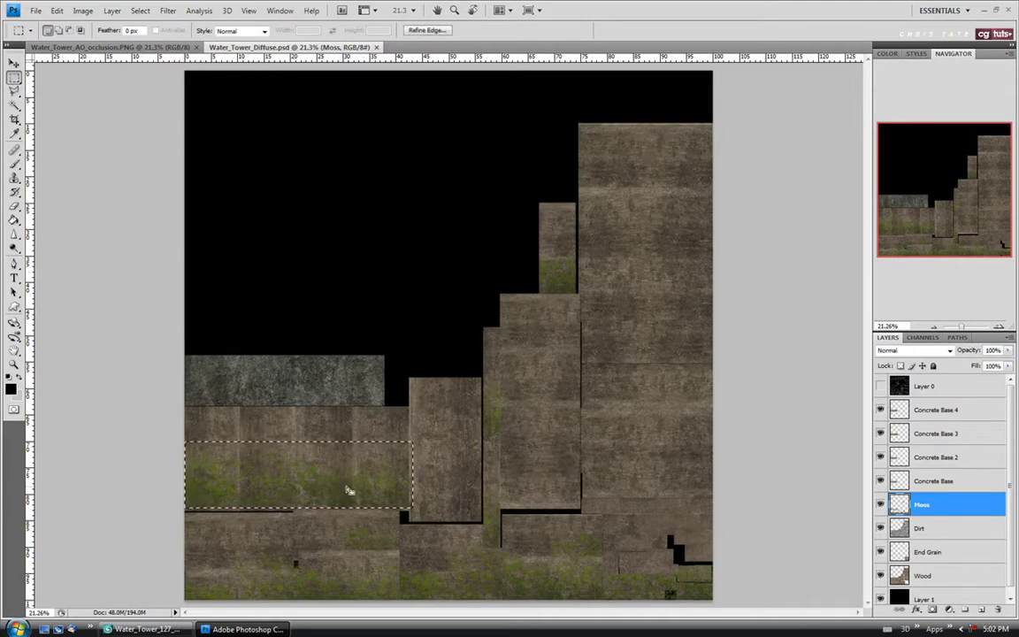
{"action": "key", "text": "ctrl+j"}
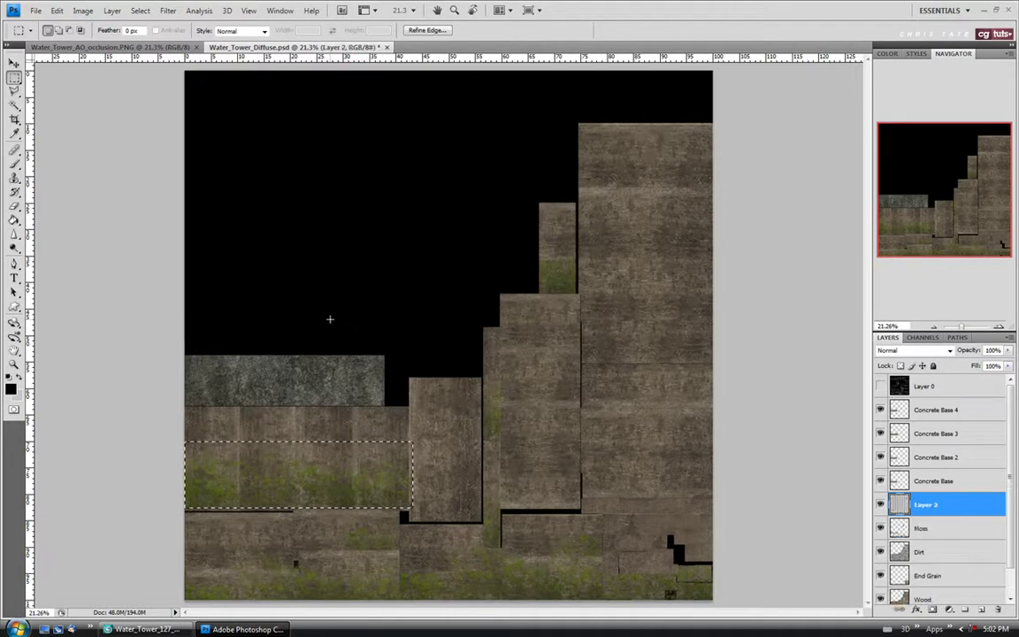
Step: Place the copied moss layer above Concrete Base 4 and move the moss onto the grey concrete strip
{"action": "left_click_drag", "start_coordinate": [939, 508], "coordinate": [941, 403]}
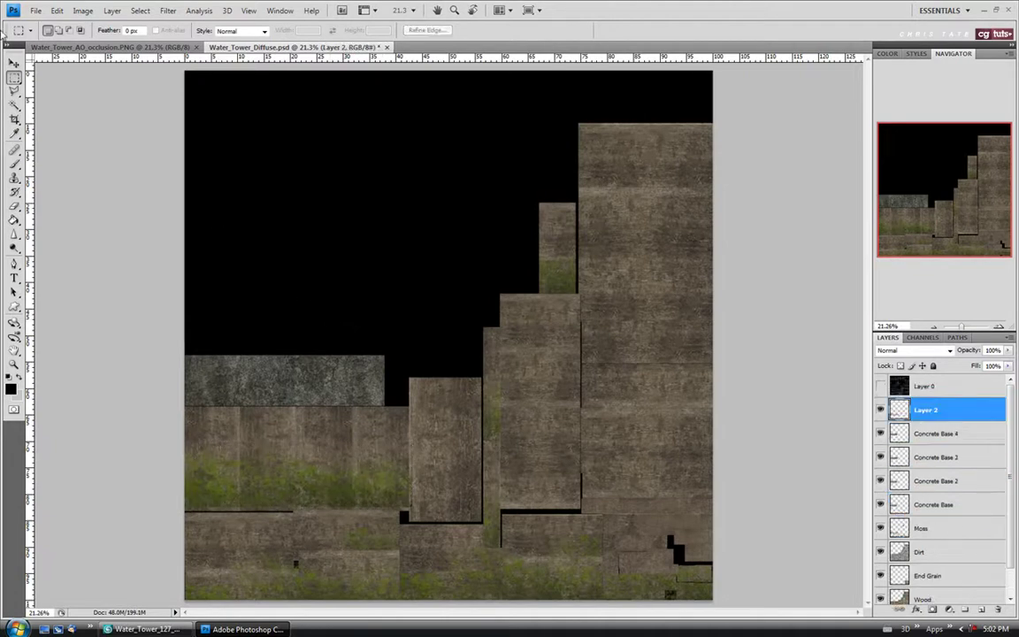
{"action": "left_click", "coordinate": [14, 64]}
{"action": "left_click_drag", "start_coordinate": [297, 382], "coordinate": [324, 374]}
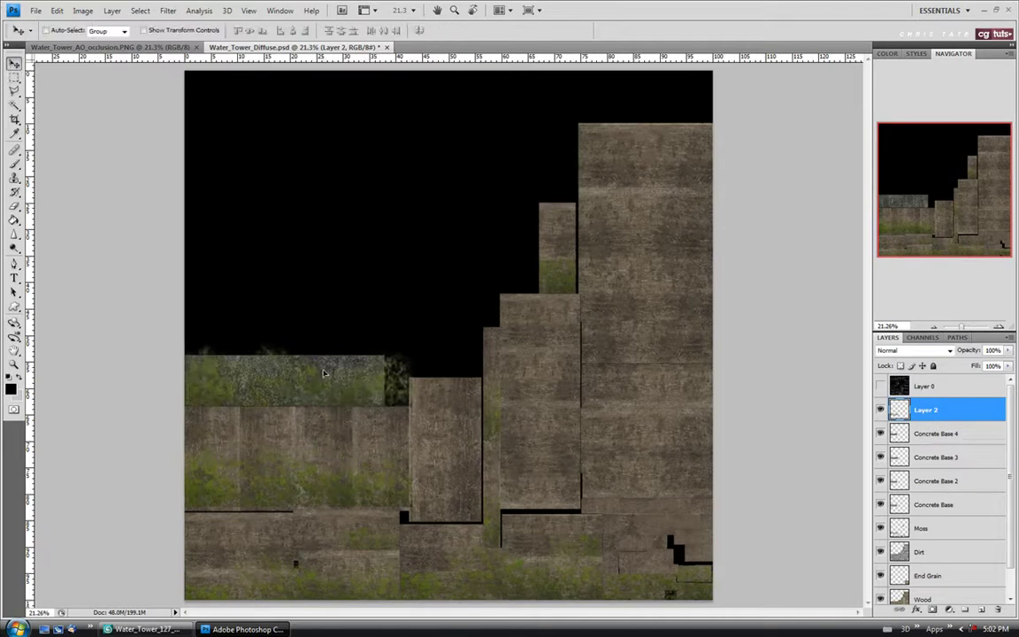
Step: Show the UV wireframe in Layer 0 and align the copied moss with the concrete base UV shells
{"action": "left_click", "coordinate": [16, 366]}
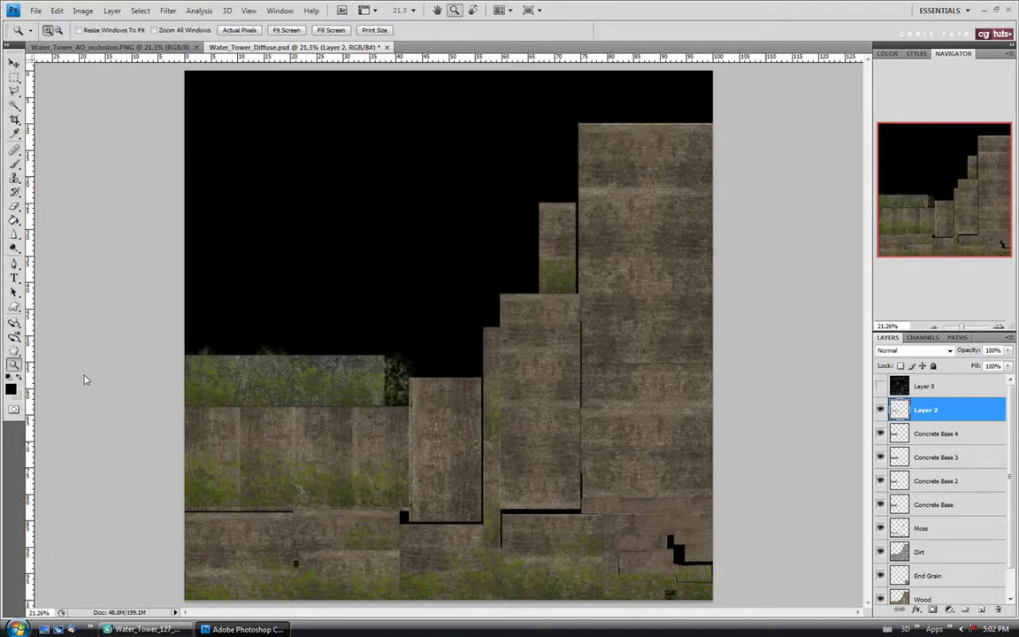
{"action": "left_click", "coordinate": [221, 364]}
{"action": "left_click", "coordinate": [880, 385]}
{"action": "left_click", "coordinate": [155, 360]}
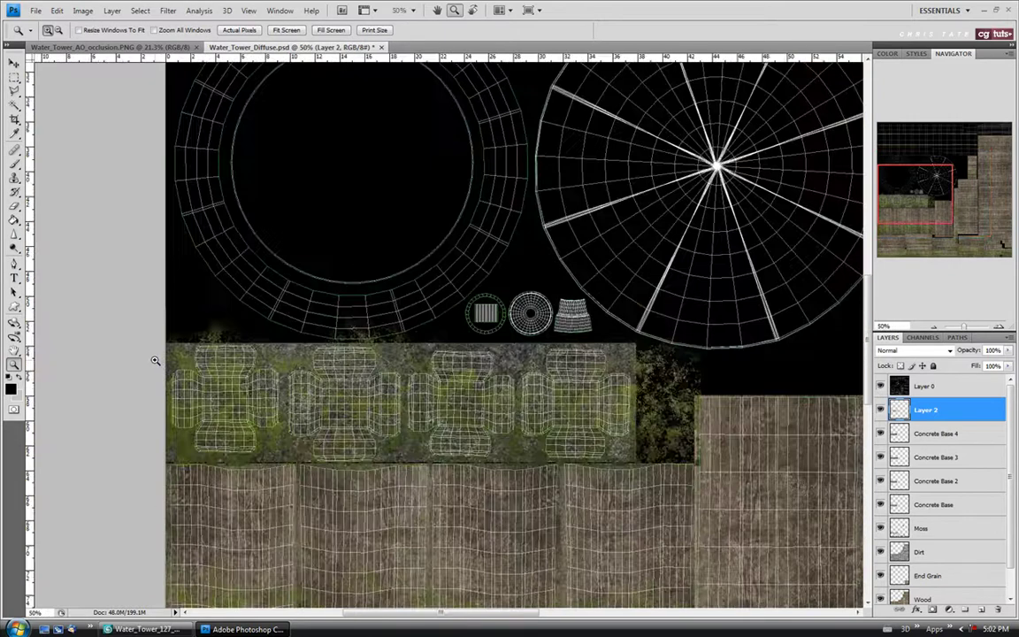
{"action": "left_click", "coordinate": [14, 63]}
{"action": "left_click_drag", "start_coordinate": [369, 353], "coordinate": [353, 388]}
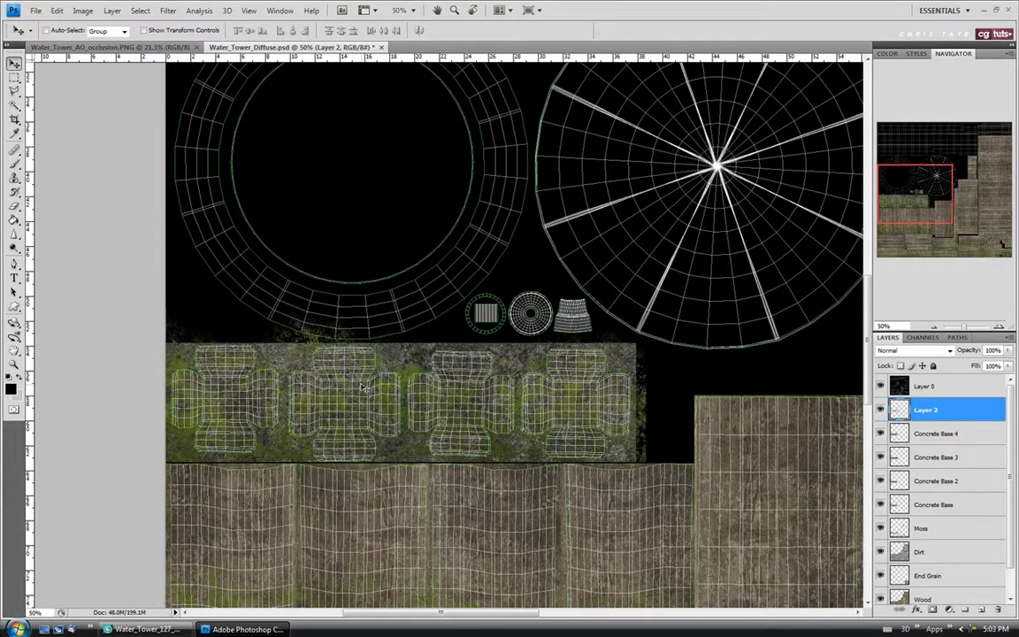
Step: Scale the copied moss proportionally to about 103.7% so it extends past the concrete strip's edge
{"action": "key", "text": "ctrl+t"}
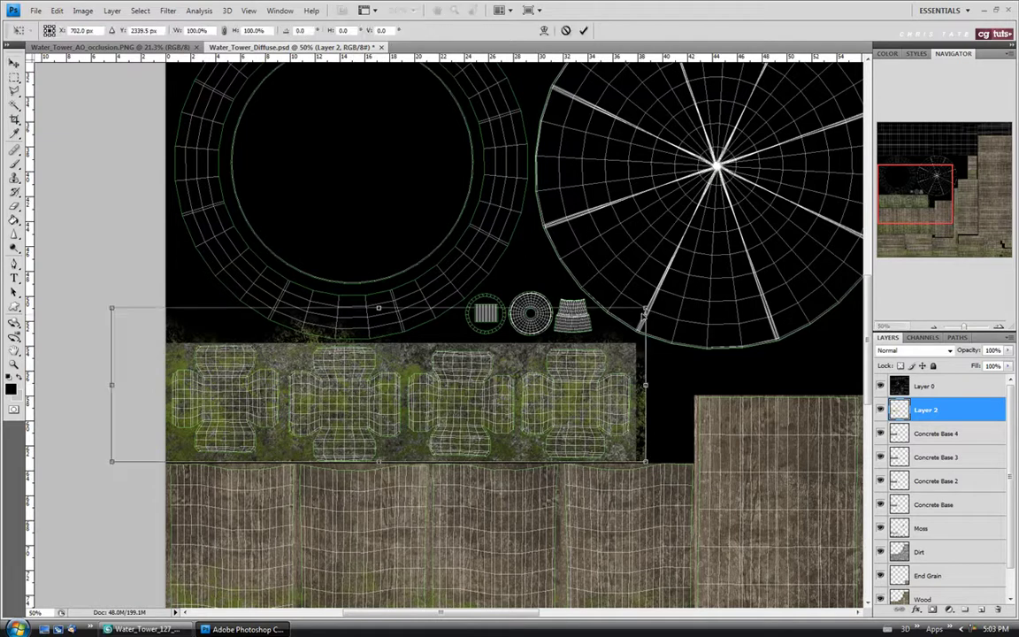
{"action": "left_click_drag", "start_coordinate": [646, 309], "coordinate": [662, 285]}
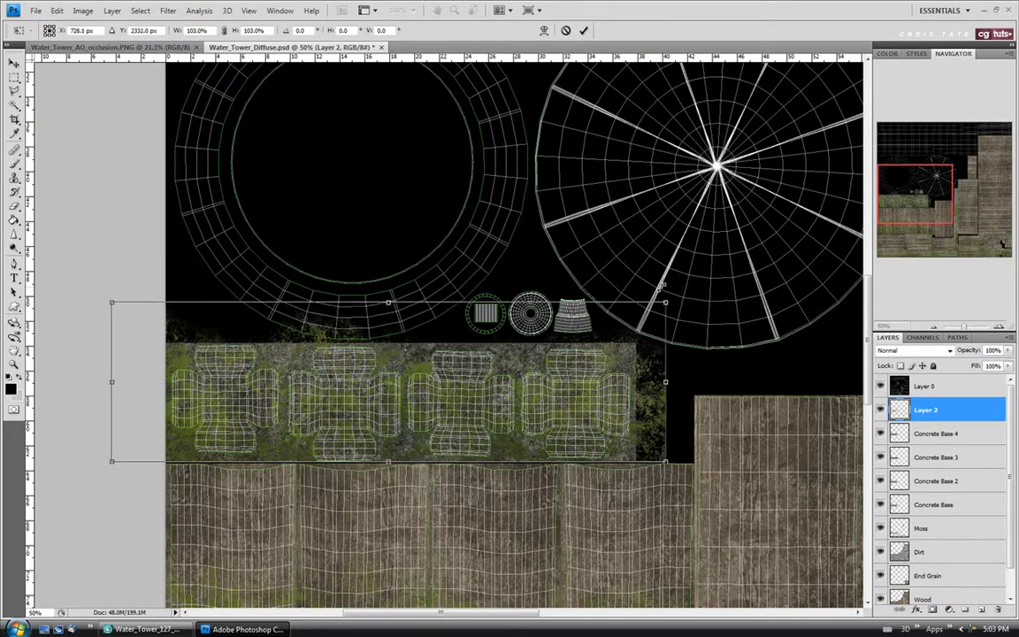
{"action": "key", "text": "v"}
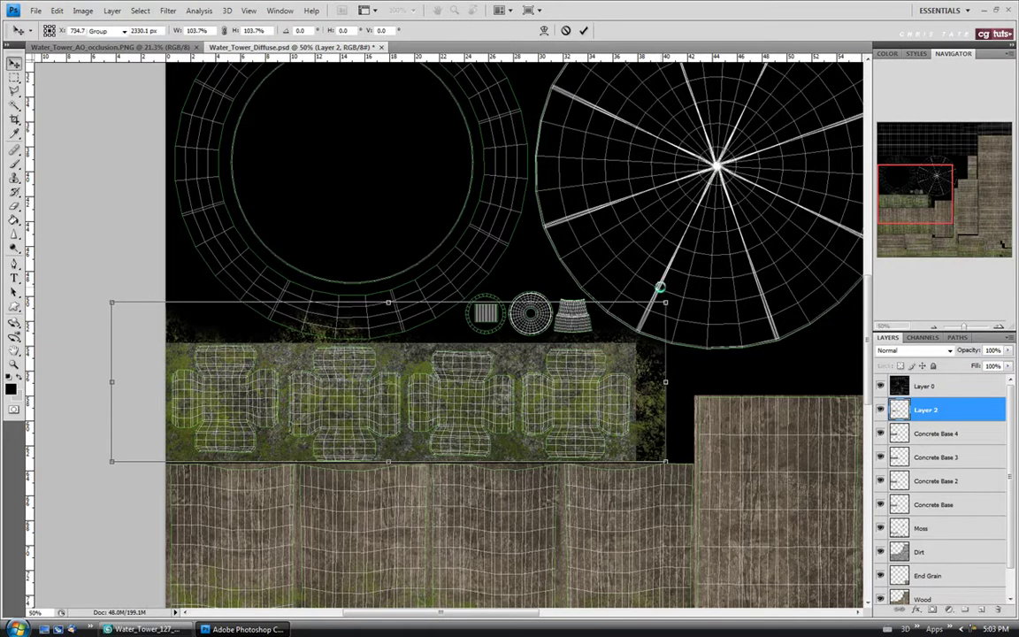
{"action": "key", "text": "Return"}
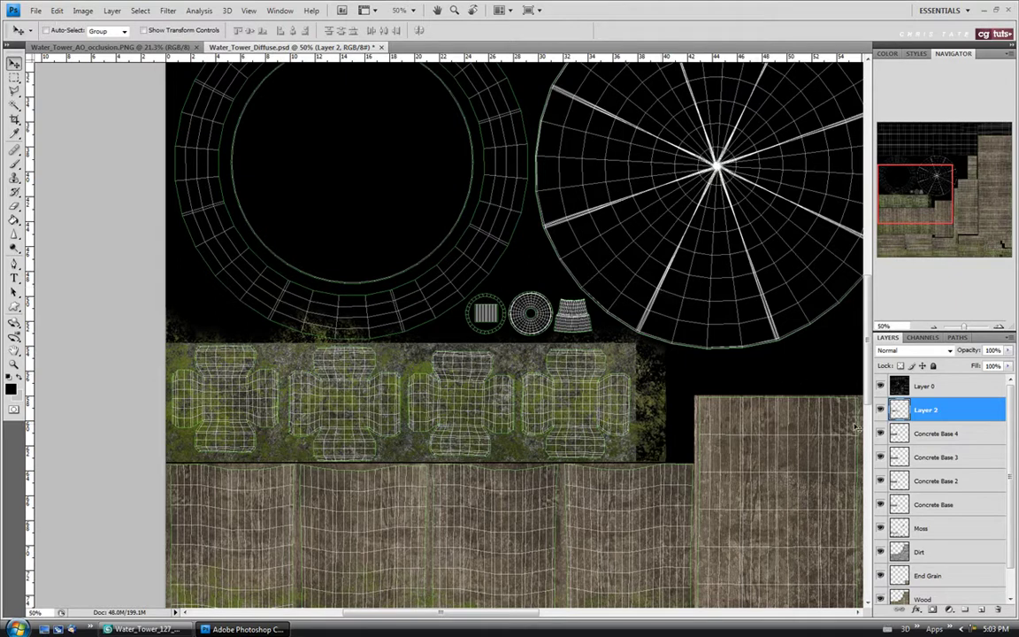
Step: Hide the UV wireframe in Layer 0 and save the diffuse texture file
{"action": "left_click", "coordinate": [881, 386]}
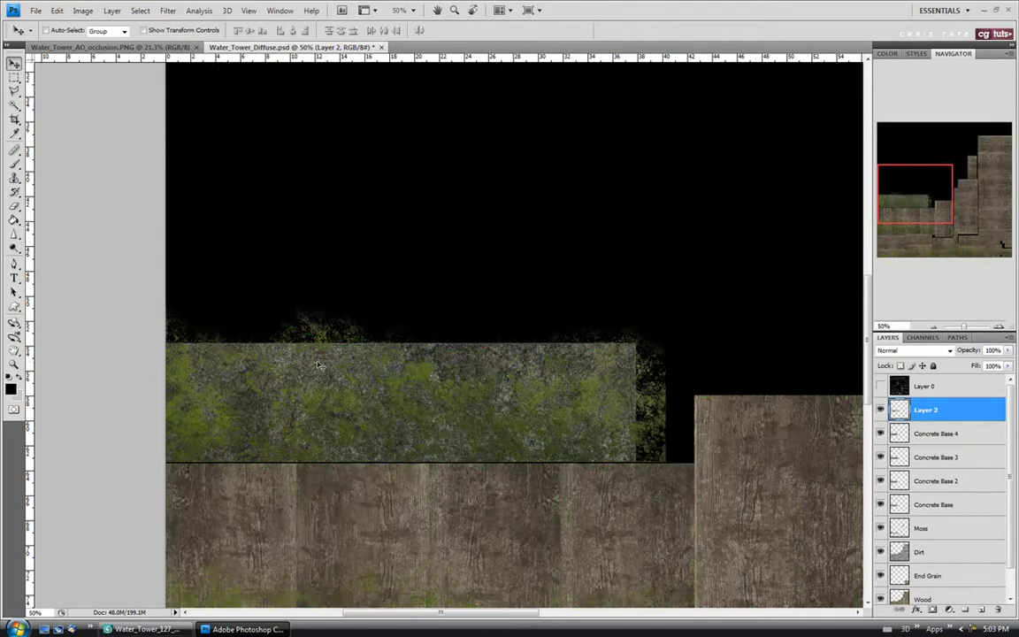
{"action": "left_click", "coordinate": [35, 10]}
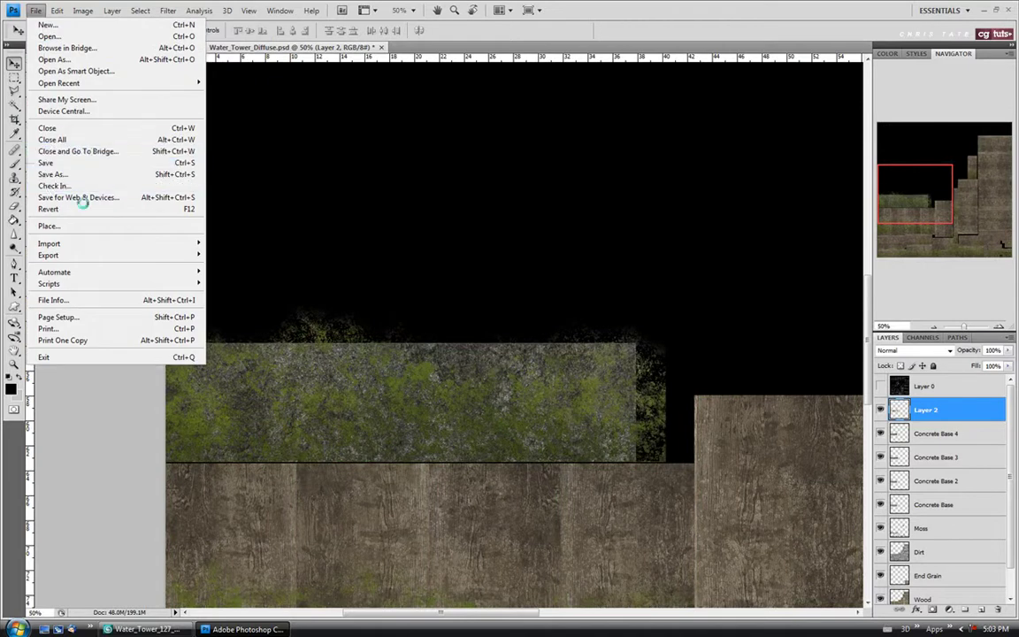
{"action": "left_click", "coordinate": [268, 275]}
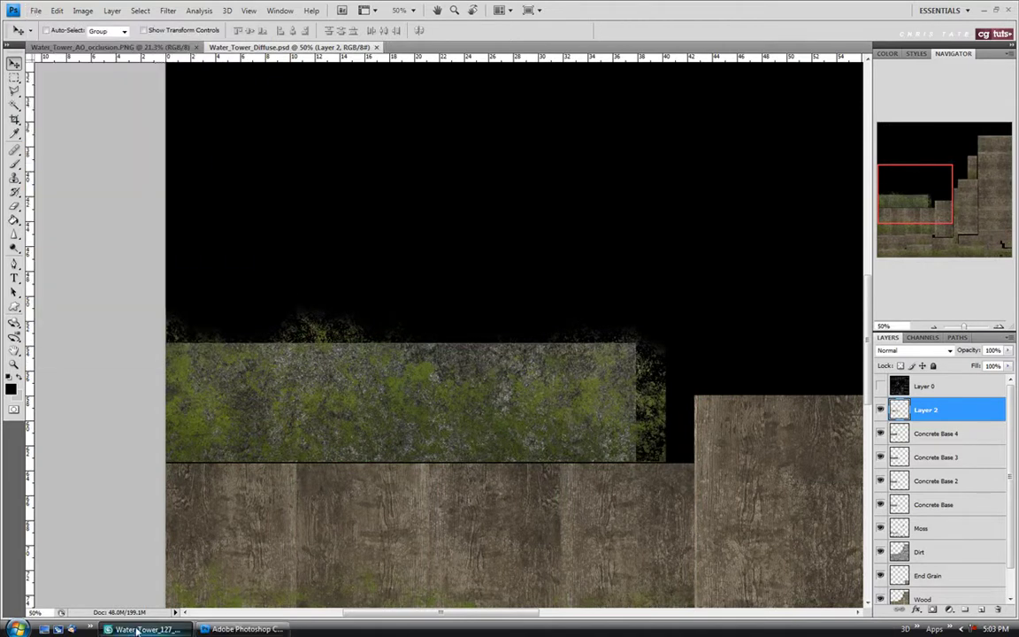
Step: Switch to 3ds Max, dismiss the Communication Center notice, and return the ActiveShade viewport to the Perspective view
{"action": "key", "text": "alt+Tab"}
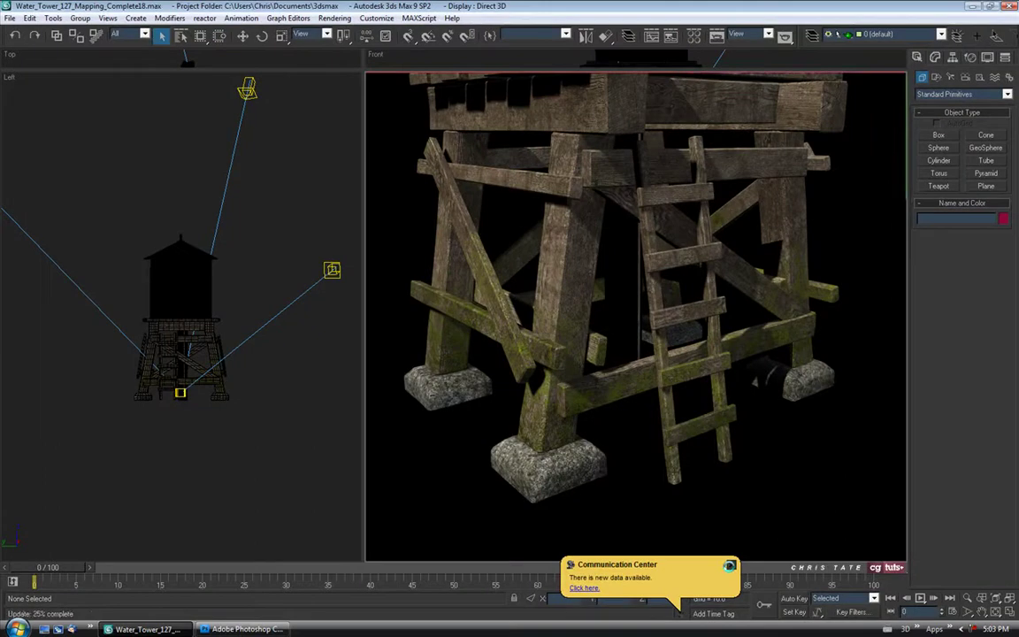
{"action": "left_click", "coordinate": [730, 565]}
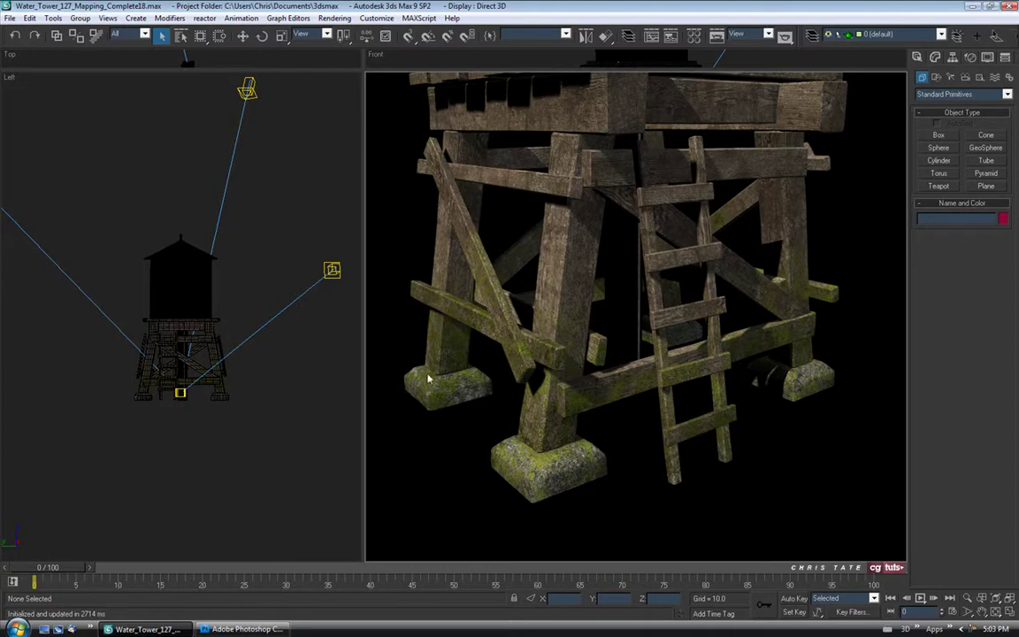
{"action": "right_click", "coordinate": [380, 84]}
{"action": "left_click", "coordinate": [424, 129]}
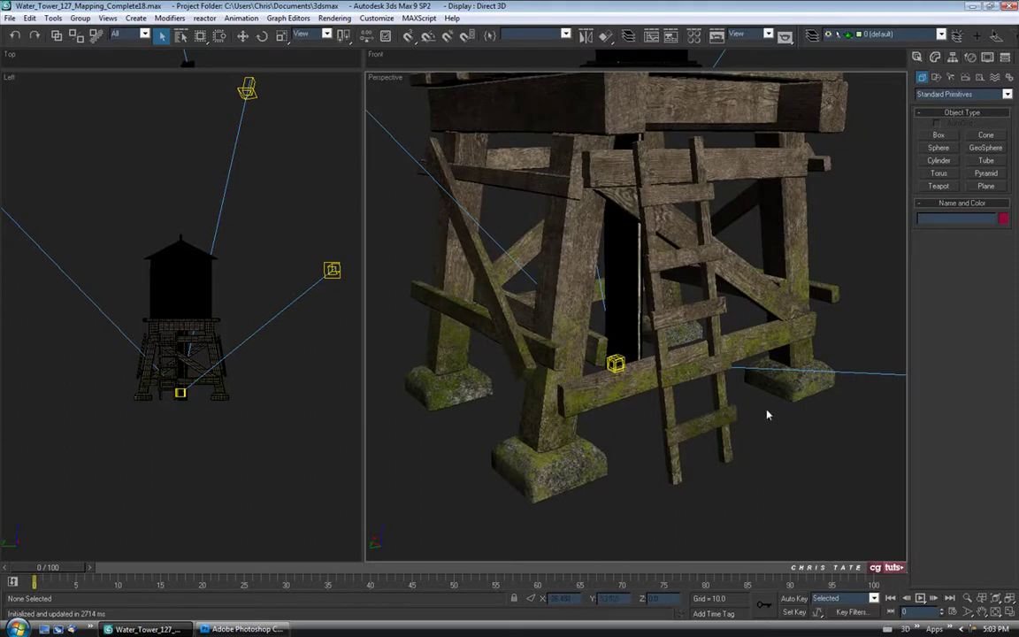
Step: Orbit around the water tower and preview its mossy concrete bases in ActiveShade with the ladder at the far side
{"action": "middle_click_drag", "start_coordinate": [605, 341], "coordinate": [681, 409], "text": "alt"}
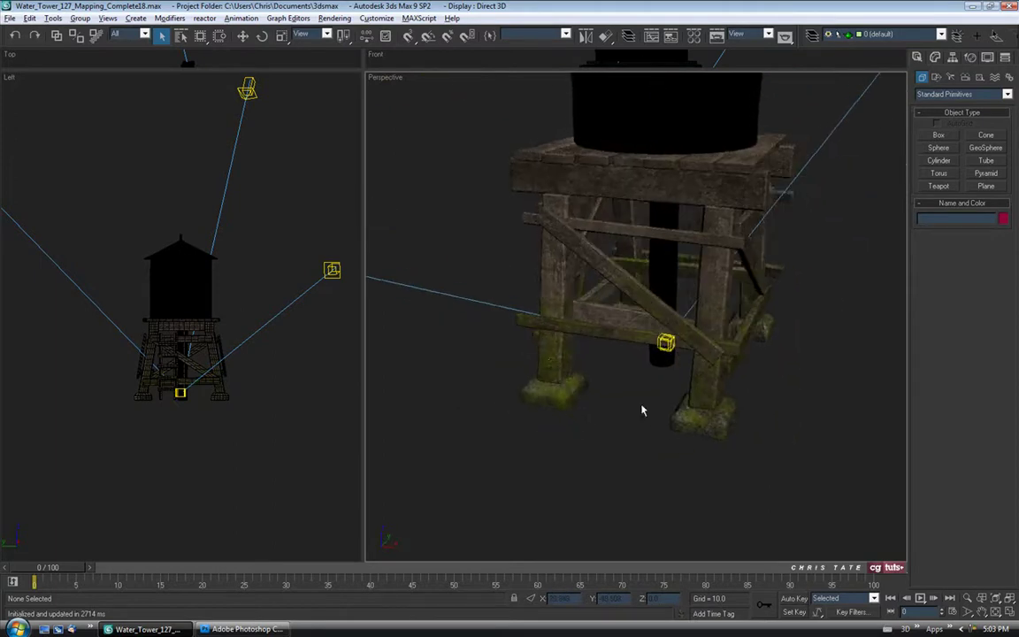
{"action": "middle_click_drag", "start_coordinate": [600, 408], "coordinate": [572, 380], "text": "alt"}
{"action": "middle_click_drag", "start_coordinate": [618, 447], "coordinate": [616, 403], "text": "alt"}
{"action": "middle_click_drag", "start_coordinate": [556, 390], "coordinate": [593, 418], "text": "alt"}
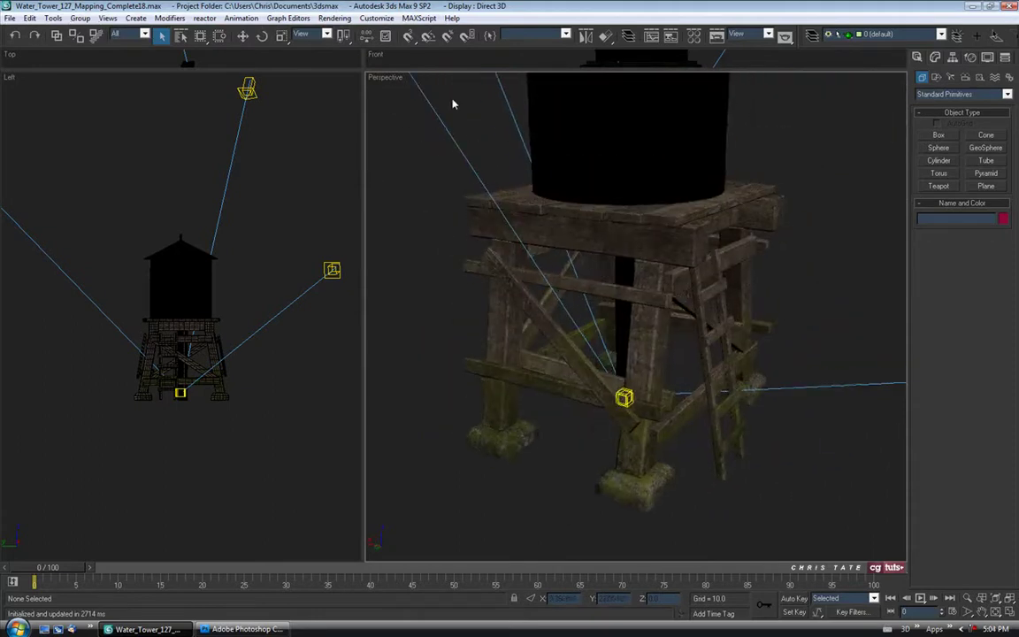
{"action": "right_click", "coordinate": [378, 78]}
{"action": "mouse_move", "coordinate": [399, 85]}
{"action": "left_click", "coordinate": [535, 231]}
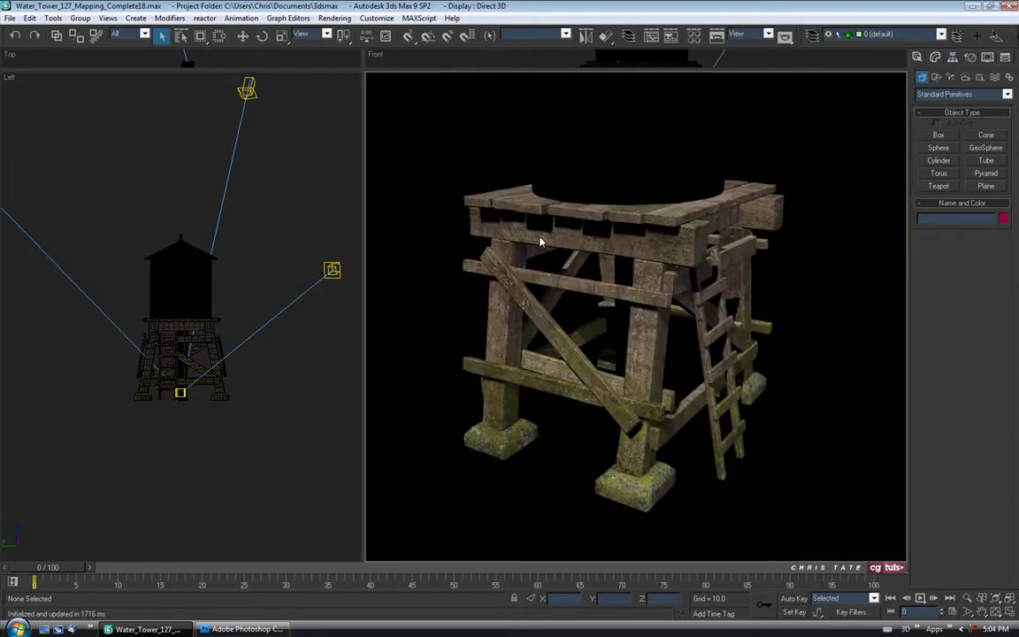
Step: Return to Perspective, rotate to the opposite corner of the tower, and preview that side in ActiveShade
{"action": "key", "text": "p"}
{"action": "middle_click_drag", "start_coordinate": [619, 305], "coordinate": [537, 305], "text": "alt"}
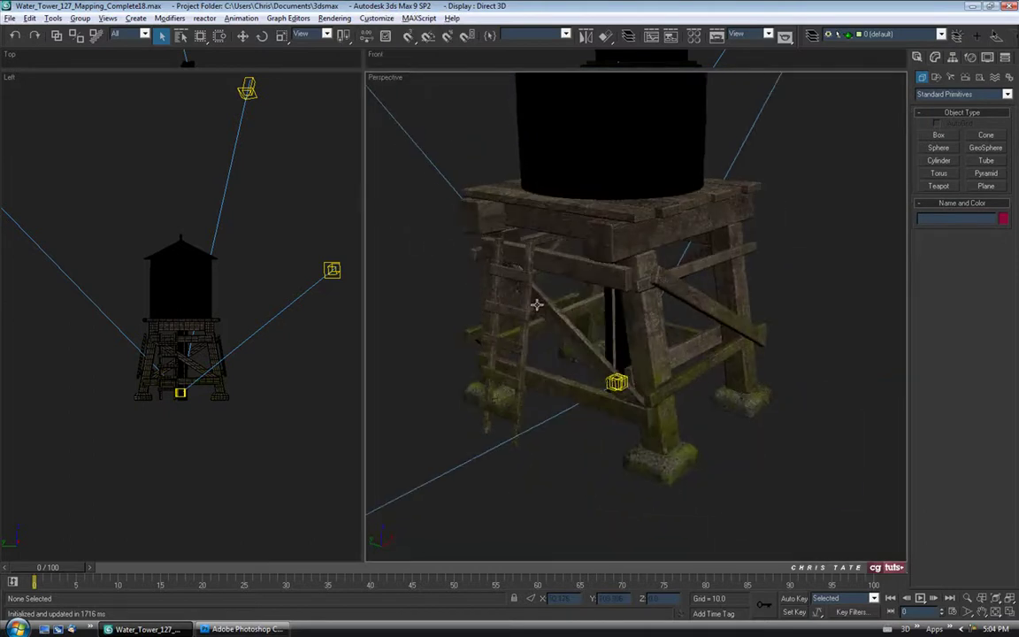
{"action": "right_click", "coordinate": [386, 80]}
{"action": "mouse_move", "coordinate": [400, 84]}
{"action": "left_click", "coordinate": [539, 235]}
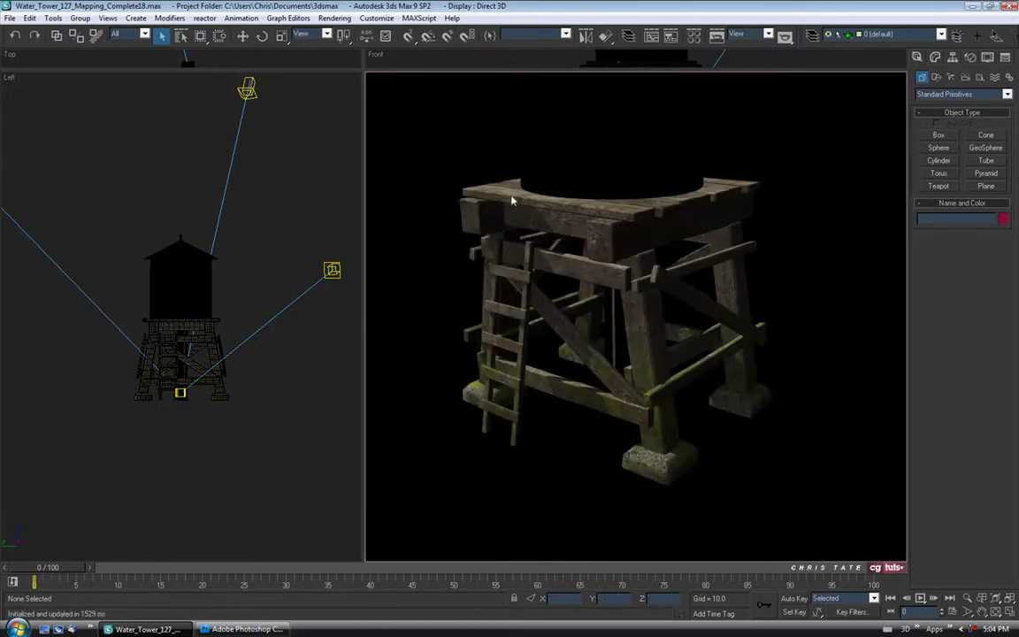
Step: Return to Perspective and preview a close view of the ladder side and concrete bases in ActiveShade
{"action": "right_click", "coordinate": [375, 81]}
{"action": "left_click", "coordinate": [415, 26]}
{"action": "middle_click_drag", "start_coordinate": [518, 279], "coordinate": [607, 285], "text": "alt"}
{"action": "scroll", "coordinate": [607, 285], "scroll_direction": "up", "scroll_amount": 5}
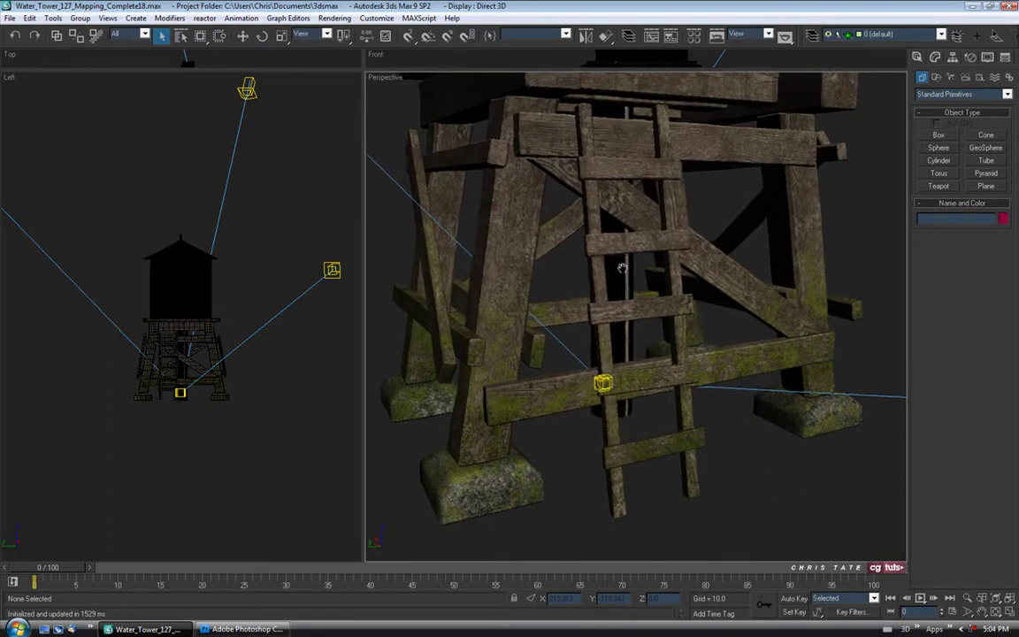
{"action": "right_click", "coordinate": [378, 78]}
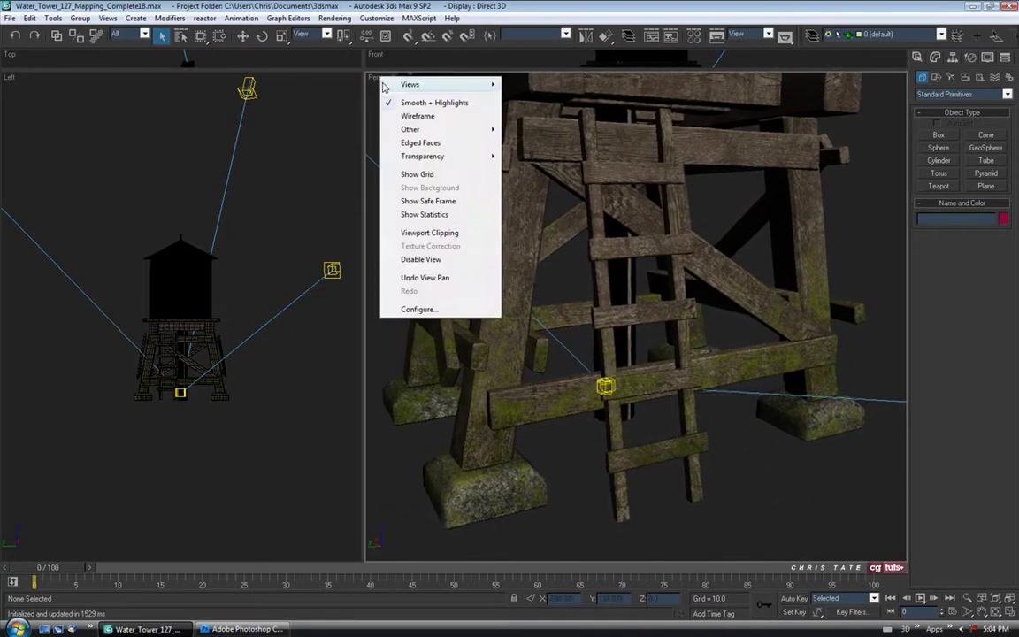
{"action": "mouse_move", "coordinate": [422, 83]}
{"action": "left_click", "coordinate": [538, 236]}
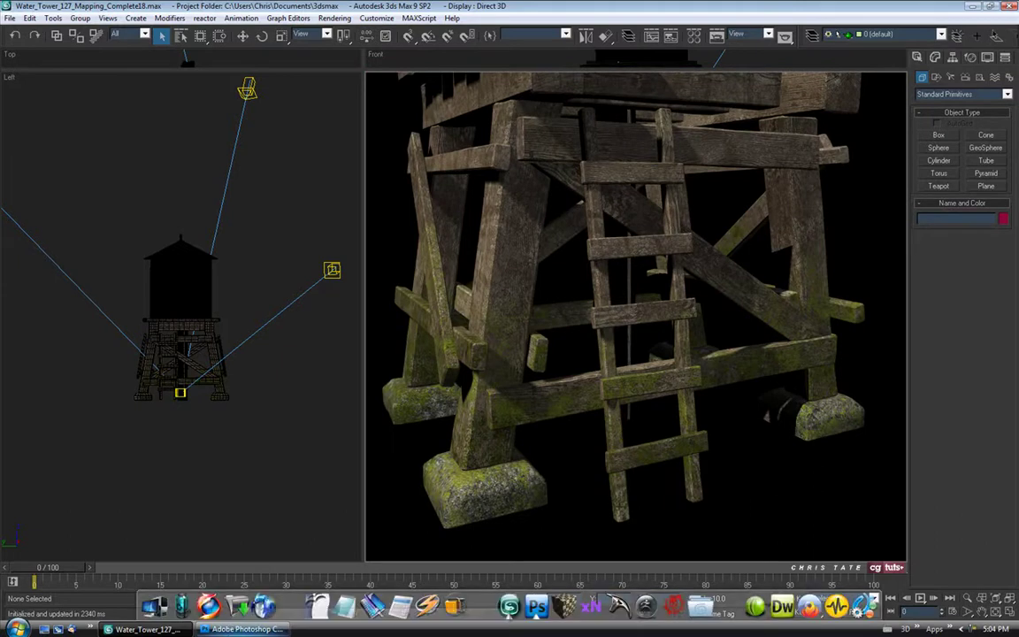
Step: Switch back to Photoshop and delete the copied moss outside the concrete strip using an inverted rectangular selection
{"action": "left_click", "coordinate": [256, 546]}
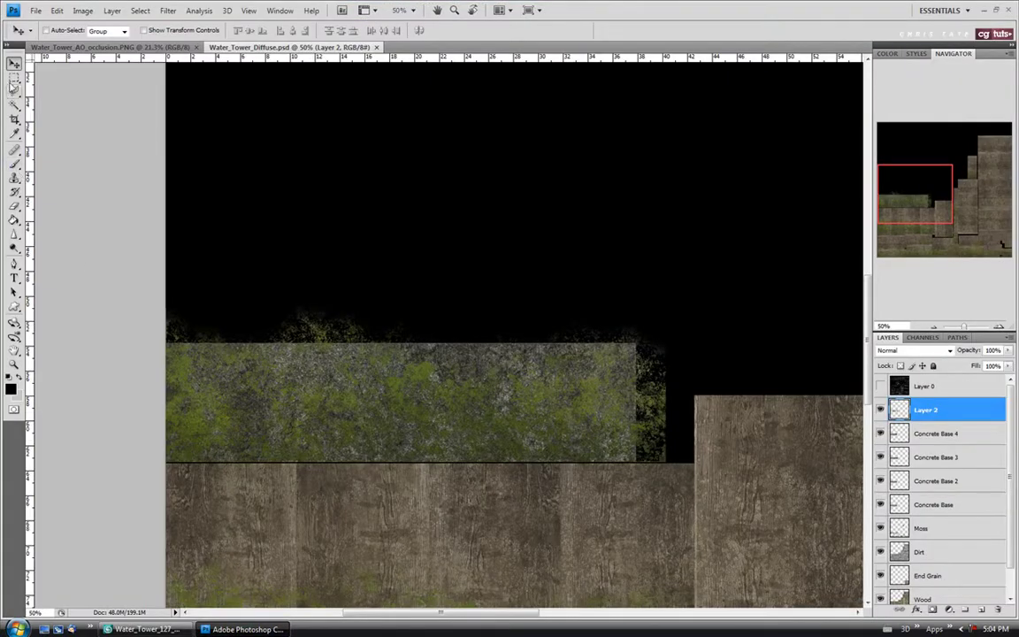
{"action": "left_click", "coordinate": [14, 78]}
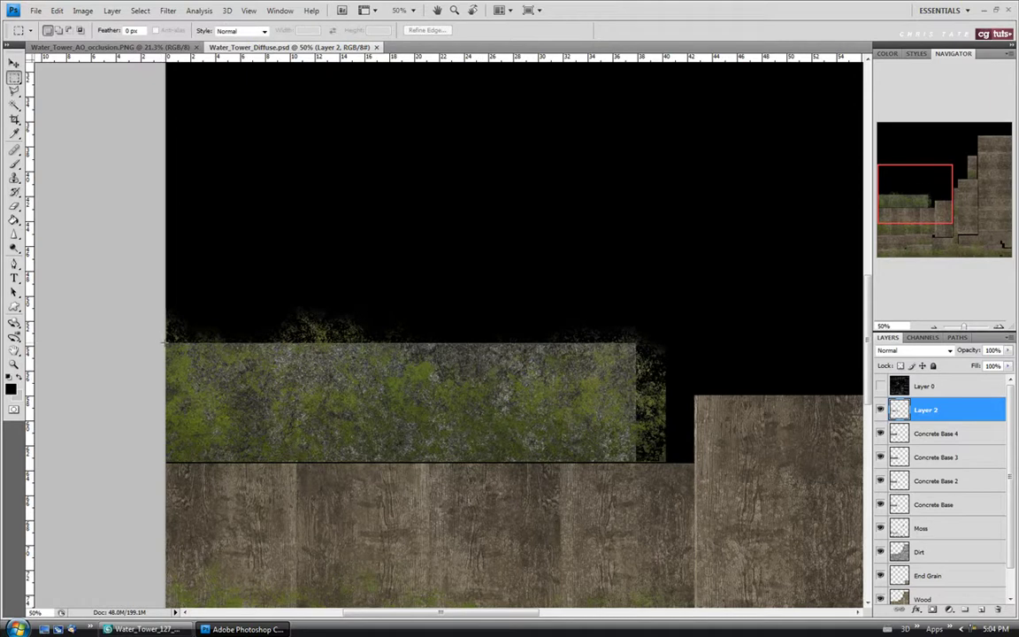
{"action": "left_click_drag", "start_coordinate": [150, 307], "coordinate": [638, 462]}
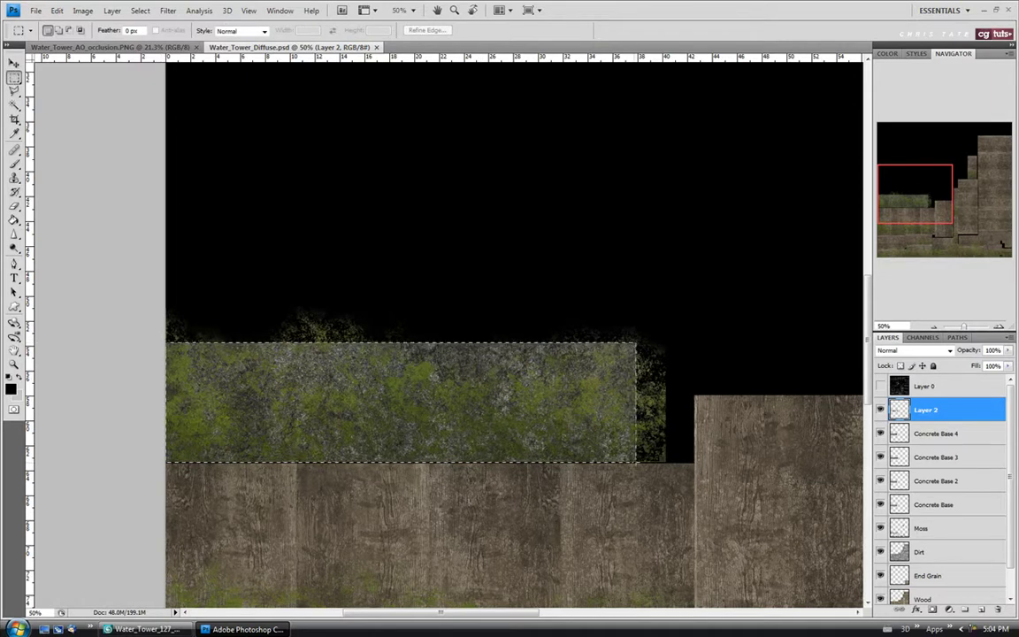
{"action": "key", "text": "ctrl+shift+d"}
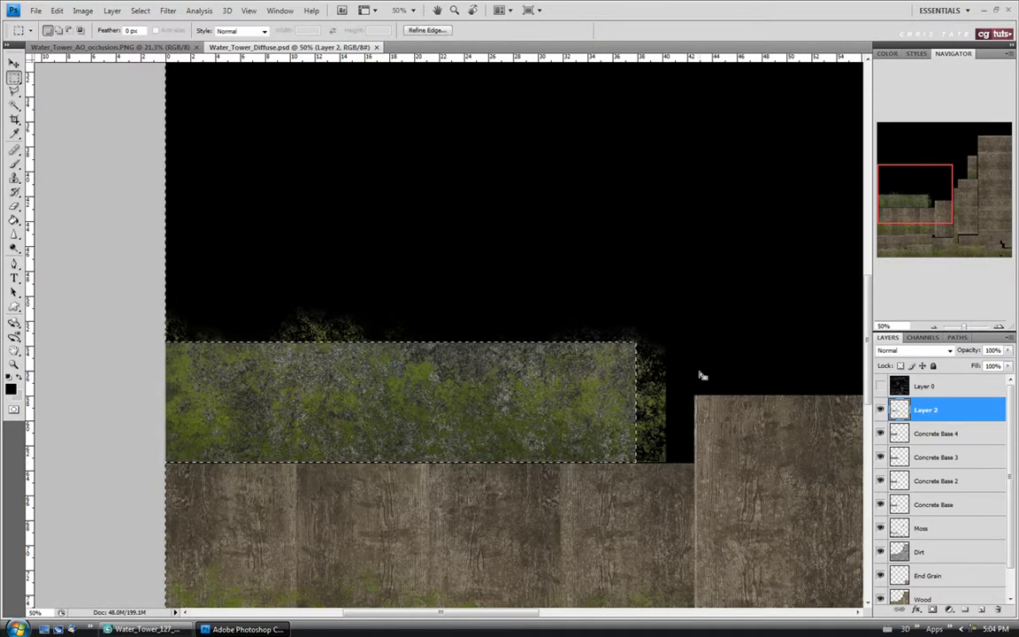
{"action": "key", "text": "Delete"}
{"action": "key", "text": "ctrl+d"}
Step: Darken the copied moss on Layer 2 with a Hue/Saturation adjustment, setting lightness to -5
{"action": "scroll", "coordinate": [854, 428], "scroll_direction": "down", "scroll_amount": 3}
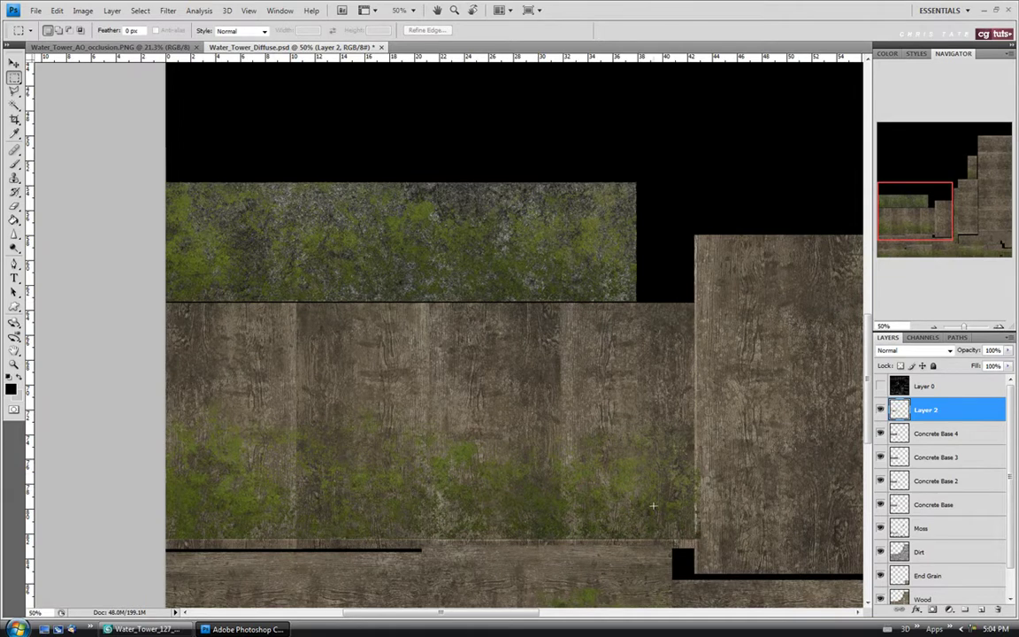
{"action": "scroll", "coordinate": [782, 393], "scroll_direction": "down", "scroll_amount": 1}
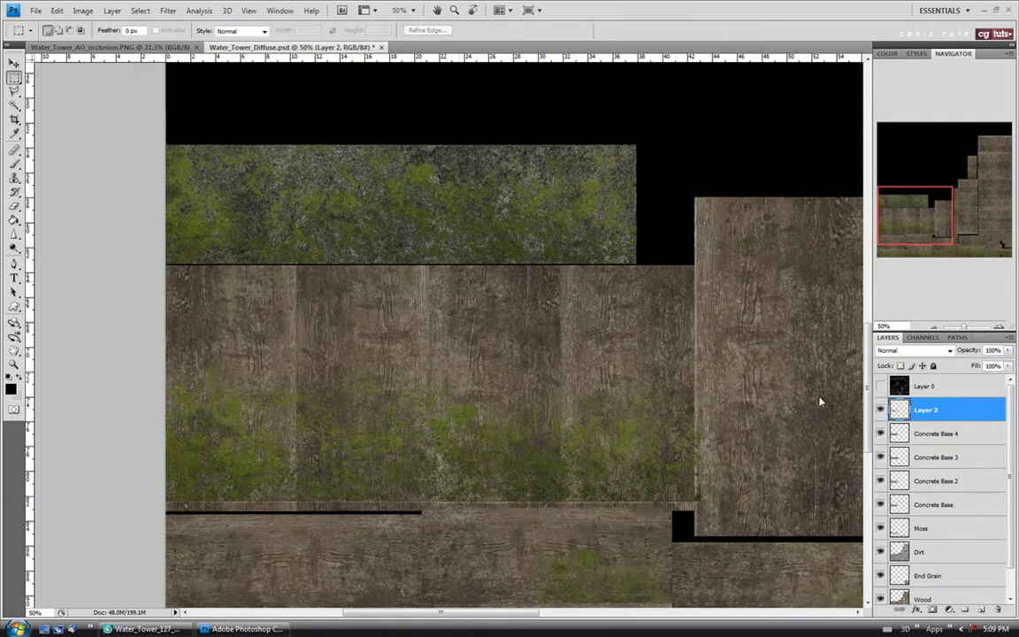
{"action": "left_click", "coordinate": [83, 11]}
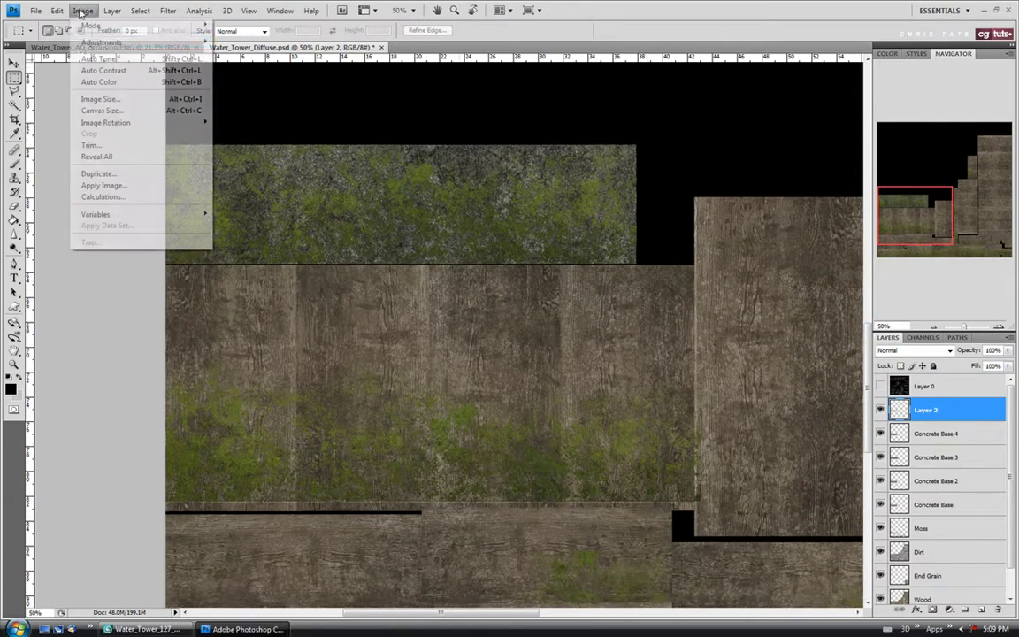
{"action": "mouse_move", "coordinate": [102, 41]}
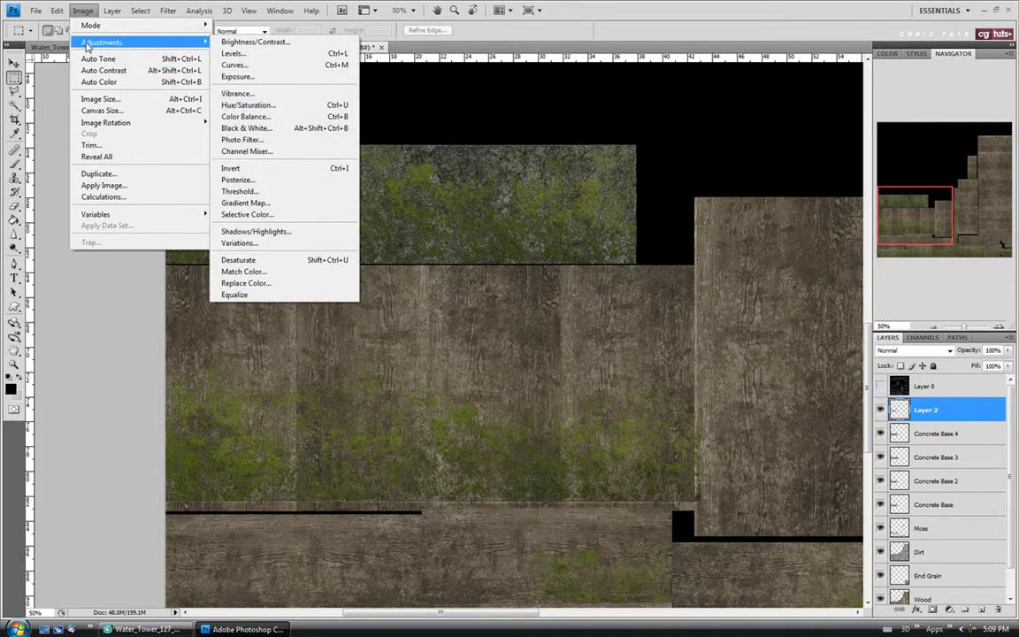
{"action": "left_click", "coordinate": [248, 104]}
{"action": "left_click_drag", "start_coordinate": [778, 137], "coordinate": [759, 45]}
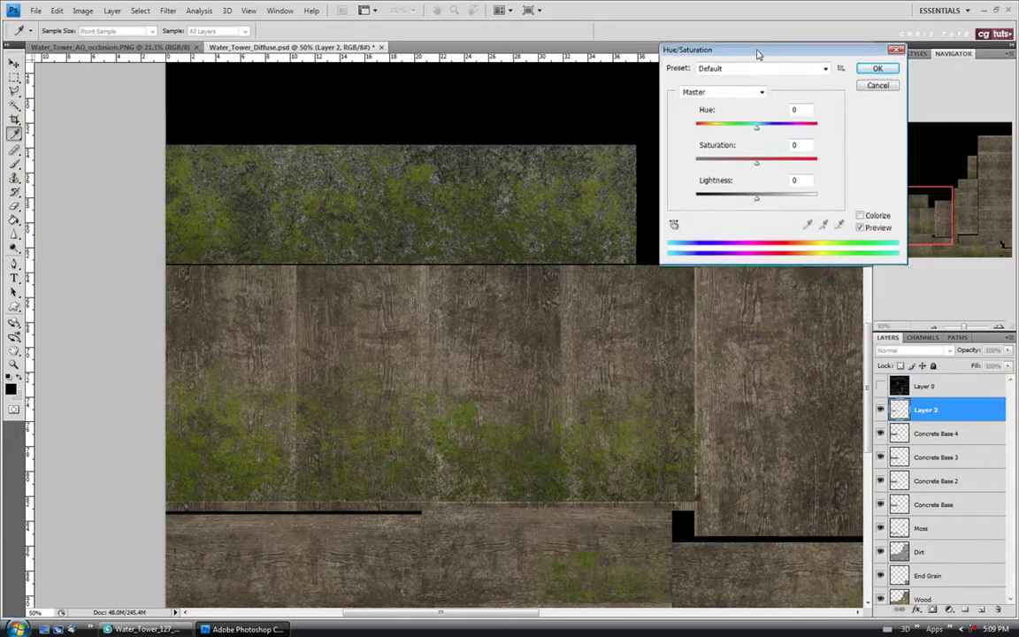
{"action": "left_click_drag", "start_coordinate": [756, 202], "coordinate": [750, 202]}
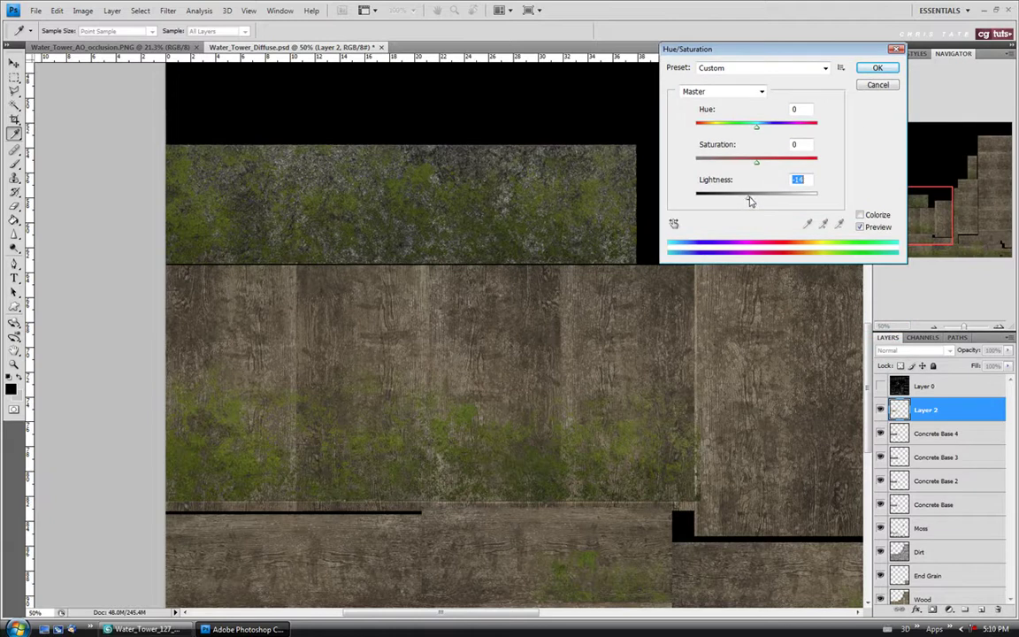
{"action": "left_click_drag", "start_coordinate": [751, 202], "coordinate": [752, 202]}
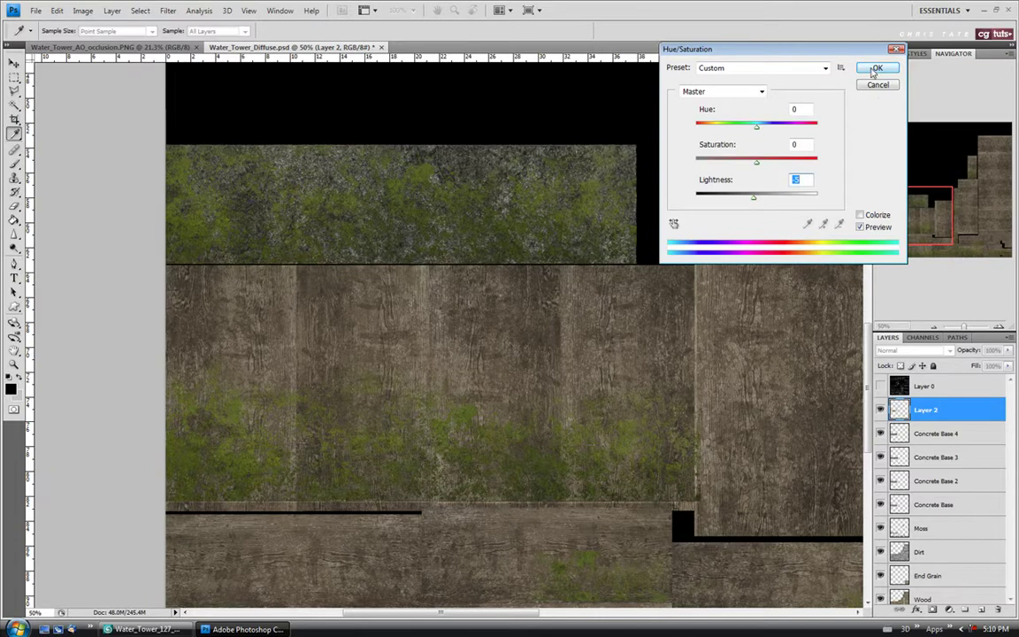
{"action": "left_click_drag", "start_coordinate": [758, 165], "coordinate": [756, 168]}
{"action": "left_click", "coordinate": [875, 69]}
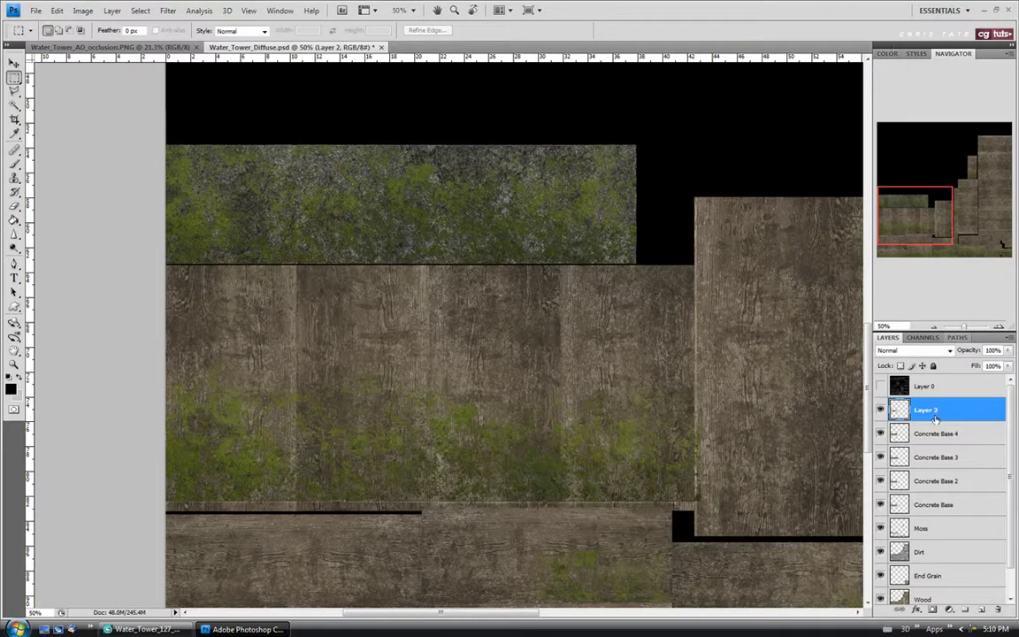
Step: Merge Layer 2 with the existing Moss layer and rename the merged layer Moss
{"action": "left_click", "coordinate": [919, 534], "text": "ctrl"}
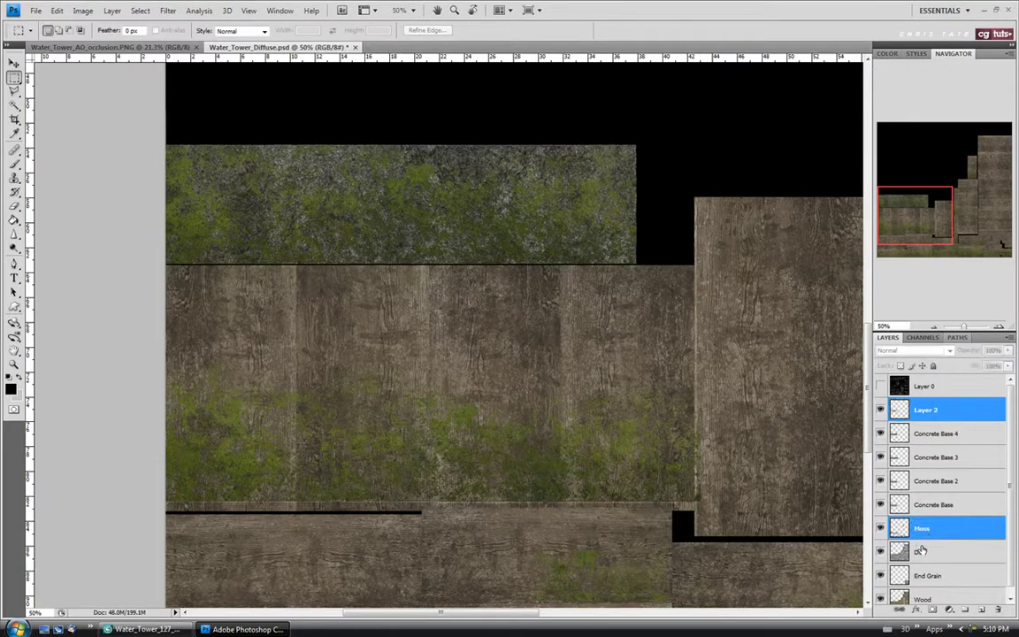
{"action": "key", "text": "ctrl+e"}
{"action": "double_click", "coordinate": [926, 410]}
{"action": "type", "text": "Mo"}
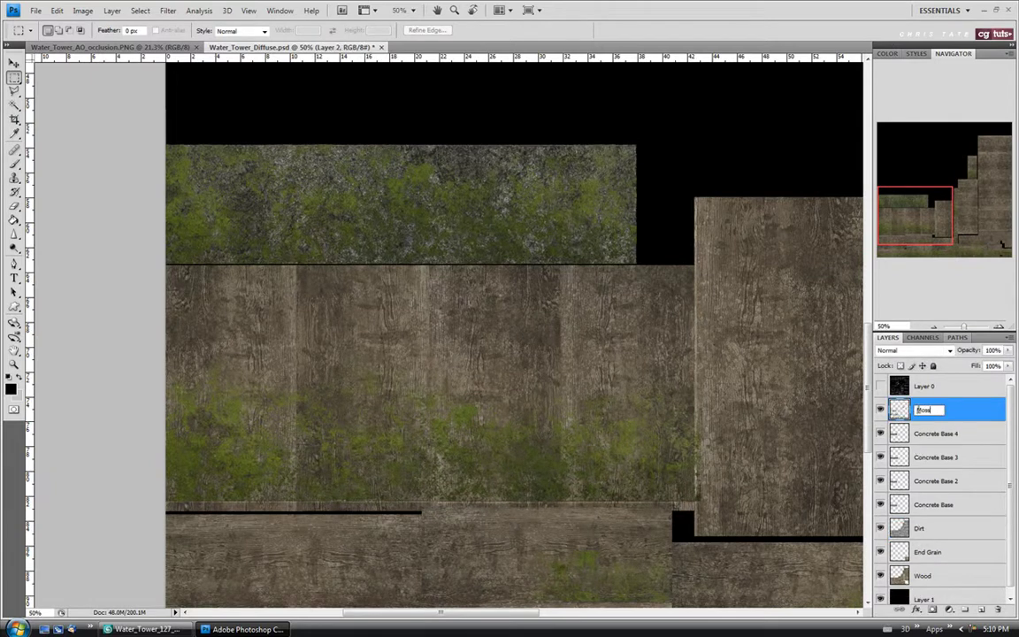
{"action": "type", "text": "ss"}
{"action": "key", "text": "Return"}
{"action": "key", "text": "alt+bracketleft"}
{"action": "key", "text": "alt+bracketright"}
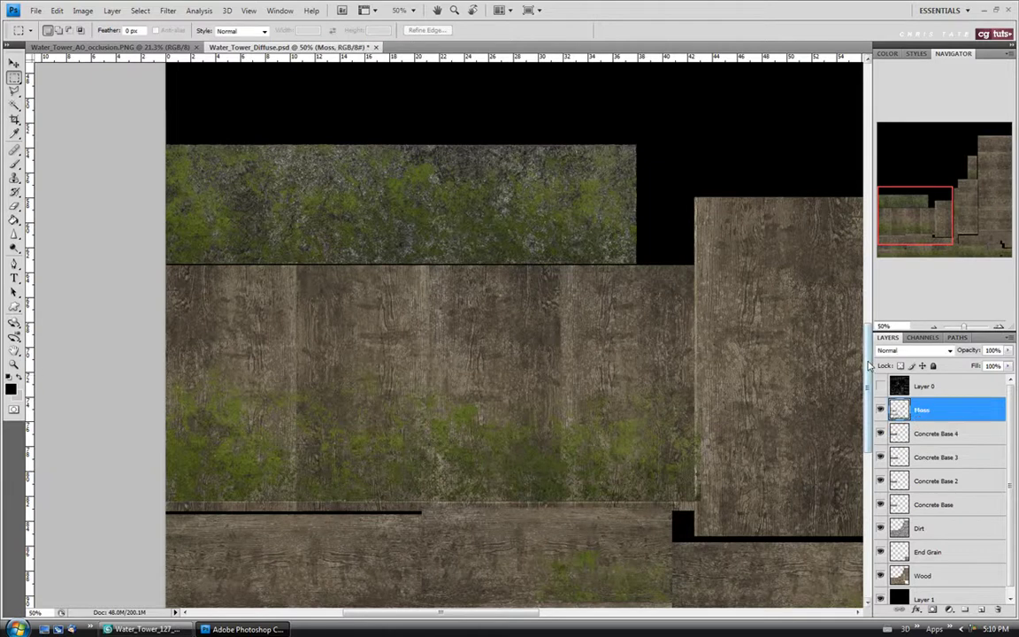
Step: Start a Hue/Saturation adjustment on the Moss layer with saturation -8 and lightness -7
{"action": "scroll", "coordinate": [782, 329], "scroll_direction": "down", "scroll_amount": 3}
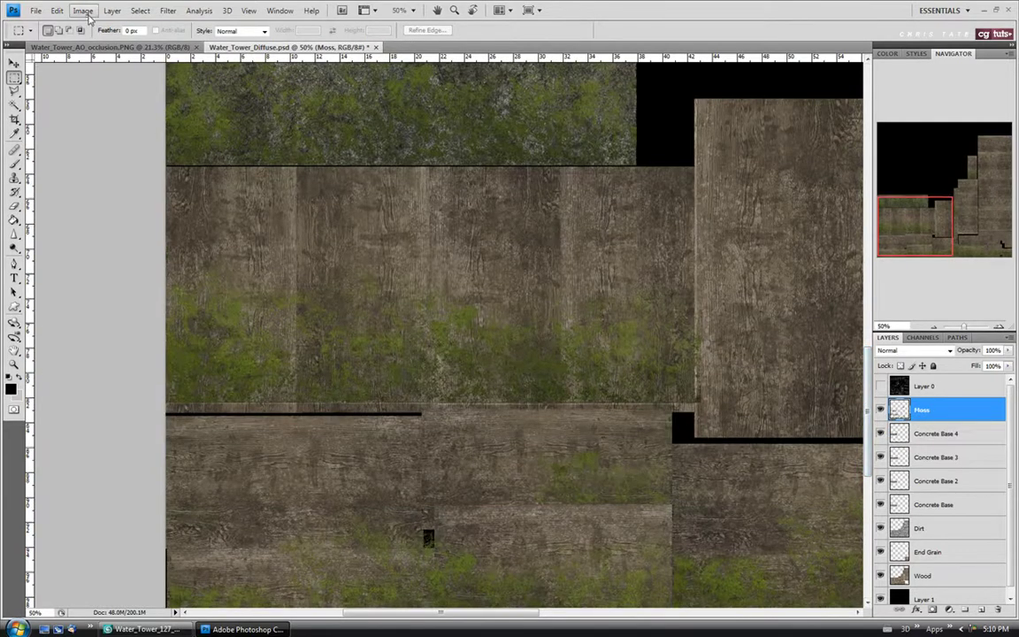
{"action": "left_click", "coordinate": [82, 10]}
{"action": "mouse_move", "coordinate": [99, 41]}
{"action": "left_click", "coordinate": [248, 106]}
{"action": "left_click_drag", "start_coordinate": [885, 94], "coordinate": [868, 58]}
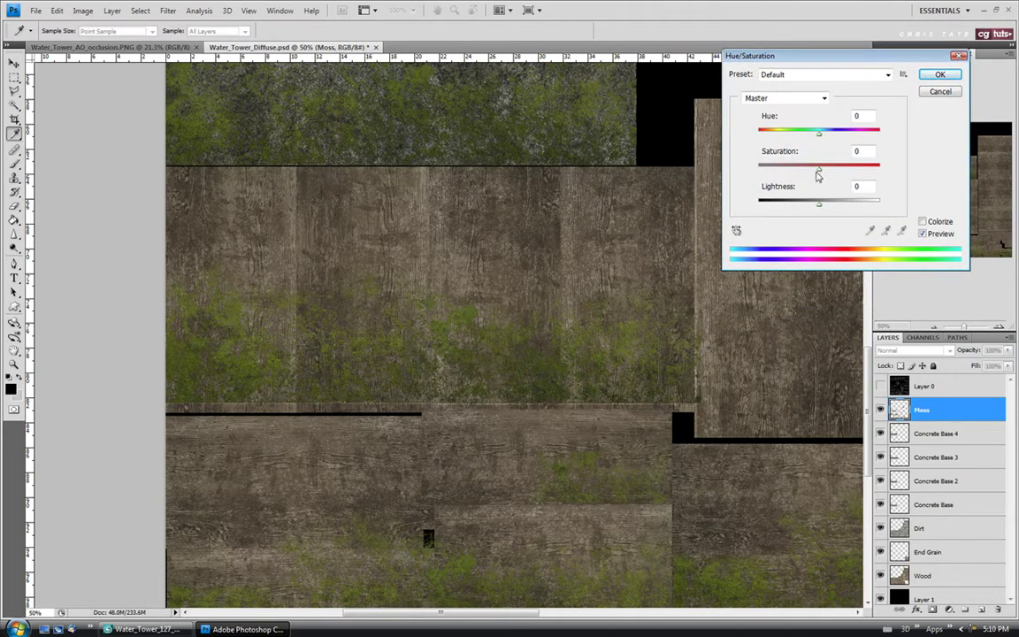
{"action": "left_click_drag", "start_coordinate": [820, 209], "coordinate": [817, 208]}
{"action": "left_click_drag", "start_coordinate": [819, 169], "coordinate": [818, 175]}
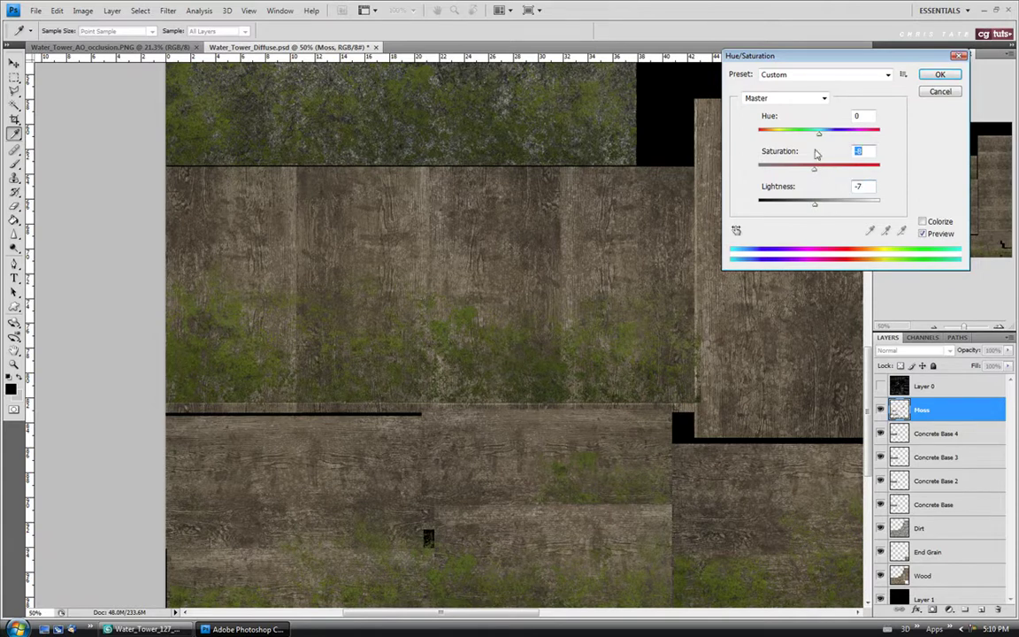
Step: Shift the moss hue slightly towards yellow, apply the adjustment, and save the diffuse texture
{"action": "left_click_drag", "start_coordinate": [820, 137], "coordinate": [818, 137]}
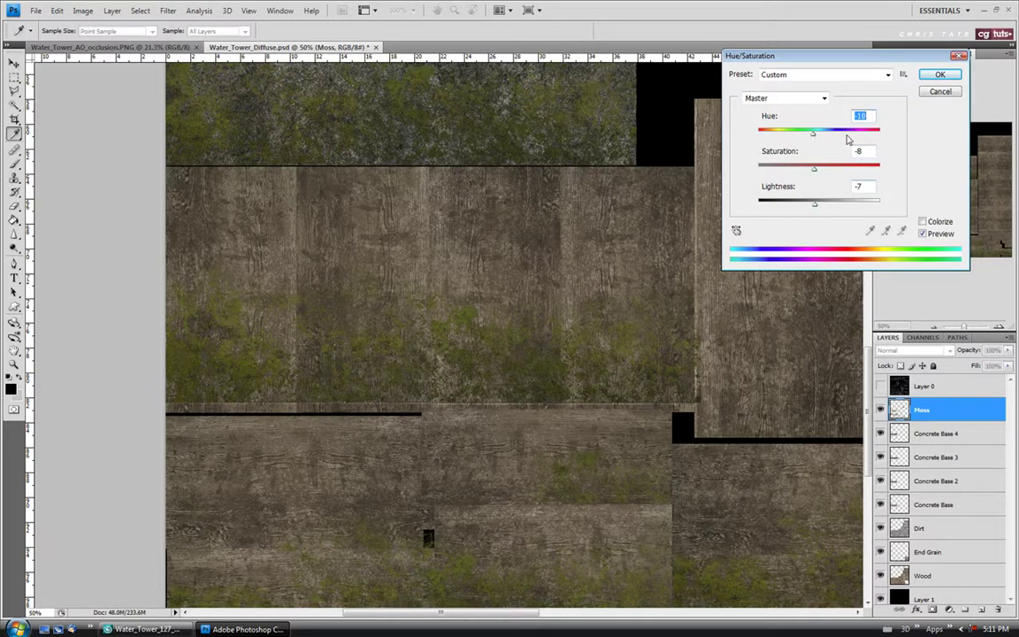
{"action": "key", "text": "Up"}
{"action": "key", "text": "Up"}
{"action": "key", "text": "Up"}
{"action": "left_click", "coordinate": [938, 76]}
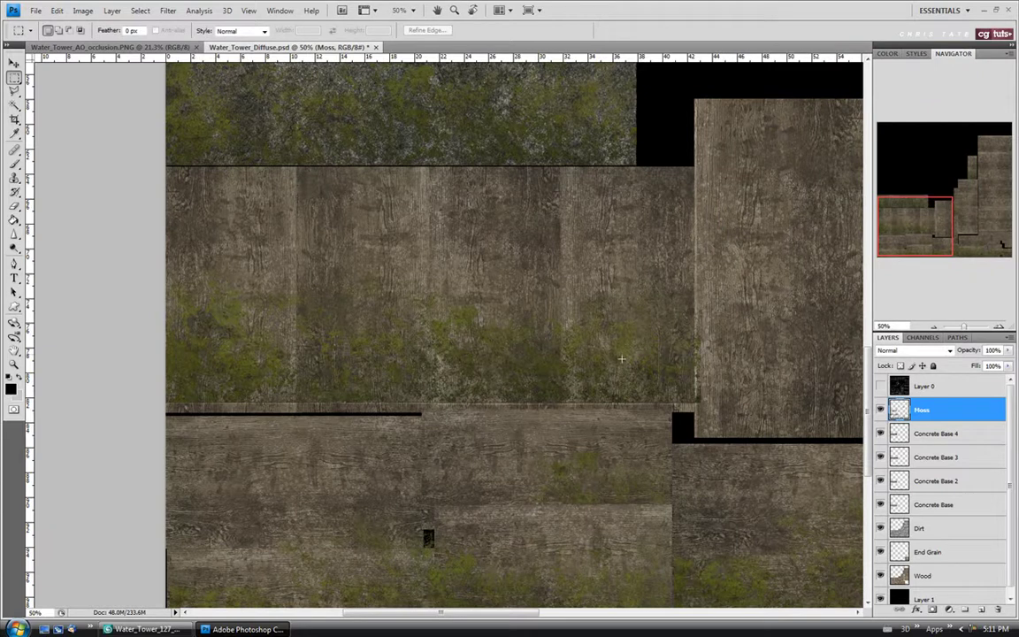
{"action": "left_click", "coordinate": [40, 13]}
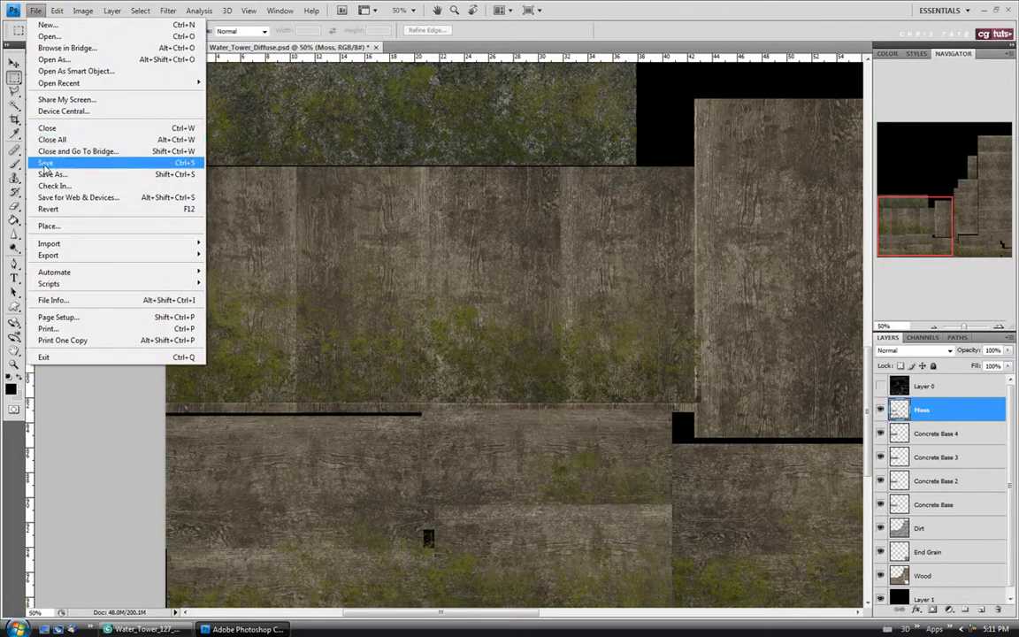
{"action": "left_click", "coordinate": [45, 162]}
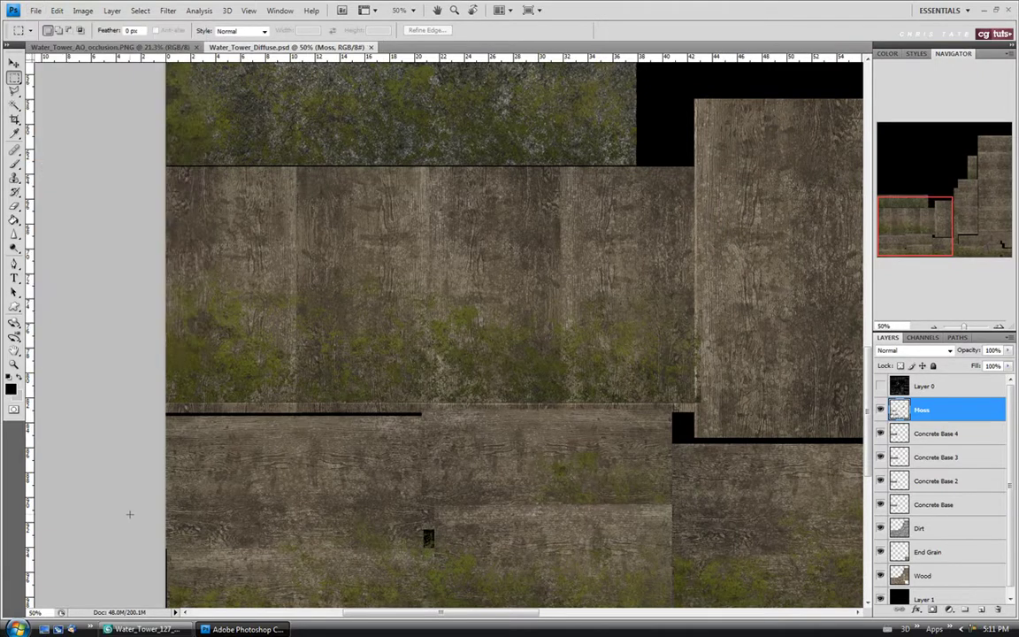
Step: Switch to 3ds Max, return to Perspective, and preview the whole wooden base from farther away in ActiveShade
{"action": "key", "text": "alt+Tab"}
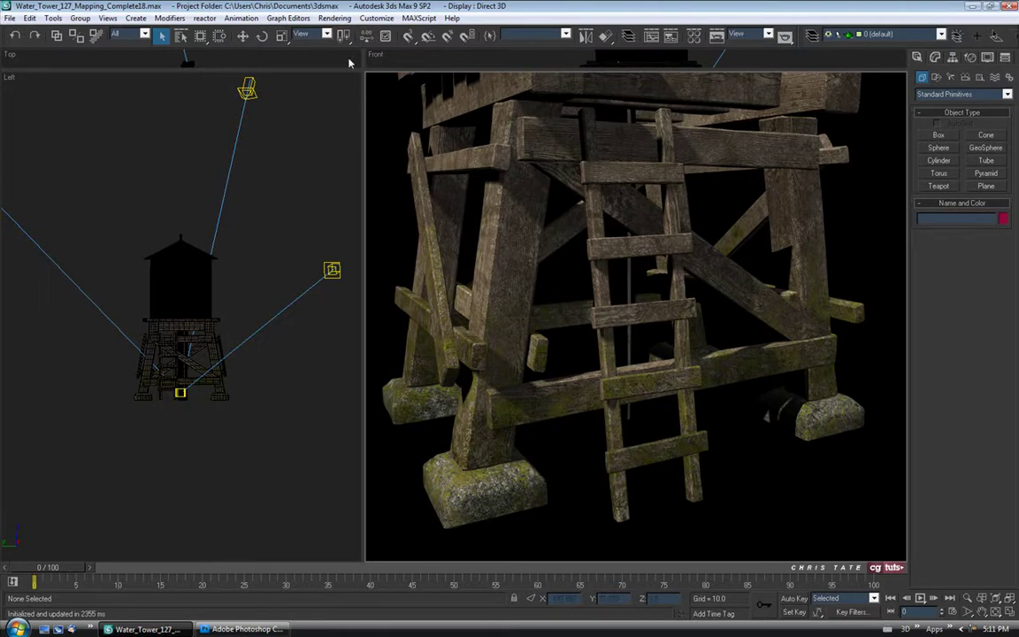
{"action": "right_click", "coordinate": [370, 78]}
{"action": "left_click", "coordinate": [368, 74]}
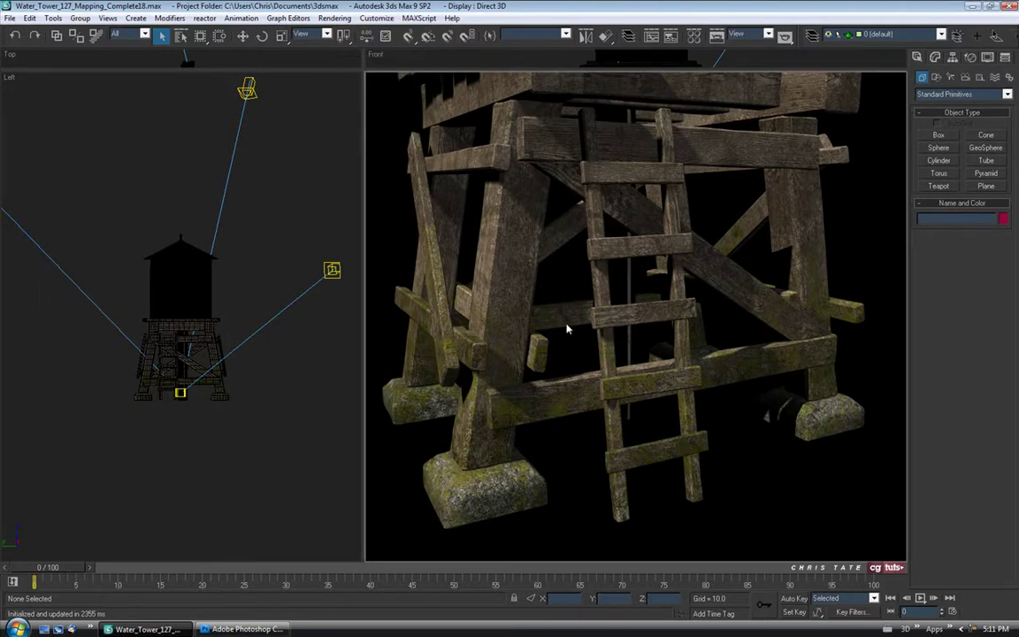
{"action": "scroll", "coordinate": [567, 328], "scroll_direction": "down", "scroll_amount": 10}
{"action": "middle_click_drag", "start_coordinate": [564, 333], "coordinate": [586, 336], "text": "alt"}
{"action": "right_click", "coordinate": [376, 77]}
{"action": "mouse_move", "coordinate": [416, 84]}
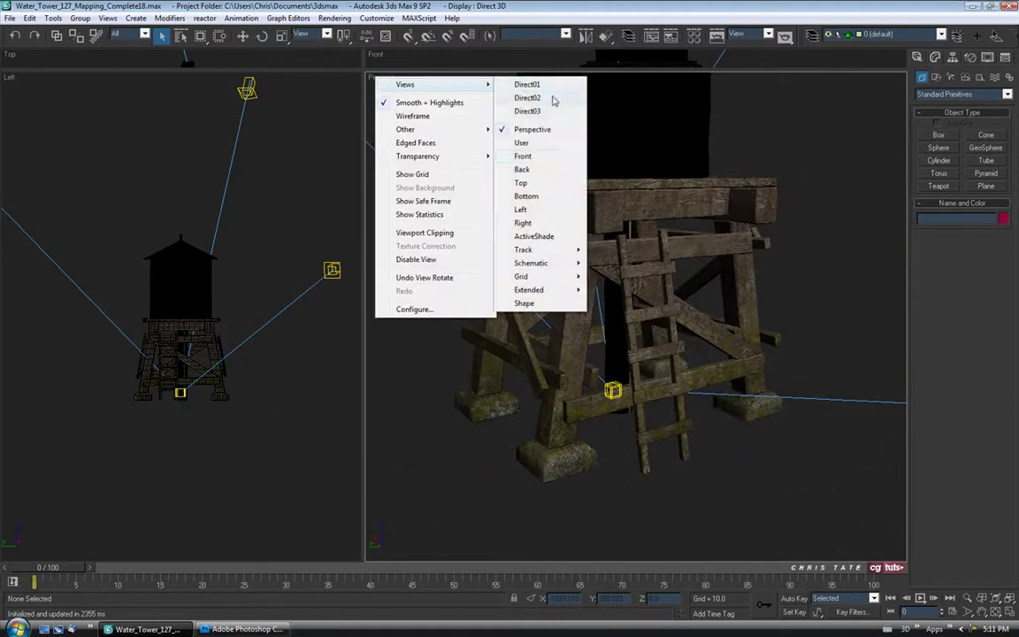
{"action": "left_click", "coordinate": [535, 237]}
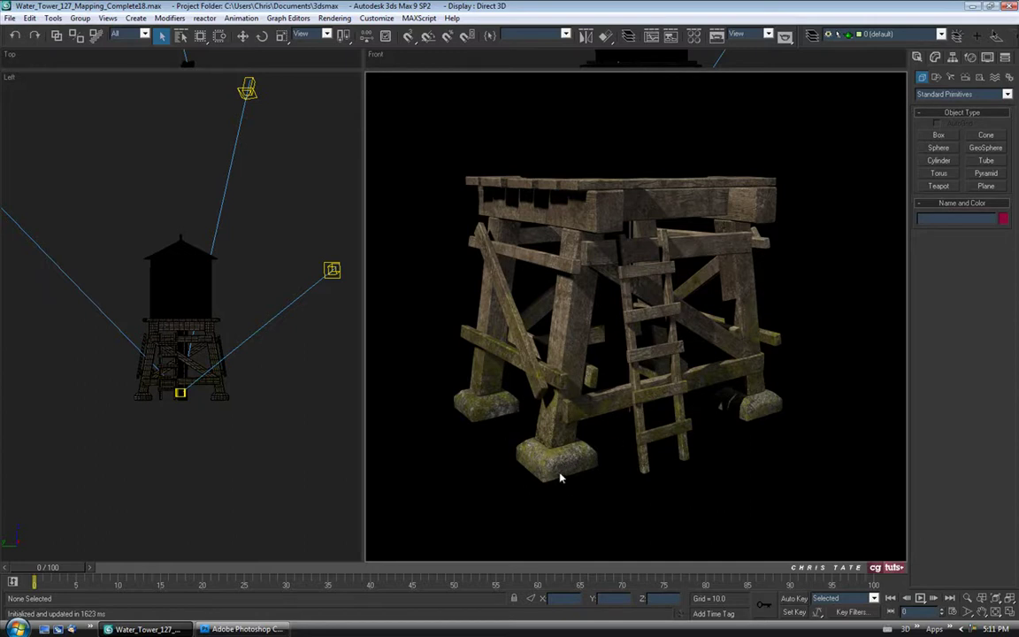
Step: Preview a closer, lower angle of the ladder side and mossy bases in ActiveShade, and save the scene
{"action": "right_click", "coordinate": [389, 87]}
{"action": "left_click", "coordinate": [354, 88]}
{"action": "middle_click_drag", "start_coordinate": [528, 284], "coordinate": [649, 327], "text": "alt"}
{"action": "right_click", "coordinate": [389, 79]}
{"action": "mouse_move", "coordinate": [416, 91]}
{"action": "left_click", "coordinate": [549, 242]}
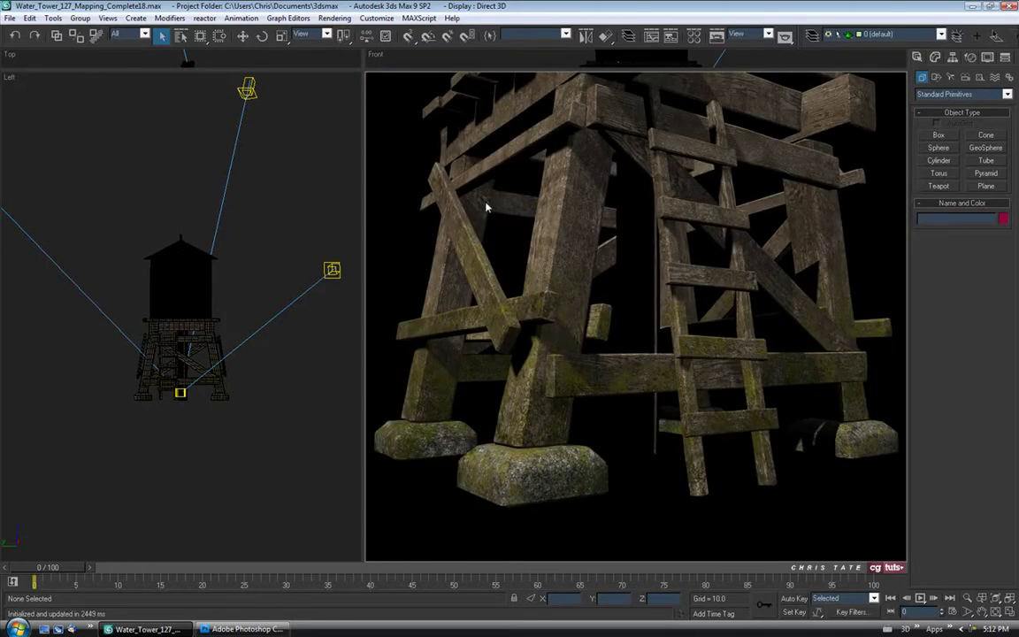
{"action": "left_click", "coordinate": [9, 18]}
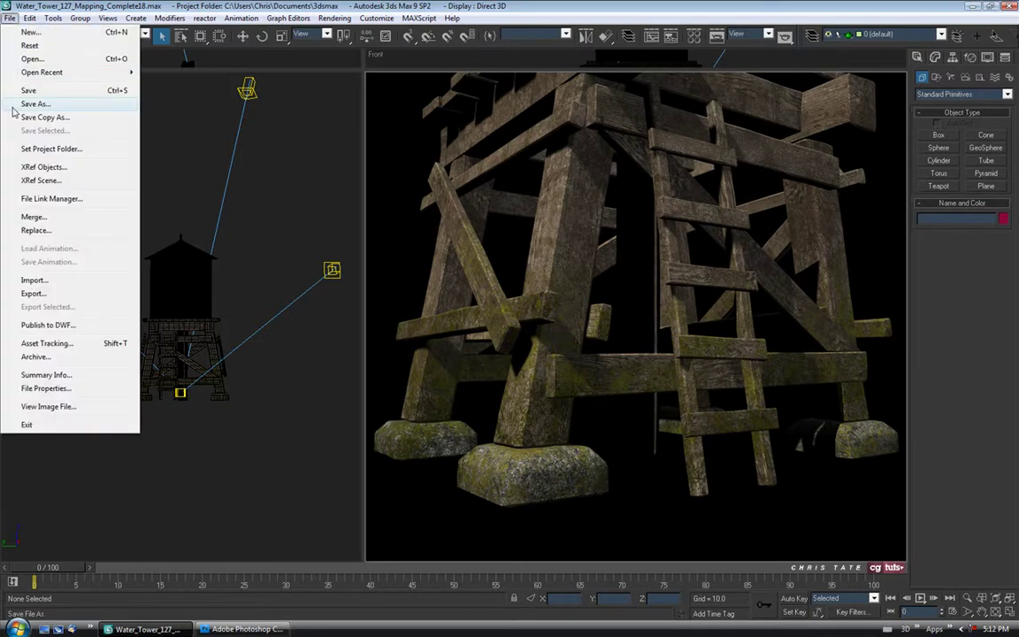
{"action": "left_click", "coordinate": [13, 93]}
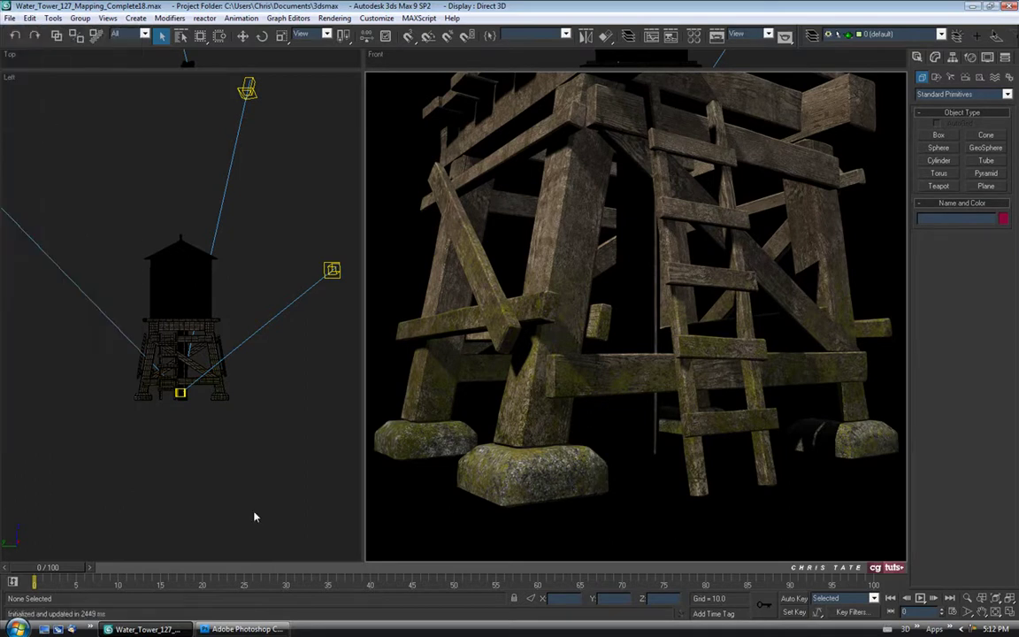
Step: Switch back to Photoshop, fit the diffuse texture on screen, and open Metal_1 from the Water_Tower_Texture_Source folder
{"action": "key", "text": "alt+Tab"}
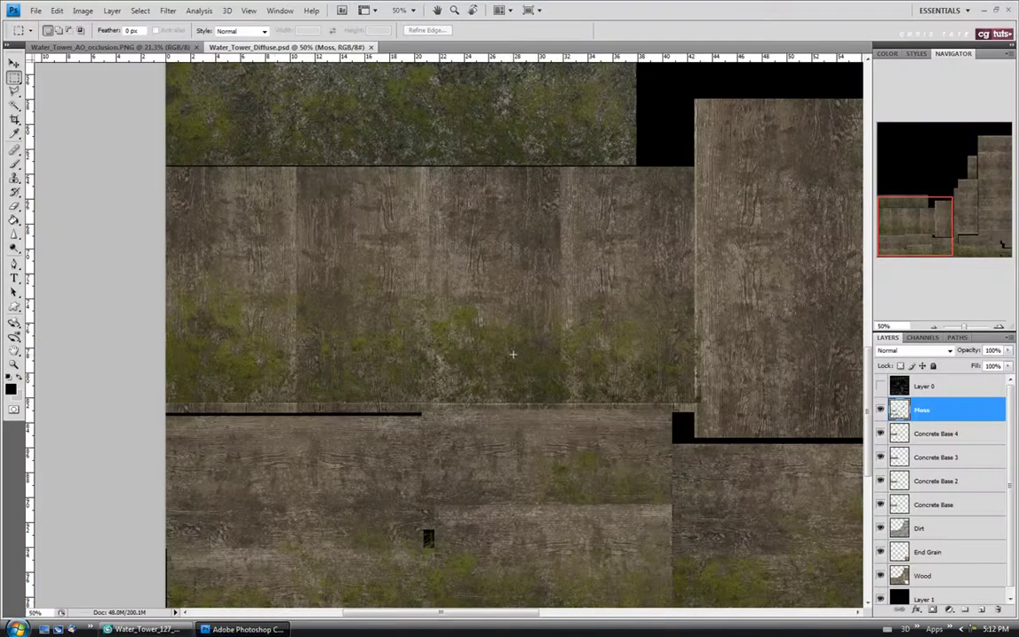
{"action": "left_click", "coordinate": [13, 364]}
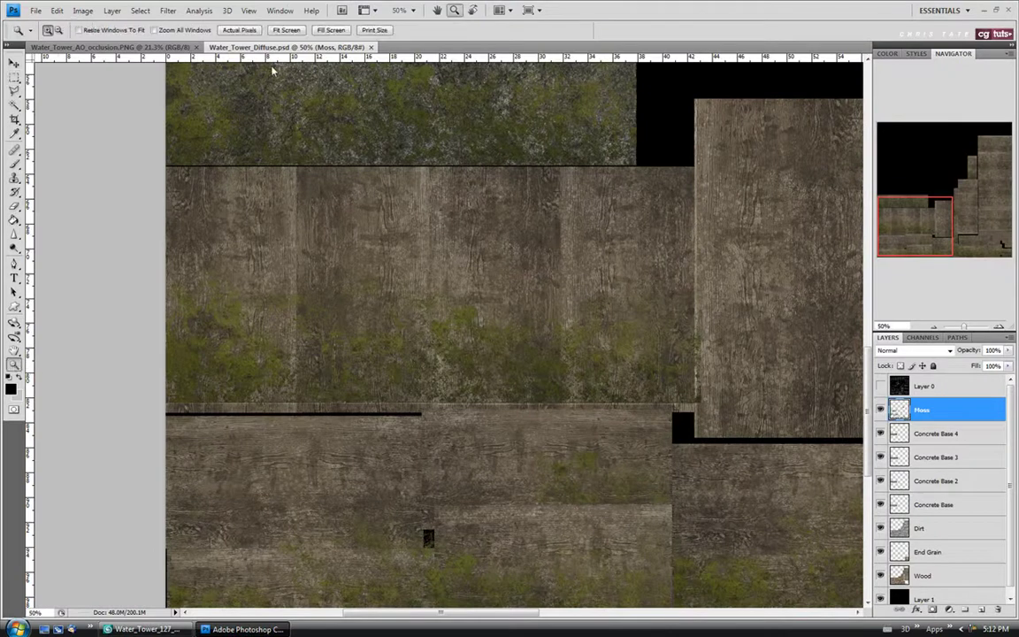
{"action": "left_click", "coordinate": [287, 31]}
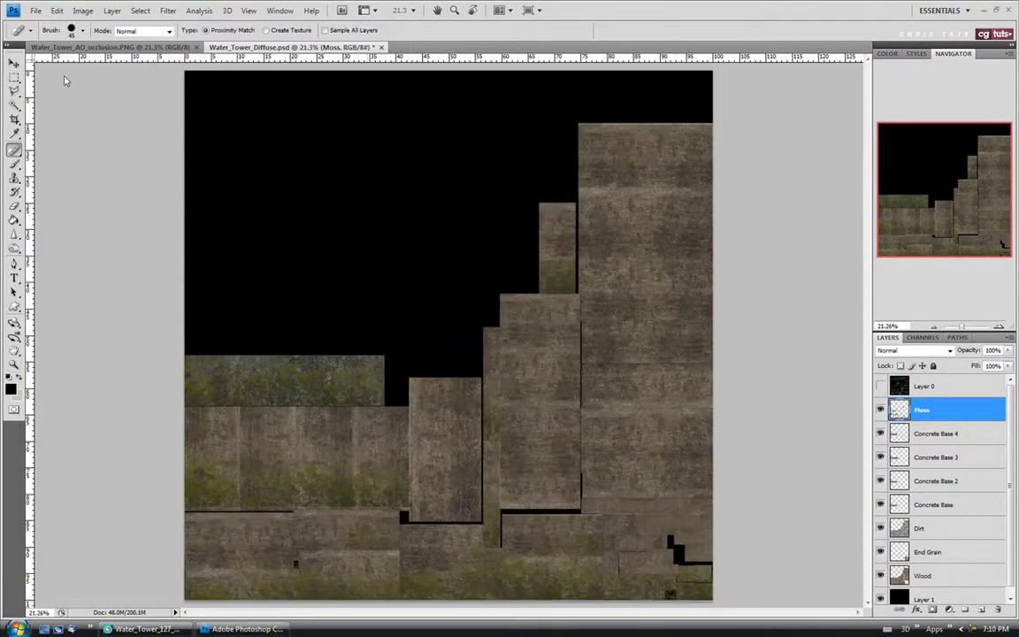
{"action": "left_click", "coordinate": [35, 10]}
{"action": "left_click", "coordinate": [49, 36]}
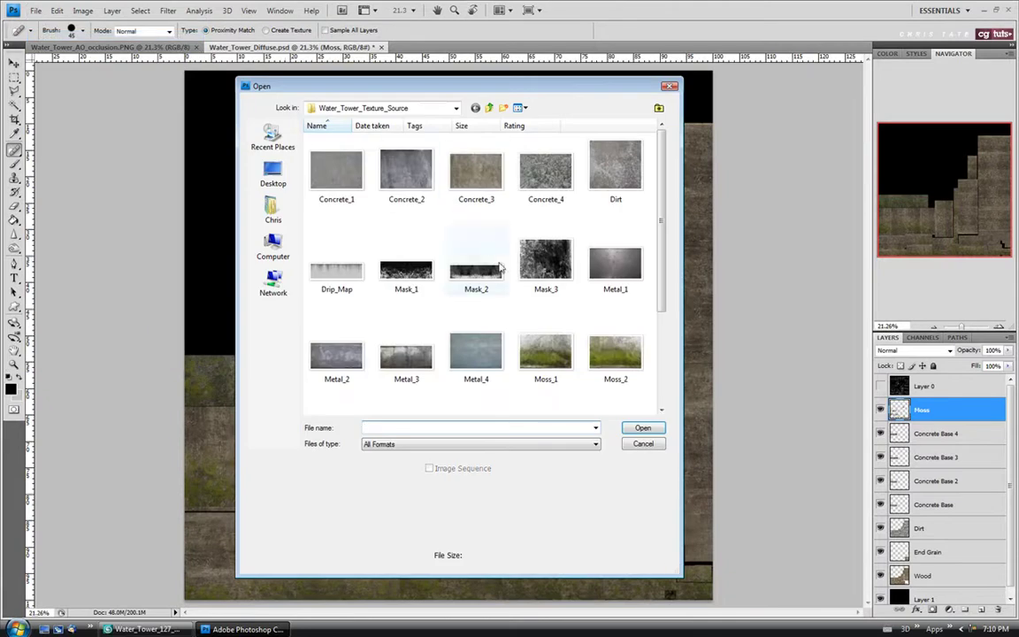
{"action": "left_click", "coordinate": [615, 264]}
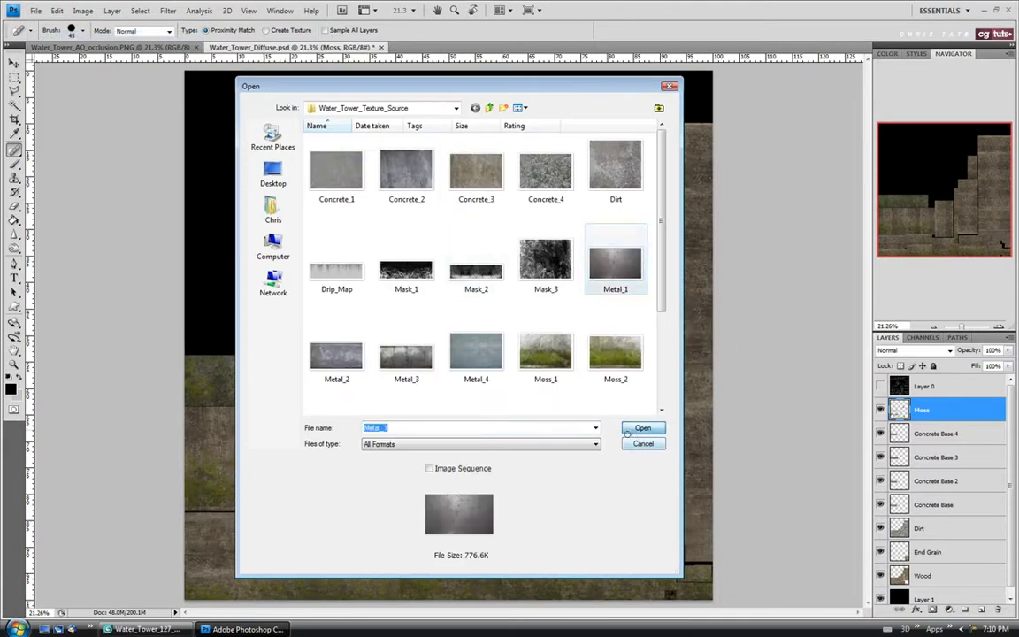
{"action": "key", "text": "Return"}
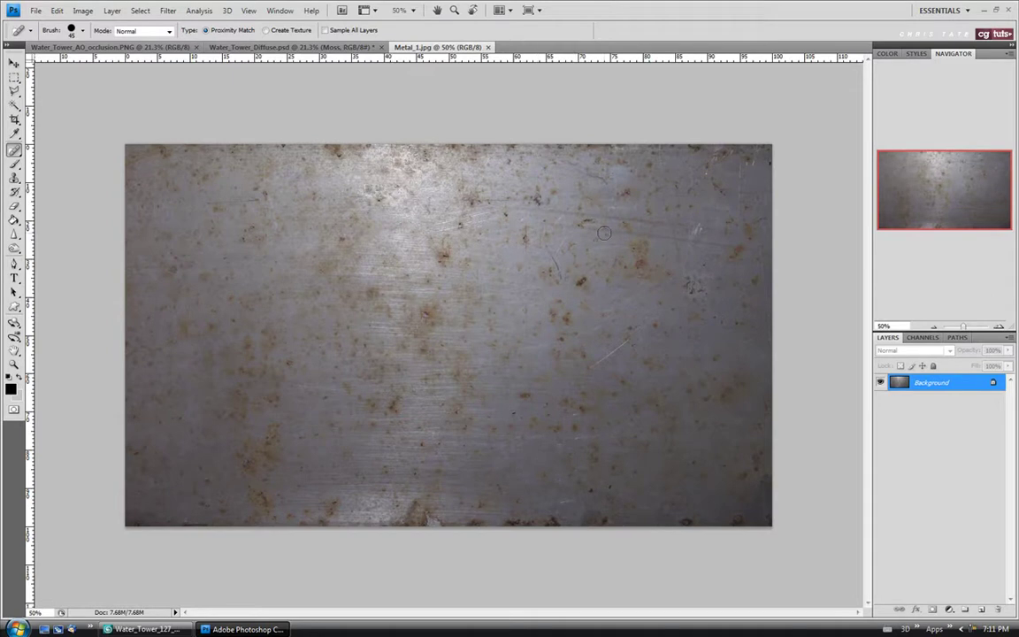
Step: Remove the distinctive rust spots and scratches from the metal image with the Spot Healing Brush
{"action": "left_click", "coordinate": [14, 150]}
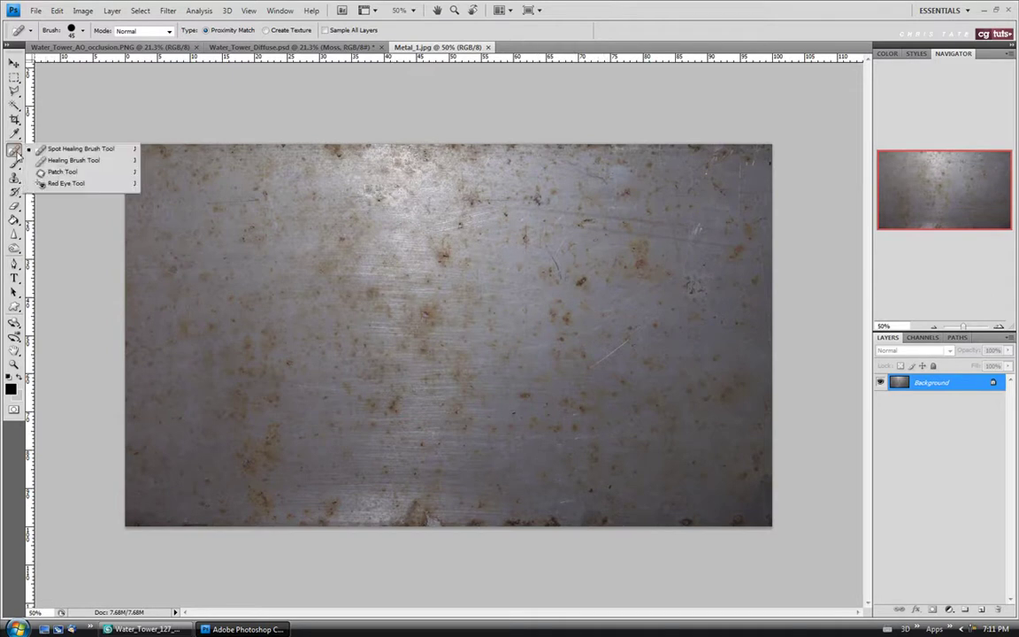
{"action": "left_click", "coordinate": [112, 152]}
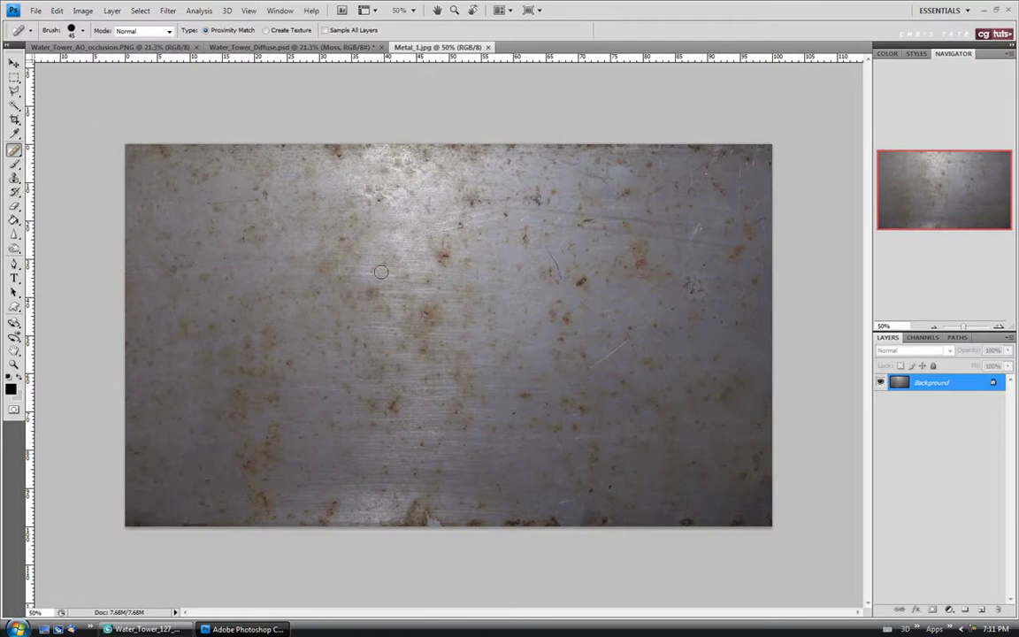
{"action": "left_click_drag", "start_coordinate": [583, 278], "coordinate": [571, 299]}
{"action": "mouse_move", "coordinate": [533, 198]}
{"action": "left_mouse_down"}
{"action": "mouse_move", "coordinate": [500, 216]}
{"action": "mouse_move", "coordinate": [539, 209]}
{"action": "mouse_move", "coordinate": [527, 243]}
{"action": "mouse_move", "coordinate": [564, 267]}
{"action": "mouse_move", "coordinate": [567, 281]}
{"action": "mouse_move", "coordinate": [521, 228]}
{"action": "left_mouse_up"}
{"action": "left_click_drag", "start_coordinate": [630, 335], "coordinate": [588, 372]}
{"action": "left_click_drag", "start_coordinate": [636, 340], "coordinate": [614, 353]}
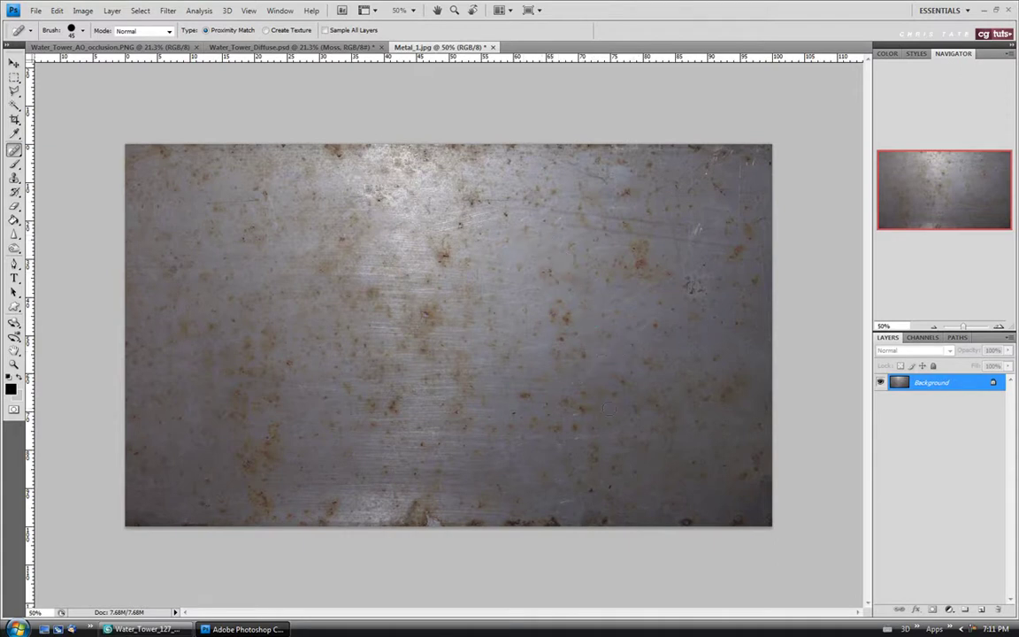
{"action": "left_click_drag", "start_coordinate": [685, 280], "coordinate": [689, 294]}
{"action": "left_click_drag", "start_coordinate": [698, 225], "coordinate": [694, 286]}
{"action": "left_click_drag", "start_coordinate": [206, 203], "coordinate": [278, 206]}
{"action": "left_click_drag", "start_coordinate": [586, 489], "coordinate": [619, 487]}
Step: Copy the entire cleaned metal image into the Water_Tower_Diffuse document, closing the Metal_1 source image
{"action": "key", "text": "ctrl+a"}
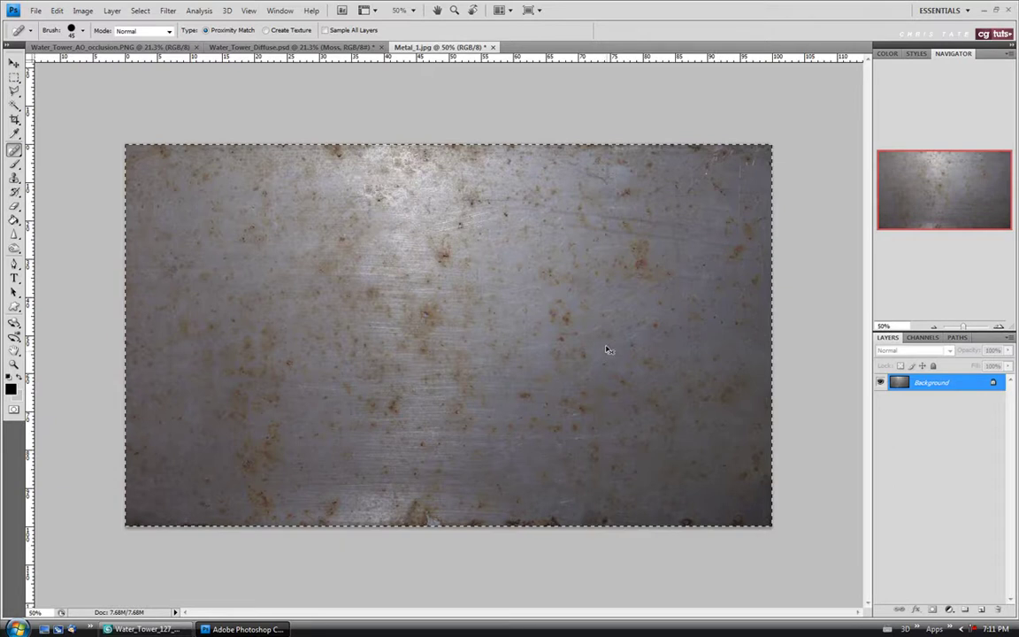
{"action": "left_click", "coordinate": [493, 47]}
{"action": "left_click", "coordinate": [509, 237]}
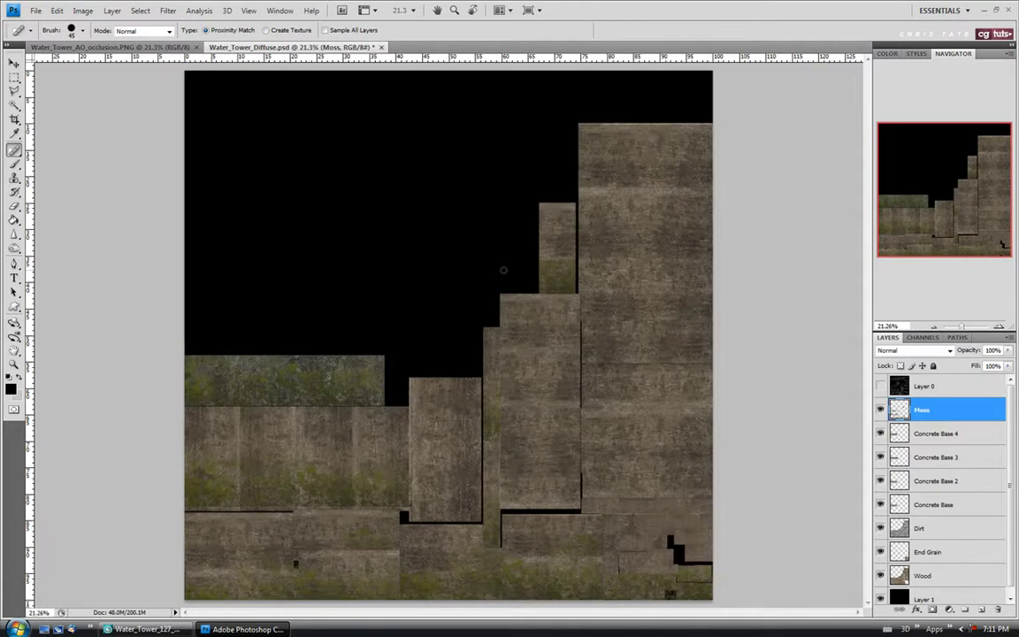
{"action": "key", "text": "ctrl+v"}
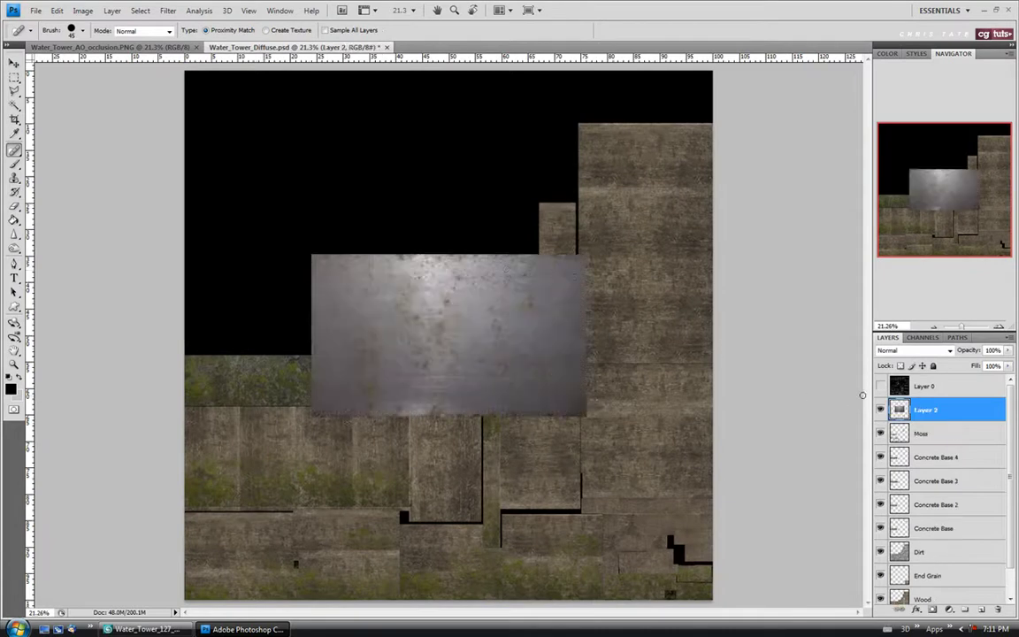
Step: Show the UV wireframe in Layer 0 and align the pasted metal with the upper-left corner of the long horizontal UV strips
{"action": "left_click", "coordinate": [880, 385]}
{"action": "key", "text": "v"}
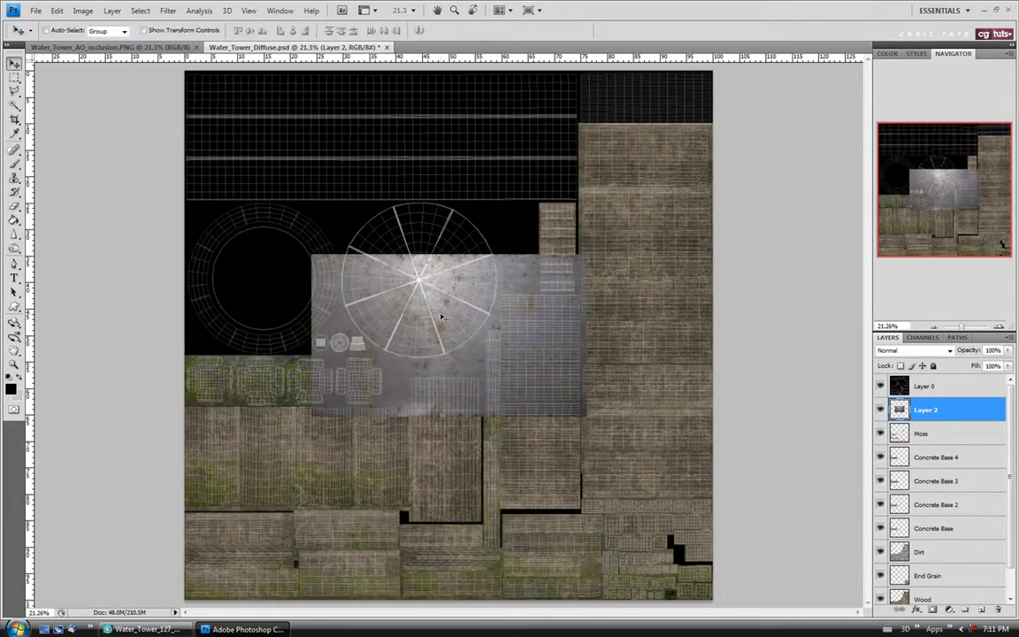
{"action": "mouse_move", "coordinate": [430, 314]}
{"action": "left_mouse_down"}
{"action": "mouse_move", "coordinate": [295, 136]}
{"action": "mouse_move", "coordinate": [303, 103]}
{"action": "left_mouse_up"}
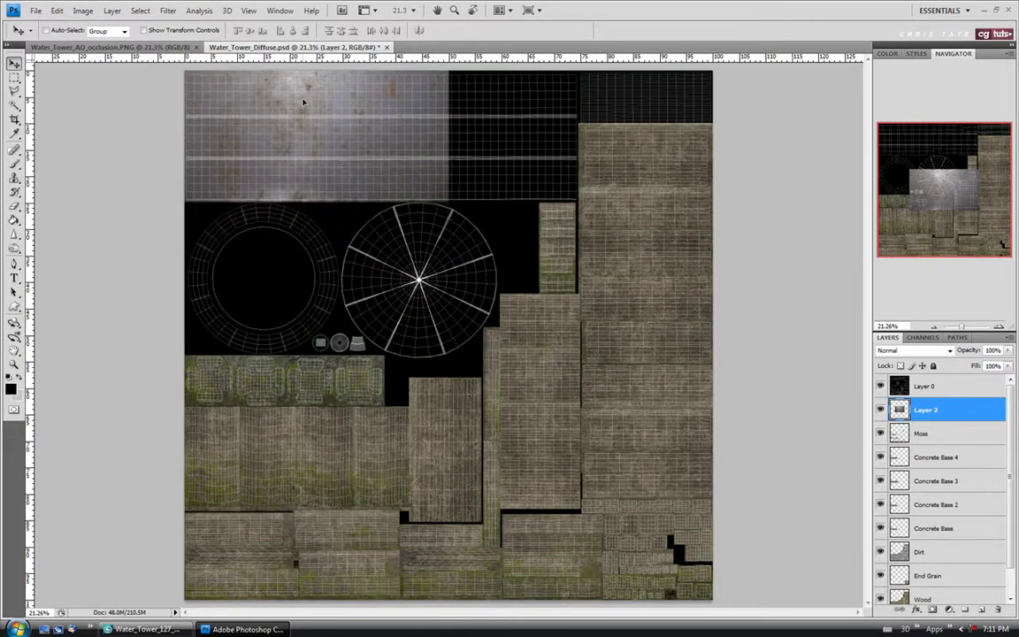
Step: Paste a second copy of the metal and place it beside the first to cover the rest of the long UV strips
{"action": "left_click", "coordinate": [14, 363]}
{"action": "left_click", "coordinate": [170, 108]}
{"action": "left_click", "coordinate": [140, 80]}
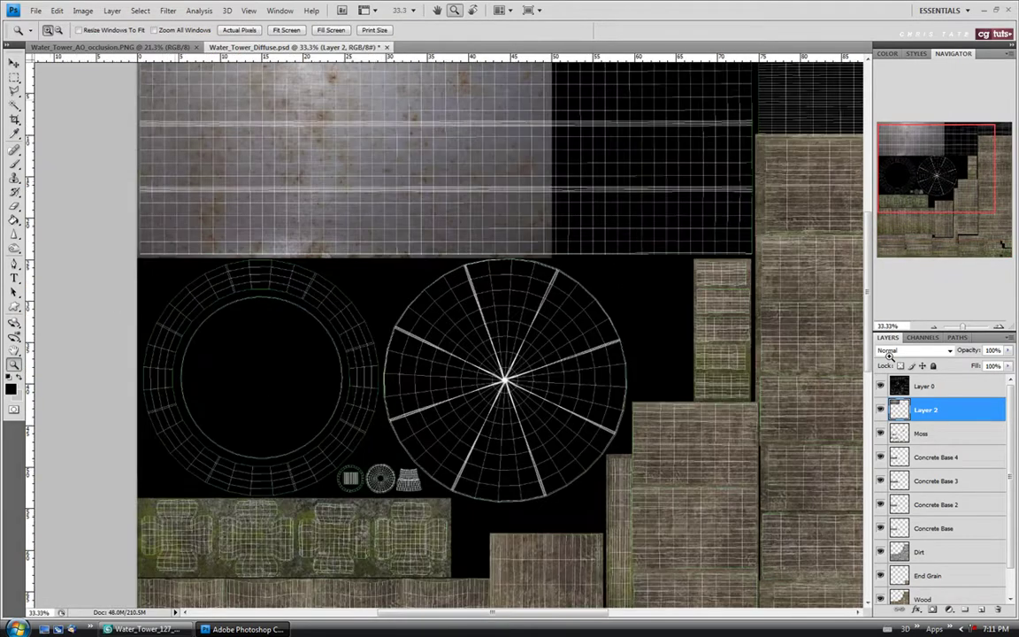
{"action": "scroll", "coordinate": [201, 210], "scroll_direction": "up", "scroll_amount": 3}
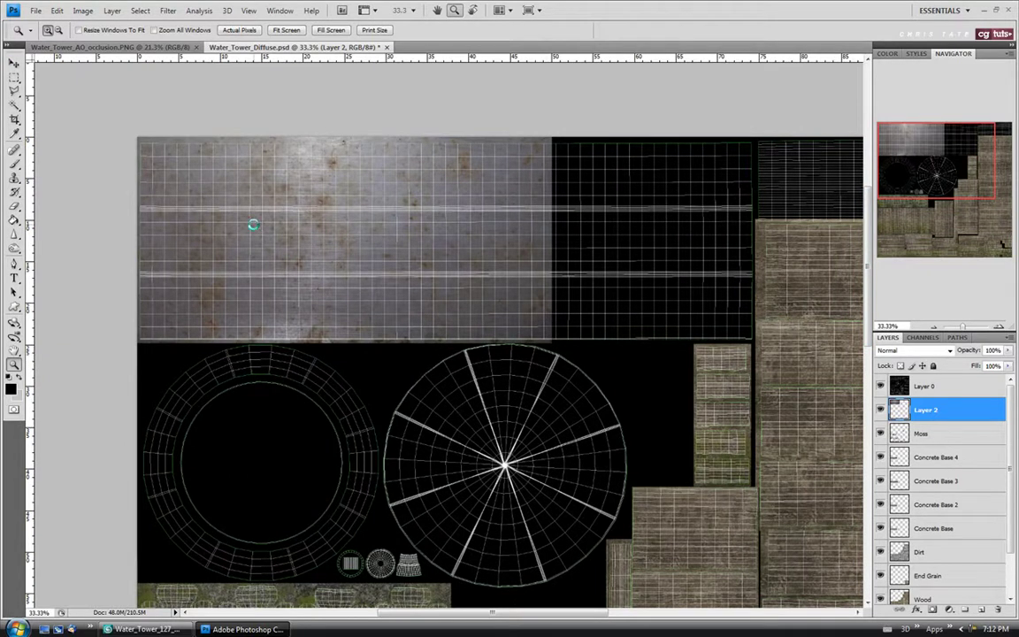
{"action": "key", "text": "ctrl+v"}
{"action": "left_click", "coordinate": [14, 63]}
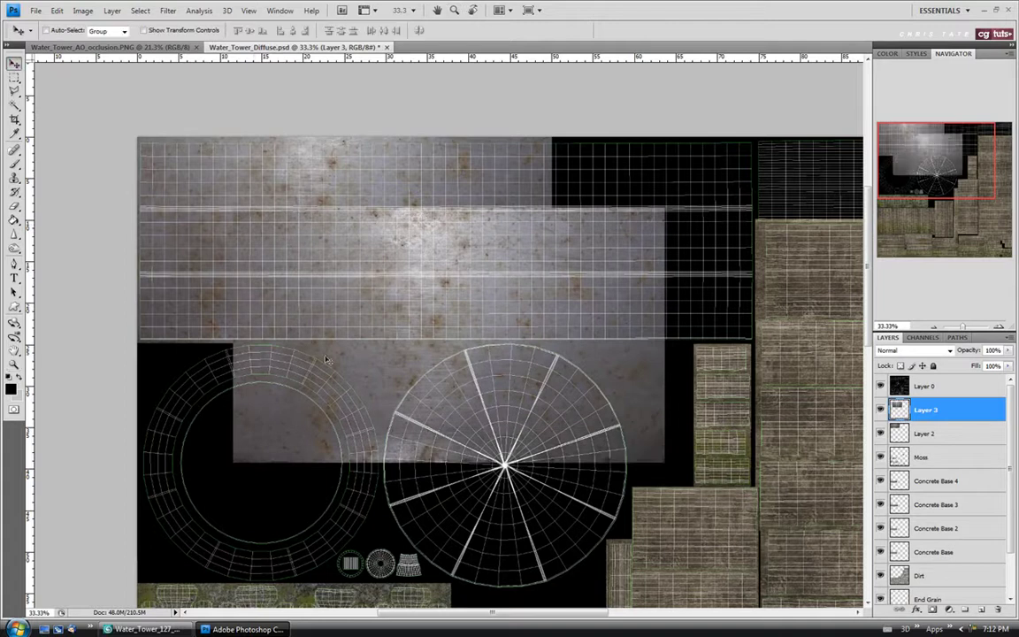
{"action": "left_click_drag", "start_coordinate": [478, 362], "coordinate": [563, 237]}
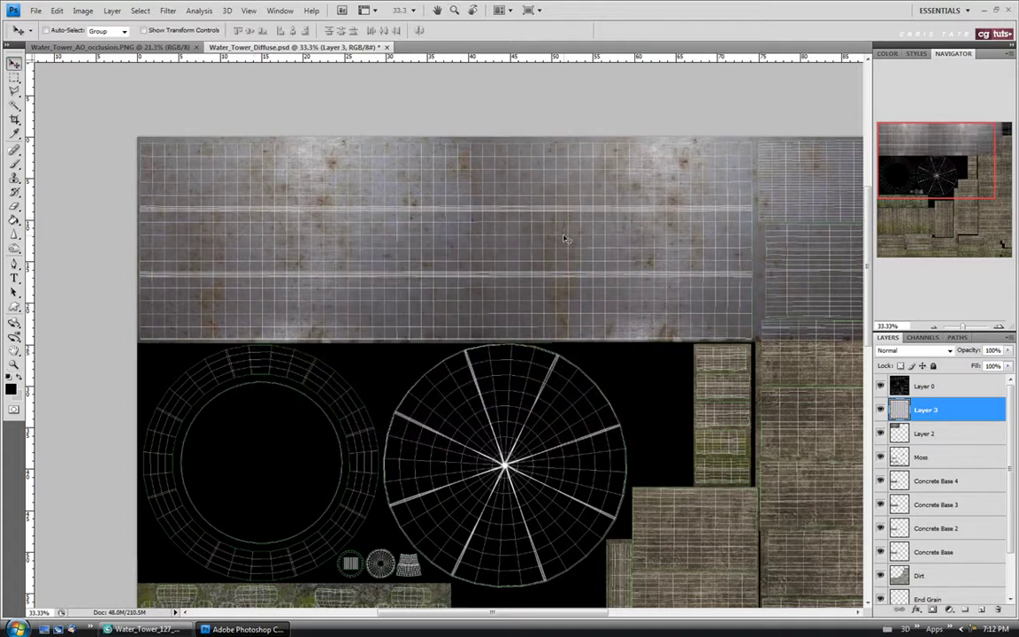
Step: Flip the second metal copy horizontally and shift it left so it overlaps the first copy
{"action": "key", "text": "ctrl+t"}
{"action": "right_click", "coordinate": [563, 237]}
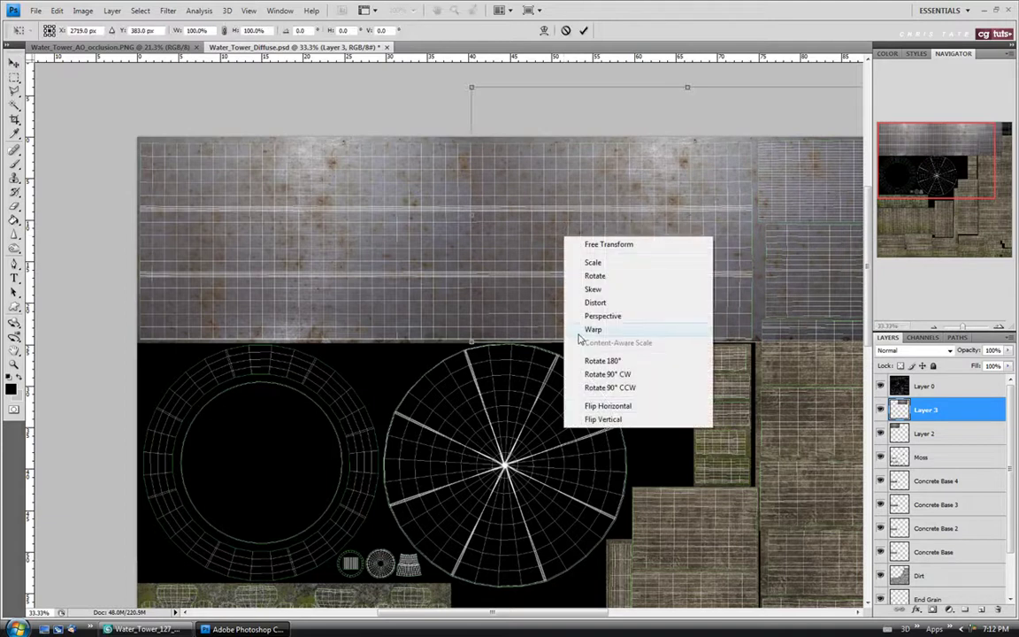
{"action": "left_click", "coordinate": [580, 402]}
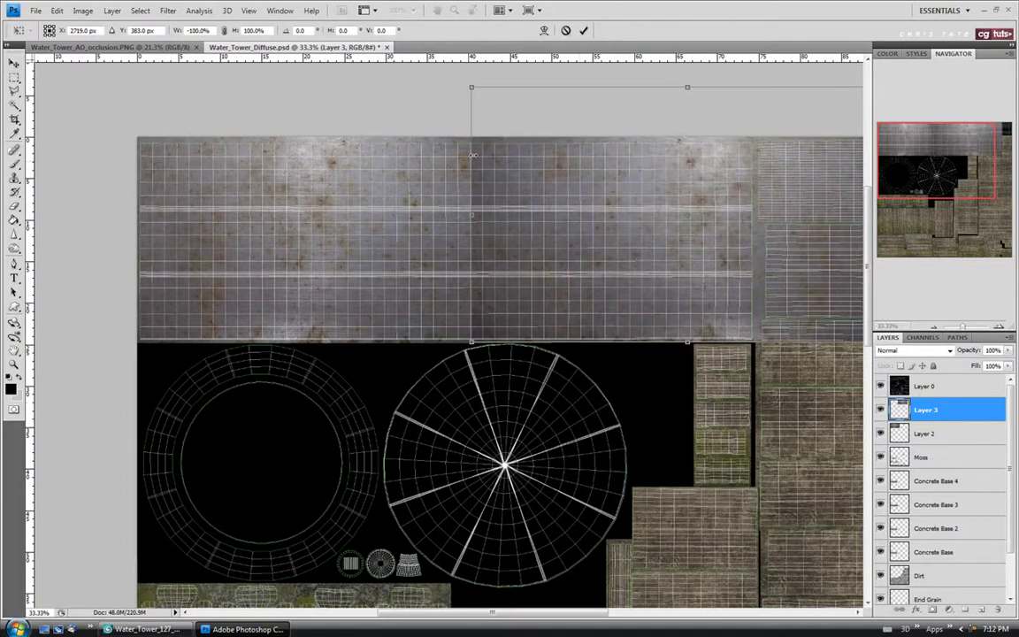
{"action": "left_click_drag", "start_coordinate": [522, 215], "coordinate": [468, 215]}
{"action": "key", "text": "Return"}
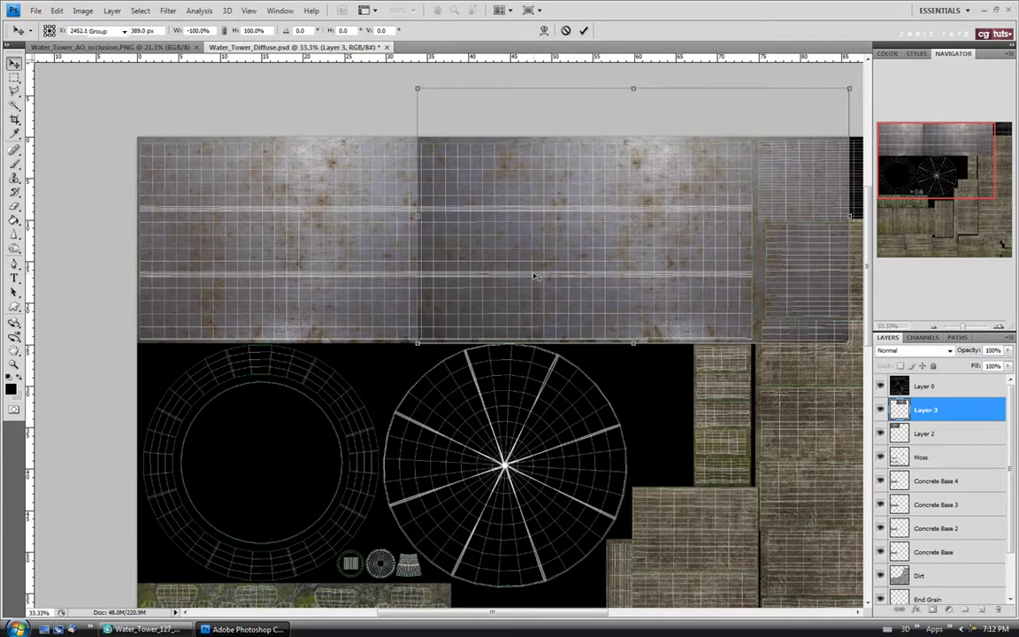
Step: Hide the UV wireframe and delete the dark vertical strip along the left edge of the flipped metal copy
{"action": "left_click", "coordinate": [880, 386]}
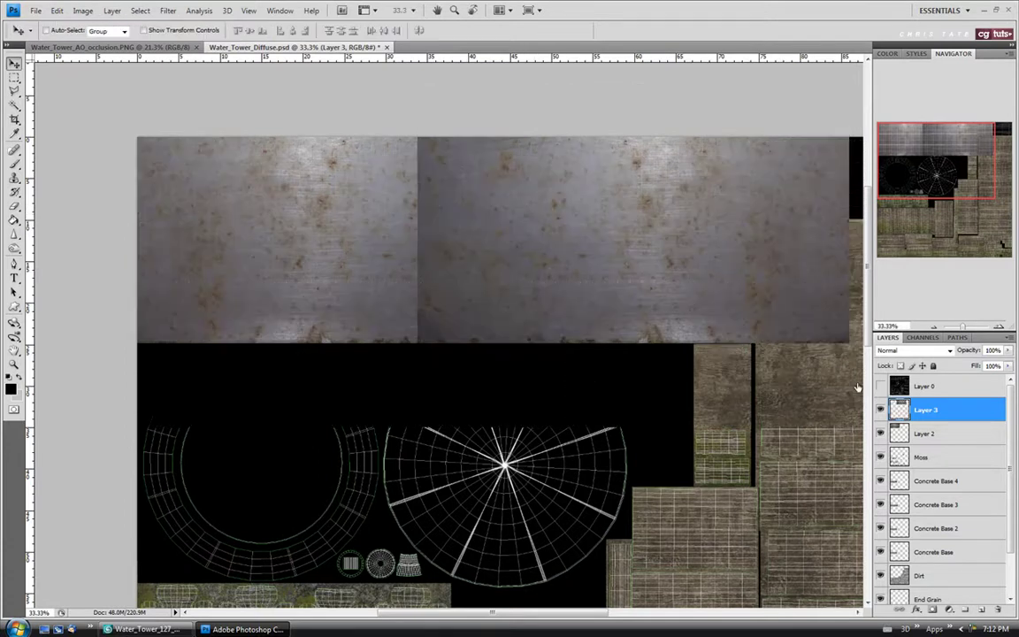
{"action": "left_click", "coordinate": [15, 78]}
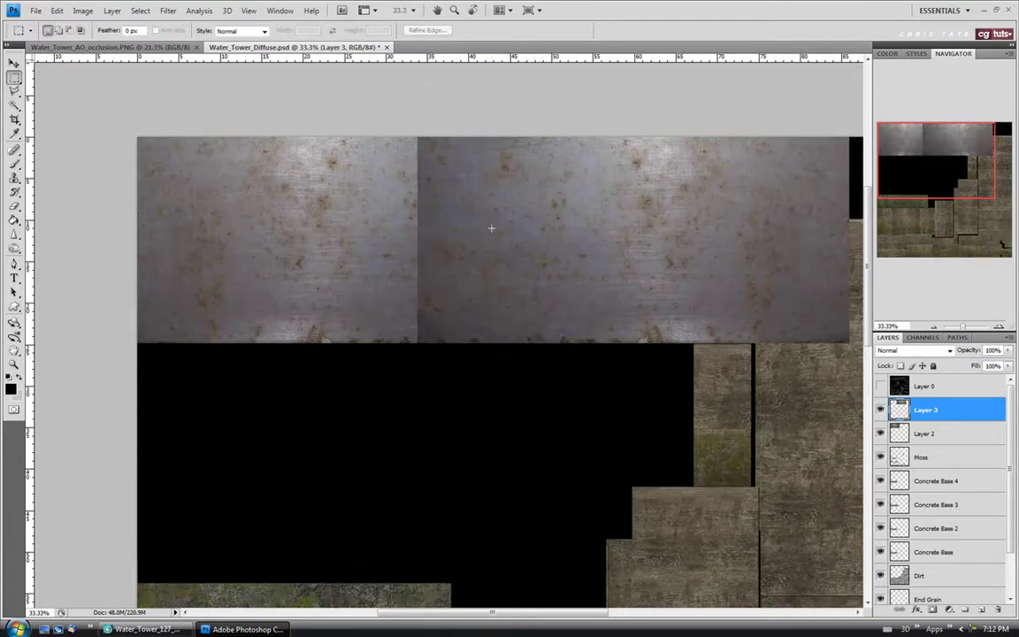
{"action": "left_click_drag", "start_coordinate": [473, 389], "coordinate": [474, 385]}
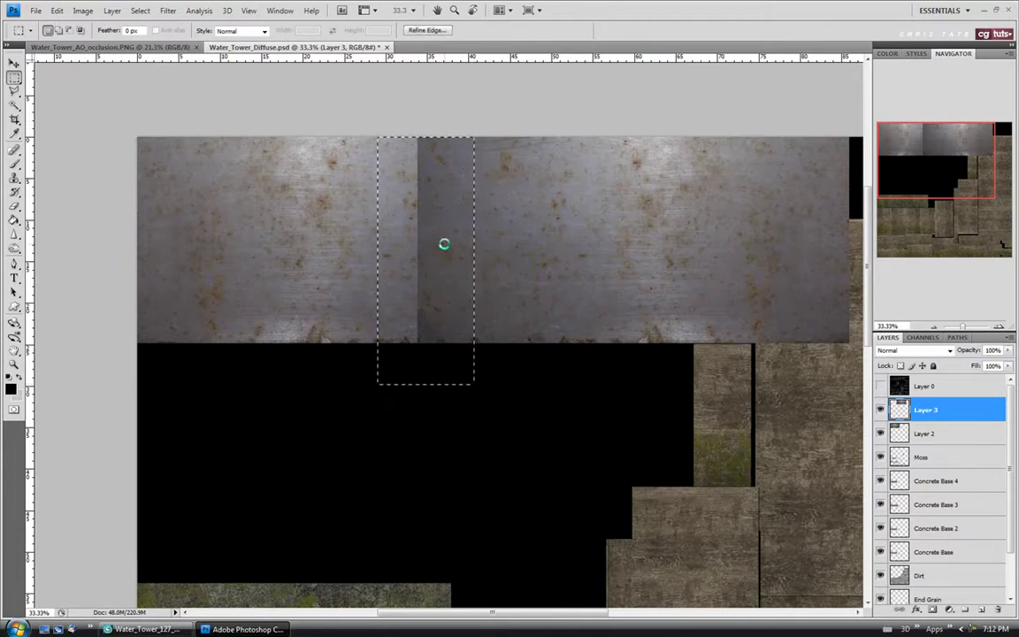
{"action": "key", "text": "Delete"}
{"action": "key", "text": "ctrl+d"}
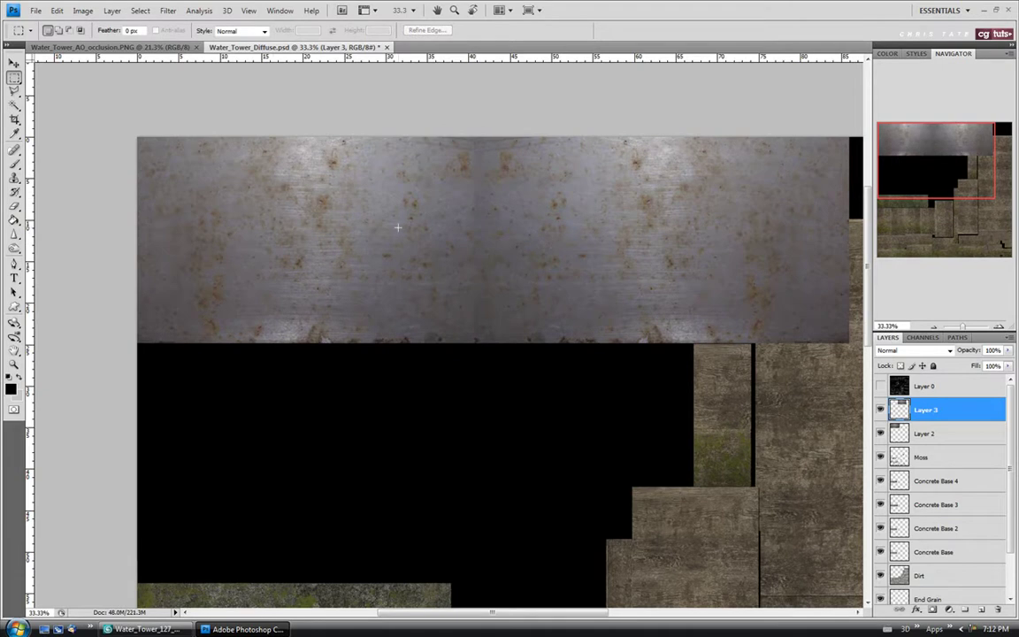
Step: Nudge the flipped metal copy slightly left over the first one and merge Layer 3 with Layer 2
{"action": "key", "text": "v"}
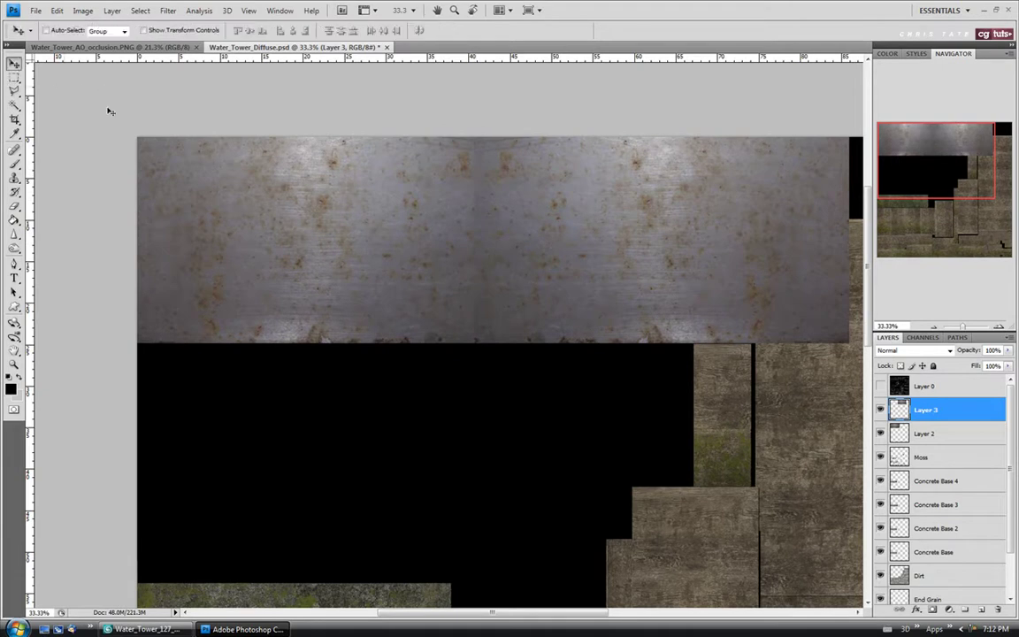
{"action": "left_click_drag", "start_coordinate": [486, 205], "coordinate": [467, 204]}
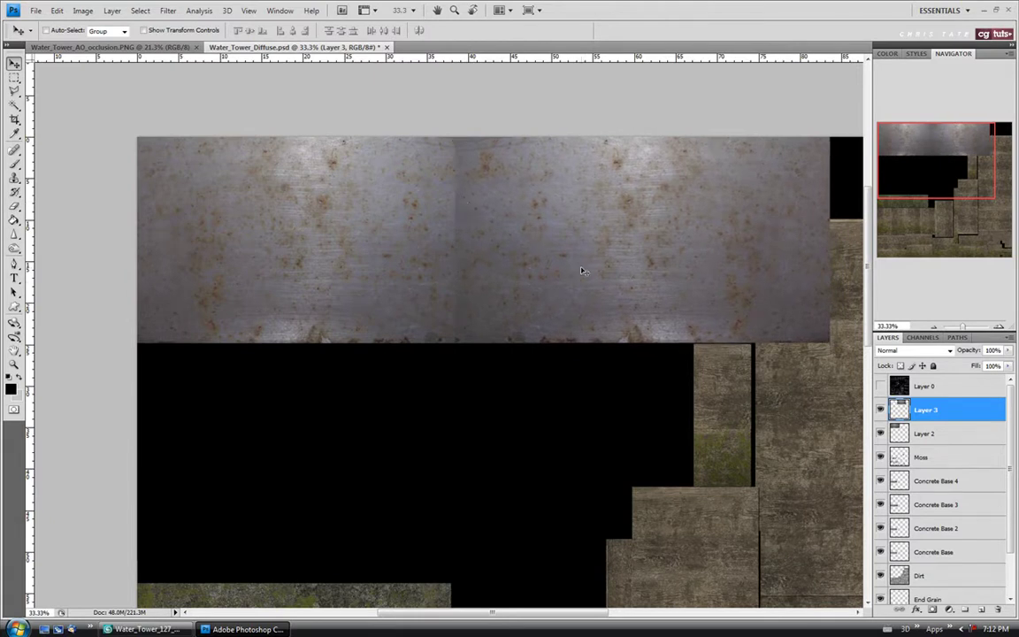
{"action": "left_click", "coordinate": [924, 433]}
{"action": "left_click", "coordinate": [924, 409]}
{"action": "left_click", "coordinate": [925, 431], "text": "shift"}
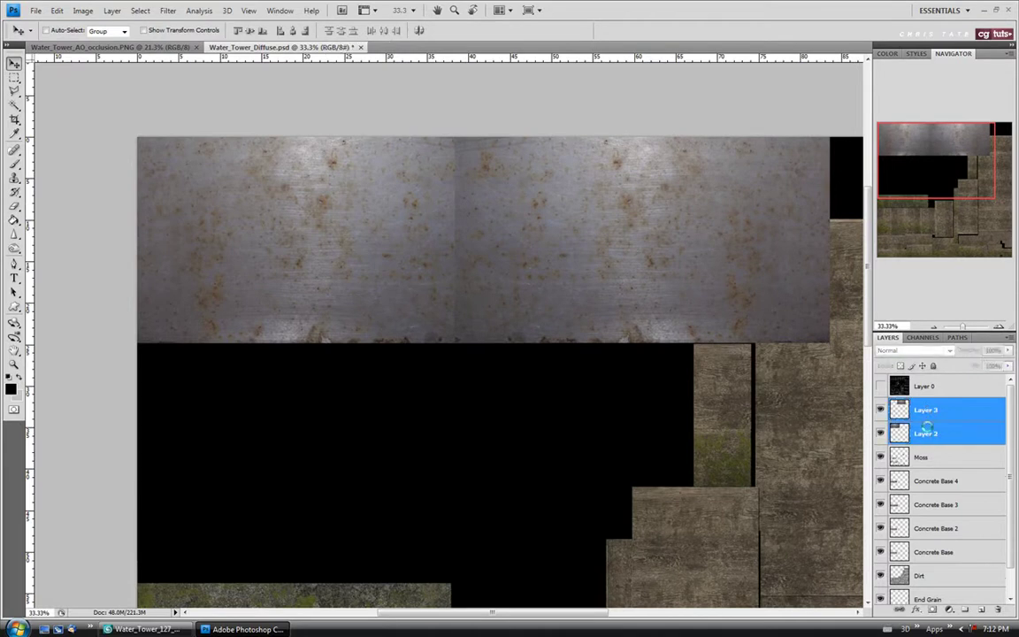
{"action": "key", "text": "ctrl+e"}
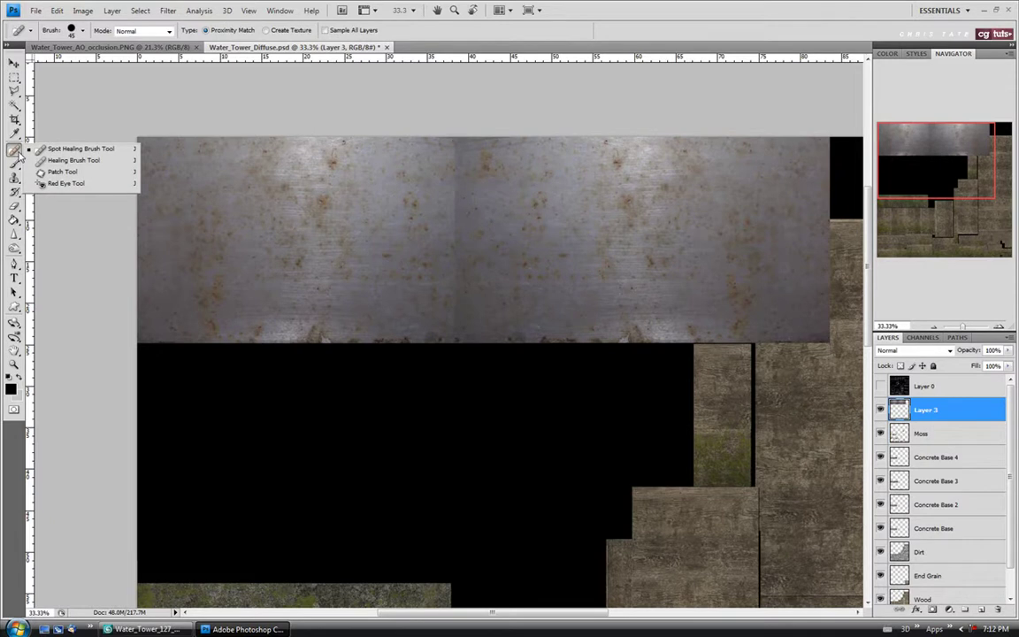
Step: Soften the vertical seam in the upper part of the merged metal with the Spot Healing Brush
{"action": "left_click", "coordinate": [108, 155]}
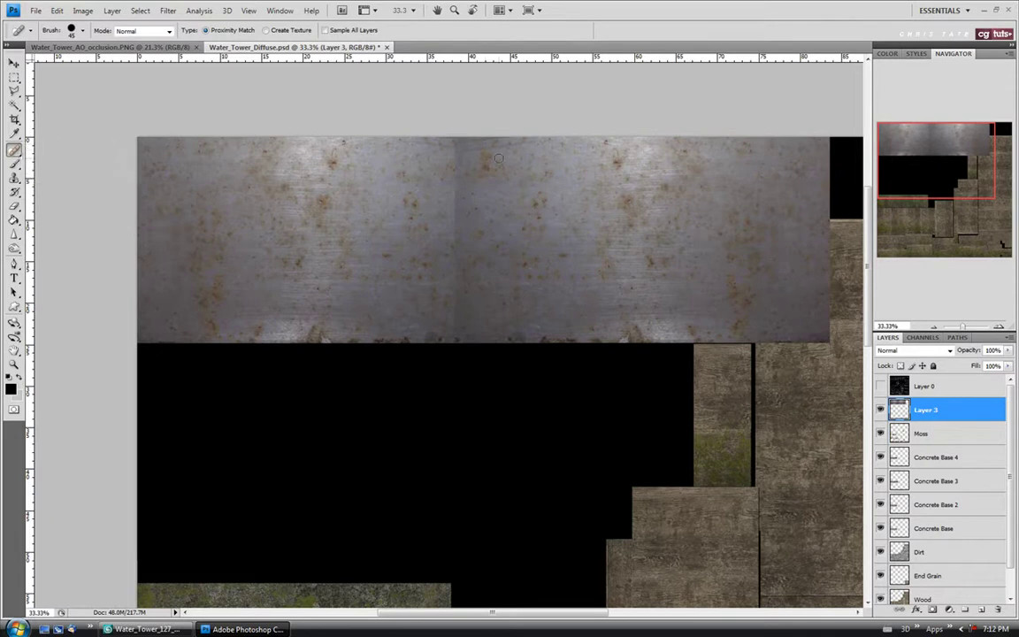
{"action": "left_click_drag", "start_coordinate": [455, 146], "coordinate": [457, 262]}
{"action": "left_click_drag", "start_coordinate": [454, 149], "coordinate": [456, 200]}
Step: Blend away the remaining vertical seam with the Healing Brush, sampling clean metal beside it and painting along its full height
{"action": "left_click", "coordinate": [14, 151]}
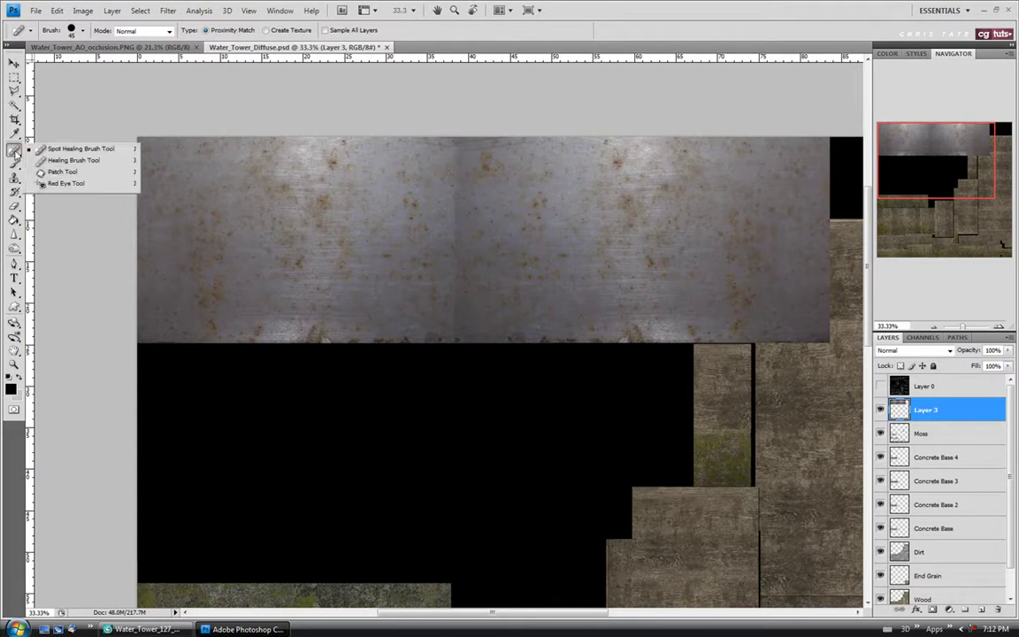
{"action": "left_click", "coordinate": [68, 162]}
{"action": "left_click", "coordinate": [14, 363]}
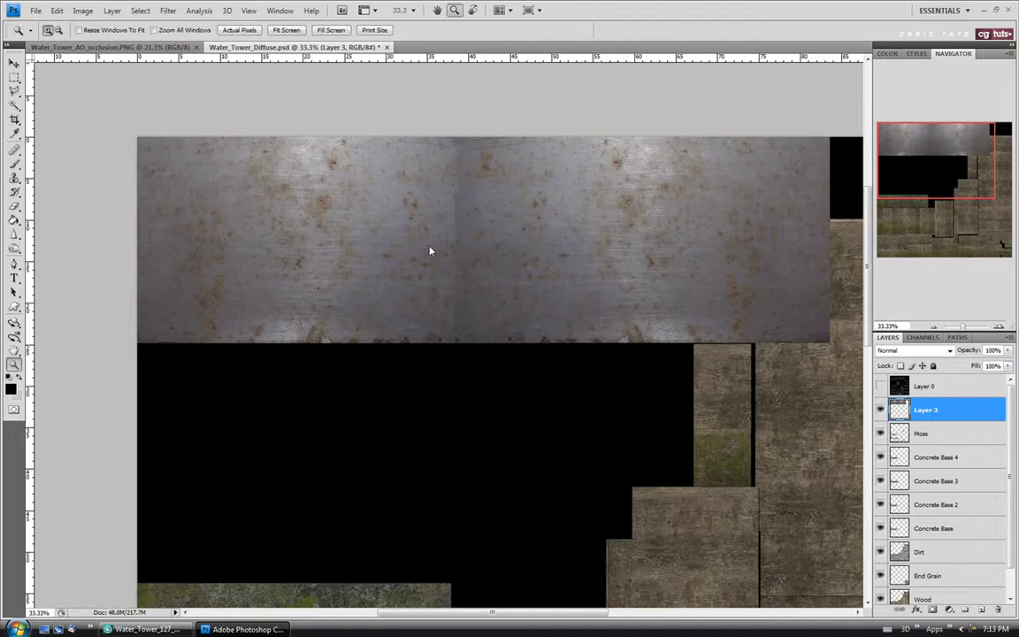
{"action": "left_click", "coordinate": [482, 177]}
{"action": "left_click", "coordinate": [14, 150]}
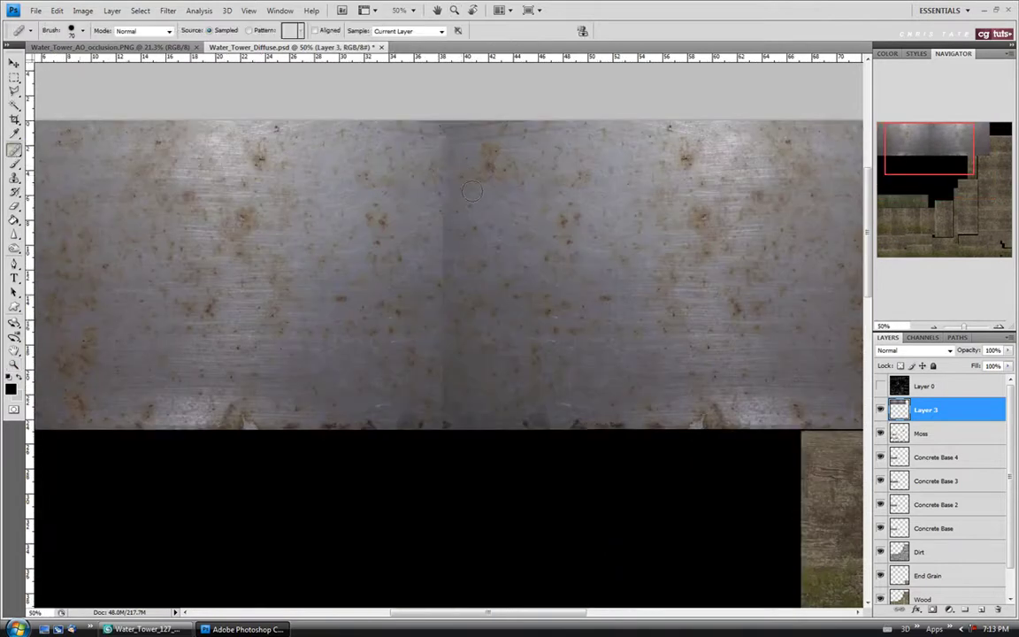
{"action": "left_click", "coordinate": [404, 191], "text": "alt"}
{"action": "left_click_drag", "start_coordinate": [432, 136], "coordinate": [441, 223]}
{"action": "left_click", "coordinate": [496, 285]}
{"action": "left_click_drag", "start_coordinate": [443, 314], "coordinate": [443, 228]}
{"action": "left_click", "coordinate": [443, 341]}
{"action": "left_click_drag", "start_coordinate": [442, 334], "coordinate": [441, 398]}
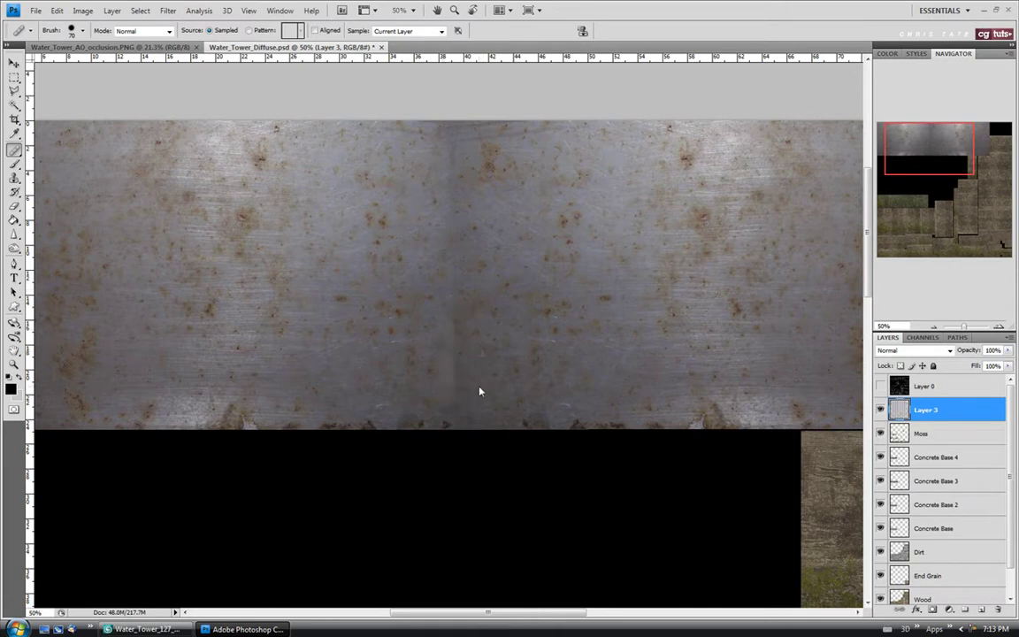
{"action": "left_click", "coordinate": [412, 168]}
{"action": "left_click_drag", "start_coordinate": [443, 134], "coordinate": [460, 240]}
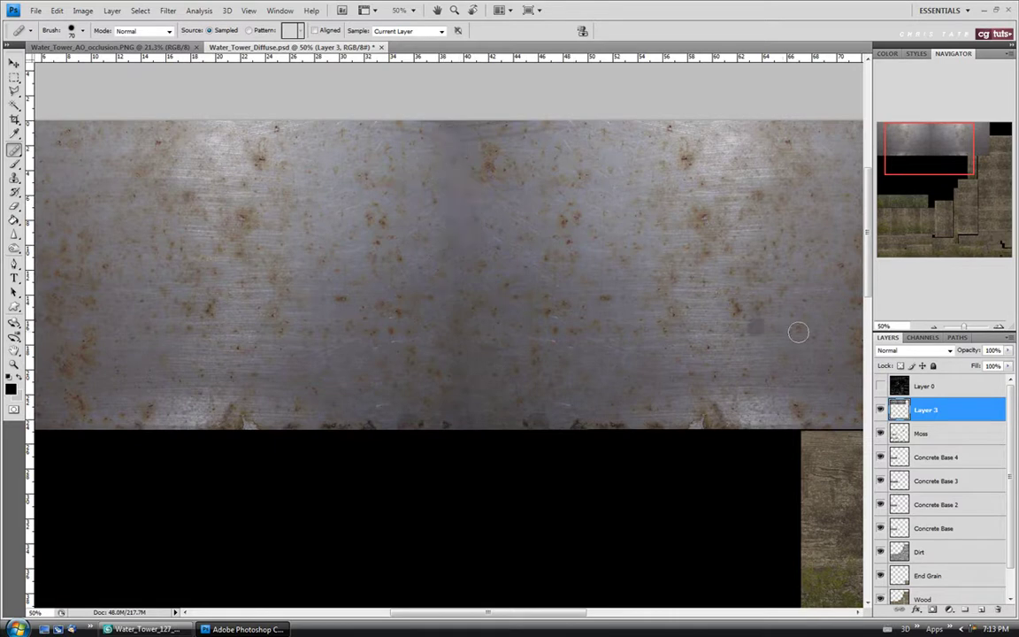
{"action": "scroll", "coordinate": [871, 302], "scroll_direction": "down", "scroll_amount": 1}
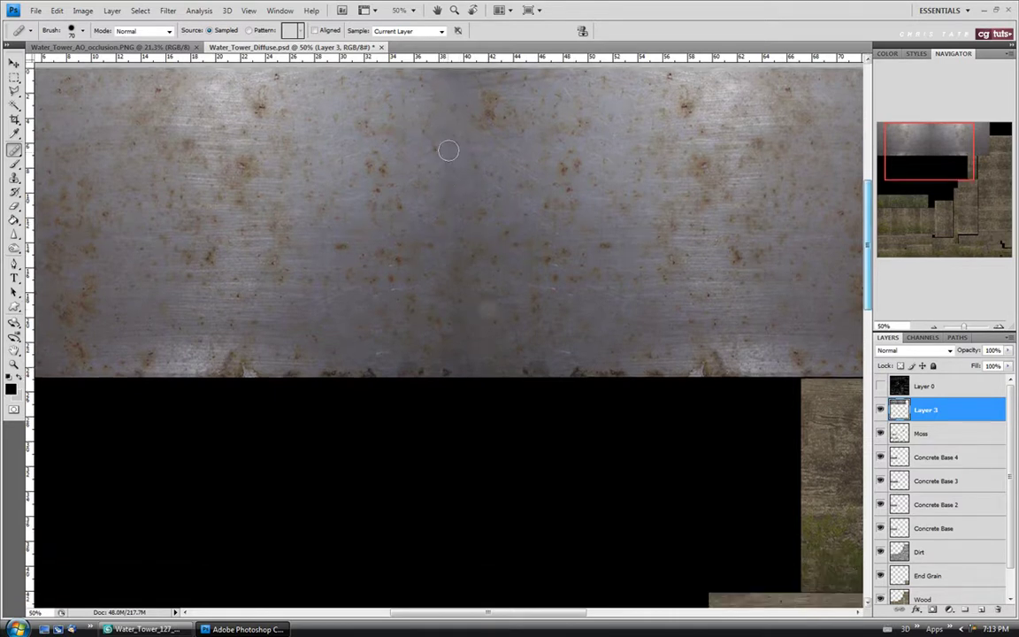
{"action": "left_click_drag", "start_coordinate": [447, 299], "coordinate": [444, 360]}
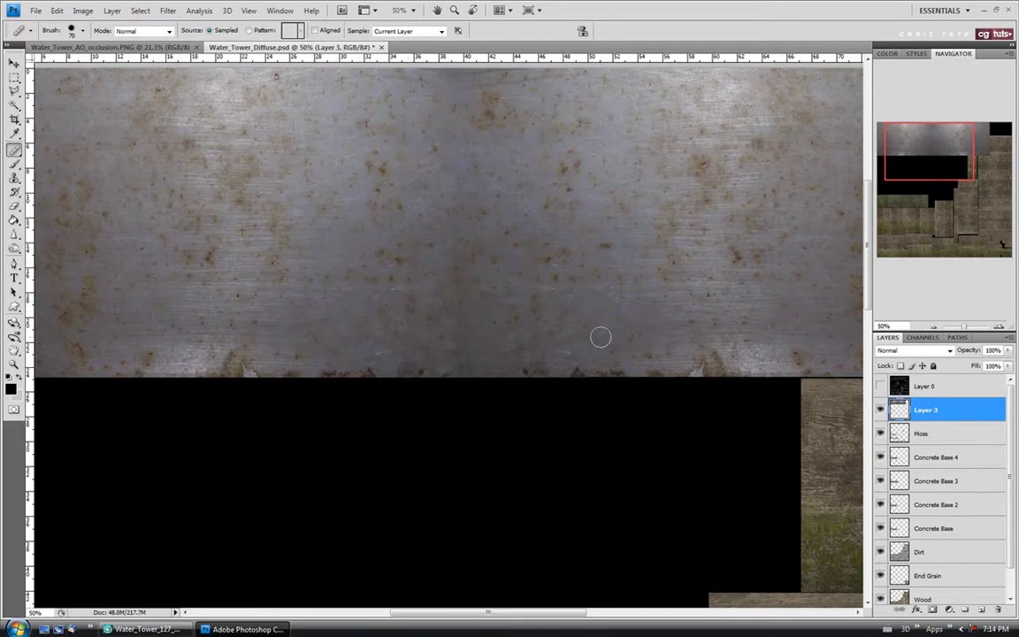
Step: Show the UV wireframe again and delete the metal that extends past the right end of the long UV strips
{"action": "left_click", "coordinate": [13, 364]}
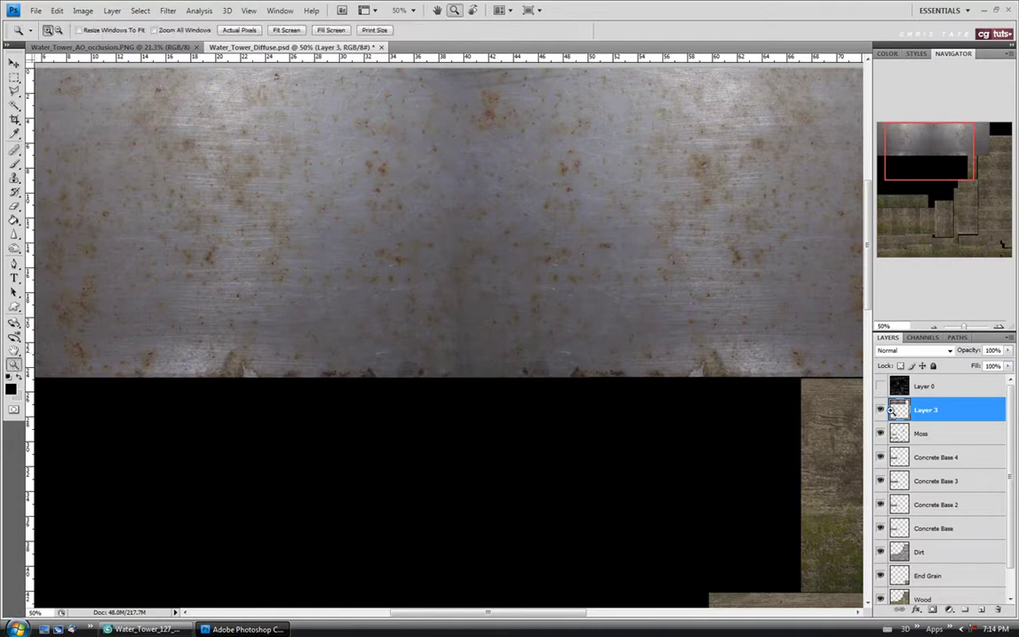
{"action": "left_click", "coordinate": [880, 386]}
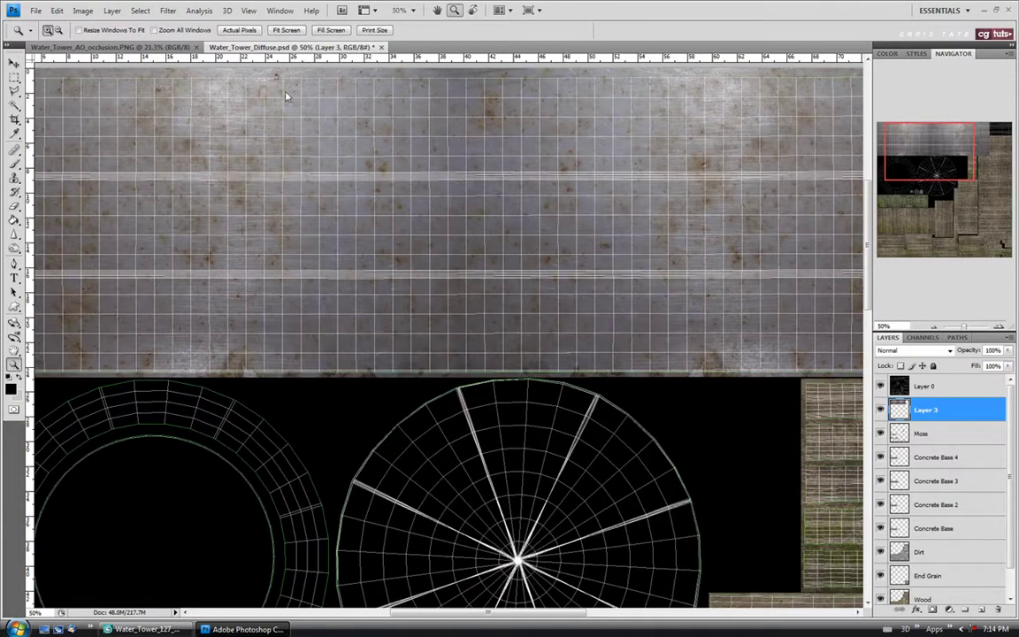
{"action": "left_click", "coordinate": [284, 30]}
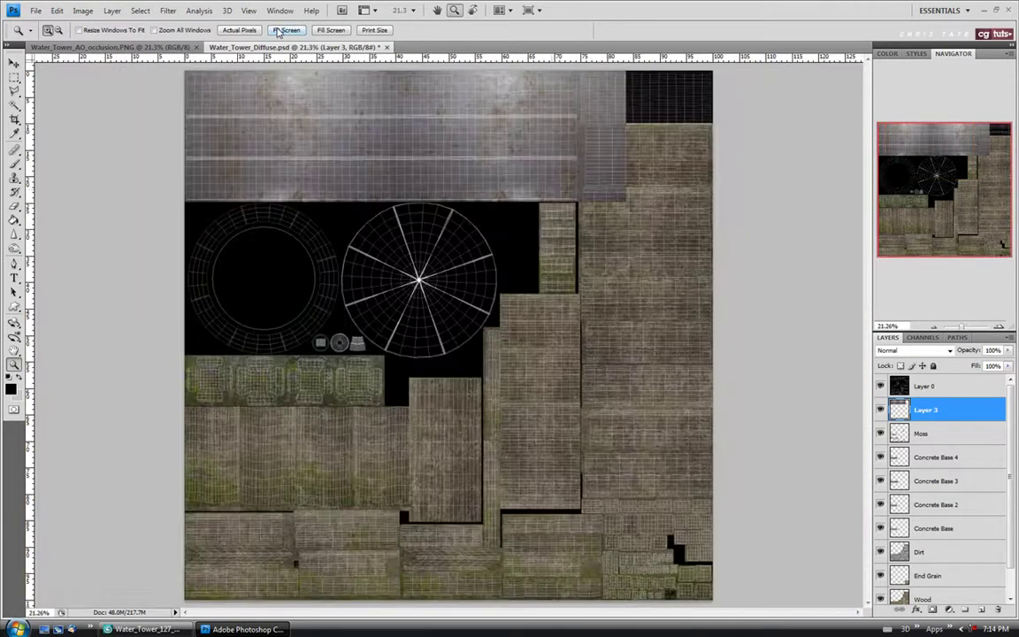
{"action": "left_click", "coordinate": [453, 99]}
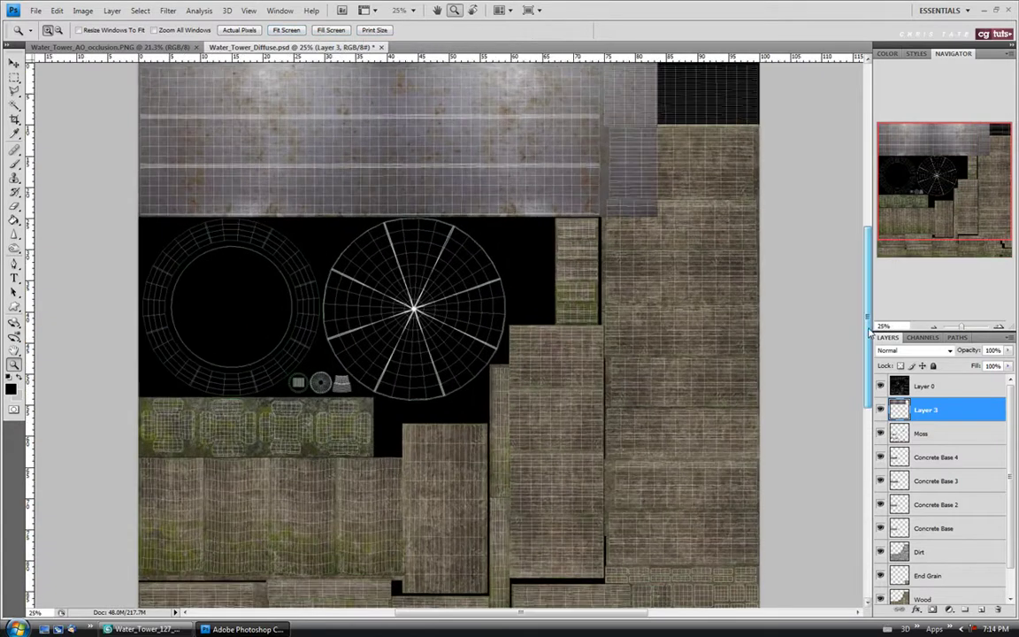
{"action": "scroll", "coordinate": [871, 334], "scroll_direction": "up", "scroll_amount": 3}
{"action": "left_click", "coordinate": [14, 78]}
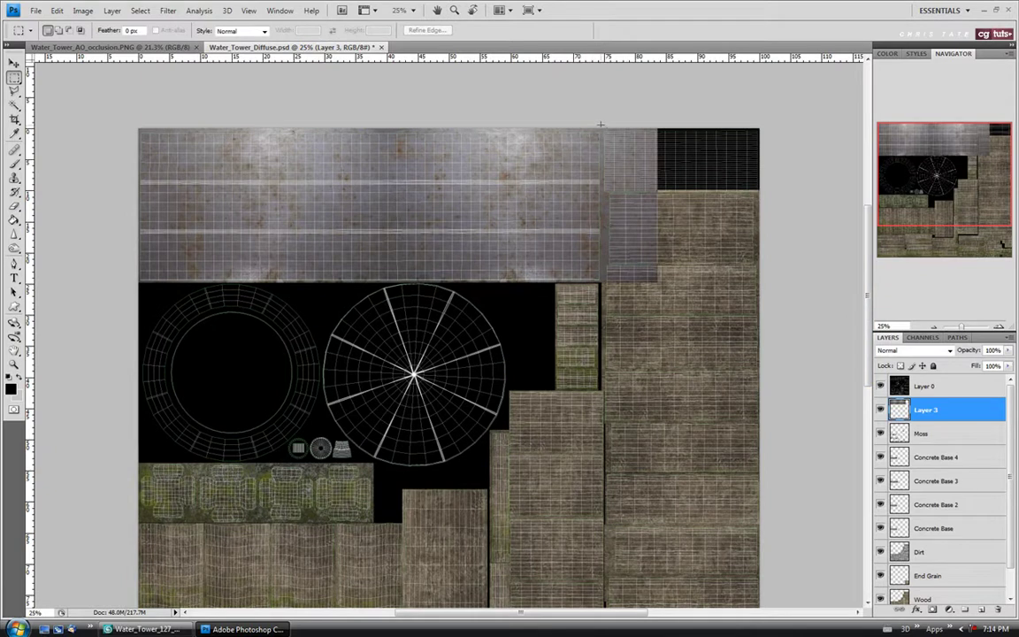
{"action": "left_click_drag", "start_coordinate": [601, 129], "coordinate": [708, 343]}
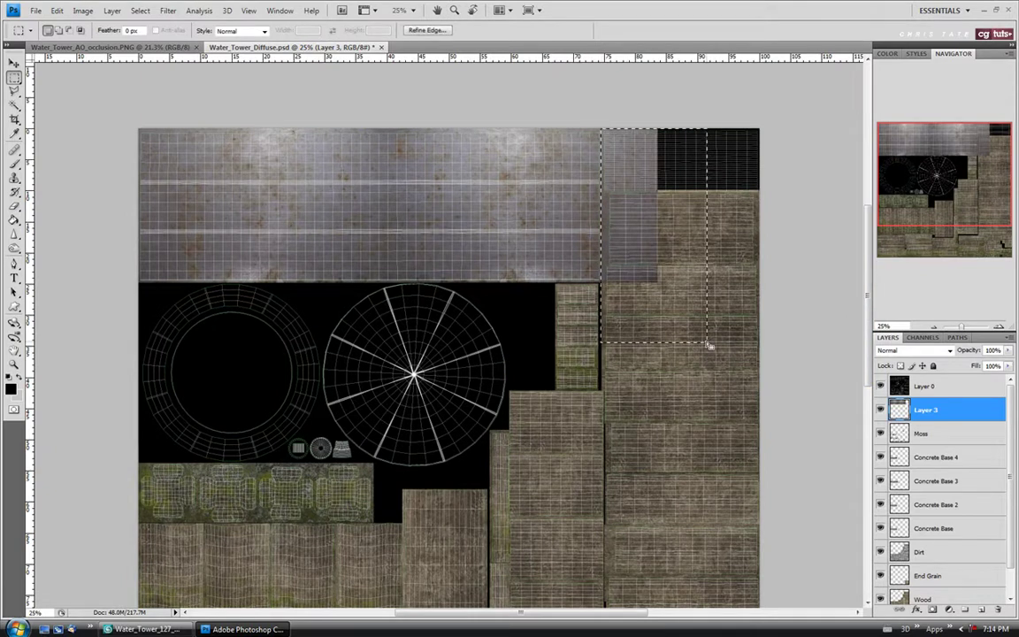
{"action": "key", "text": "Delete"}
{"action": "key", "text": "ctrl+d"}
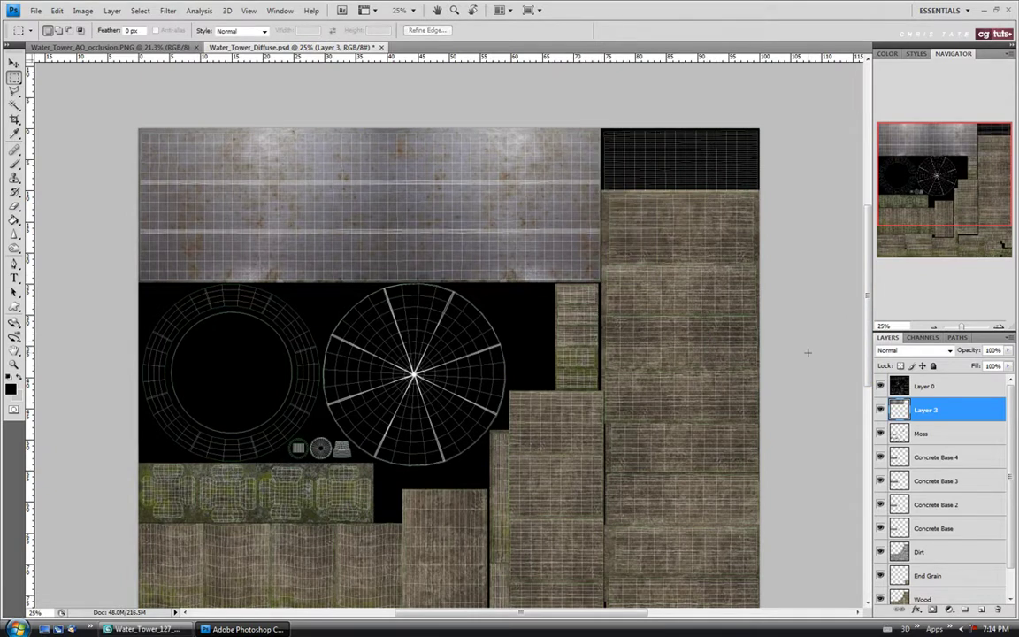
Step: Rename Layer 3 as Tank Base Metal
{"action": "double_click", "coordinate": [925, 411]}
{"action": "type", "text": "Tank Base Metal"}
{"action": "key", "text": "Return"}
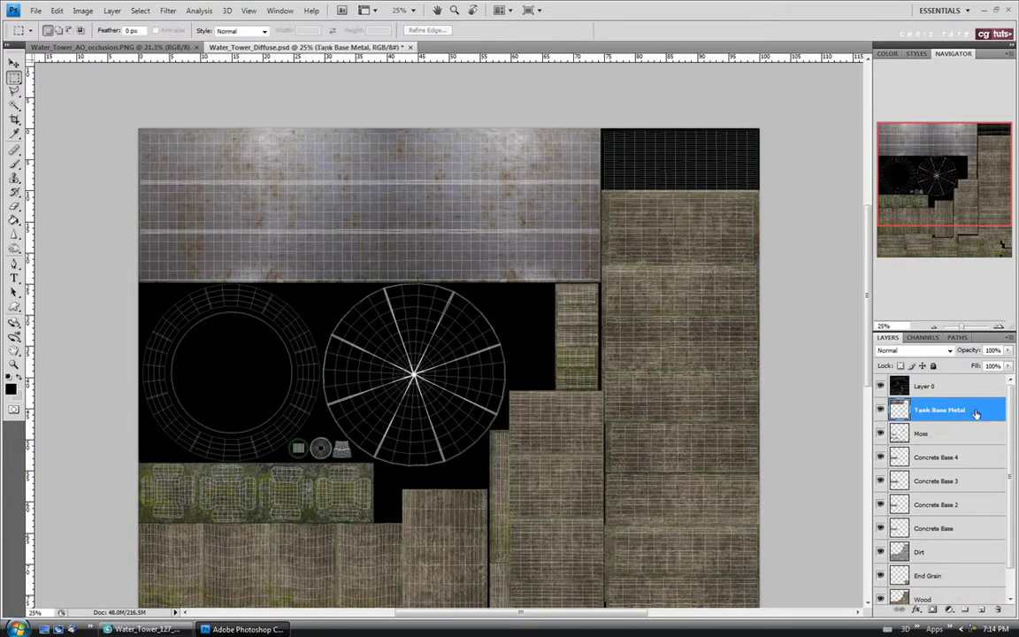
Step: Hide the UV wireframe layer and save the diffuse texture file
{"action": "left_click", "coordinate": [880, 386]}
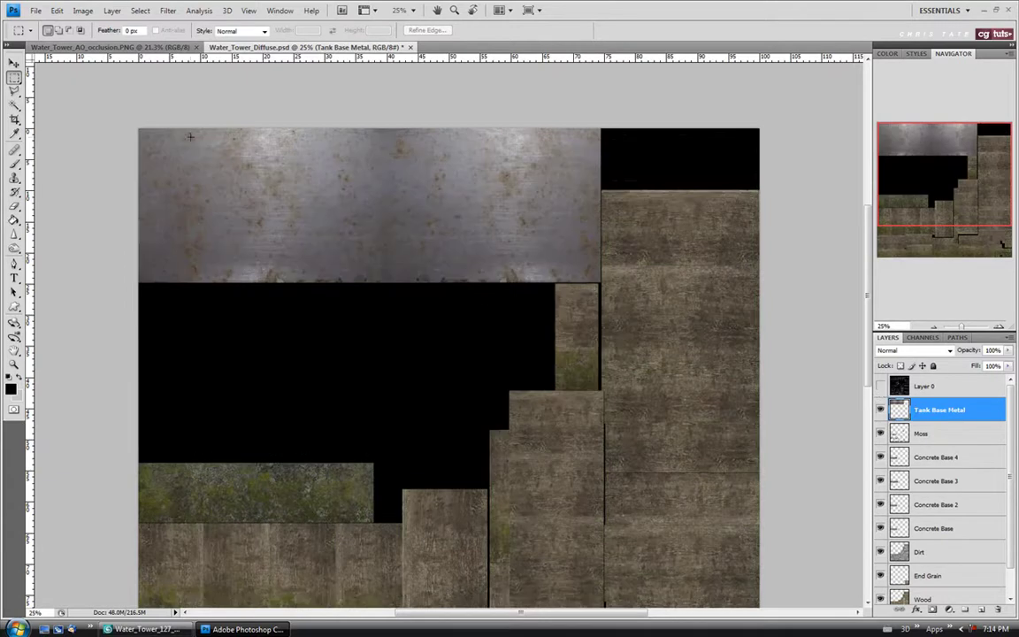
{"action": "left_click", "coordinate": [35, 10]}
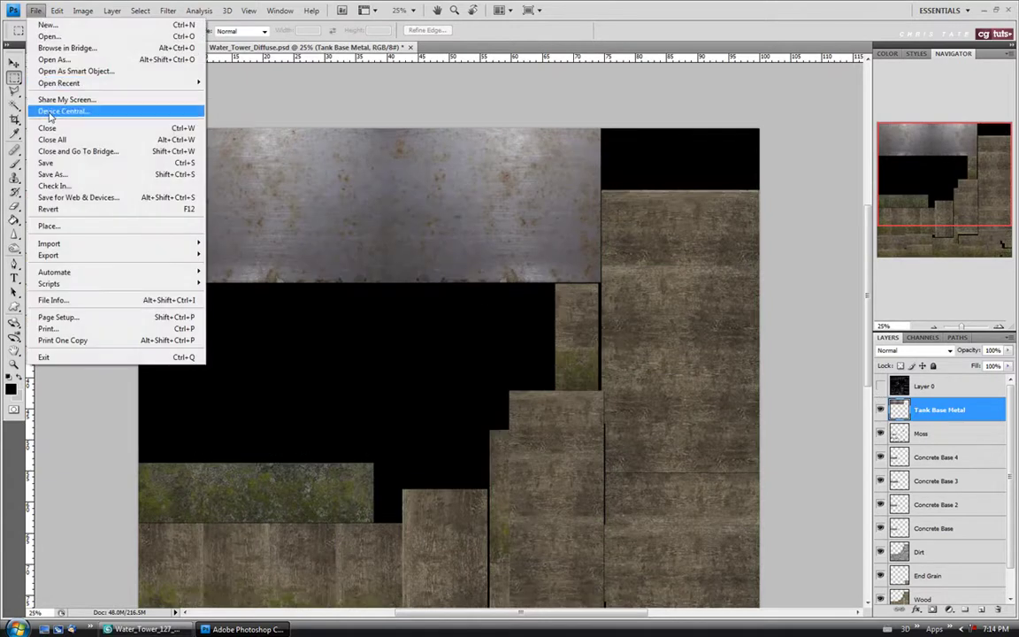
{"action": "left_click", "coordinate": [46, 163]}
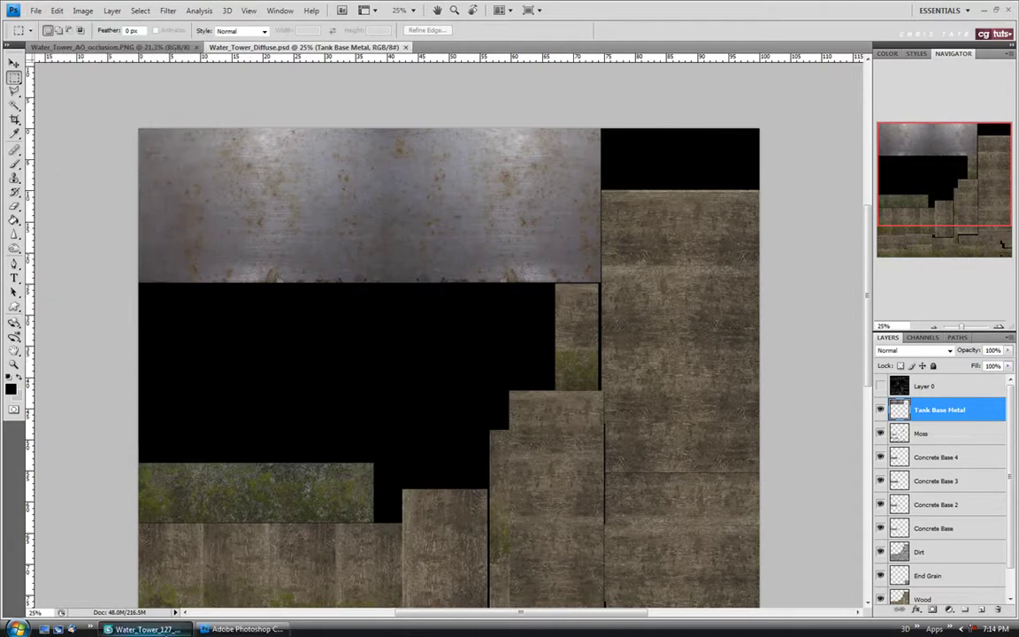
Step: Switch to 3ds Max, frame the whole tank in the Perspective view, and render it in ActiveShade to examine the metal
{"action": "key", "text": "alt+Tab"}
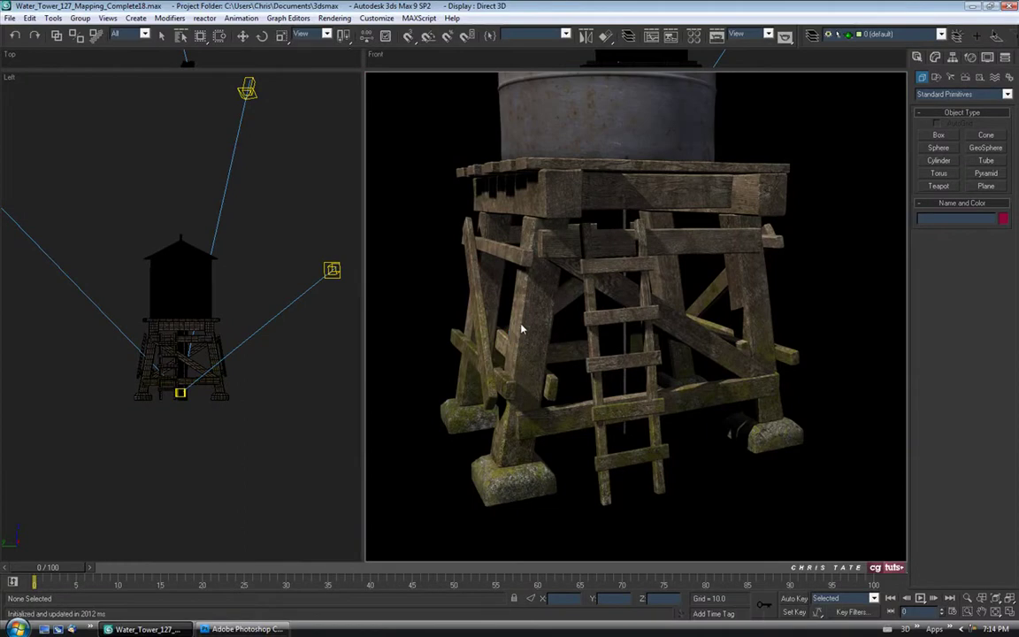
{"action": "right_click", "coordinate": [370, 85]}
{"action": "left_click", "coordinate": [413, 116]}
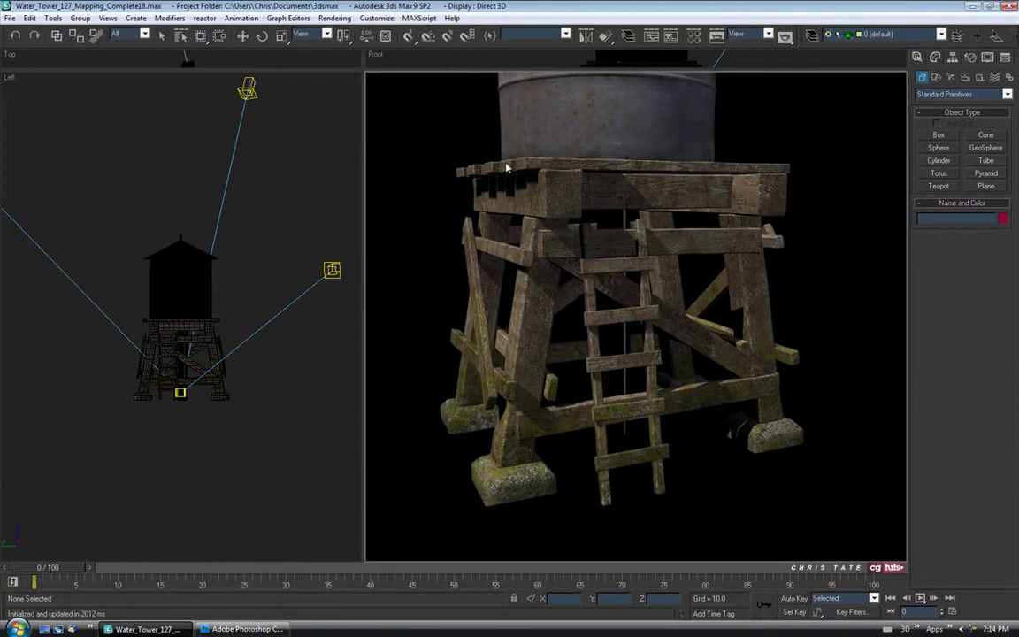
{"action": "scroll", "coordinate": [626, 294], "scroll_direction": "down", "scroll_amount": 5}
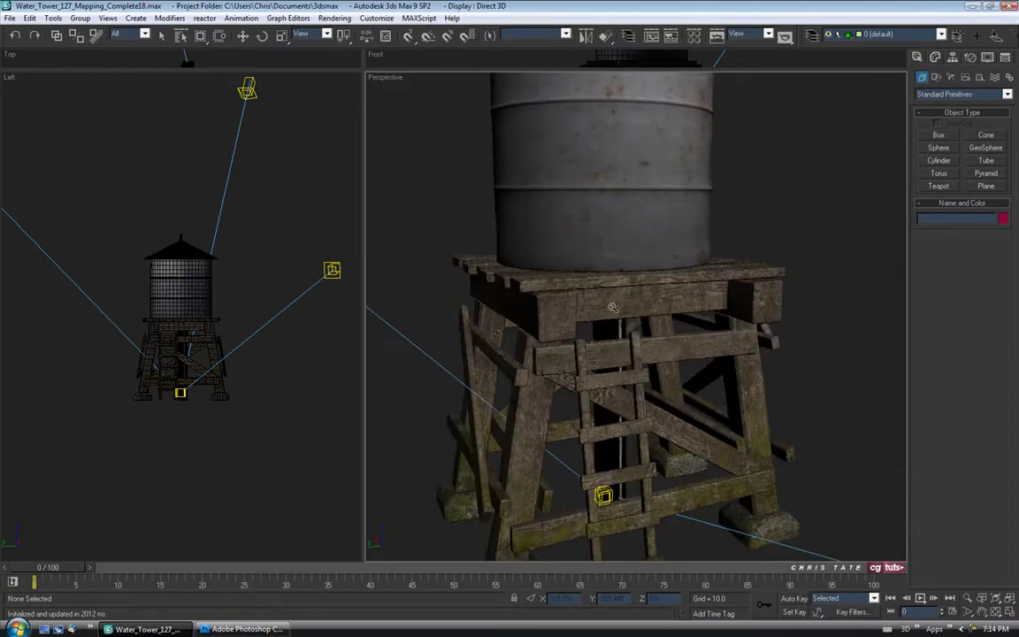
{"action": "scroll", "coordinate": [618, 262], "scroll_direction": "up", "scroll_amount": 4}
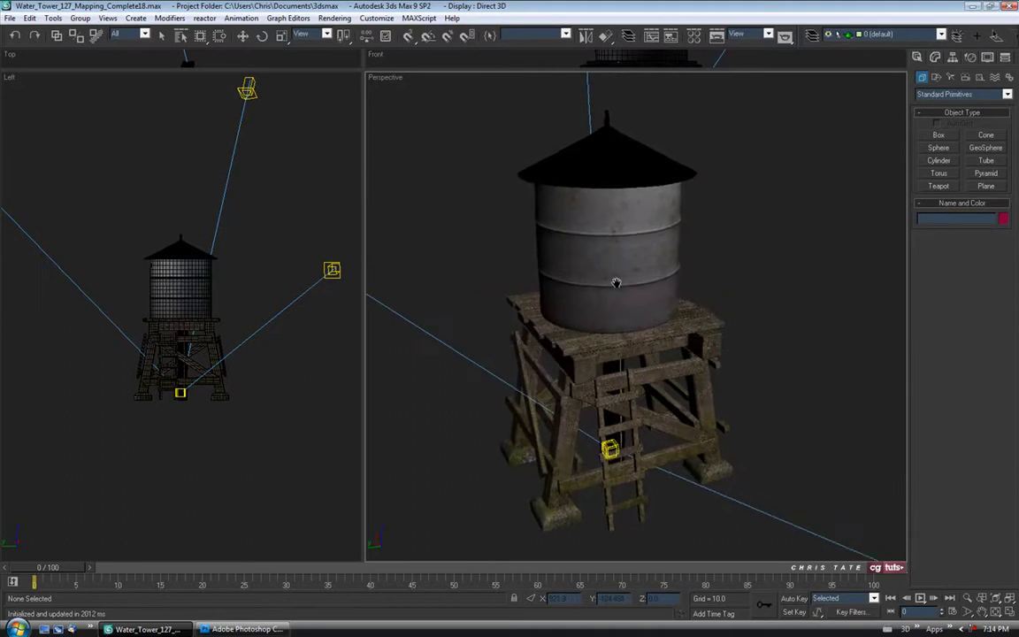
{"action": "scroll", "coordinate": [547, 176], "scroll_direction": "up", "scroll_amount": 3}
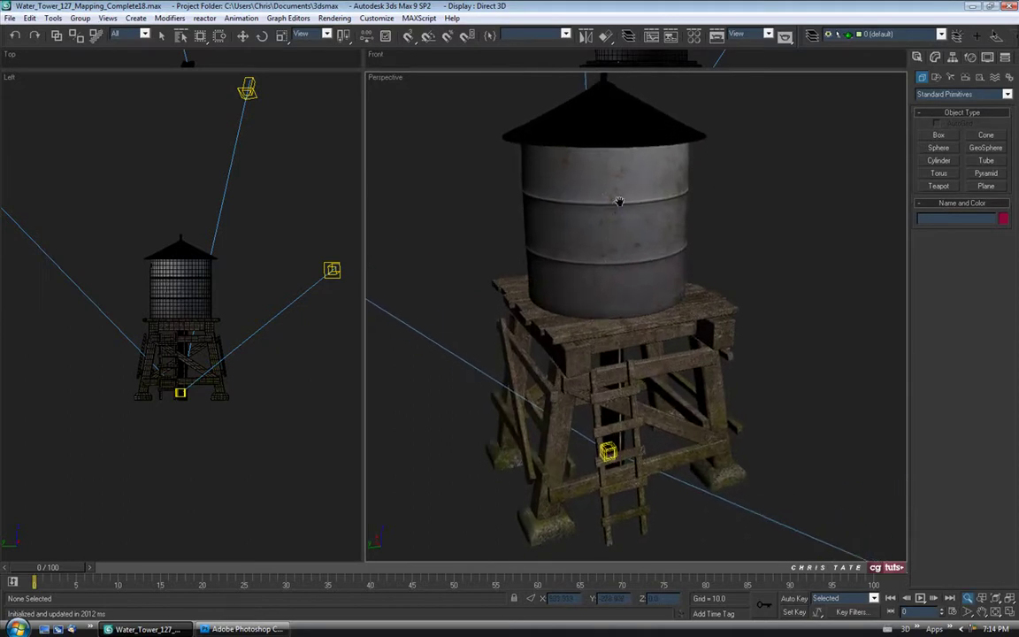
{"action": "left_click", "coordinate": [372, 80]}
{"action": "mouse_move", "coordinate": [398, 82]}
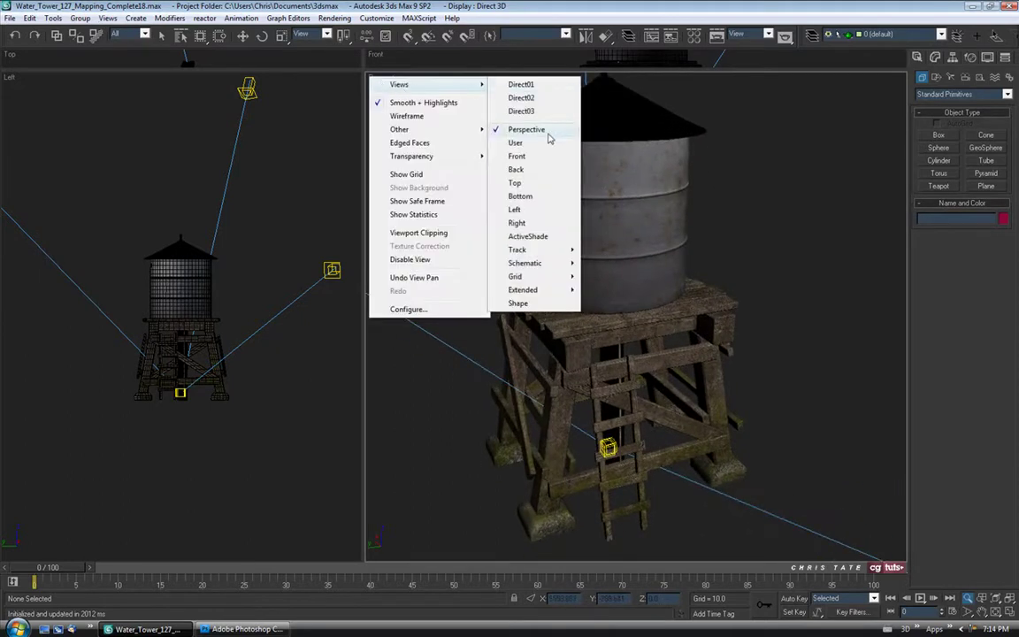
{"action": "left_click", "coordinate": [486, 214]}
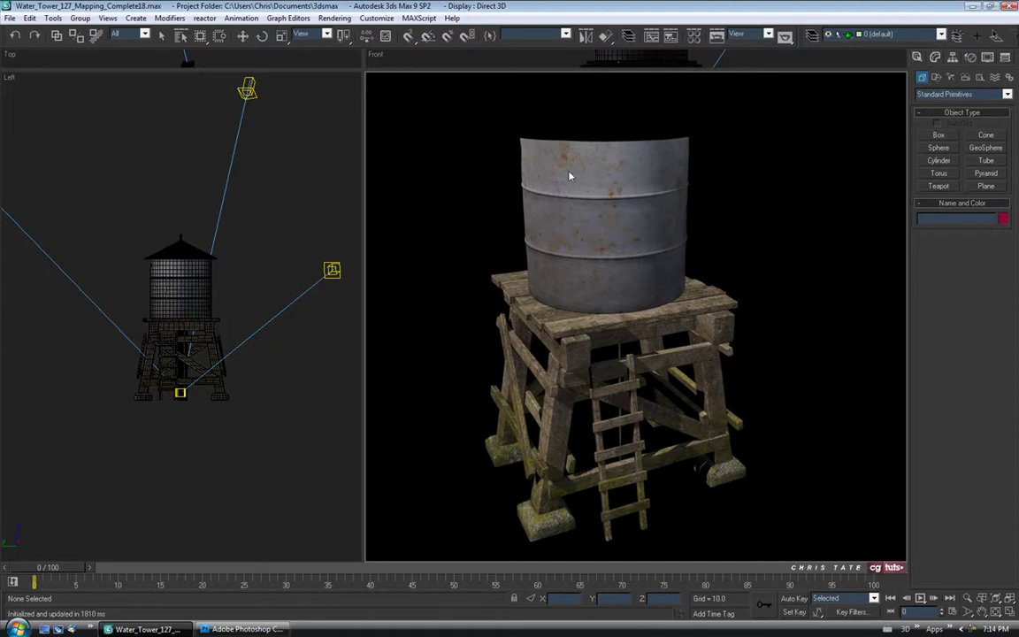
Step: Switch back to Photoshop and open the Metal_2 image from the Water_Tower_Texture_Source folder
{"action": "left_click", "coordinate": [240, 628]}
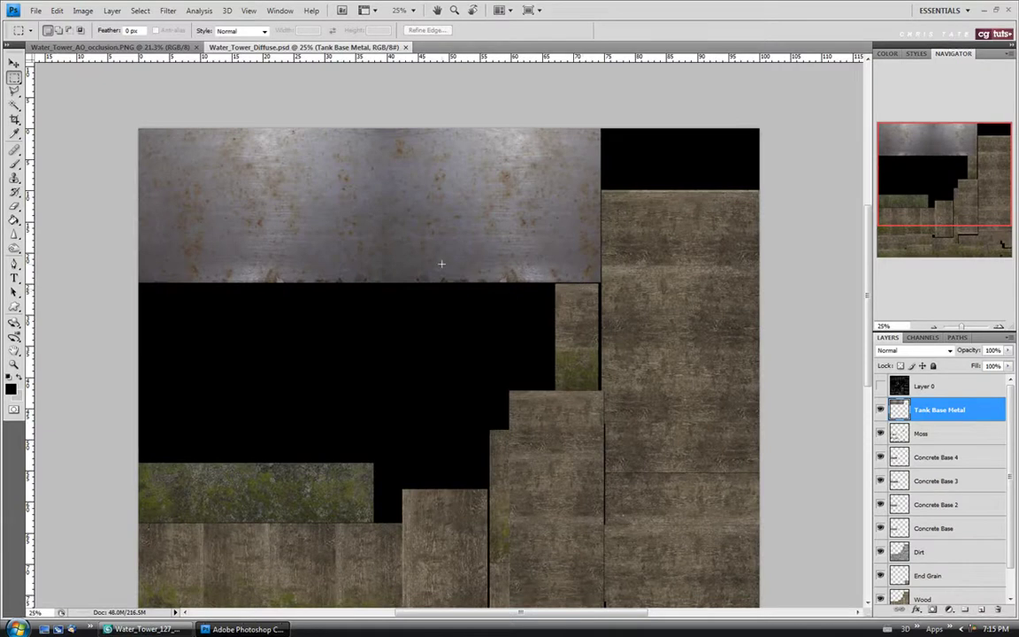
{"action": "left_click", "coordinate": [35, 10]}
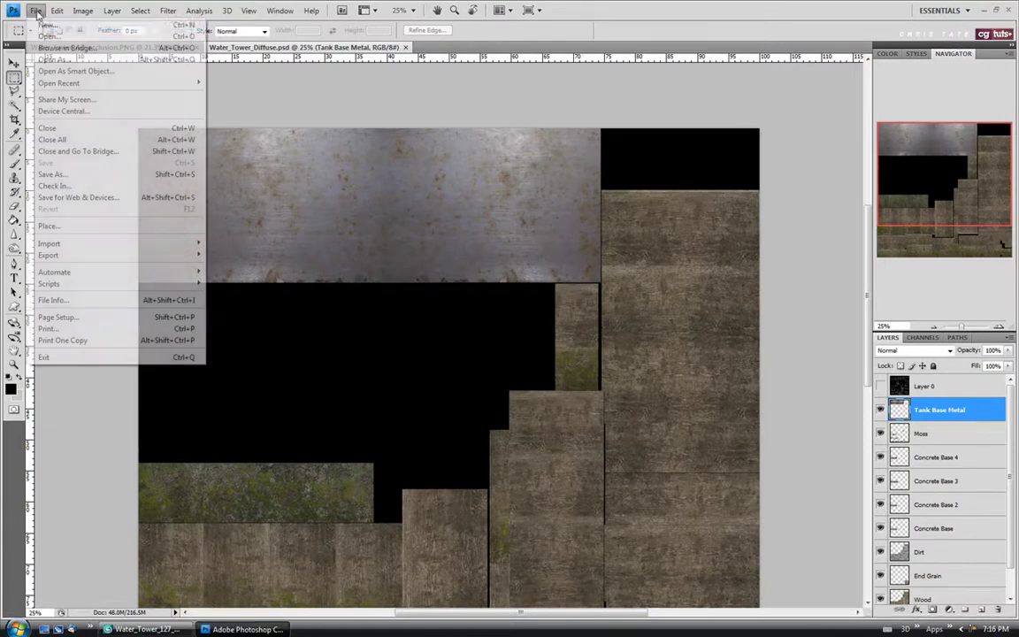
{"action": "left_click", "coordinate": [55, 35]}
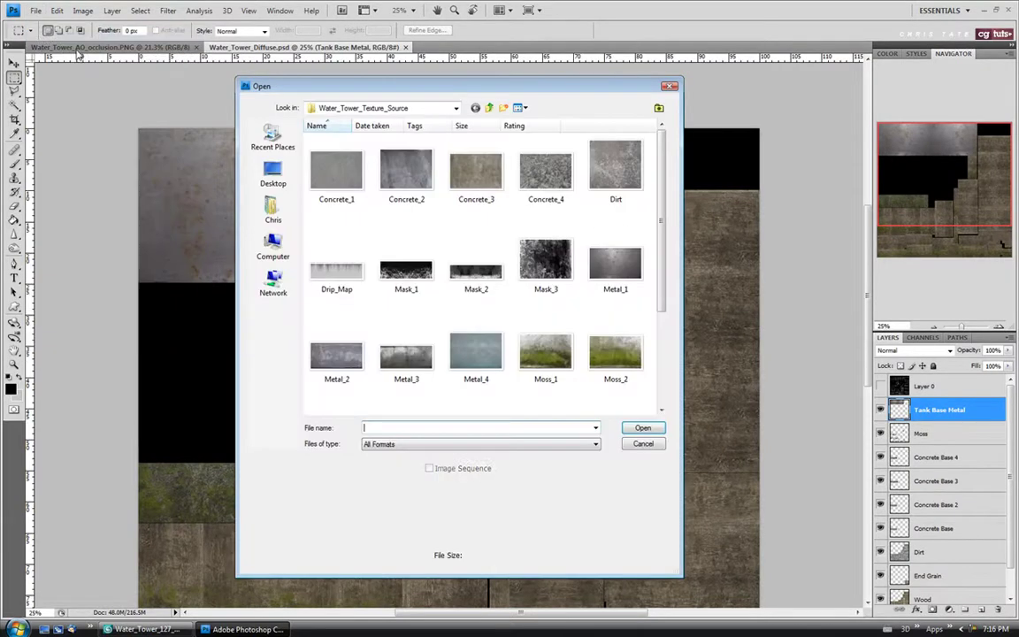
{"action": "left_click", "coordinate": [333, 355]}
{"action": "left_click", "coordinate": [642, 428]}
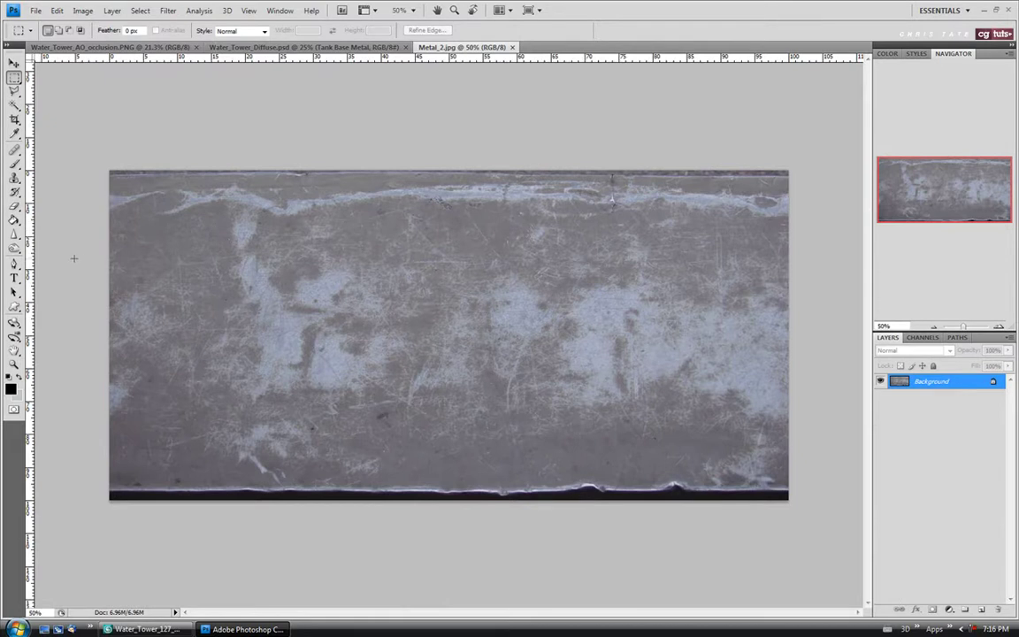
Step: Crop Metal_2 at full width to remove the pale streak along its upper edge and the dark border below
{"action": "left_click", "coordinate": [14, 118]}
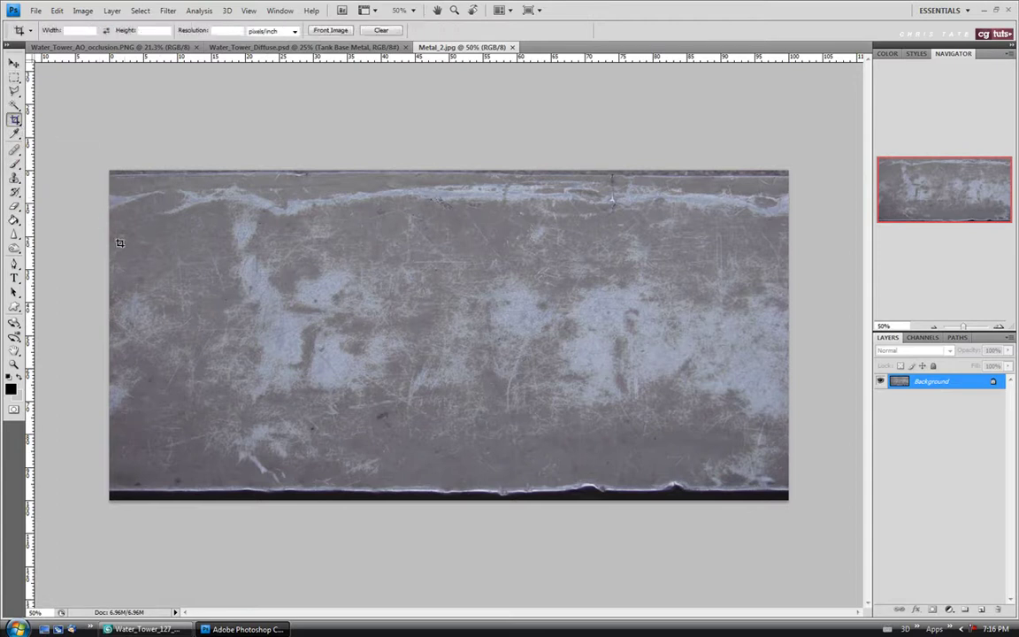
{"action": "mouse_move", "coordinate": [104, 220]}
{"action": "left_mouse_down"}
{"action": "mouse_move", "coordinate": [163, 301]}
{"action": "mouse_move", "coordinate": [531, 342]}
{"action": "mouse_move", "coordinate": [705, 405]}
{"action": "mouse_move", "coordinate": [790, 471]}
{"action": "left_mouse_up"}
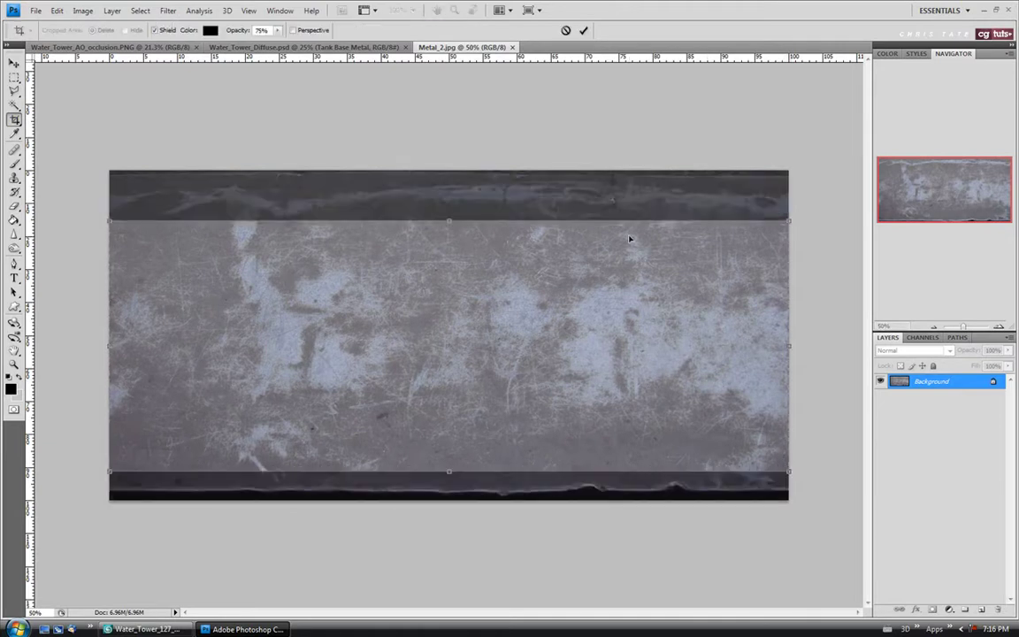
{"action": "key", "text": "Return"}
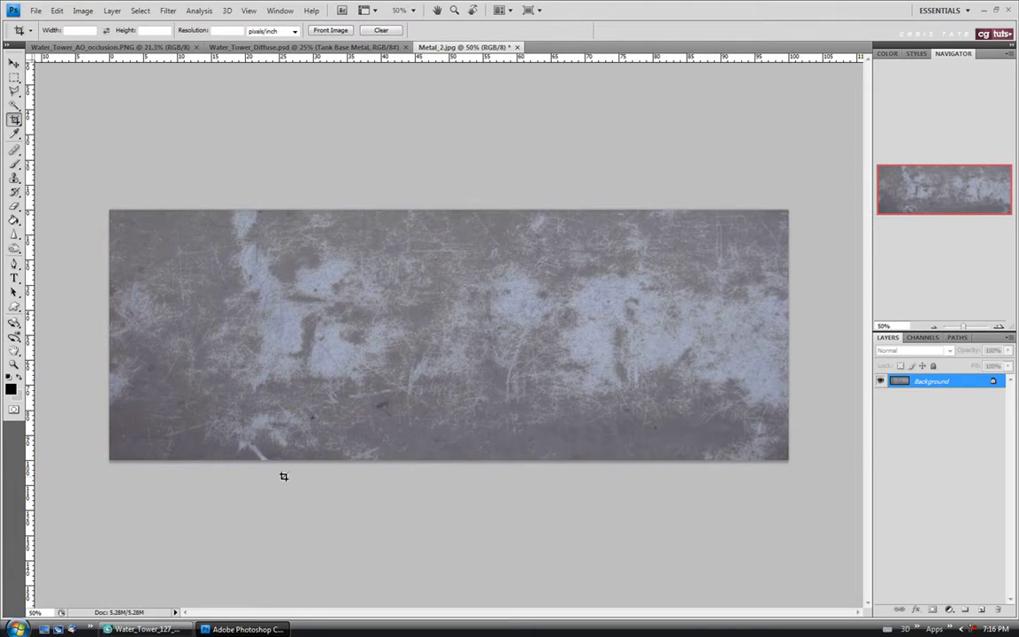
Step: Remove the dark specks and distinct scratches across the cropped metal with the Spot Healing Brush
{"action": "left_click", "coordinate": [14, 149]}
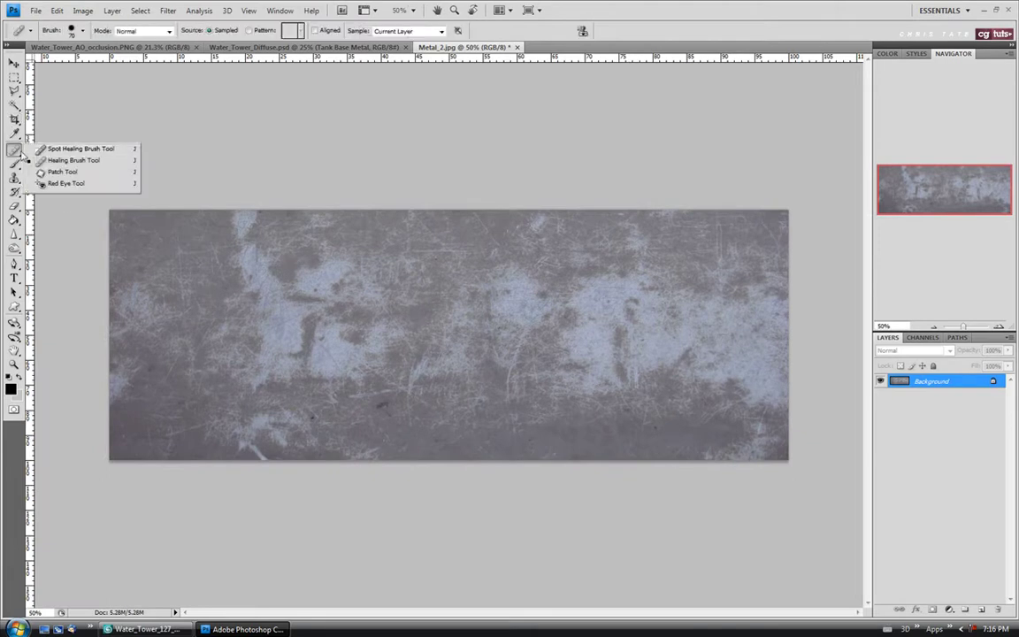
{"action": "left_click", "coordinate": [78, 148]}
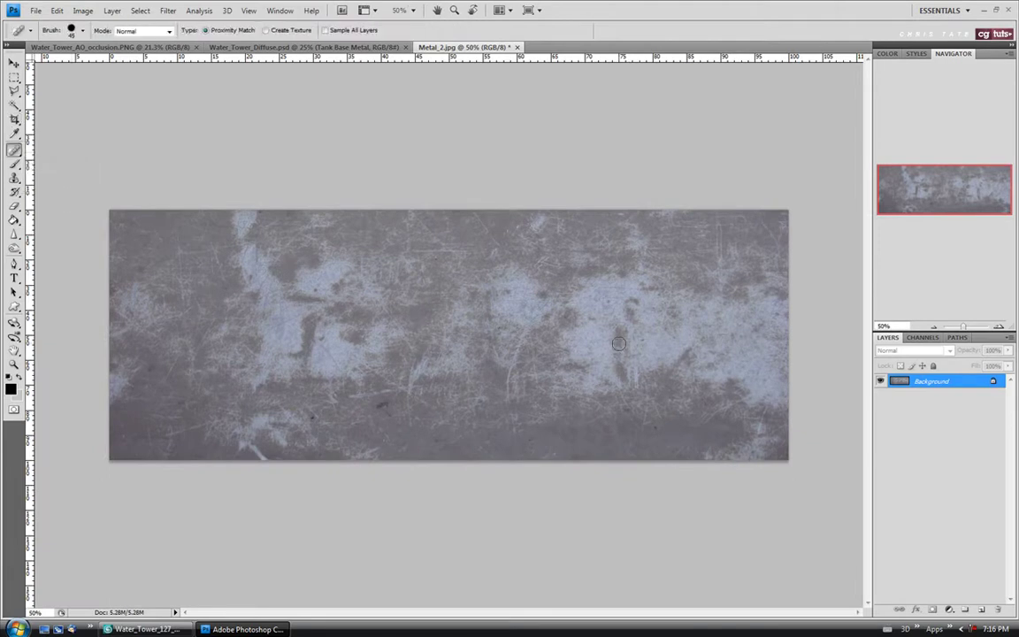
{"action": "left_click", "coordinate": [657, 426]}
{"action": "left_click", "coordinate": [605, 450]}
{"action": "left_click", "coordinate": [382, 408]}
{"action": "left_click_drag", "start_coordinate": [385, 418], "coordinate": [380, 448]}
{"action": "left_click", "coordinate": [223, 287]}
{"action": "left_click", "coordinate": [126, 243]}
{"action": "left_click", "coordinate": [289, 215]}
{"action": "left_click", "coordinate": [511, 231]}
{"action": "mouse_move", "coordinate": [529, 222]}
{"action": "left_mouse_down"}
{"action": "mouse_move", "coordinate": [541, 222]}
{"action": "mouse_move", "coordinate": [545, 244]}
{"action": "left_mouse_up"}
{"action": "left_click", "coordinate": [505, 227]}
{"action": "left_click_drag", "start_coordinate": [142, 440], "coordinate": [179, 433]}
Step: Copy the whole cleaned metal image, close its file without saving, and paste it into Water_Tower_Diffuse.psd above Tank Base Metal
{"action": "key", "text": "ctrl+a"}
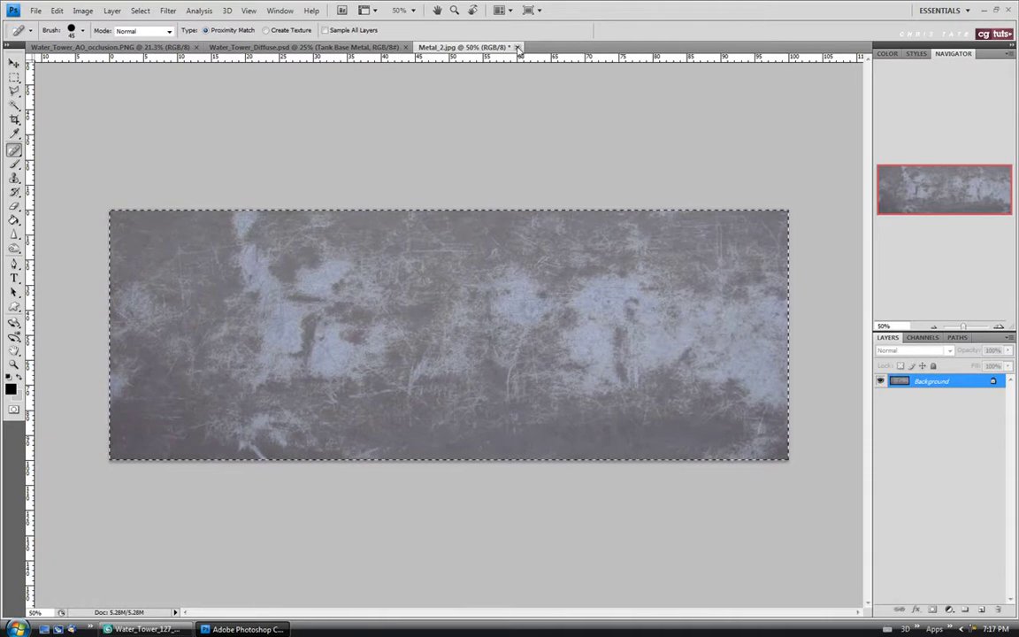
{"action": "key", "text": "ctrl+w"}
{"action": "left_click", "coordinate": [509, 238]}
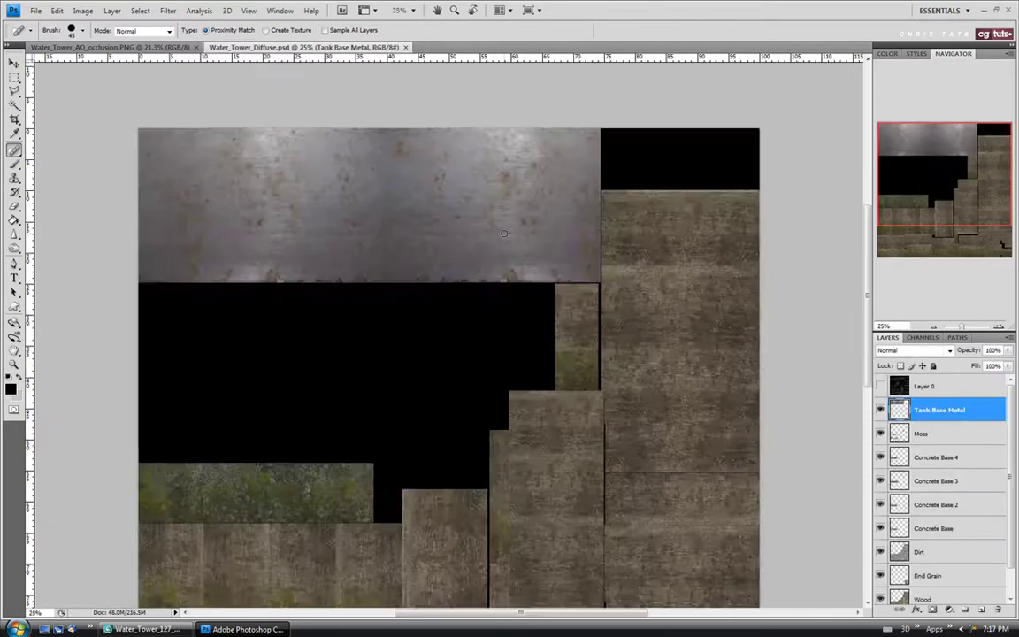
{"action": "key", "text": "ctrl+v"}
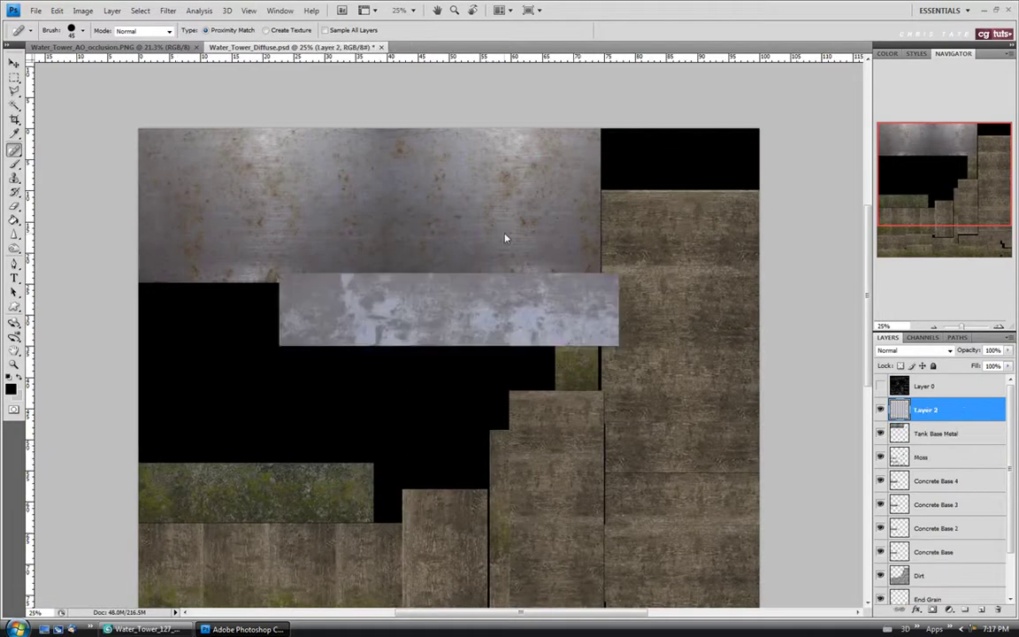
Step: Place the pasted metal over the tank strips, scale it uniformly to 124.4%, and shift it partly past the canvas's left edge
{"action": "key", "text": "v"}
{"action": "left_click_drag", "start_coordinate": [391, 337], "coordinate": [249, 227]}
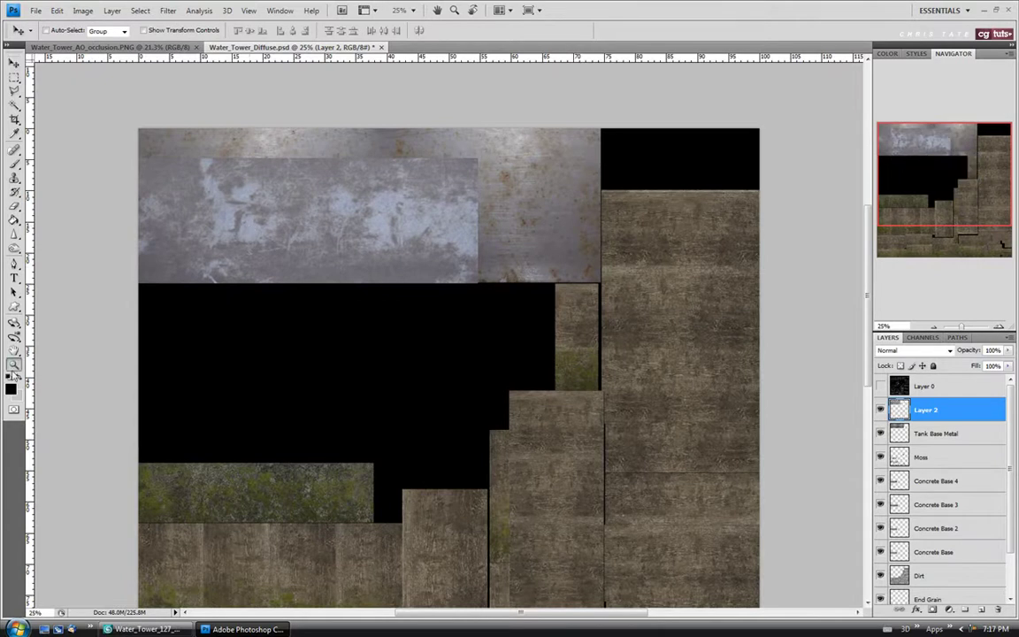
{"action": "key", "text": "z"}
{"action": "left_click", "coordinate": [139, 186]}
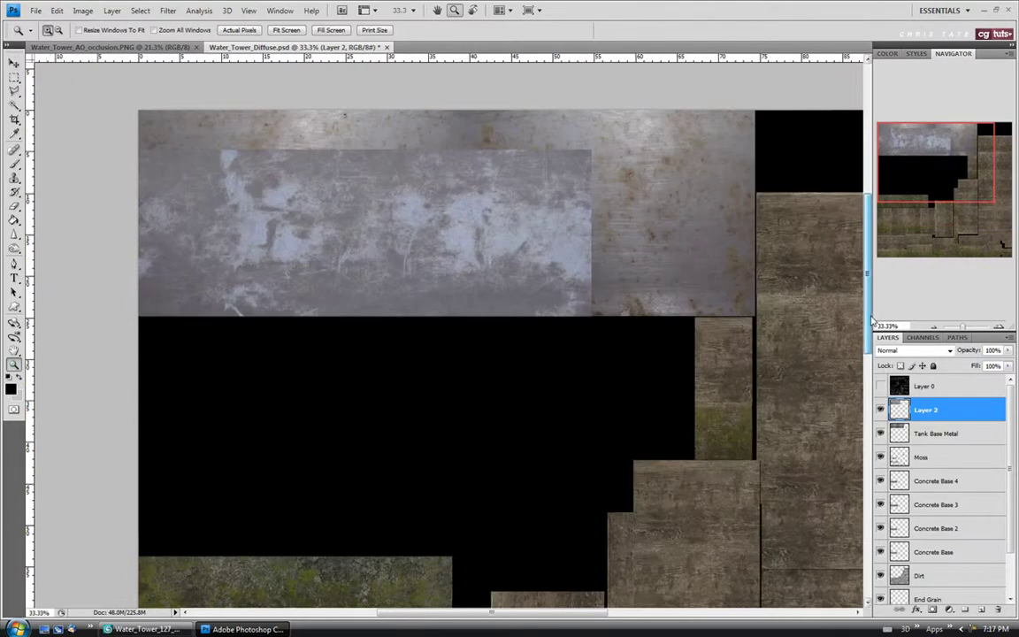
{"action": "scroll", "coordinate": [603, 278], "scroll_direction": "up", "scroll_amount": 3}
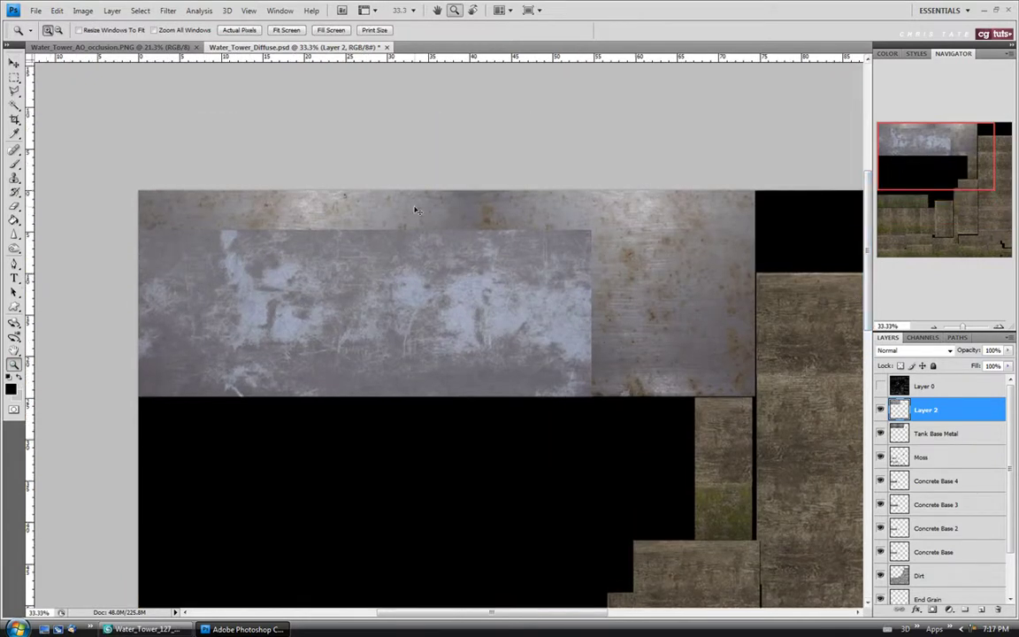
{"action": "key", "text": "ctrl+t"}
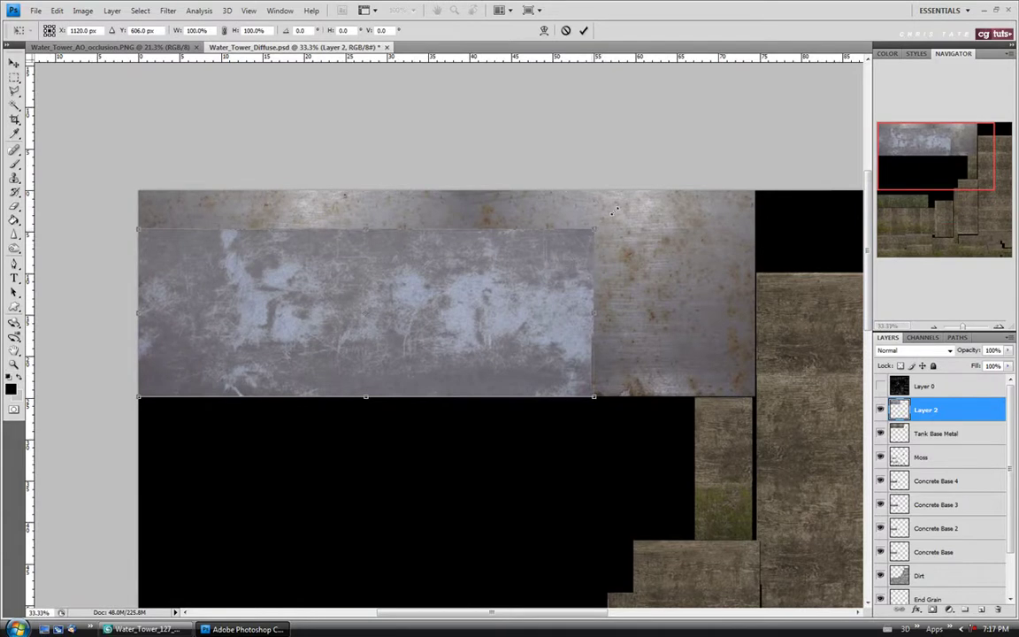
{"action": "left_click_drag", "start_coordinate": [592, 230], "coordinate": [685, 143], "text": "shift"}
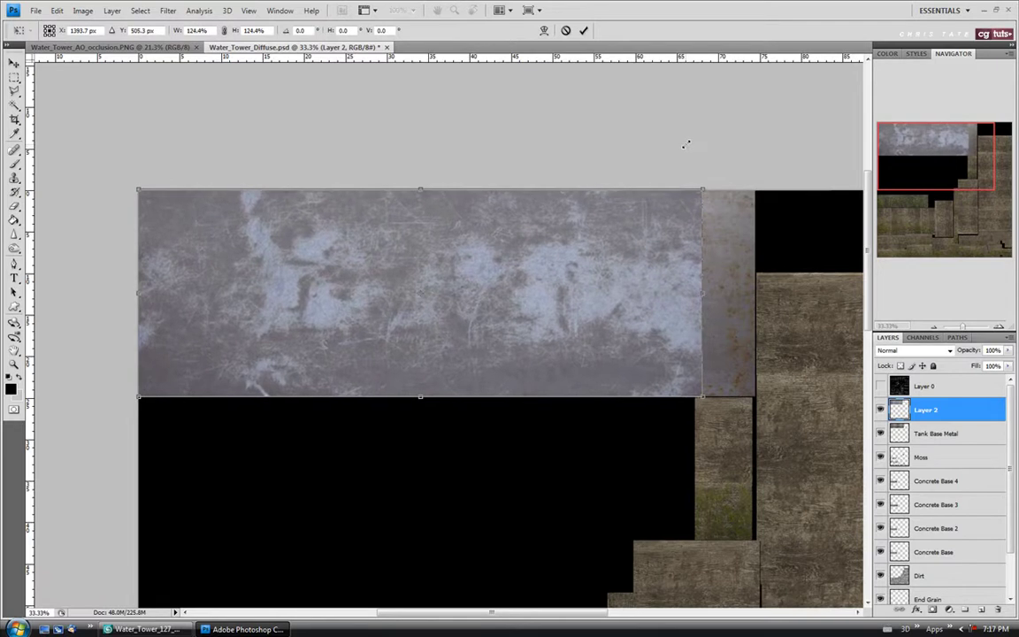
{"action": "left_click_drag", "start_coordinate": [402, 293], "coordinate": [310, 294]}
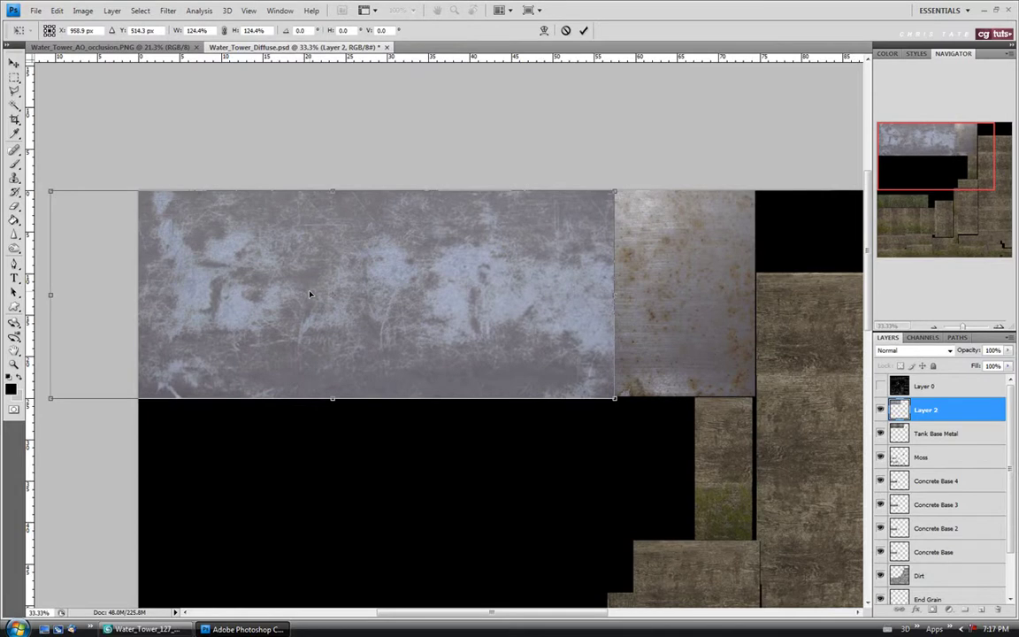
{"action": "key", "text": "Return"}
Step: Duplicate the scratched metal and move the copy right, overlapping the original and covering the rest of the tank strips
{"action": "key", "text": "z"}
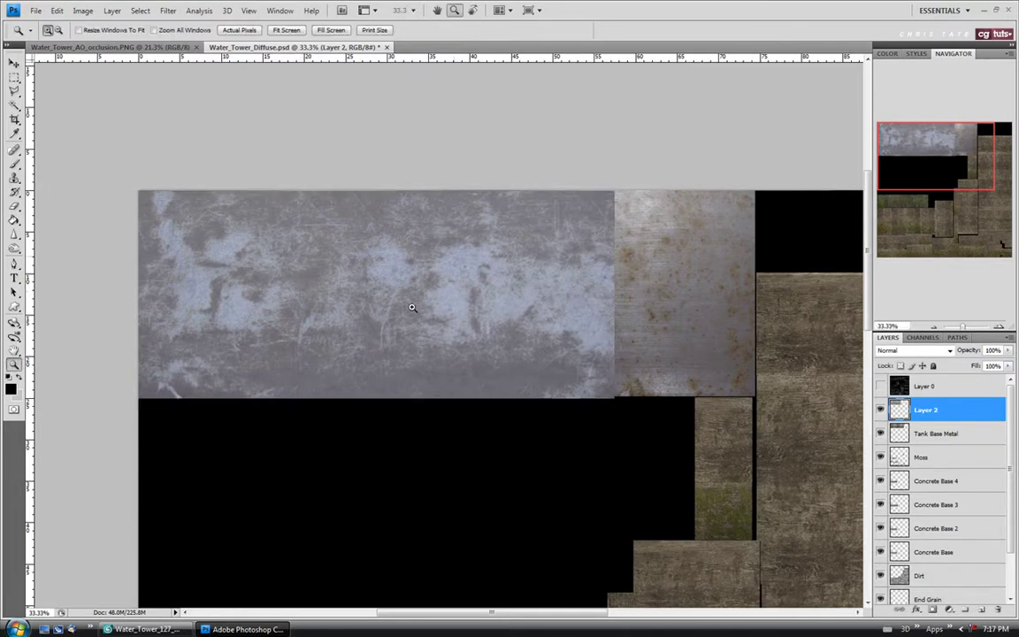
{"action": "key", "text": "ctrl+a"}
{"action": "key", "text": "ctrl+j"}
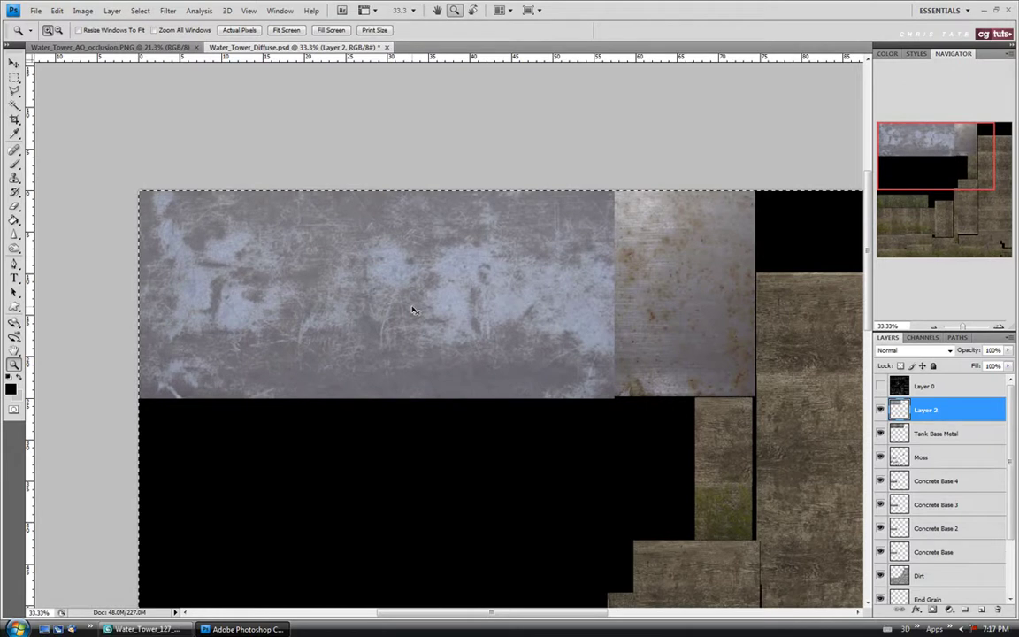
{"action": "key", "text": "v"}
{"action": "left_click_drag", "start_coordinate": [455, 466], "coordinate": [611, 287]}
Step: Flip the duplicated scratched metal horizontally and shift it further right to mirror the original at the seam
{"action": "key", "text": "ctrl+t"}
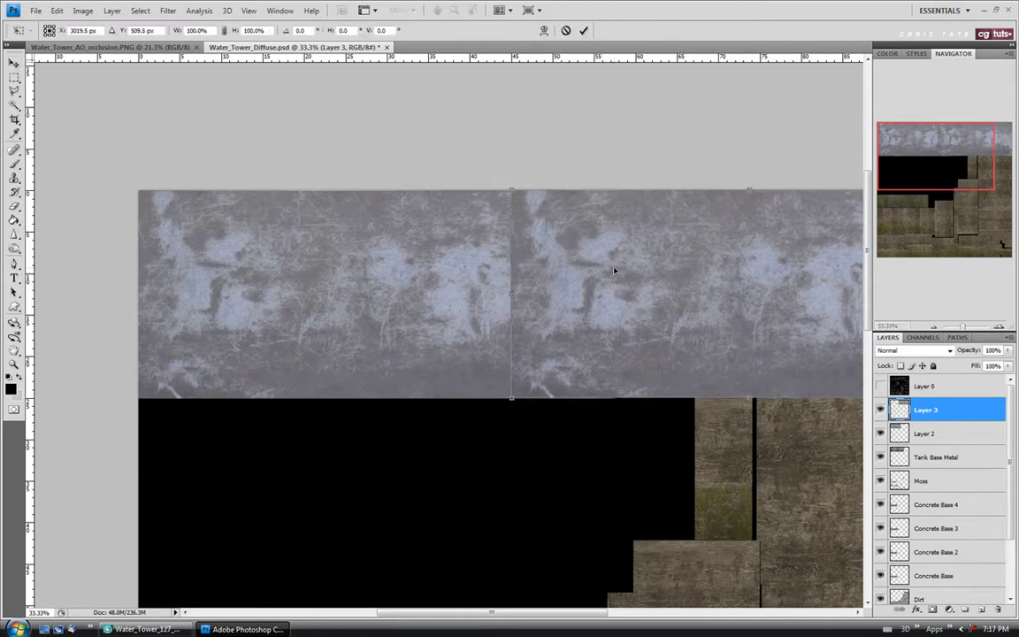
{"action": "right_click", "coordinate": [616, 271]}
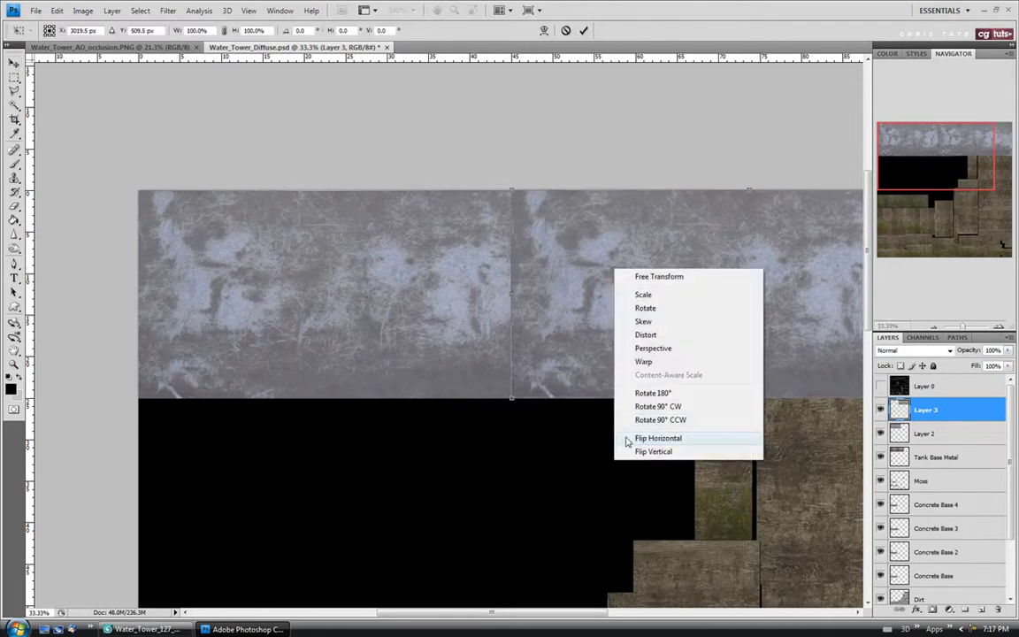
{"action": "left_click", "coordinate": [655, 438]}
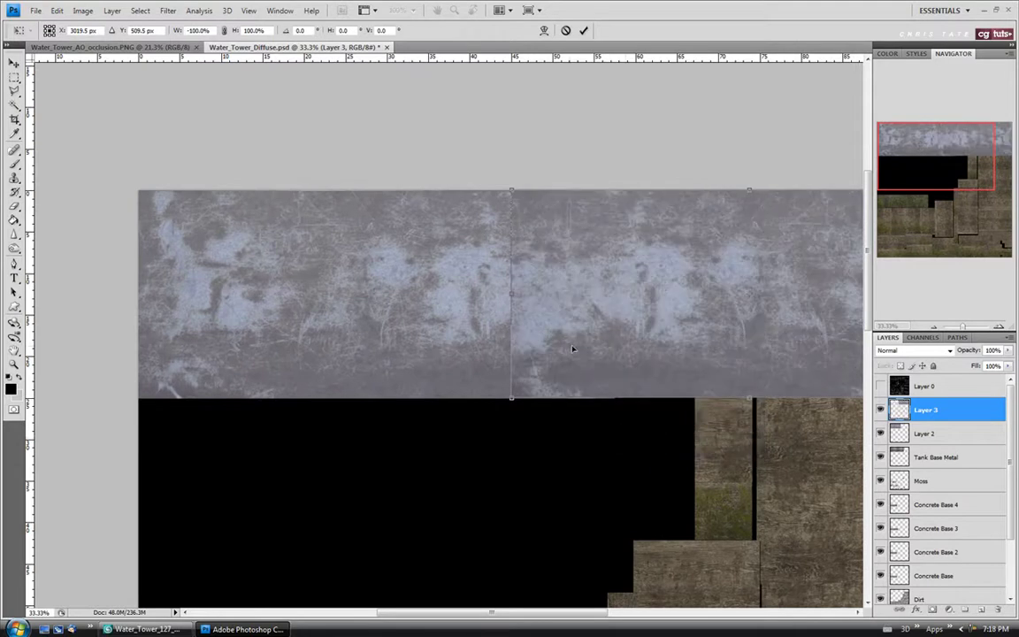
{"action": "key", "text": "shift+Right"}
{"action": "key", "text": "shift+Right"}
{"action": "key", "text": "shift+Right"}
{"action": "key", "text": "shift+Right"}
{"action": "key", "text": "shift+Right"}
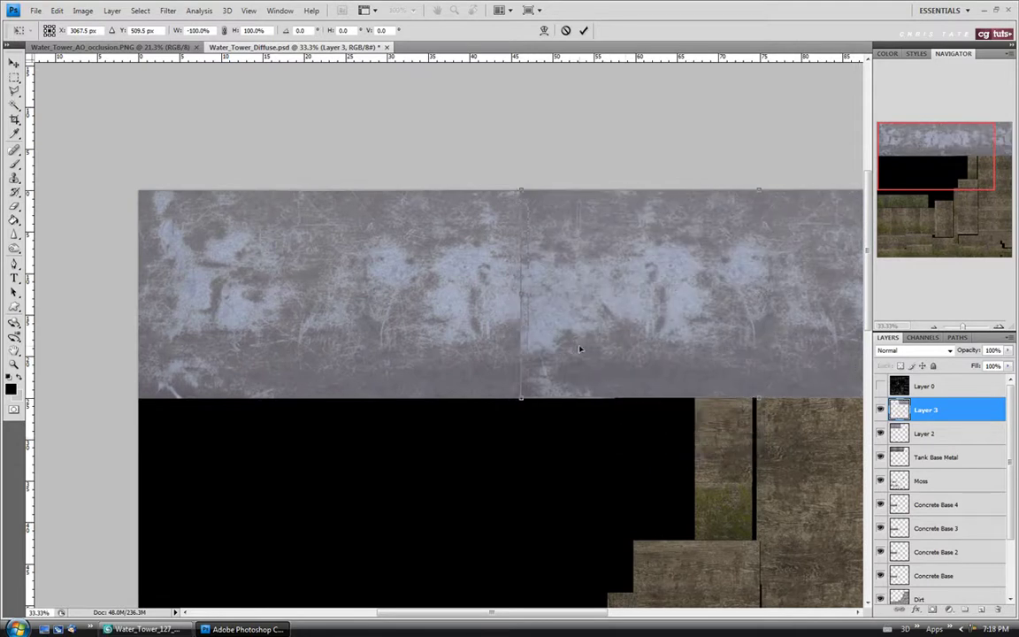
{"action": "key", "text": "Return"}
{"action": "left_click_drag", "start_coordinate": [577, 309], "coordinate": [593, 312]}
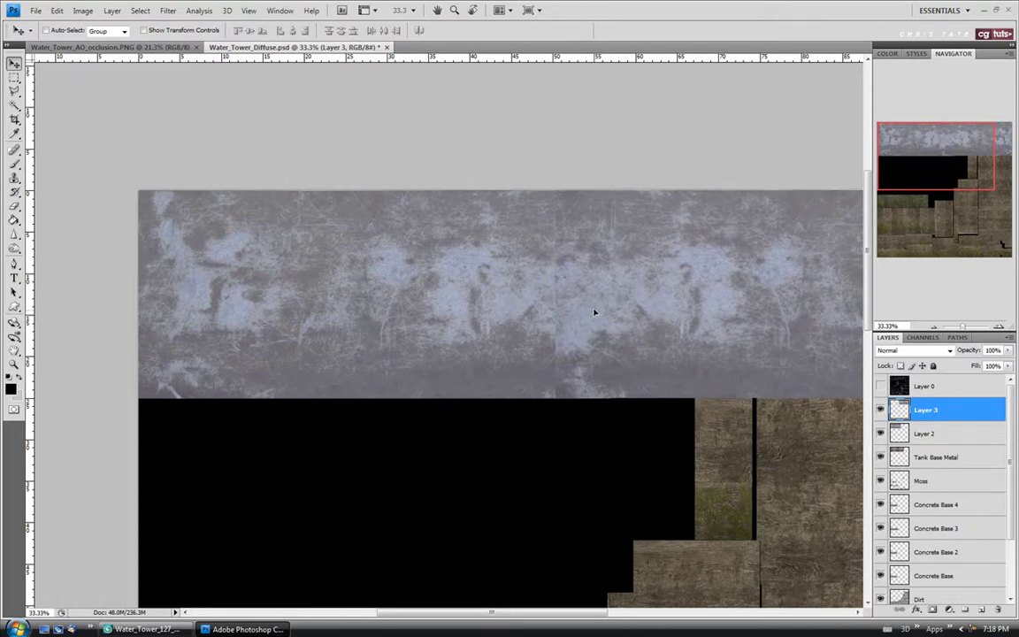
Step: Merge the two scratched metal layers and try the Spot Healing Brush along the upper part of the vertical seam
{"action": "left_click", "coordinate": [928, 430], "text": "shift"}
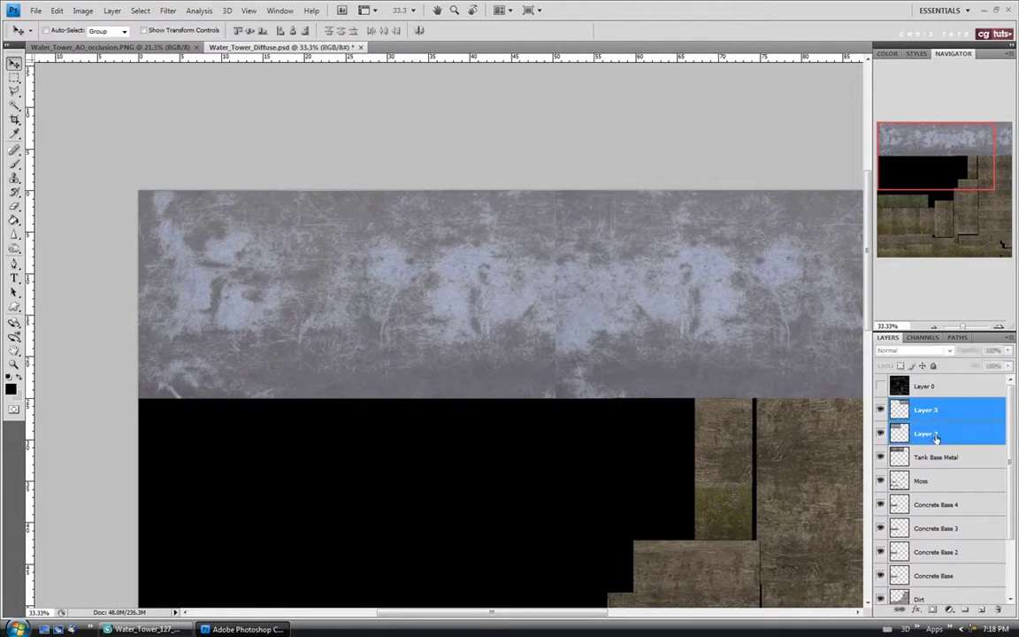
{"action": "key", "text": "ctrl+e"}
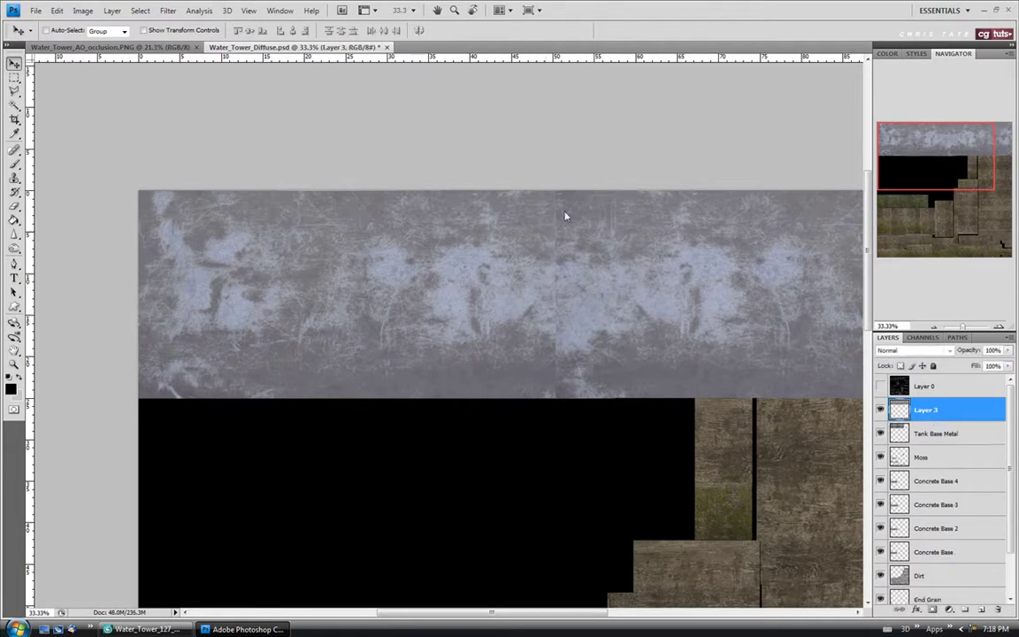
{"action": "left_click", "coordinate": [14, 362]}
{"action": "left_click", "coordinate": [583, 299]}
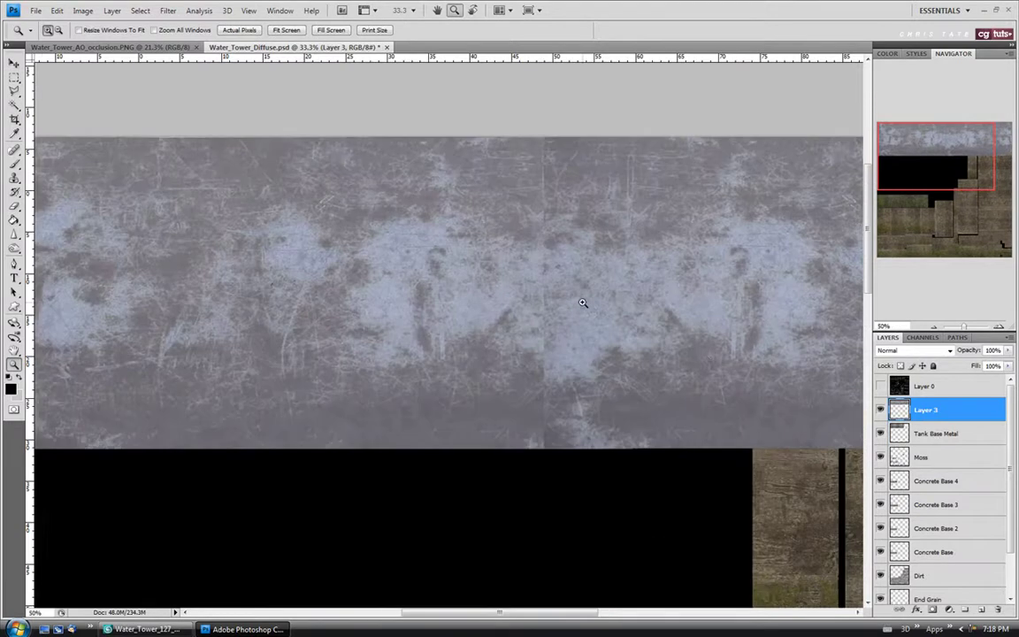
{"action": "left_click", "coordinate": [15, 150]}
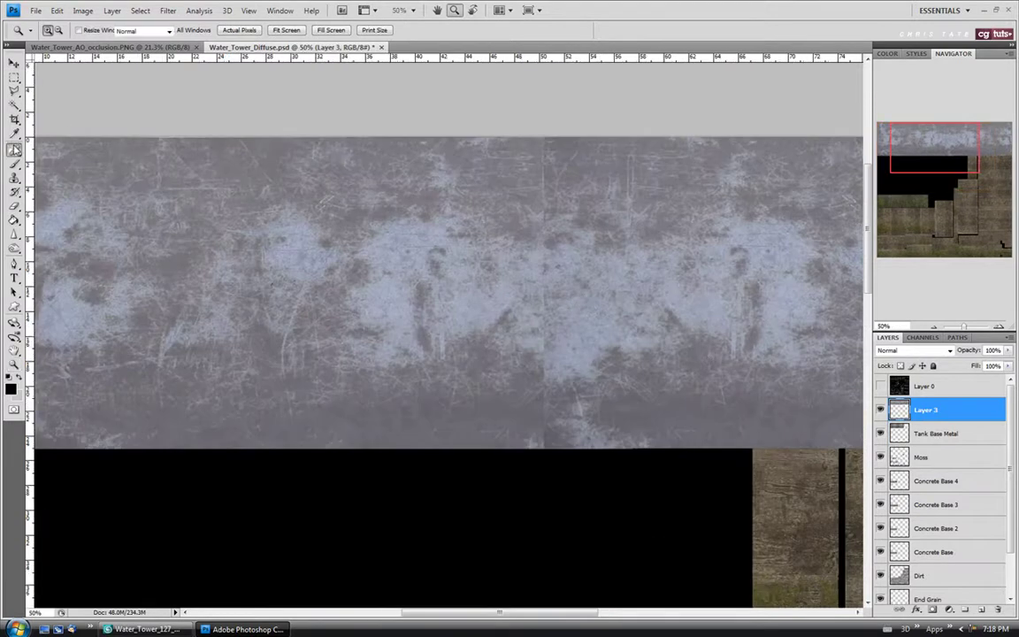
{"action": "left_click", "coordinate": [62, 149]}
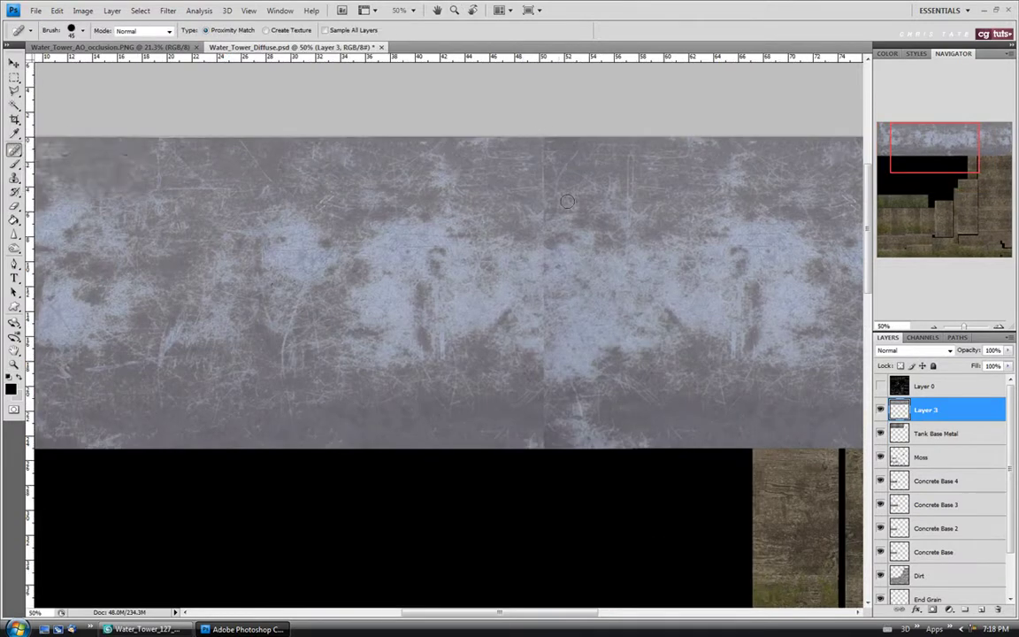
{"action": "left_click_drag", "start_coordinate": [542, 144], "coordinate": [542, 297]}
Step: Blend out the vertical seam and the dark mark in the mirrored pale patch with the Healing Brush, reducing its size to 40
{"action": "left_click_drag", "start_coordinate": [15, 152], "coordinate": [69, 152]}
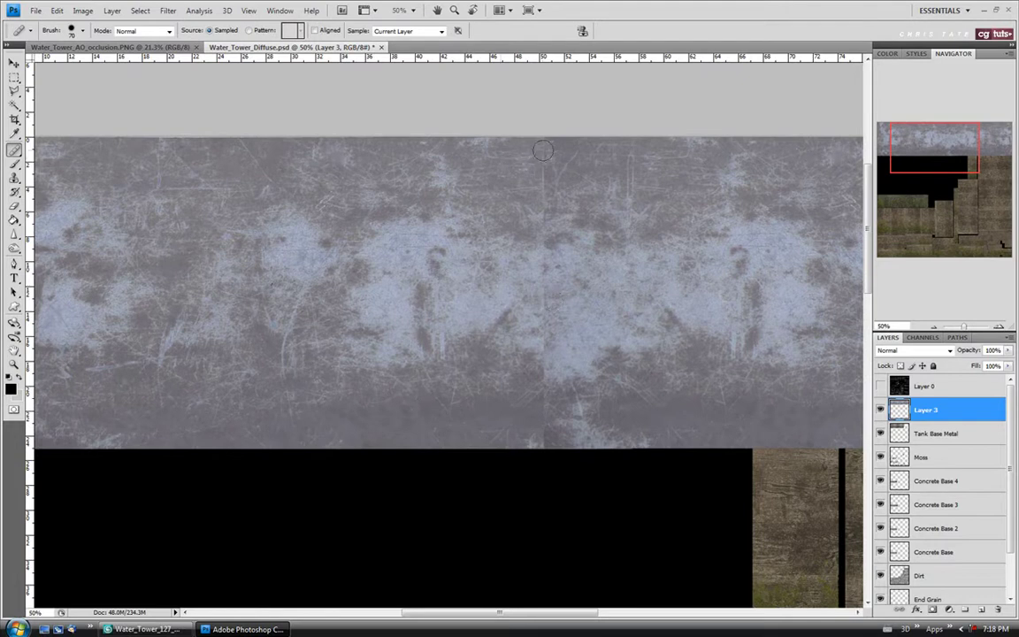
{"action": "left_click", "coordinate": [541, 258]}
{"action": "key", "text": "bracketleft"}
{"action": "key", "text": "bracketleft"}
{"action": "key", "text": "bracketleft"}
{"action": "left_click", "coordinate": [542, 309], "text": "alt"}
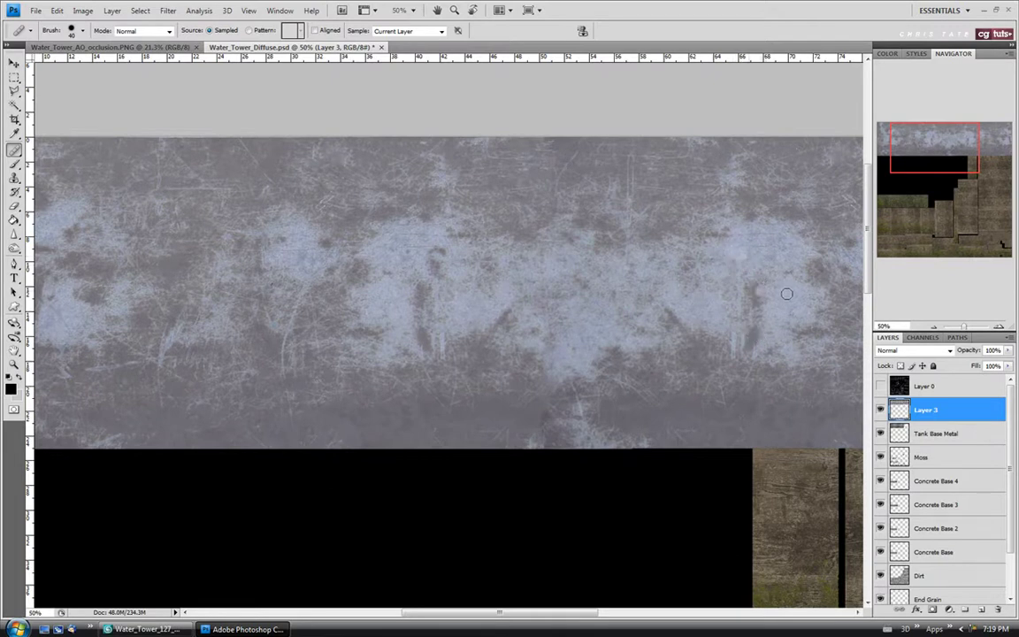
{"action": "left_click_drag", "start_coordinate": [753, 290], "coordinate": [739, 302]}
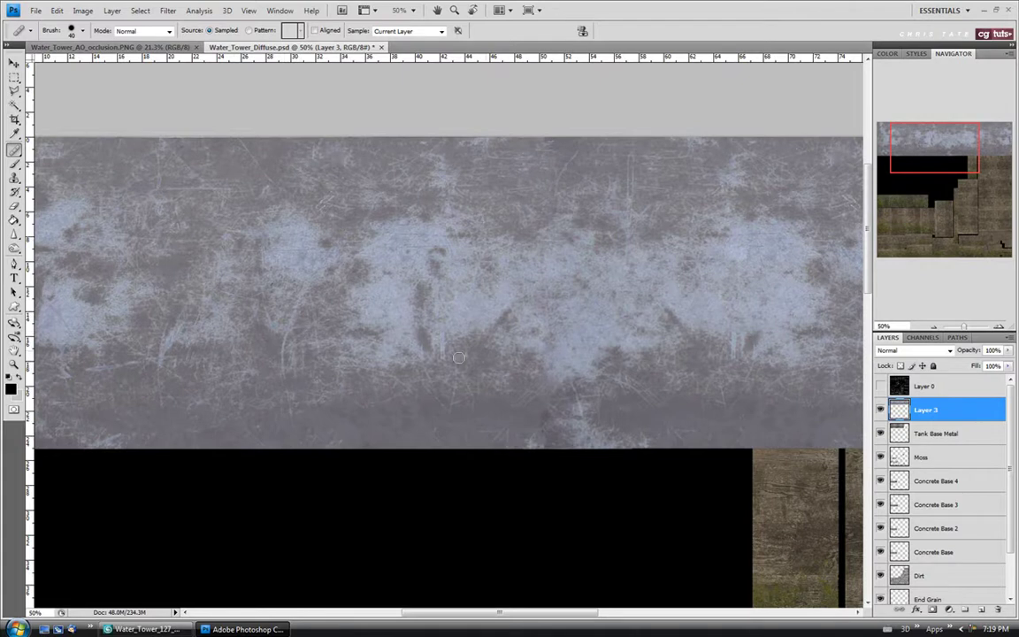
Step: Trim the scratched metal to the tank strips by deleting everything outside them, using the Layer 0 wireframe as a temporary guide
{"action": "key", "text": "z"}
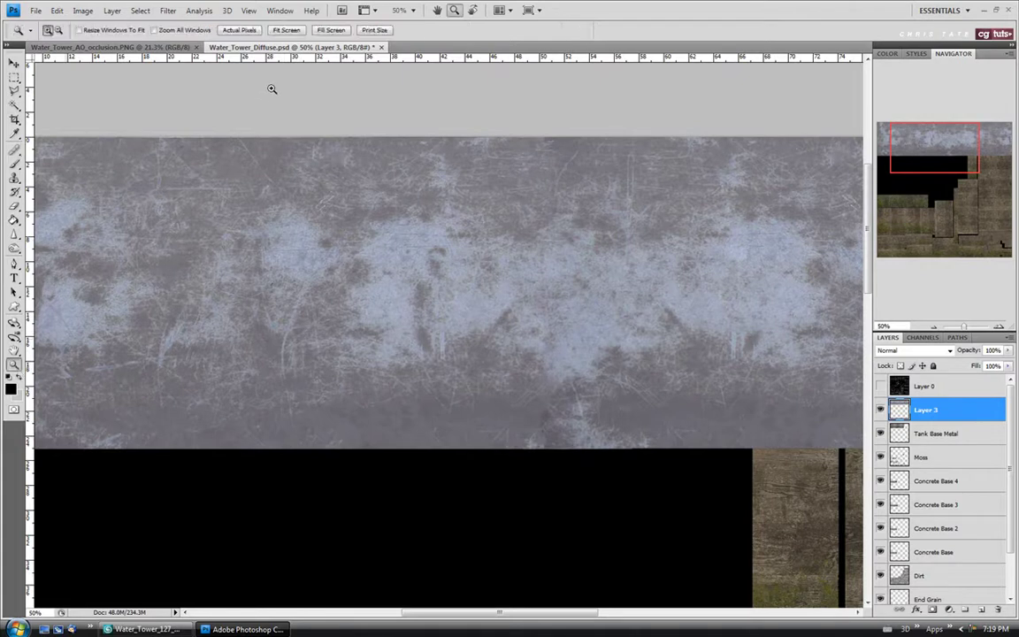
{"action": "left_click", "coordinate": [284, 30]}
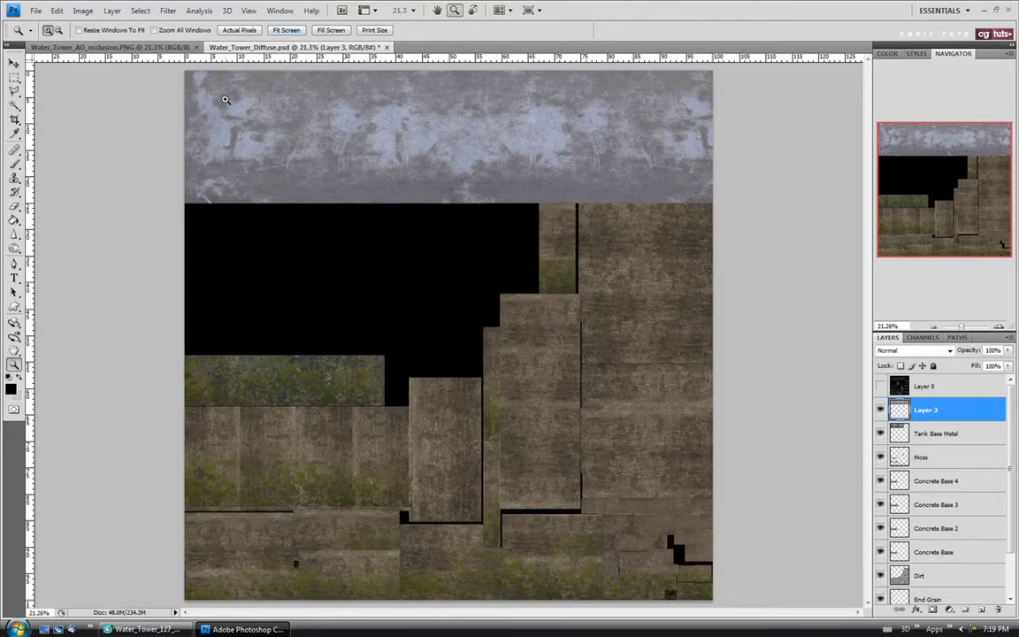
{"action": "left_click", "coordinate": [199, 80]}
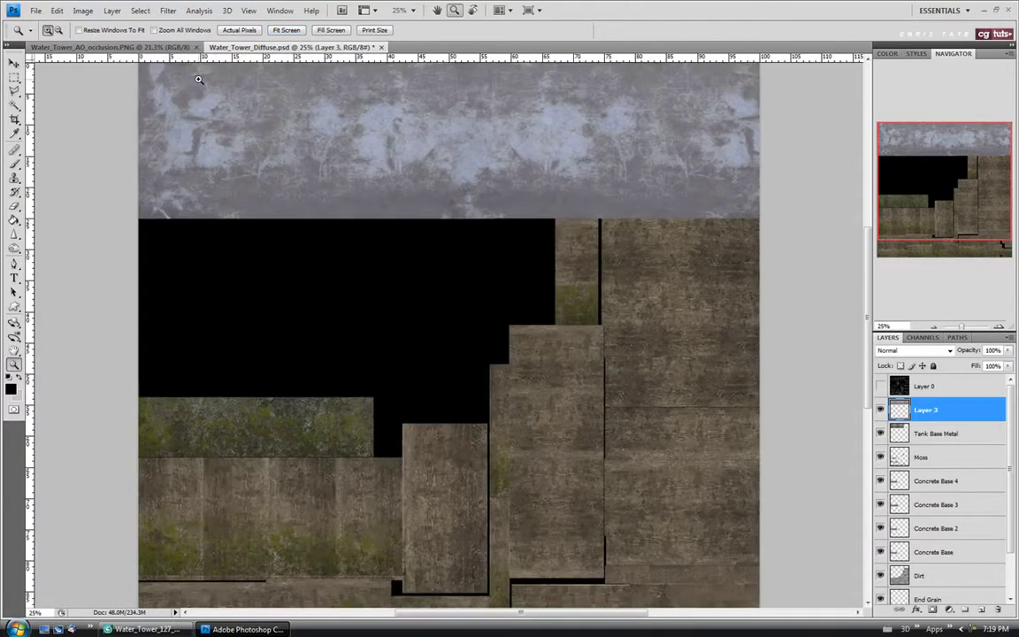
{"action": "left_click", "coordinate": [199, 79]}
{"action": "left_click", "coordinate": [880, 387]}
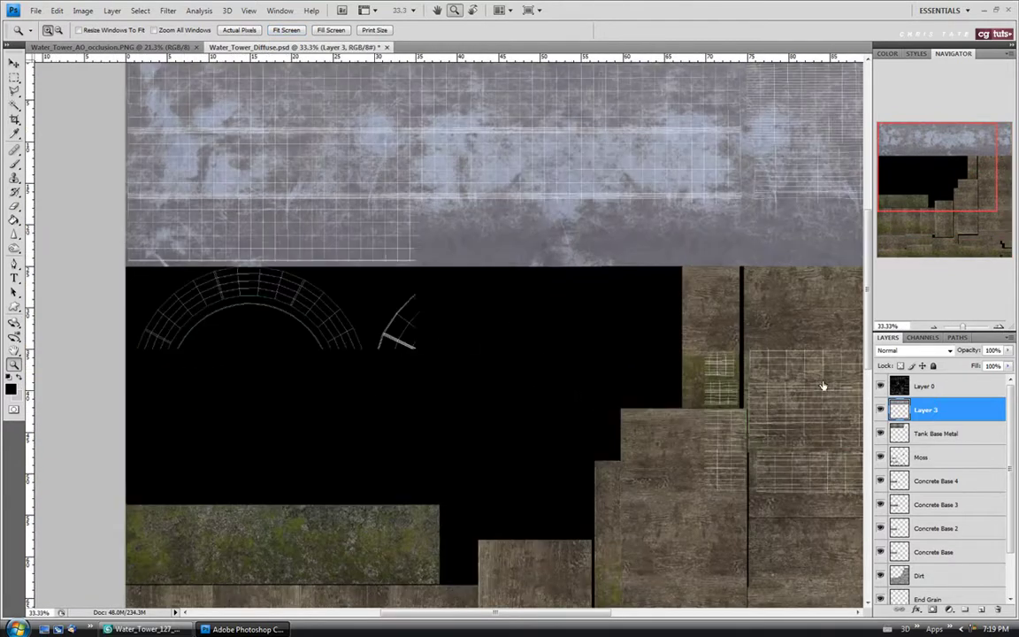
{"action": "scroll", "coordinate": [246, 217], "scroll_direction": "up", "scroll_amount": 1}
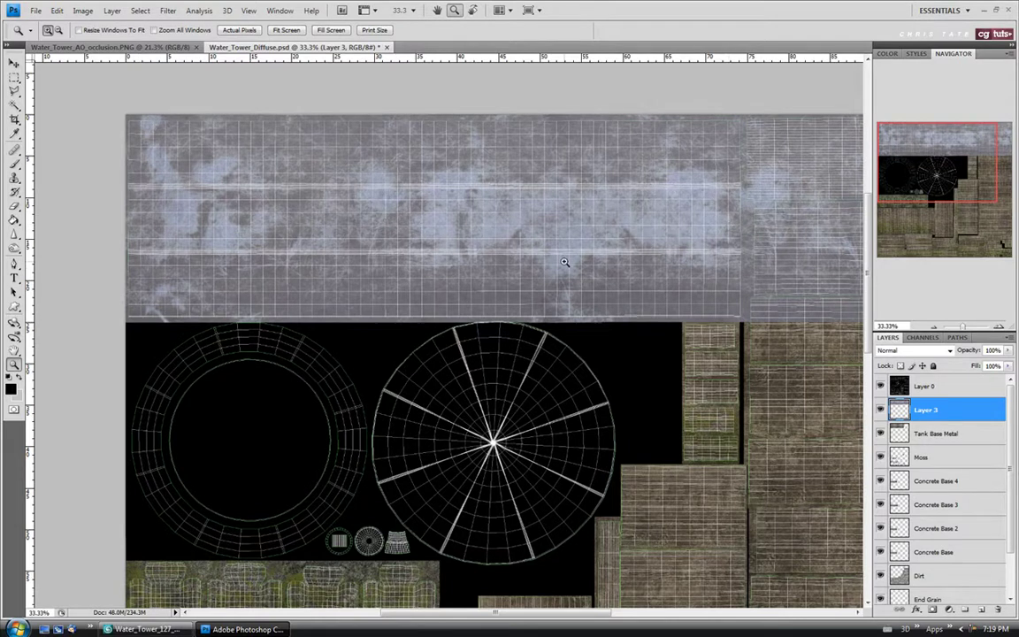
{"action": "left_click", "coordinate": [14, 77]}
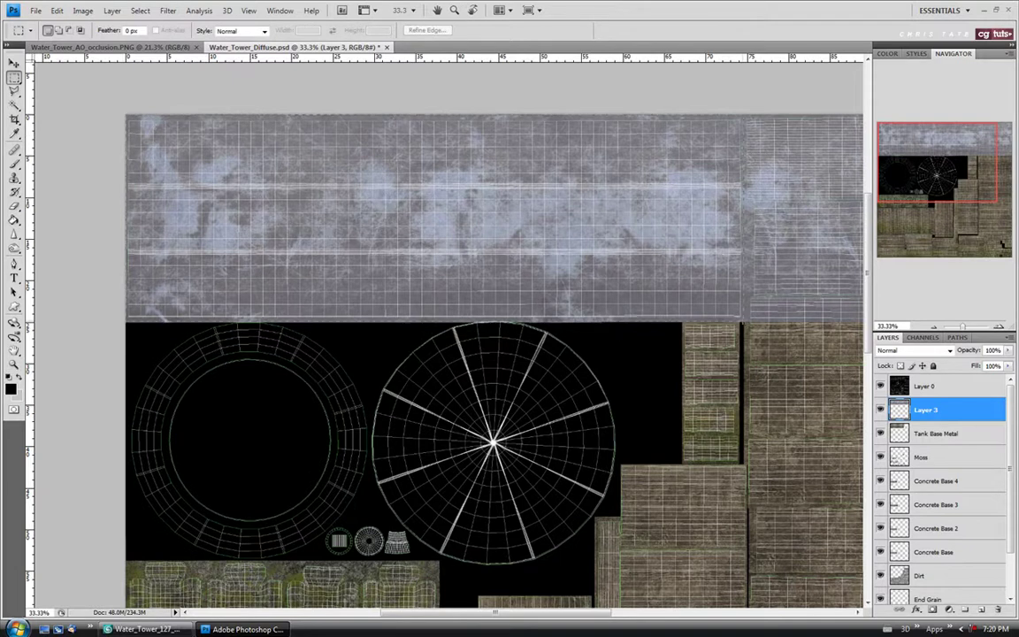
{"action": "left_click_drag", "start_coordinate": [125, 115], "coordinate": [741, 318]}
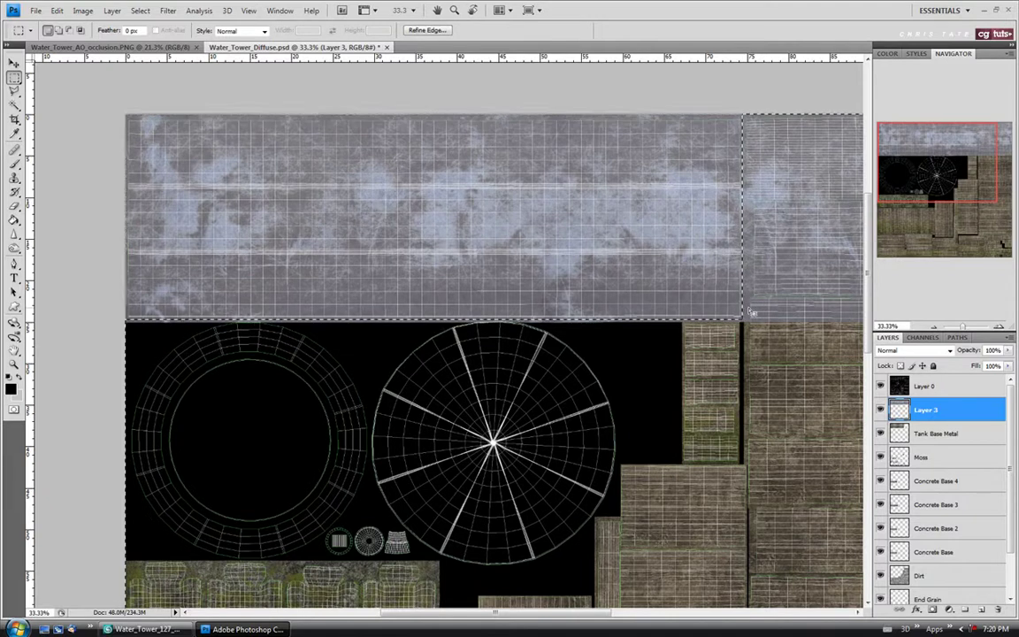
{"action": "key", "text": "Delete"}
{"action": "key", "text": "ctrl+d"}
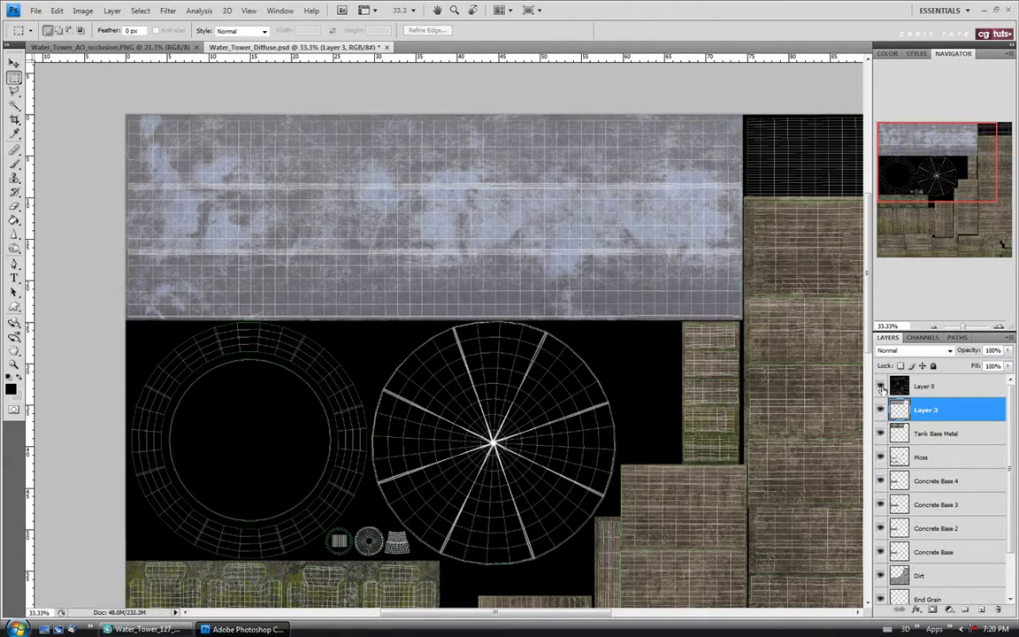
{"action": "left_click", "coordinate": [881, 386]}
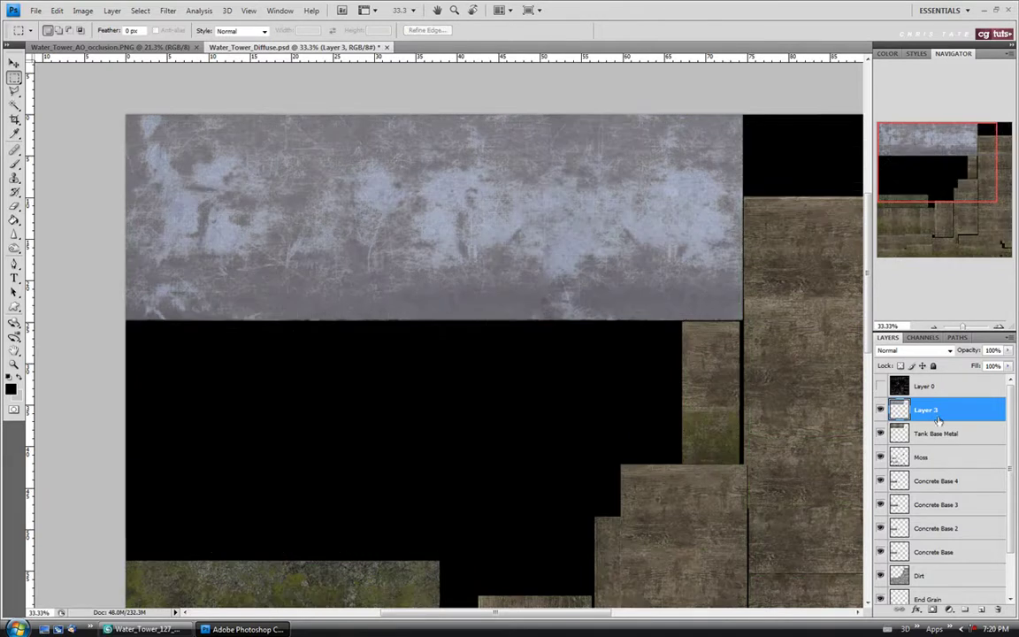
Step: Set the scratched metal layer to Multiply blending at 85% opacity
{"action": "left_click", "coordinate": [949, 351]}
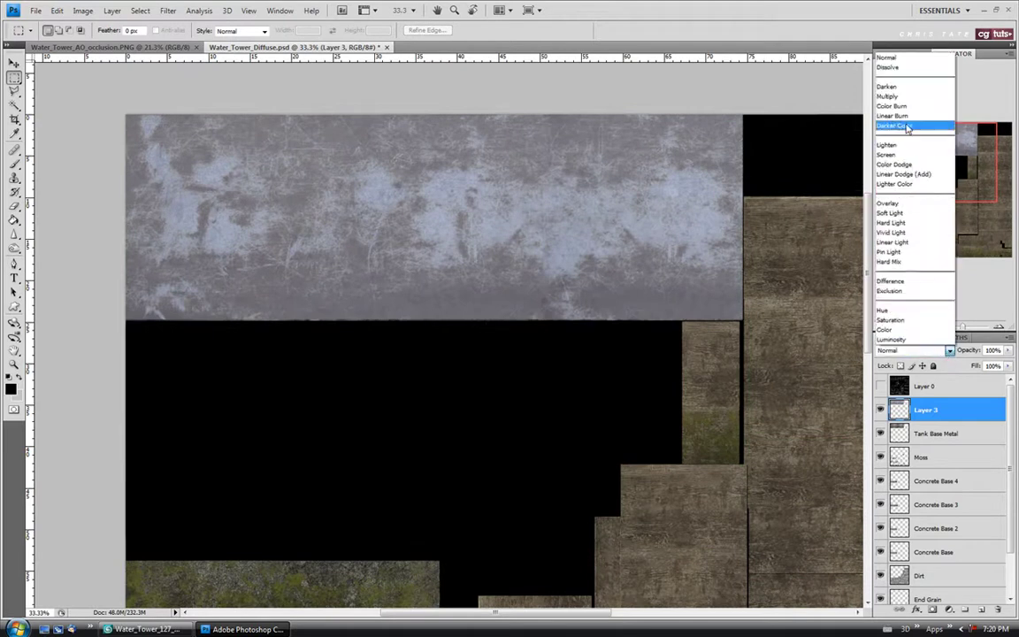
{"action": "left_click", "coordinate": [887, 96]}
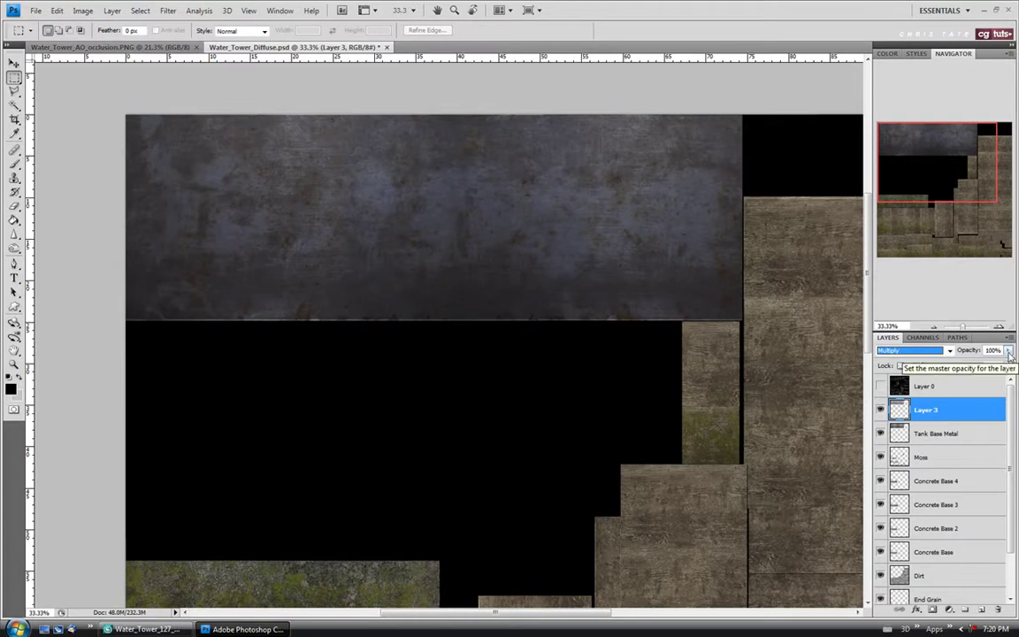
{"action": "left_click_drag", "start_coordinate": [1008, 351], "coordinate": [1006, 367]}
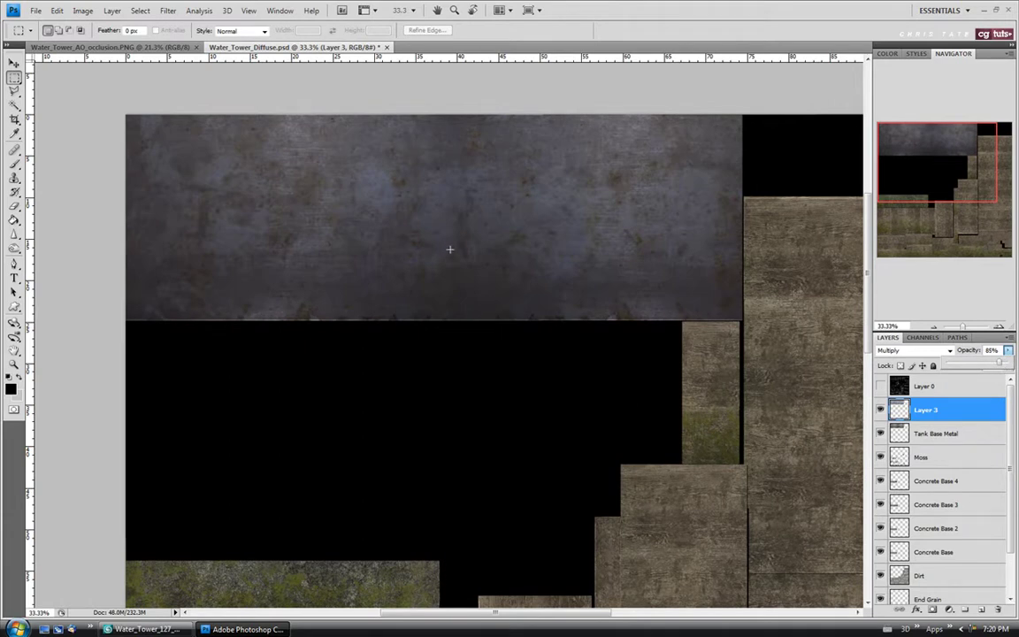
{"action": "left_click", "coordinate": [742, 279]}
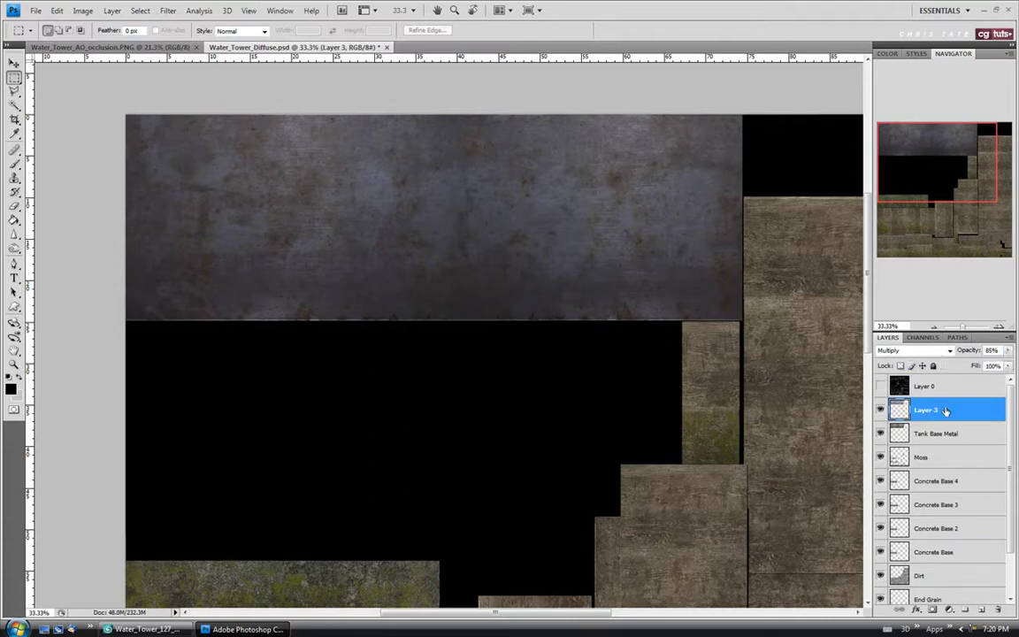
Step: Rename the scratched metal layer as Tank Metal and save Water_Tower_Diffuse.psd
{"action": "double_click", "coordinate": [925, 410]}
{"action": "type", "text": "etal"}
{"action": "key", "text": "Return"}
{"action": "left_click", "coordinate": [35, 9]}
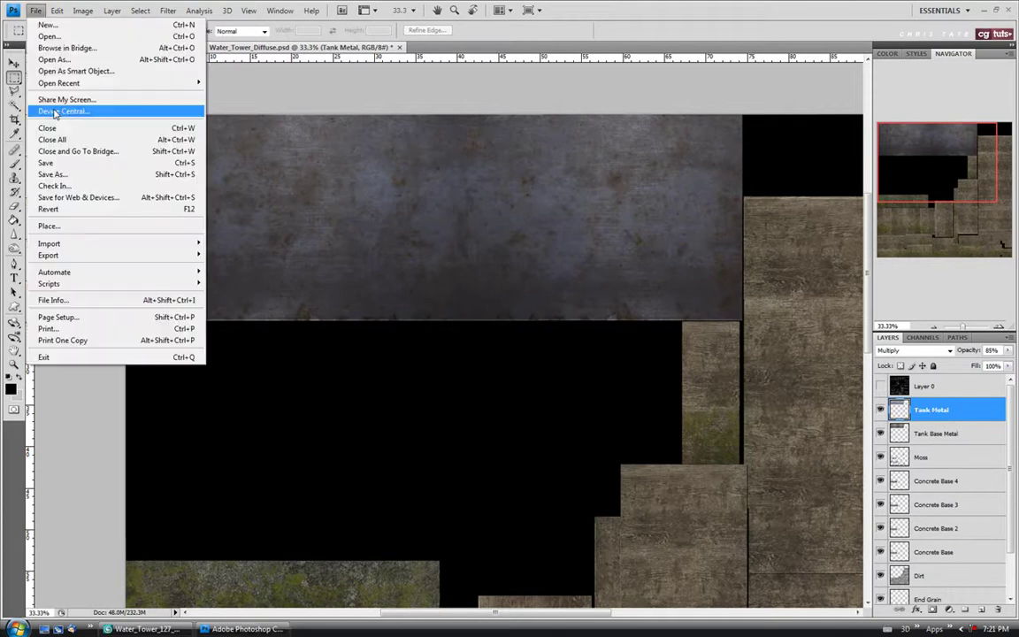
{"action": "left_click", "coordinate": [49, 147]}
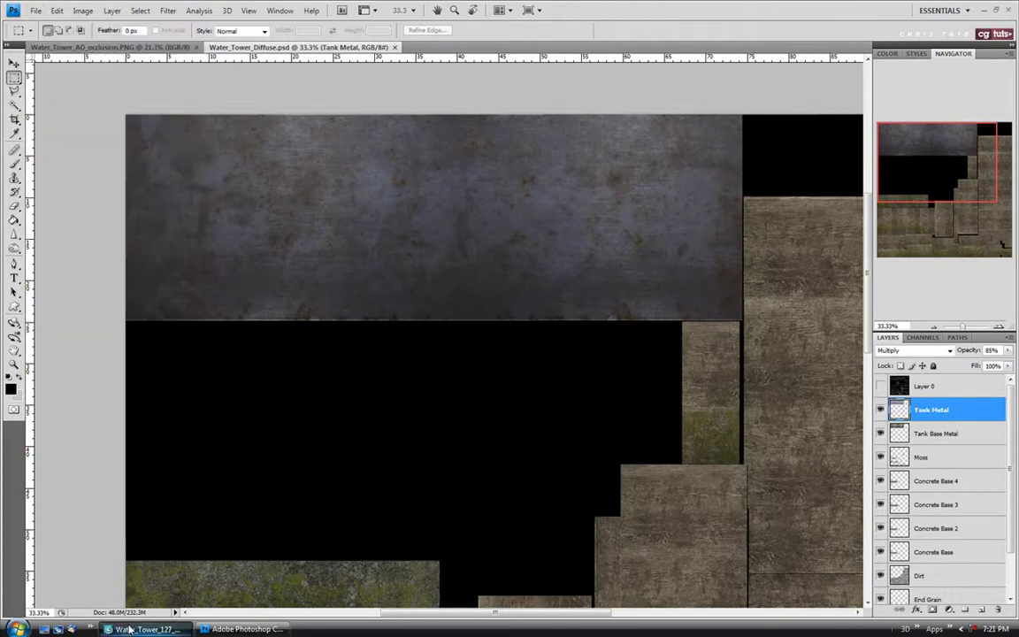
Step: Switch to 3ds Max to check the textured tank and save the scene as the incremented version Water_Tower_127_Mapping_Complete20
{"action": "key", "text": "alt+Tab"}
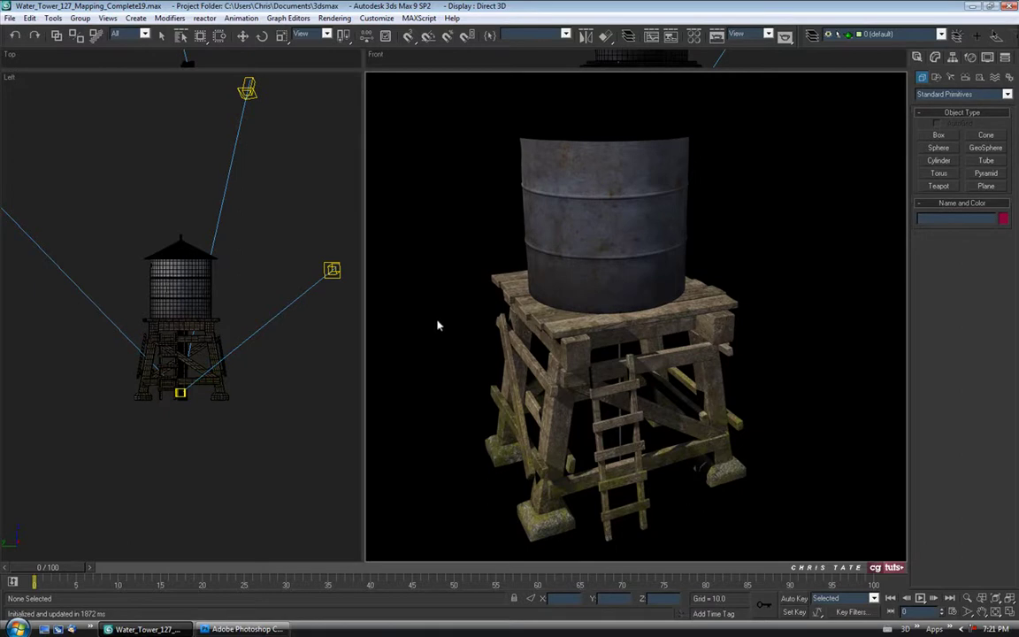
{"action": "left_click", "coordinate": [9, 17]}
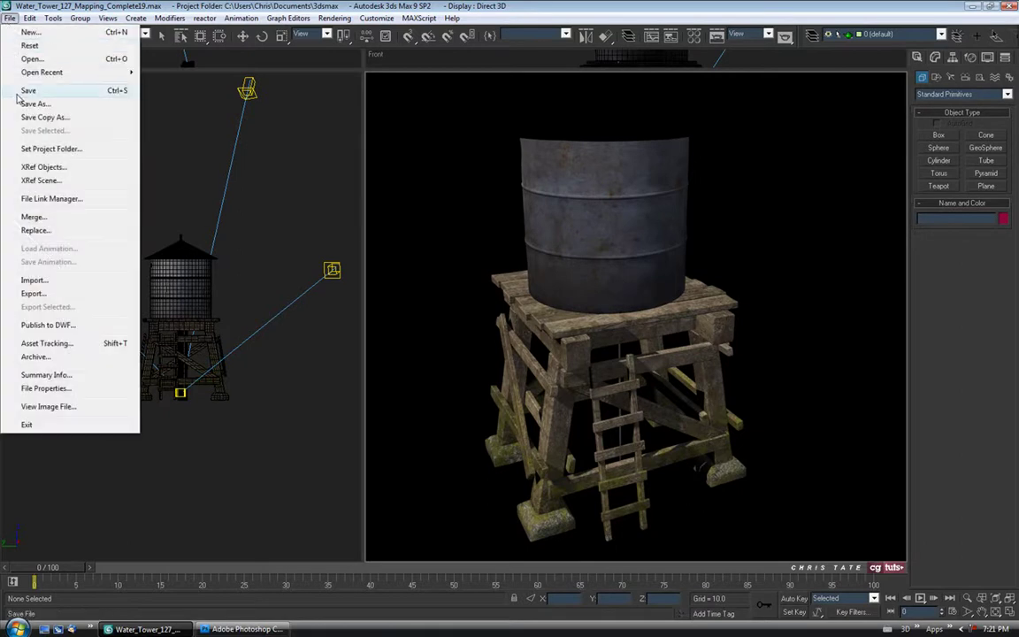
{"action": "left_click", "coordinate": [25, 103]}
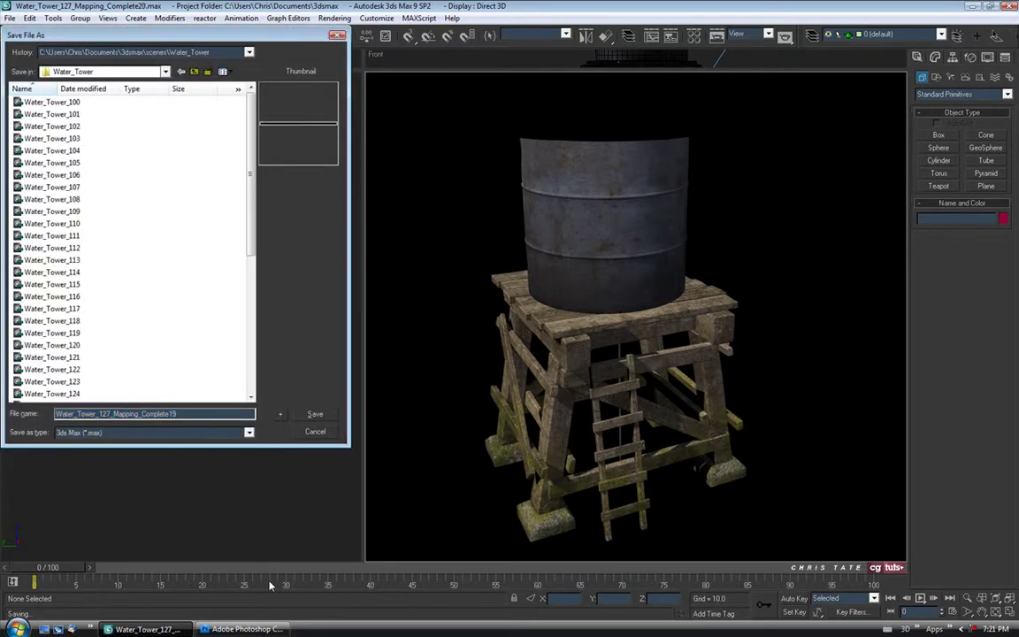
{"action": "left_click", "coordinate": [280, 413]}
Step: Switch to Photoshop and open the Rust_1 image from the Water_Tower_Texture_Source folder
{"action": "left_click", "coordinate": [245, 628]}
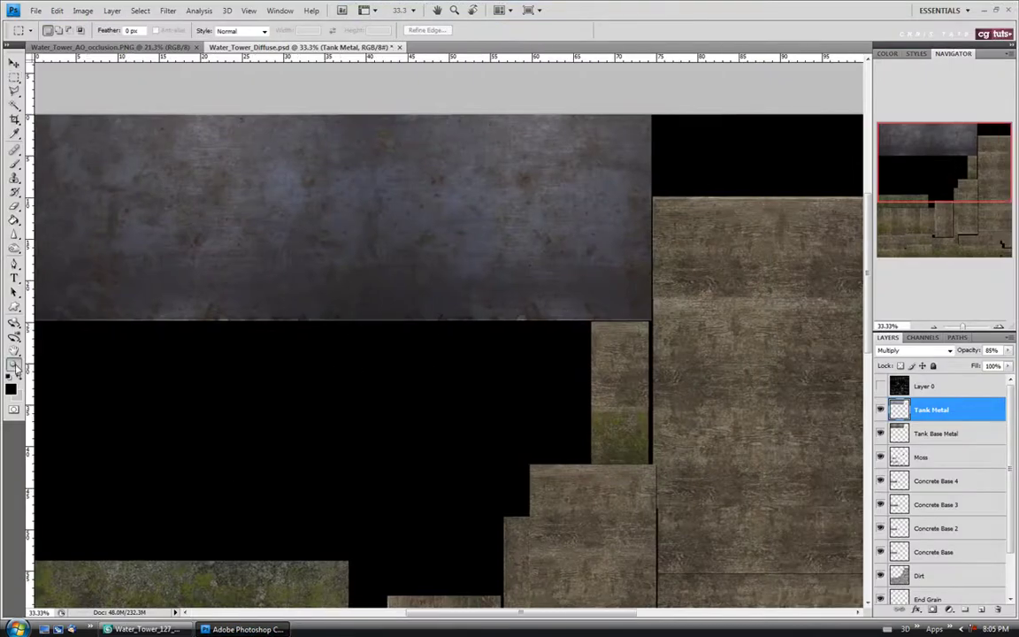
{"action": "key", "text": "z"}
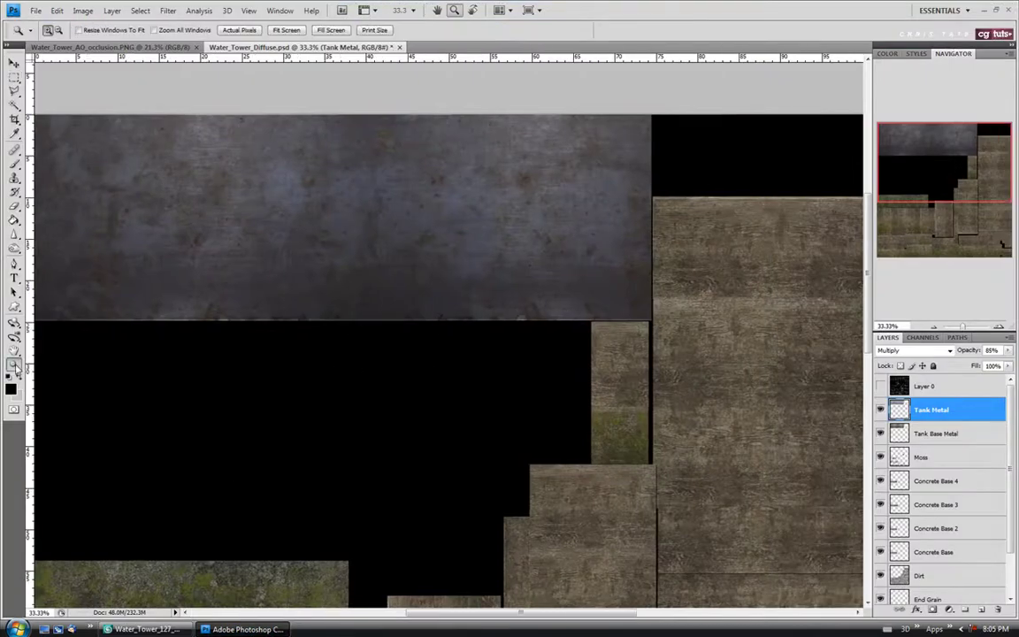
{"action": "left_click", "coordinate": [285, 30]}
{"action": "left_click", "coordinate": [36, 10]}
{"action": "left_click", "coordinate": [40, 31]}
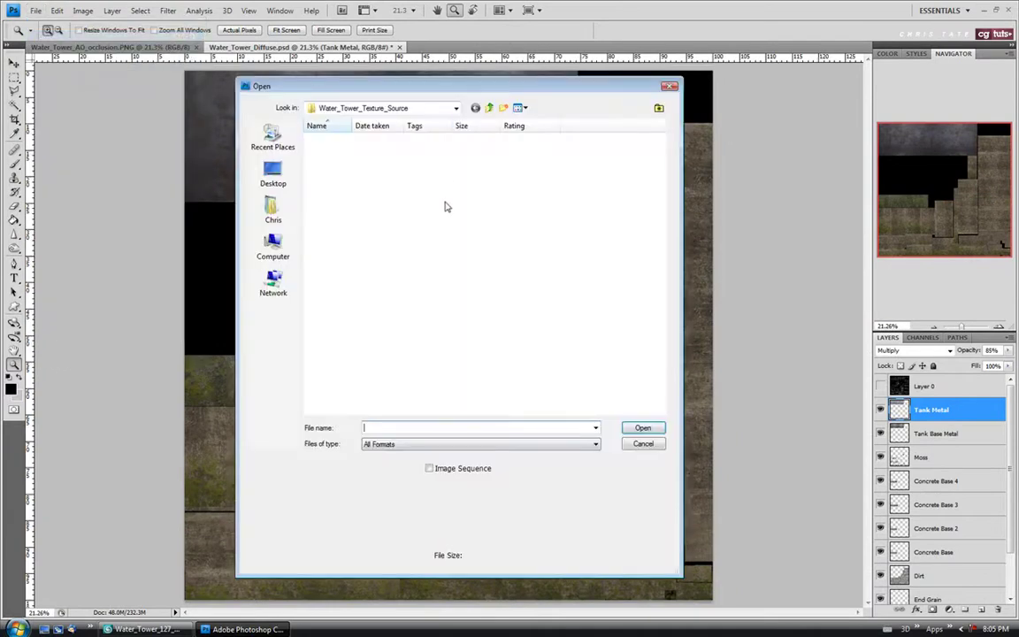
{"action": "left_click_drag", "start_coordinate": [661, 251], "coordinate": [665, 314]}
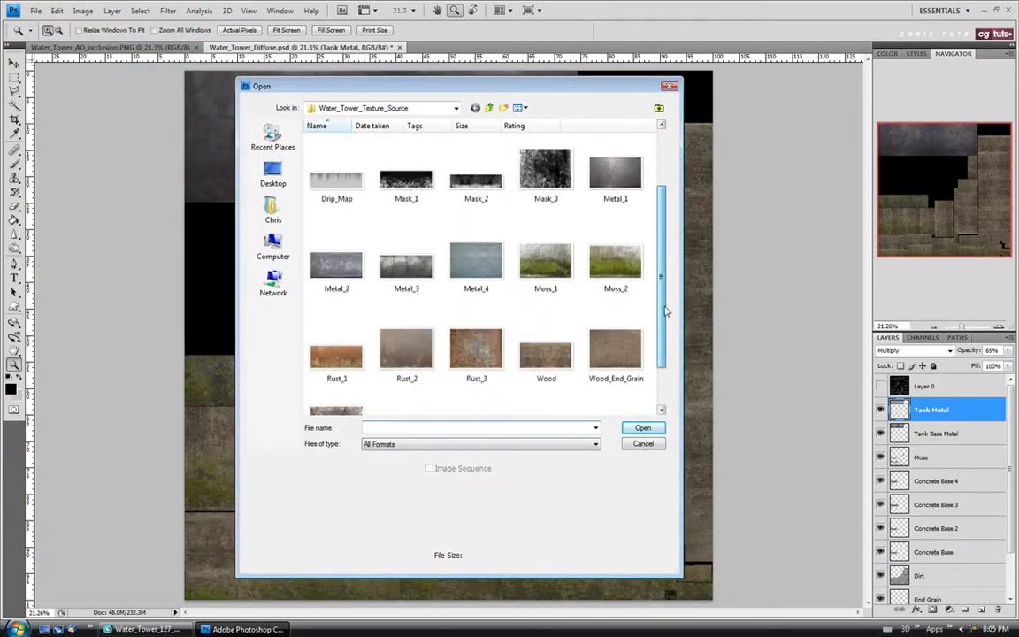
{"action": "left_click", "coordinate": [336, 358]}
{"action": "left_click", "coordinate": [642, 427]}
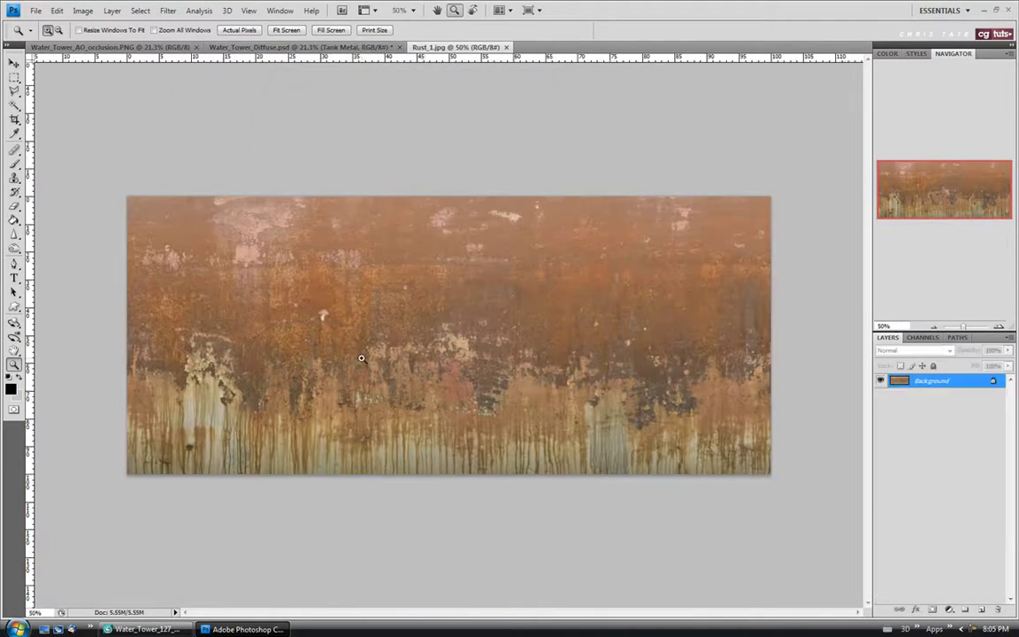
Step: Copy the whole rust image into Water_Tower_Diffuse.psd above the Tank Metal layer and move it onto the left end of the tank strips
{"action": "key", "text": "ctrl+a"}
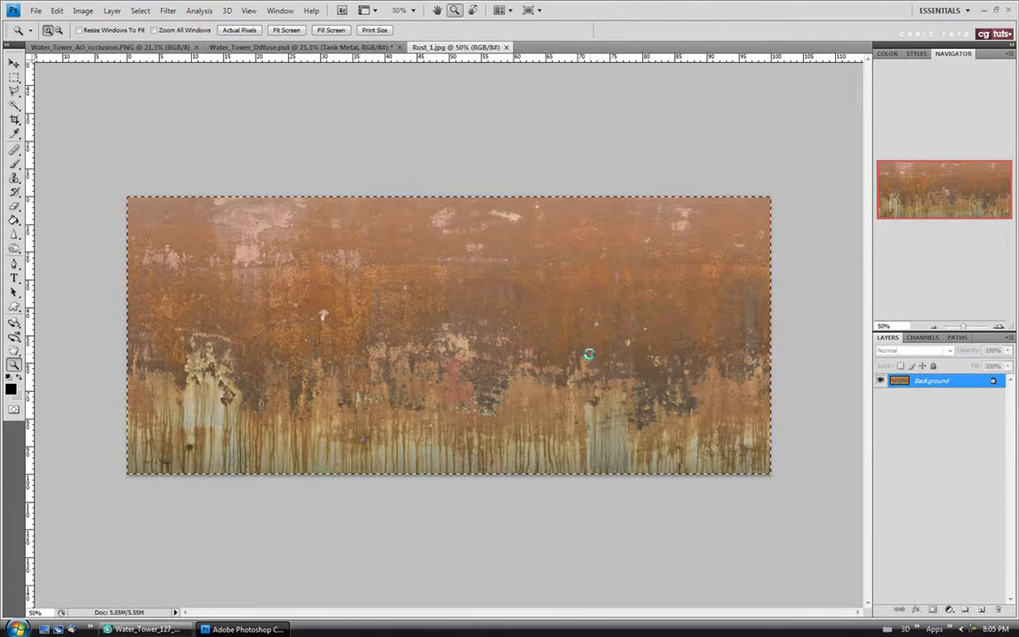
{"action": "left_click", "coordinate": [505, 47]}
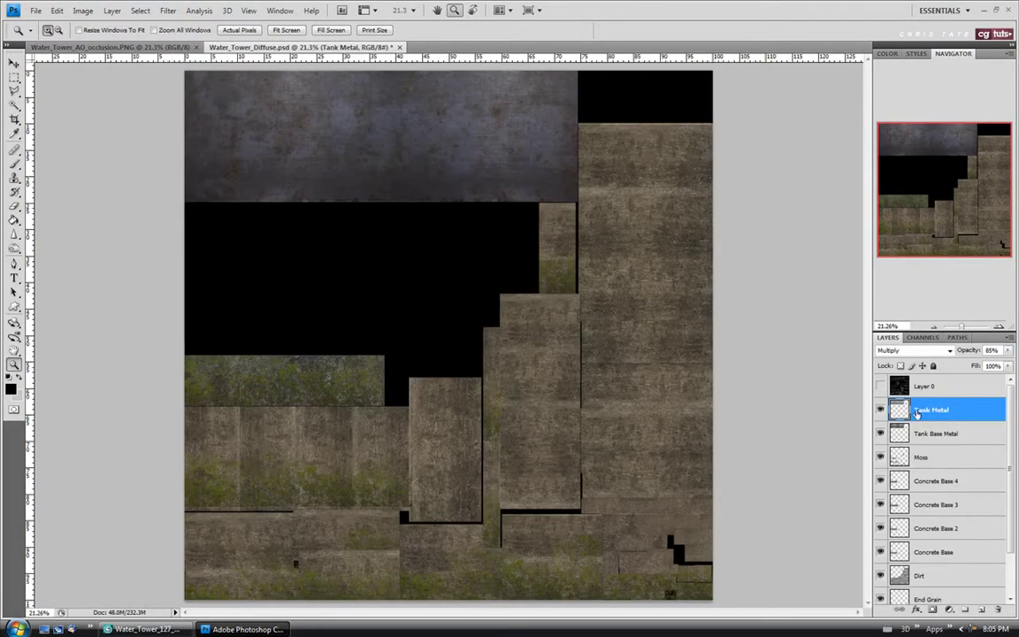
{"action": "key", "text": "ctrl+v"}
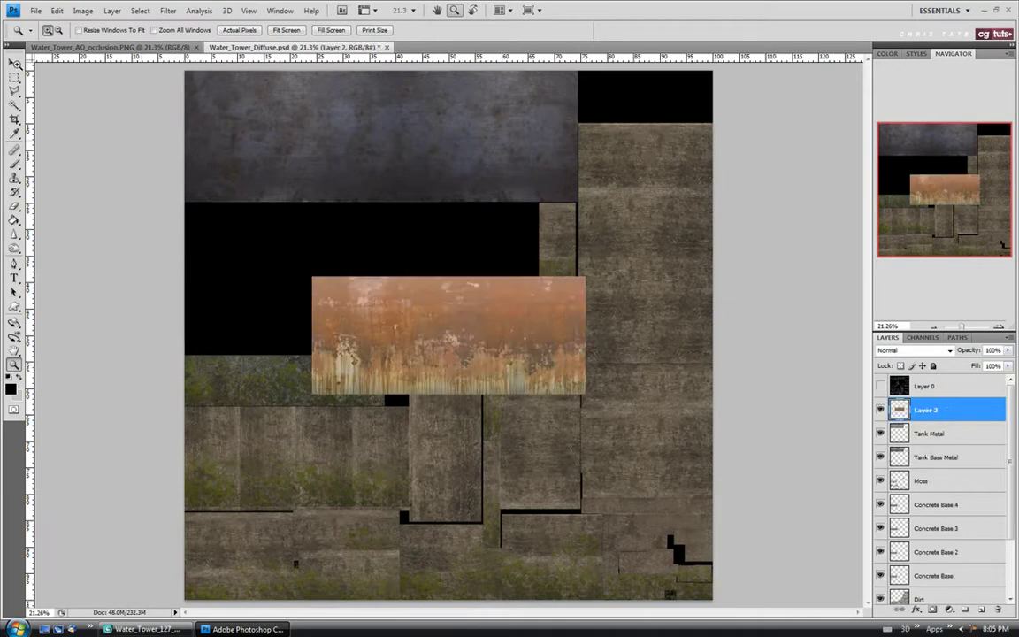
{"action": "left_click", "coordinate": [14, 64]}
{"action": "left_click_drag", "start_coordinate": [380, 314], "coordinate": [227, 106]}
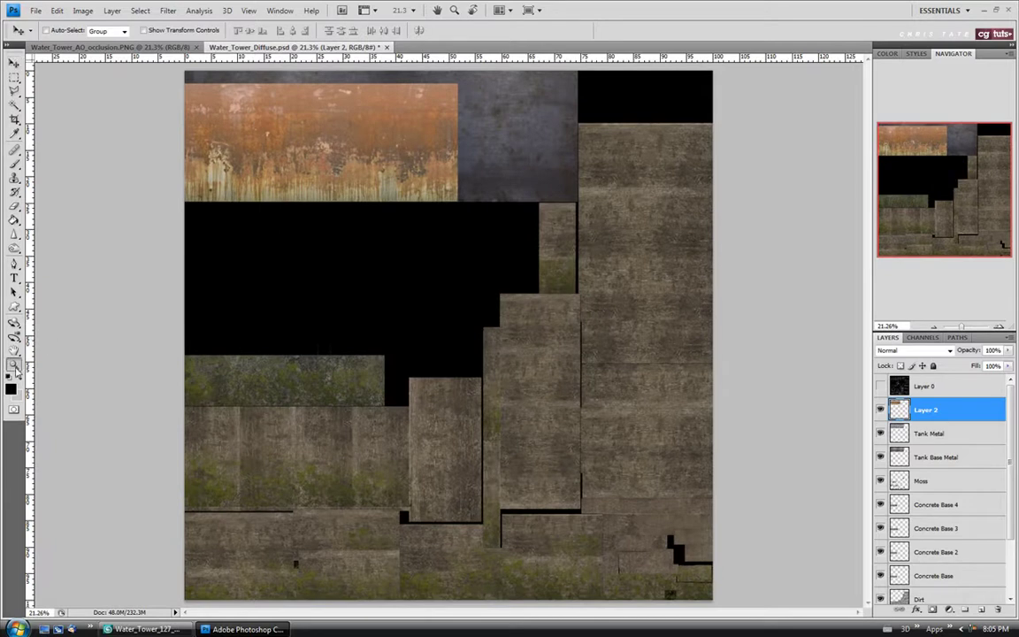
Step: Scale the rust proportionally to about 130% and position it over the tank strips, using the Layer 0 wireframe as a guide
{"action": "left_click", "coordinate": [14, 364]}
{"action": "left_click", "coordinate": [232, 101]}
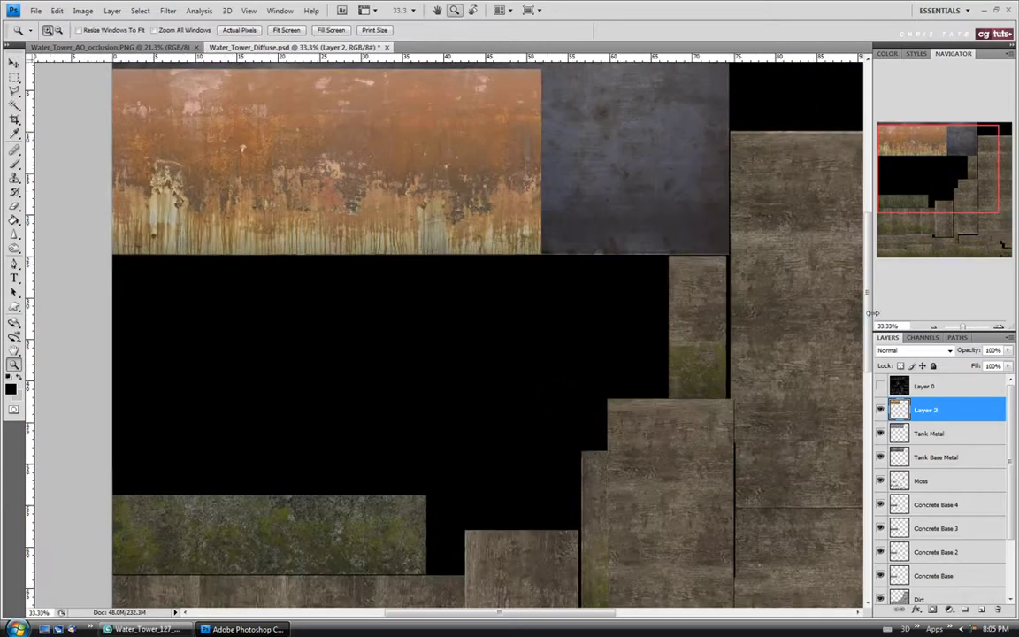
{"action": "scroll", "coordinate": [872, 313], "scroll_direction": "up", "scroll_amount": 5}
{"action": "scroll", "coordinate": [874, 345], "scroll_direction": "down", "scroll_amount": 1}
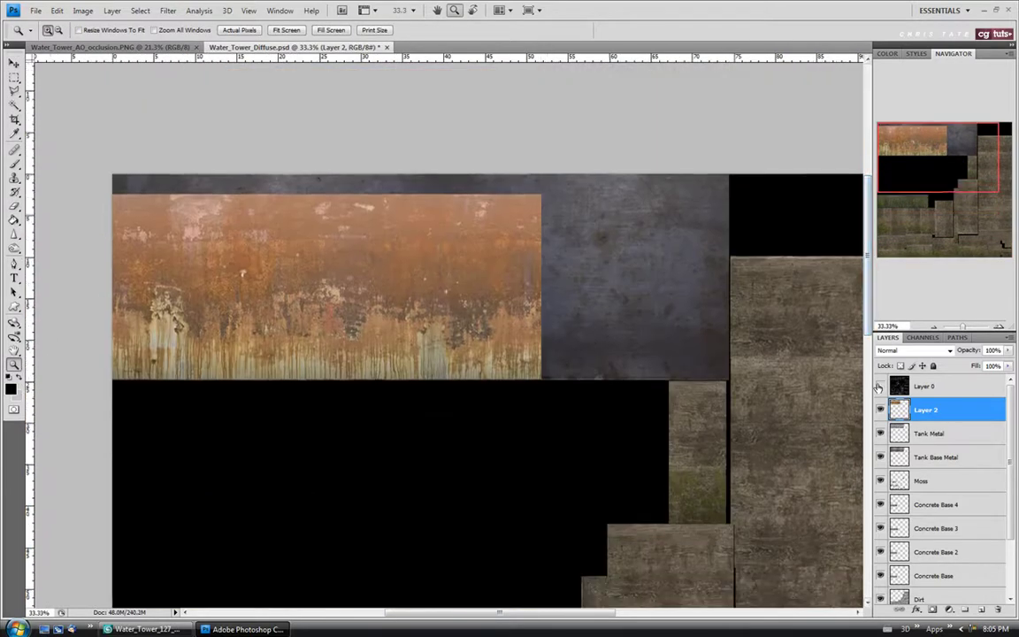
{"action": "left_click", "coordinate": [879, 387]}
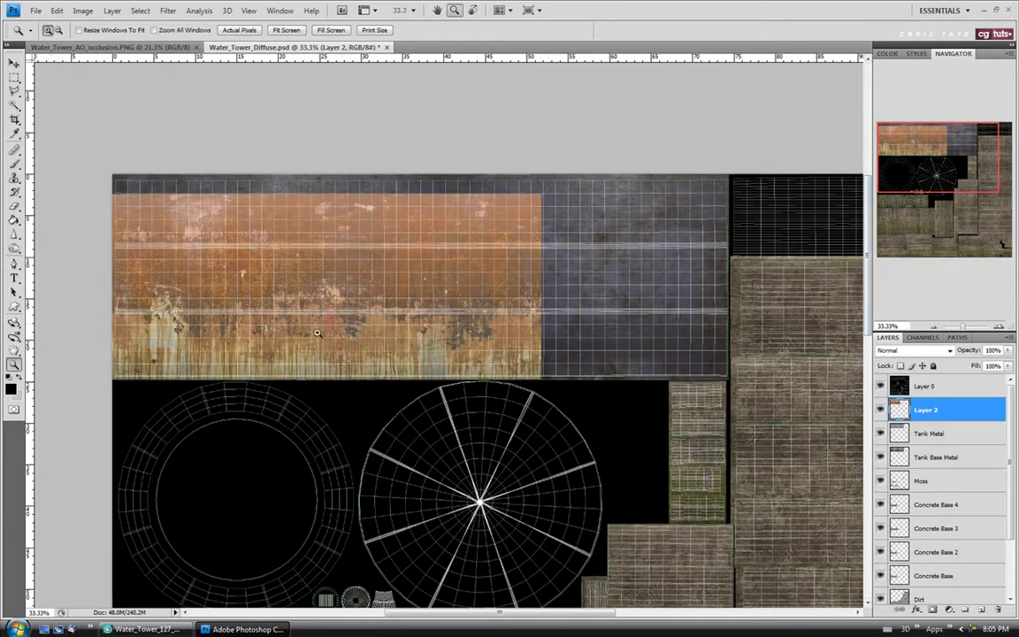
{"action": "key", "text": "ctrl+t"}
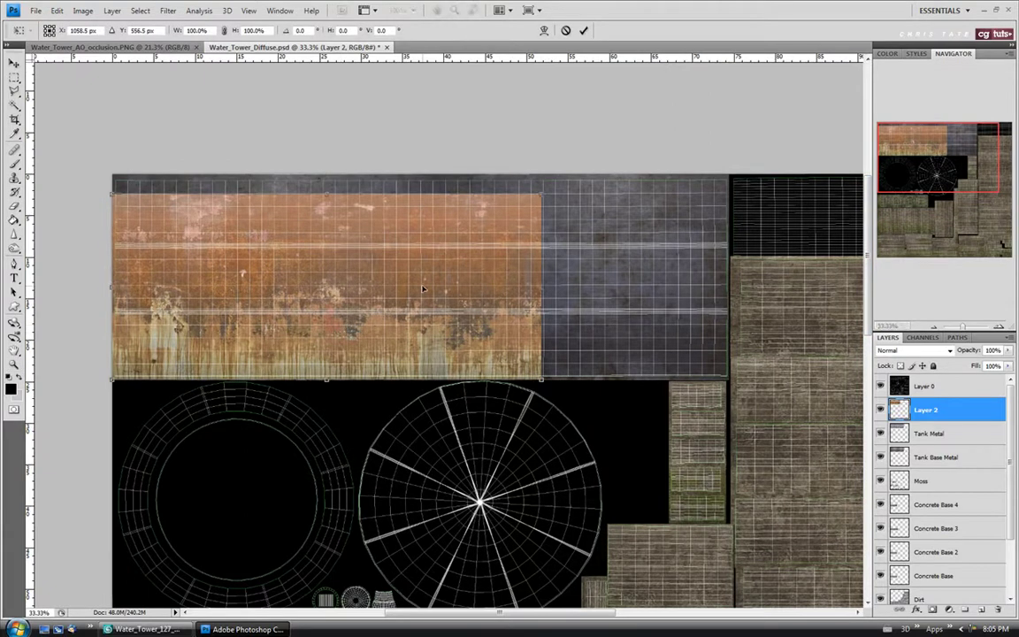
{"action": "left_click_drag", "start_coordinate": [542, 194], "coordinate": [623, 122], "text": "shift"}
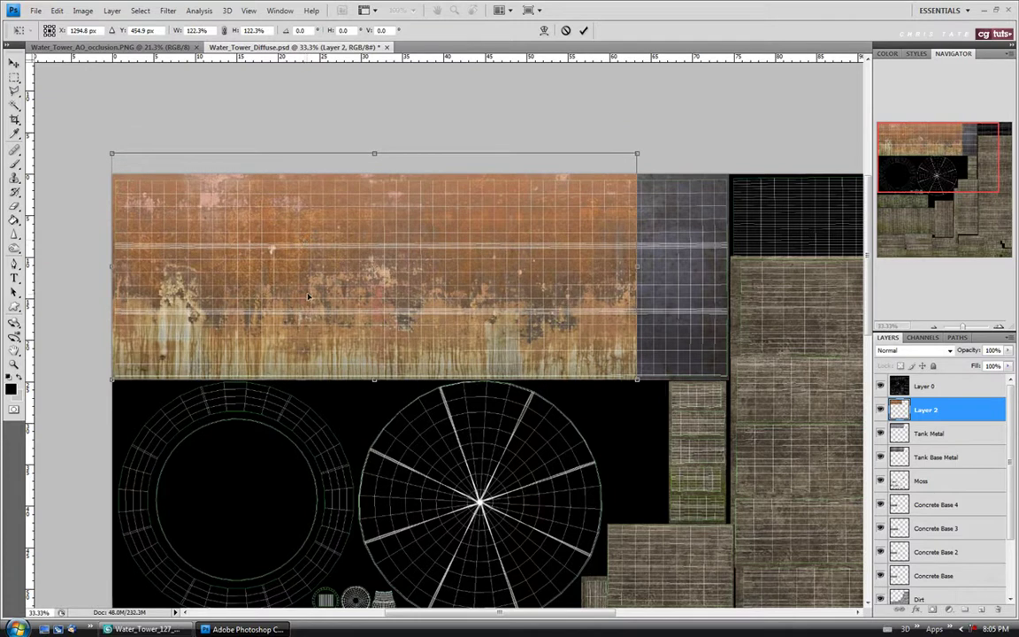
{"action": "left_click_drag", "start_coordinate": [298, 288], "coordinate": [280, 358]}
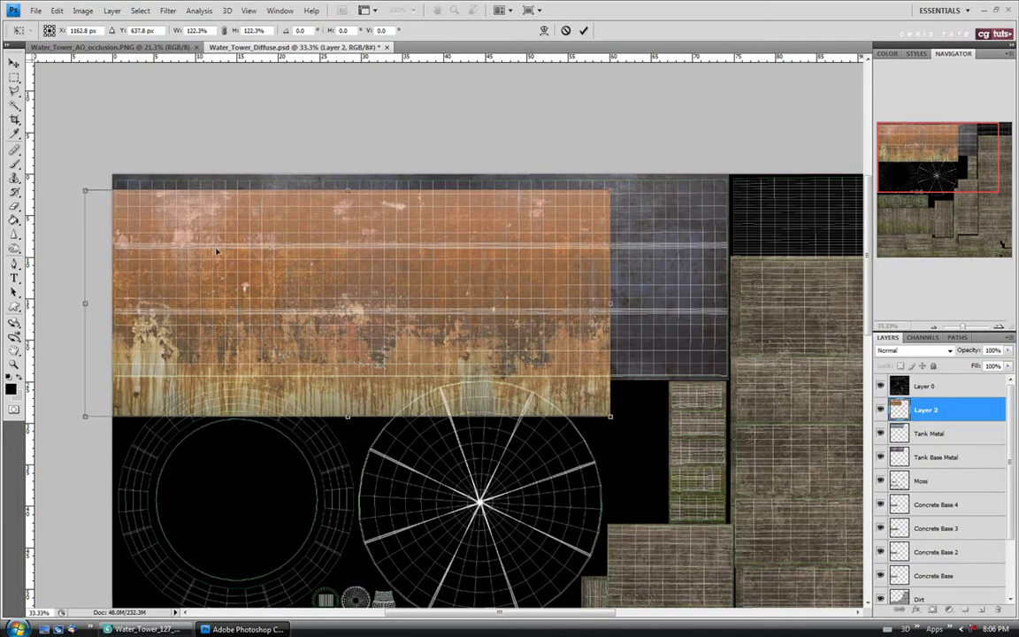
{"action": "left_click_drag", "start_coordinate": [75, 172], "coordinate": [62, 134]}
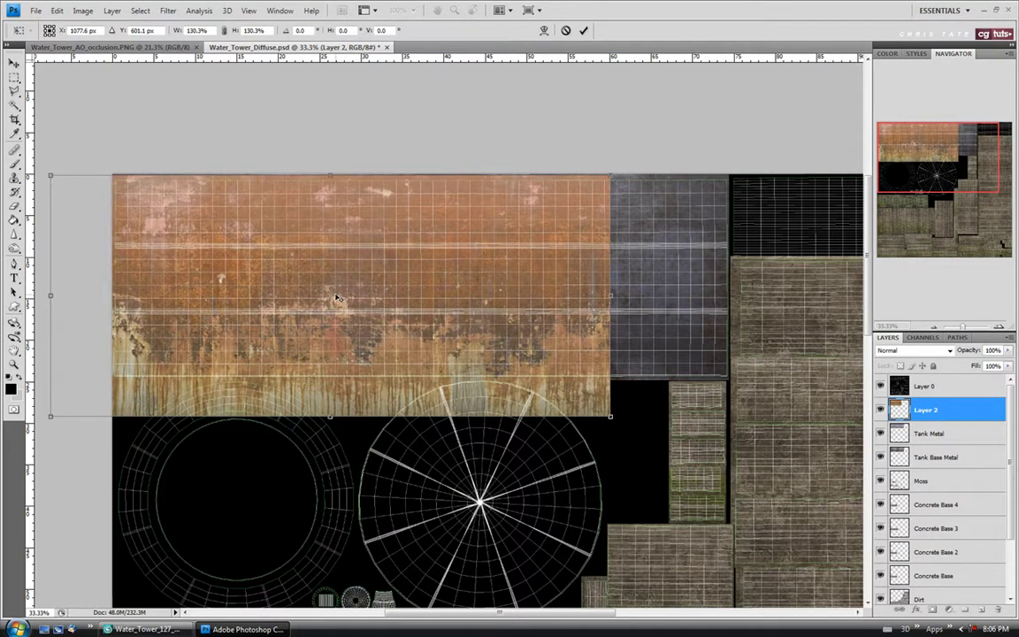
{"action": "key", "text": "ctrl+space"}
{"action": "key", "text": "Return"}
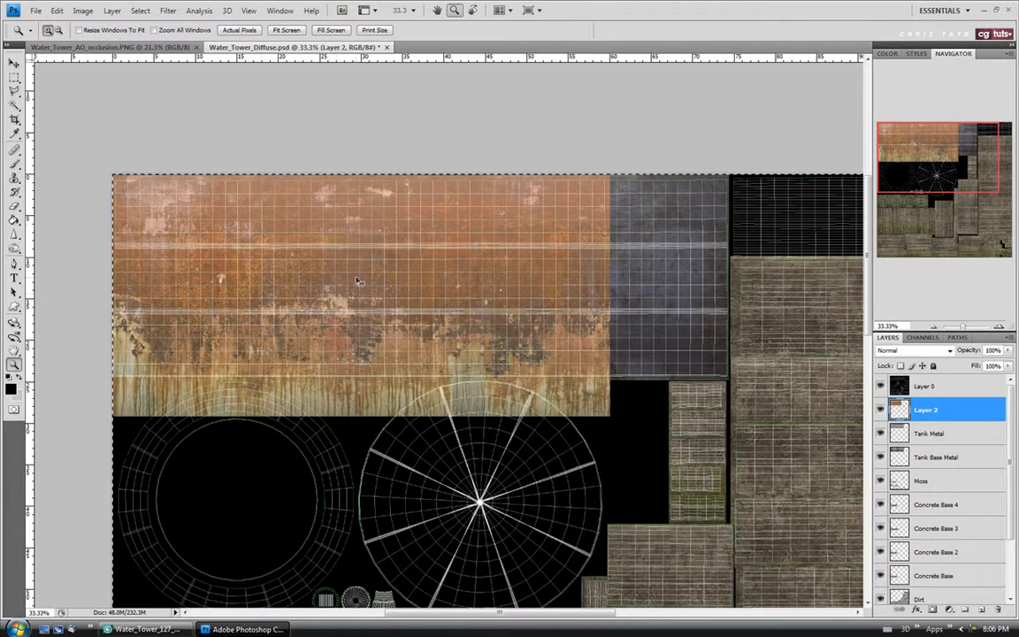
Step: Duplicate the rust layer, flip the copy horizontally and place it beside the original to cover the rest of the tank strips
{"action": "key", "text": "ctrl+j"}
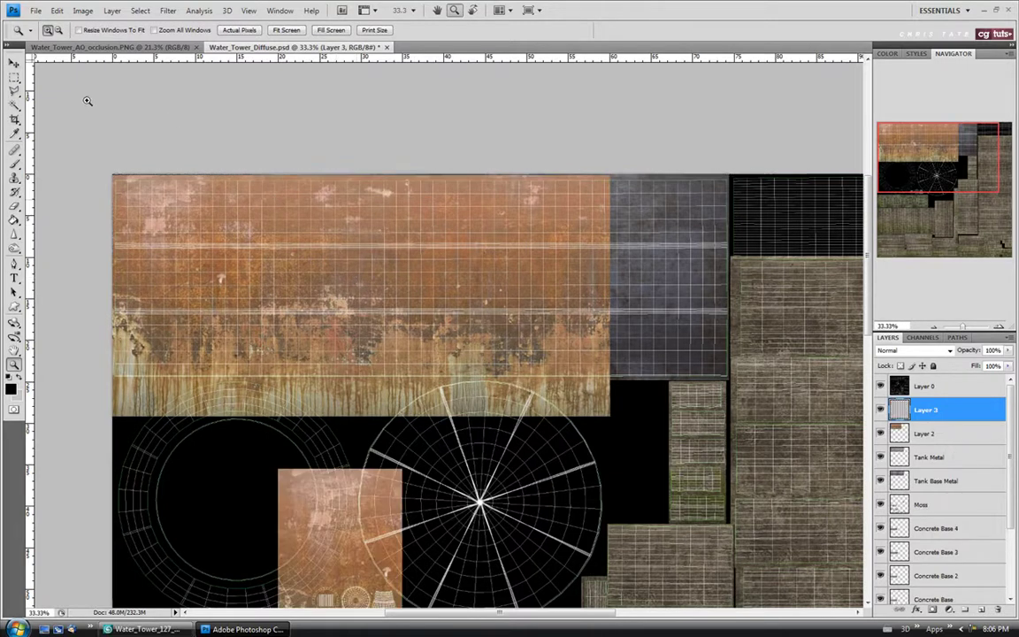
{"action": "key", "text": "v"}
{"action": "left_click_drag", "start_coordinate": [538, 383], "coordinate": [658, 277]}
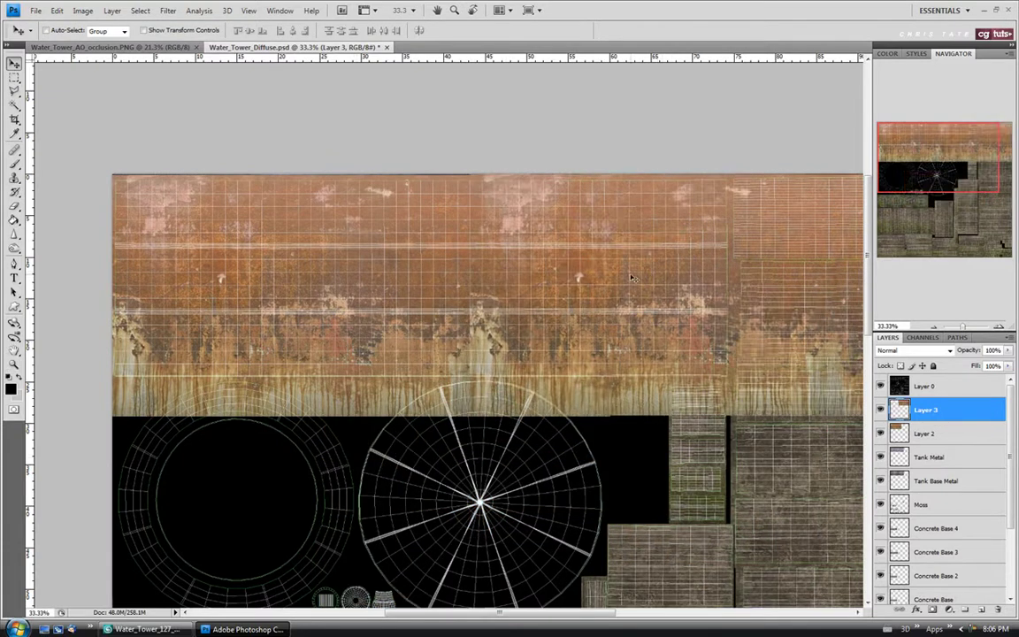
{"action": "key", "text": "ctrl+t"}
{"action": "right_click", "coordinate": [618, 257]}
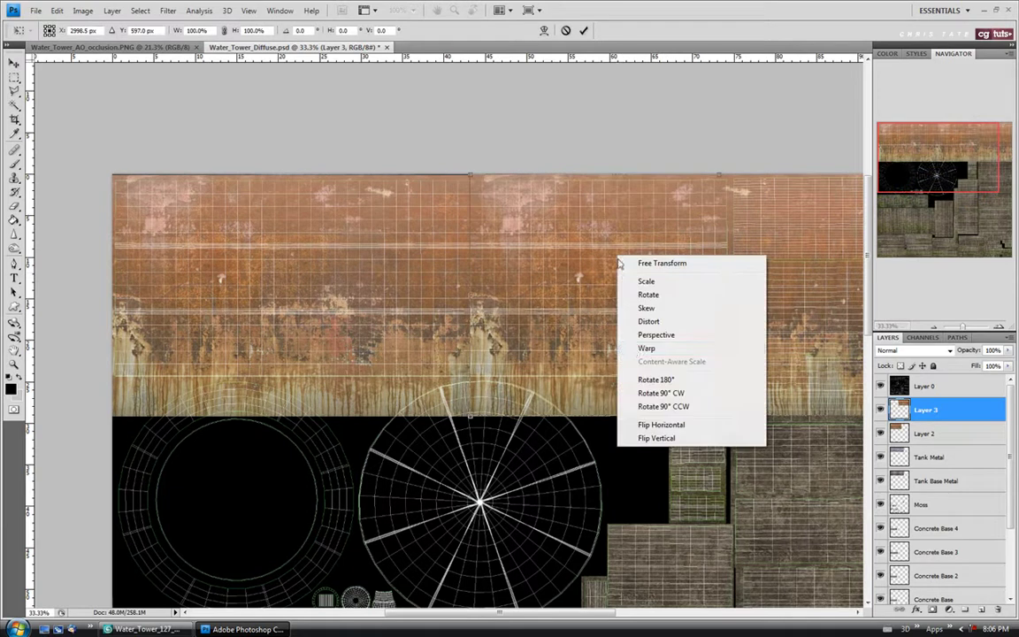
{"action": "left_click", "coordinate": [655, 426]}
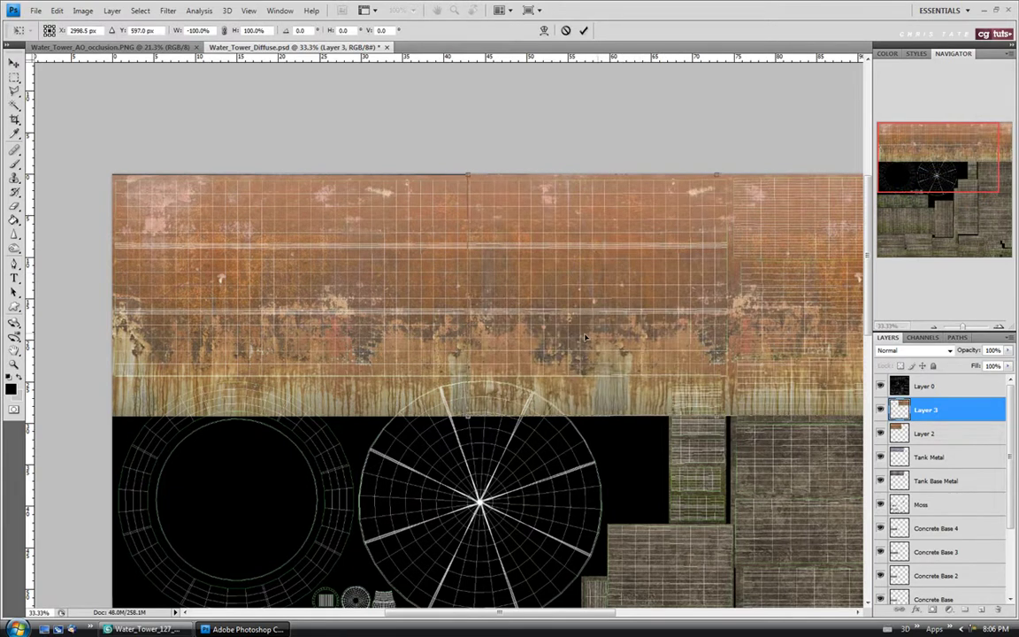
{"action": "left_click_drag", "start_coordinate": [582, 337], "coordinate": [558, 338]}
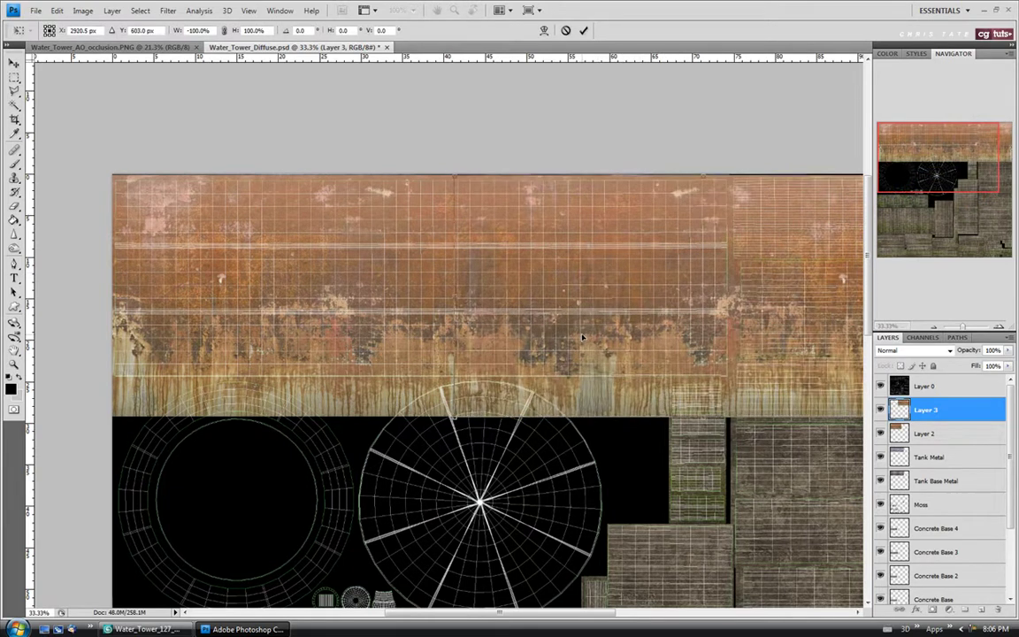
{"action": "key", "text": "Return"}
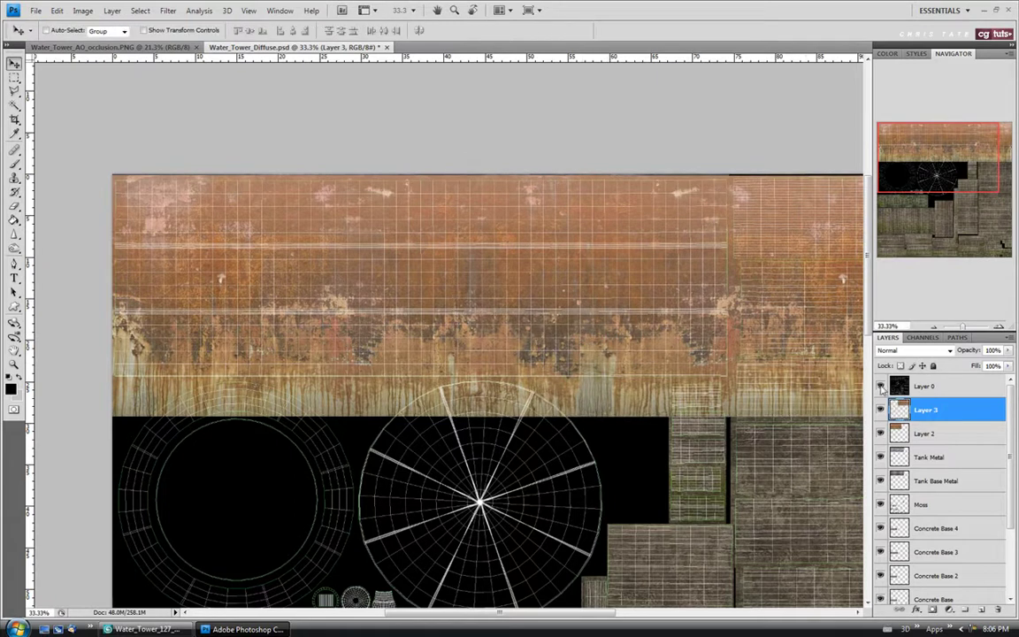
Step: Hide the Layer 0 wireframe, shift the mirrored rust slightly left to blend the join, and merge the two rust layers
{"action": "left_click", "coordinate": [879, 386]}
{"action": "left_click_drag", "start_coordinate": [635, 253], "coordinate": [622, 252]}
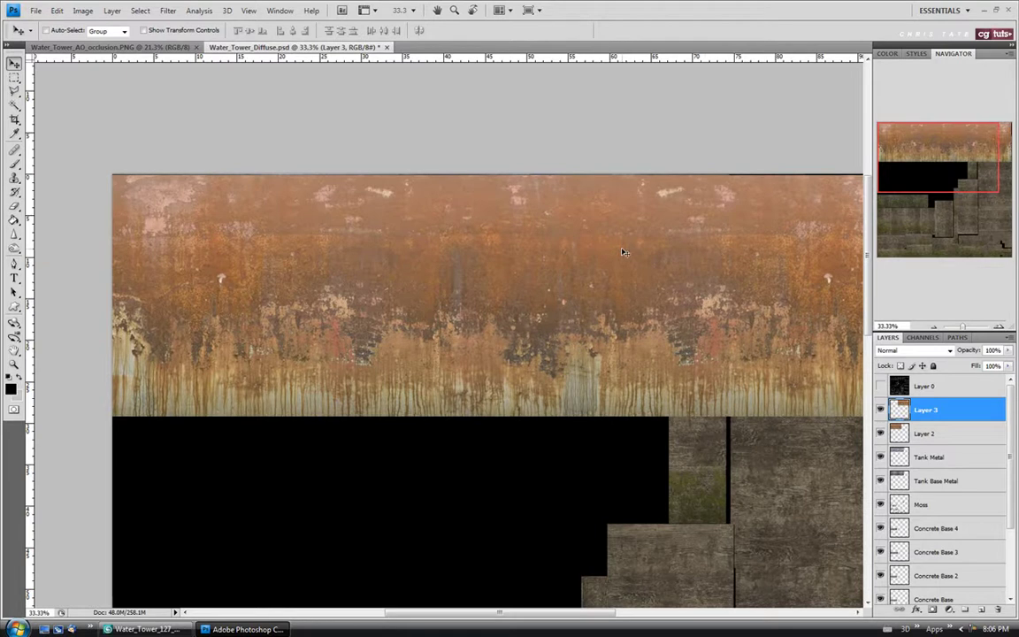
{"action": "left_click", "coordinate": [922, 426], "text": "shift"}
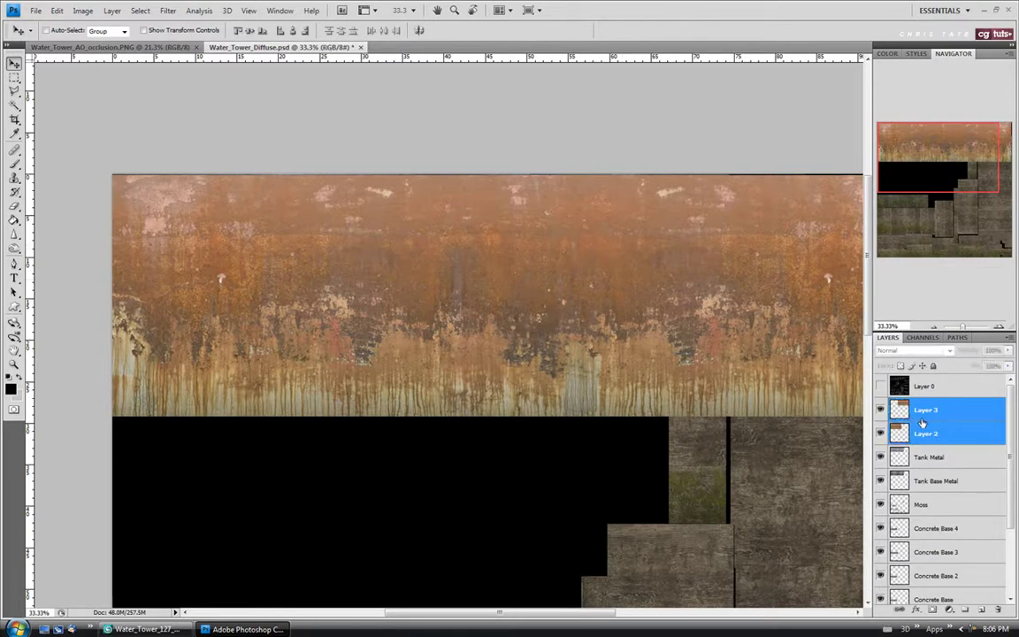
{"action": "key", "text": "ctrl+e"}
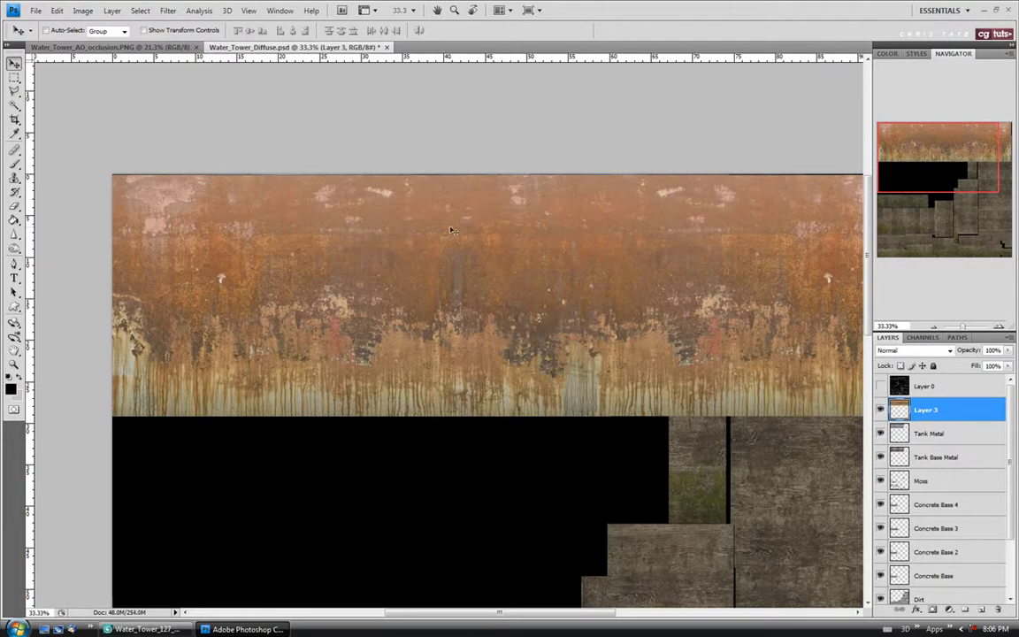
Step: Retouch the seam and the dark vertical streak between the two rust halves with the Healing Brush, sampling nearby clean rust
{"action": "left_click", "coordinate": [15, 148]}
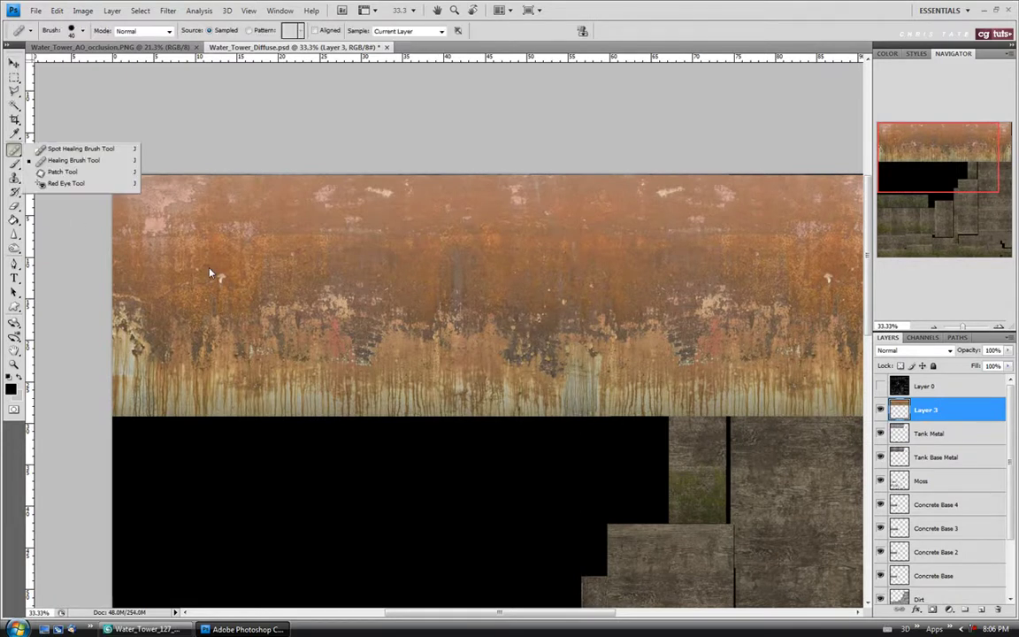
{"action": "left_click", "coordinate": [71, 160]}
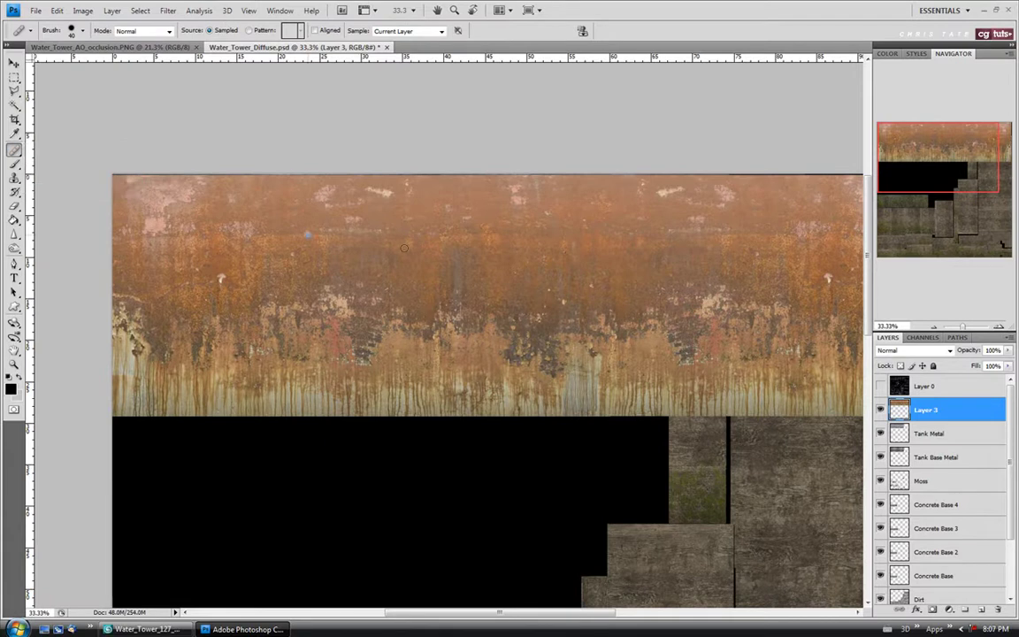
{"action": "key", "text": "z"}
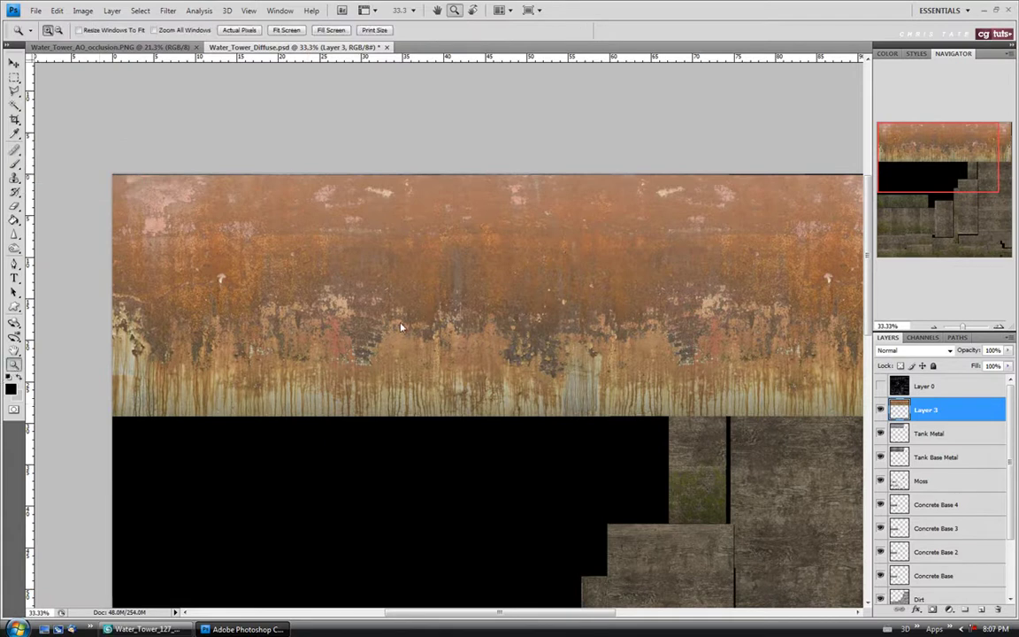
{"action": "left_click", "coordinate": [428, 304]}
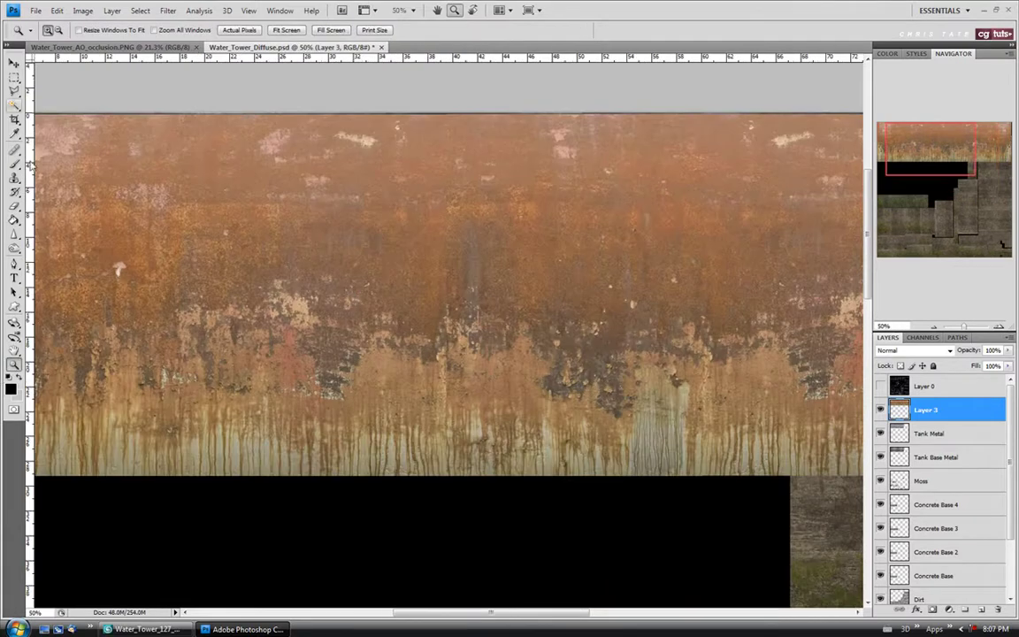
{"action": "left_click", "coordinate": [14, 150]}
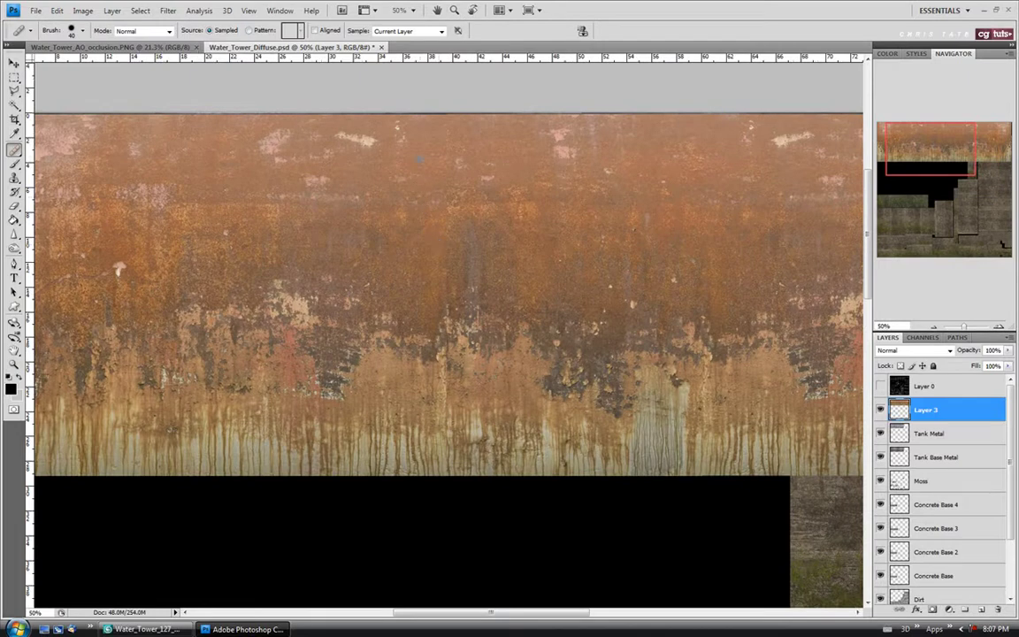
{"action": "left_click", "coordinate": [441, 140], "text": "alt"}
{"action": "left_click", "coordinate": [434, 373], "text": "alt"}
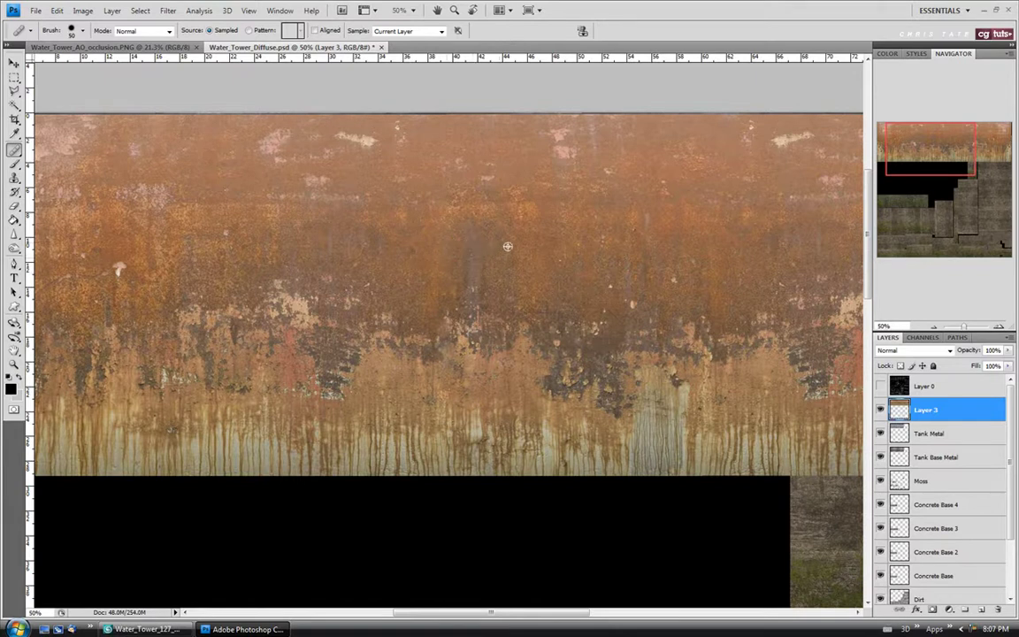
{"action": "left_click_drag", "start_coordinate": [469, 239], "coordinate": [478, 288]}
{"action": "left_click", "coordinate": [470, 297]}
{"action": "left_click", "coordinate": [477, 297]}
Step: Trim away the rust on Layer 3 outside the tank strips, using the Layer 0 wireframe as a guide, and hide the wireframe
{"action": "left_click", "coordinate": [14, 363]}
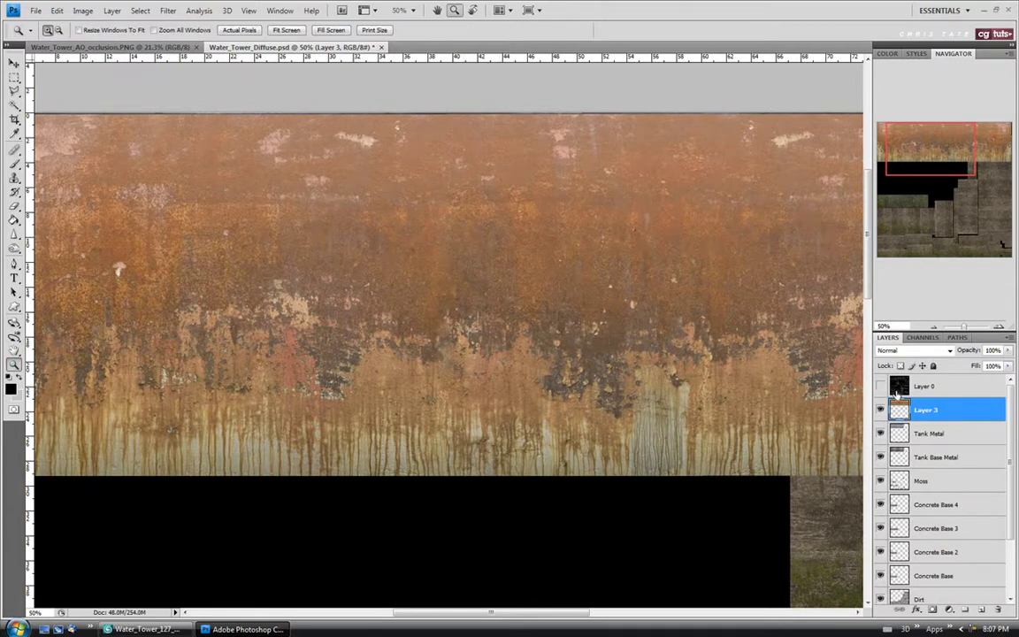
{"action": "left_click", "coordinate": [880, 386]}
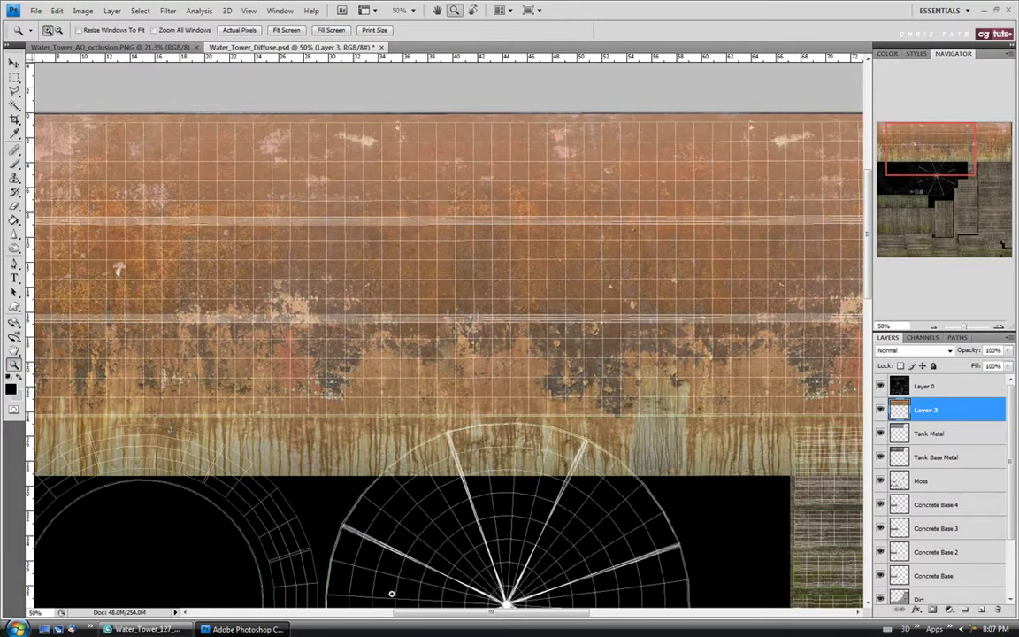
{"action": "left_click_drag", "start_coordinate": [469, 612], "coordinate": [442, 612]}
{"action": "left_click", "coordinate": [14, 78]}
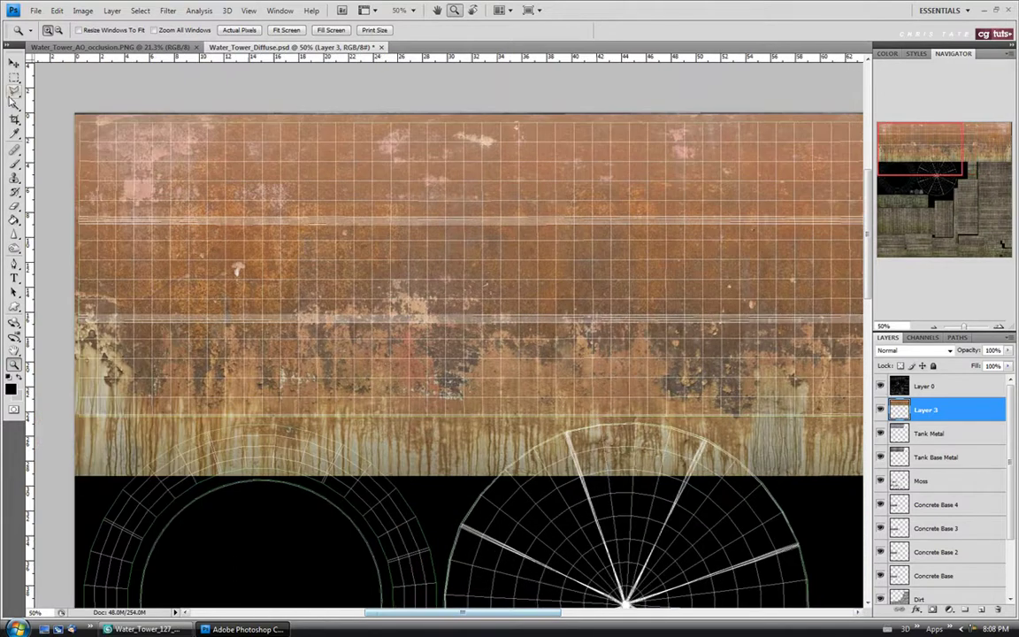
{"action": "left_click_drag", "start_coordinate": [462, 612], "coordinate": [526, 612]}
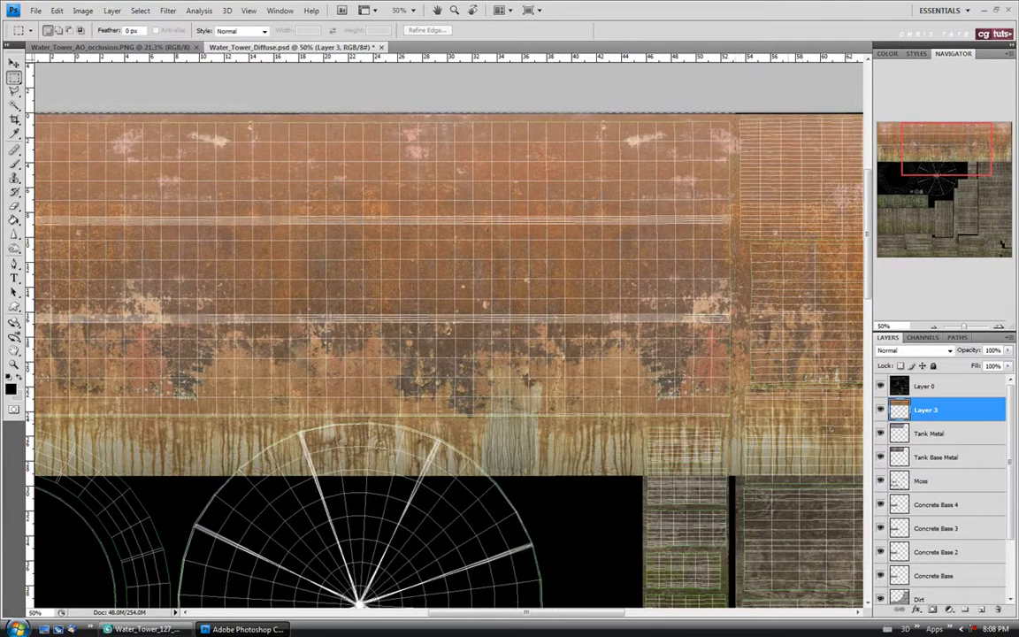
{"action": "left_click_drag", "start_coordinate": [36, 114], "coordinate": [733, 416]}
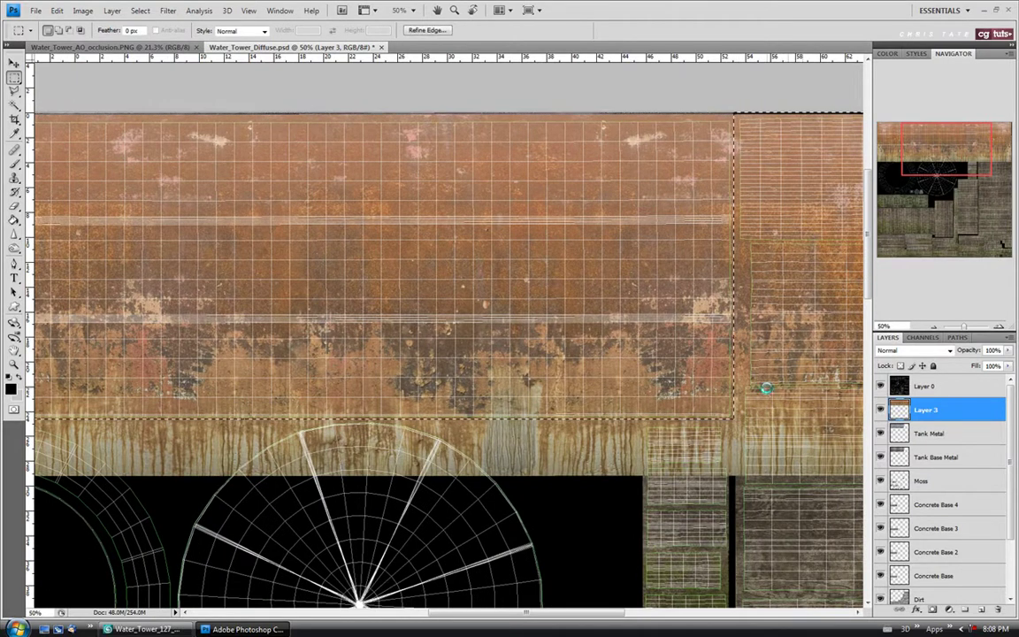
{"action": "key", "text": "Delete"}
{"action": "key", "text": "ctrl+d"}
{"action": "left_click_drag", "start_coordinate": [526, 614], "coordinate": [489, 613]}
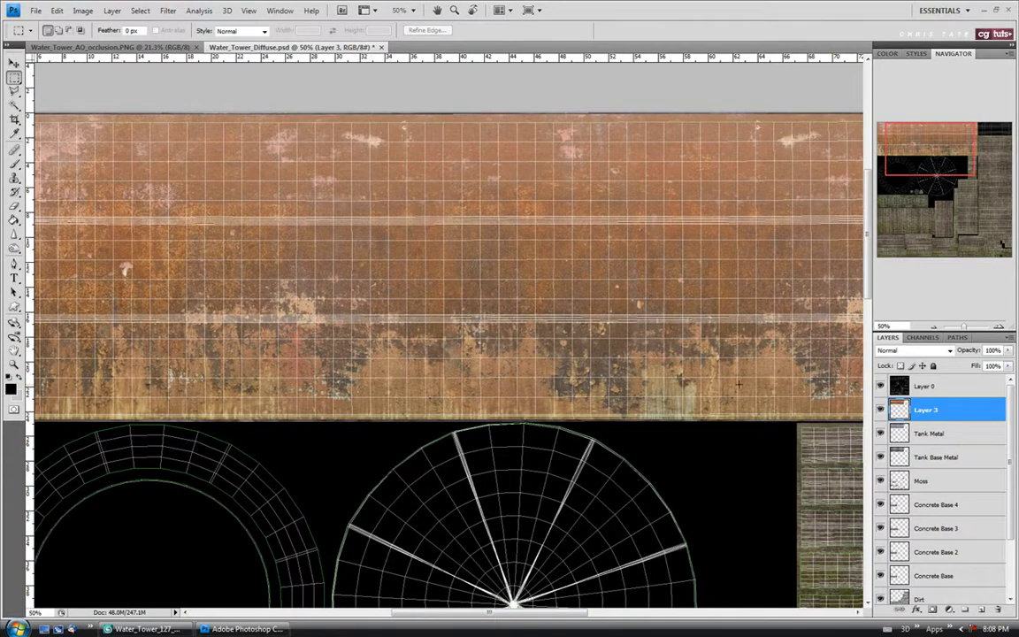
{"action": "key", "text": "z"}
{"action": "scroll", "coordinate": [739, 386], "scroll_direction": "down", "scroll_amount": 2, "text": "alt"}
{"action": "scroll", "coordinate": [871, 250], "scroll_direction": "up", "scroll_amount": 2, "text": "alt"}
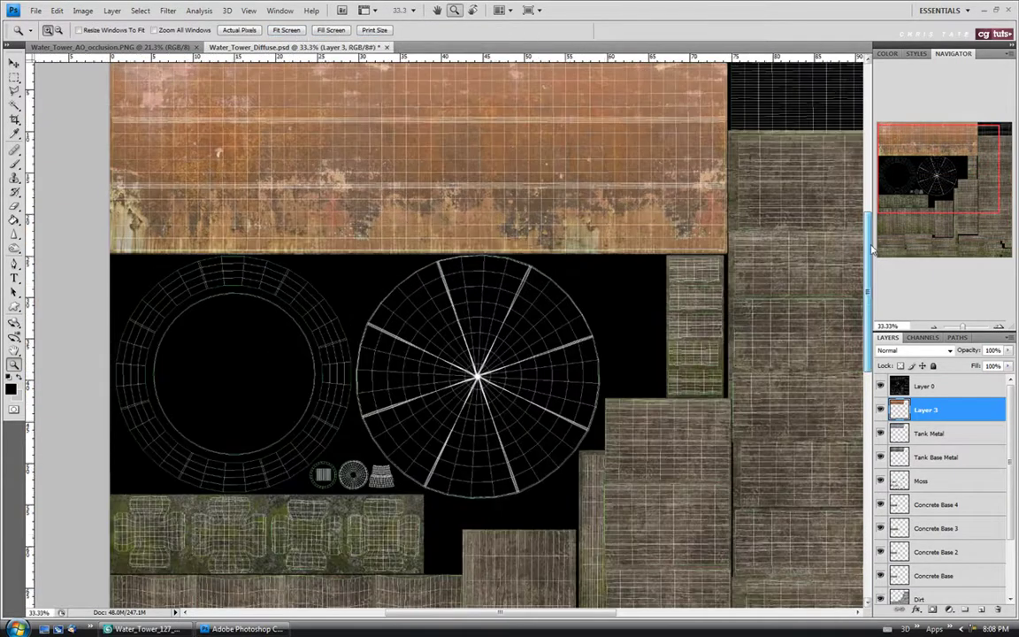
{"action": "scroll", "coordinate": [871, 250], "scroll_direction": "up", "scroll_amount": 2}
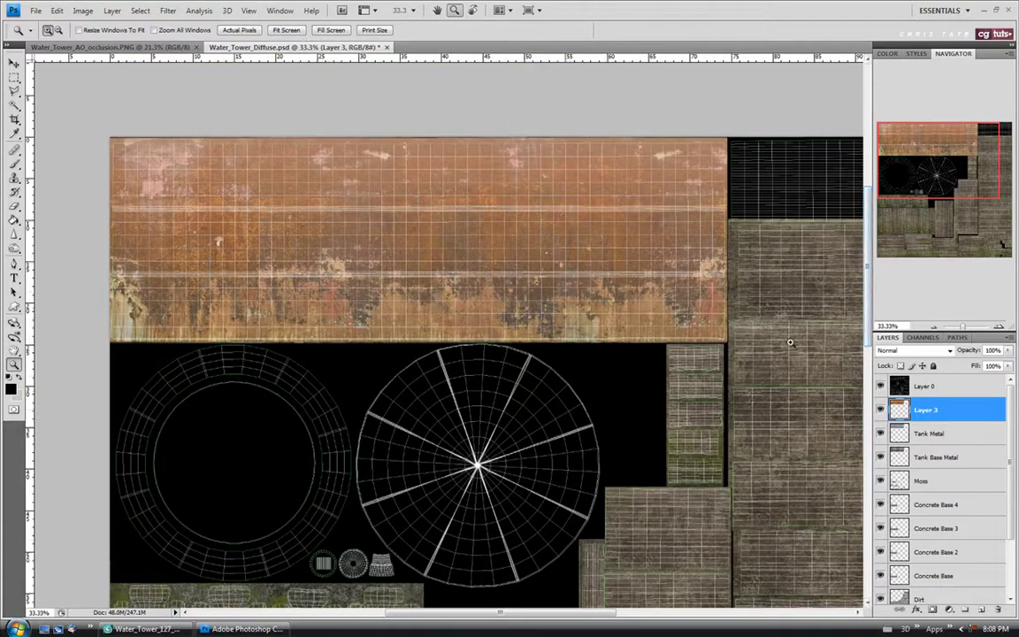
{"action": "left_click", "coordinate": [880, 386]}
Step: Open Mask_2 from the Water_Tower_Texture_Source folder, copy the entire image and close the file
{"action": "left_click", "coordinate": [35, 10]}
{"action": "left_click", "coordinate": [46, 36]}
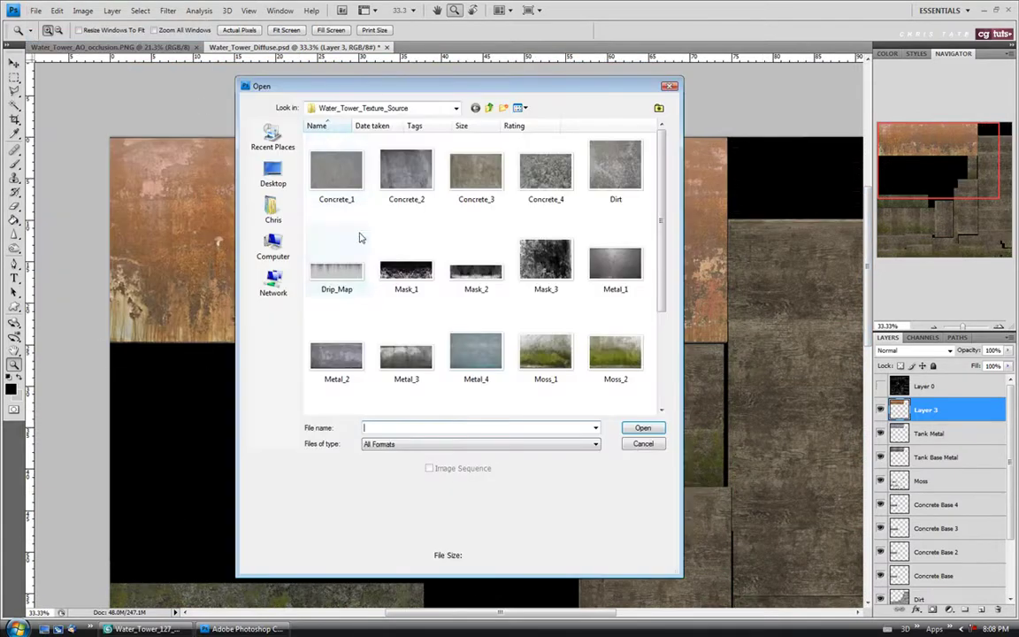
{"action": "left_click", "coordinate": [451, 270]}
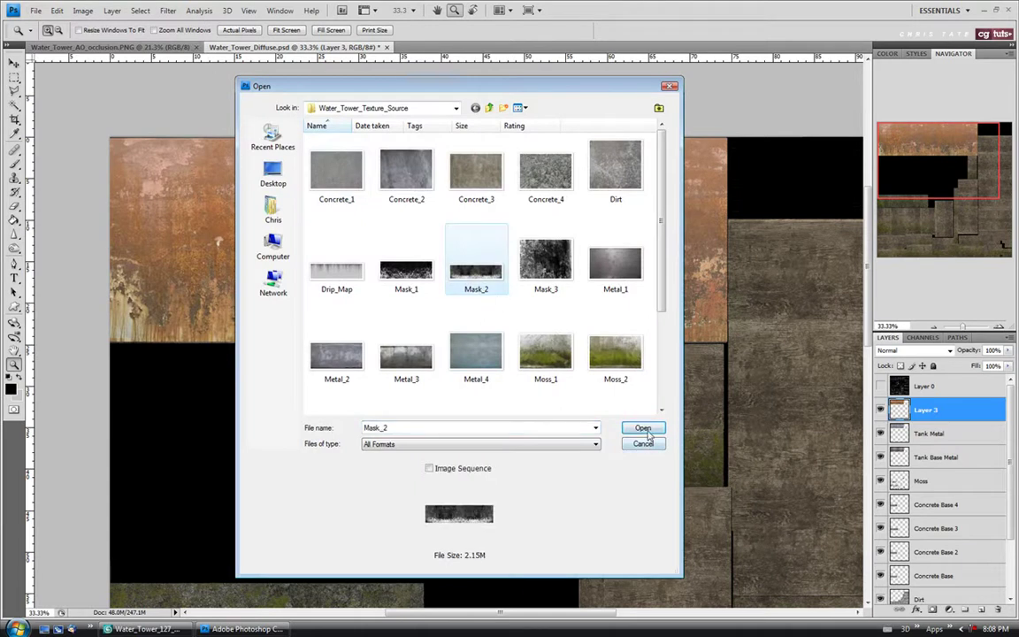
{"action": "key", "text": "Return"}
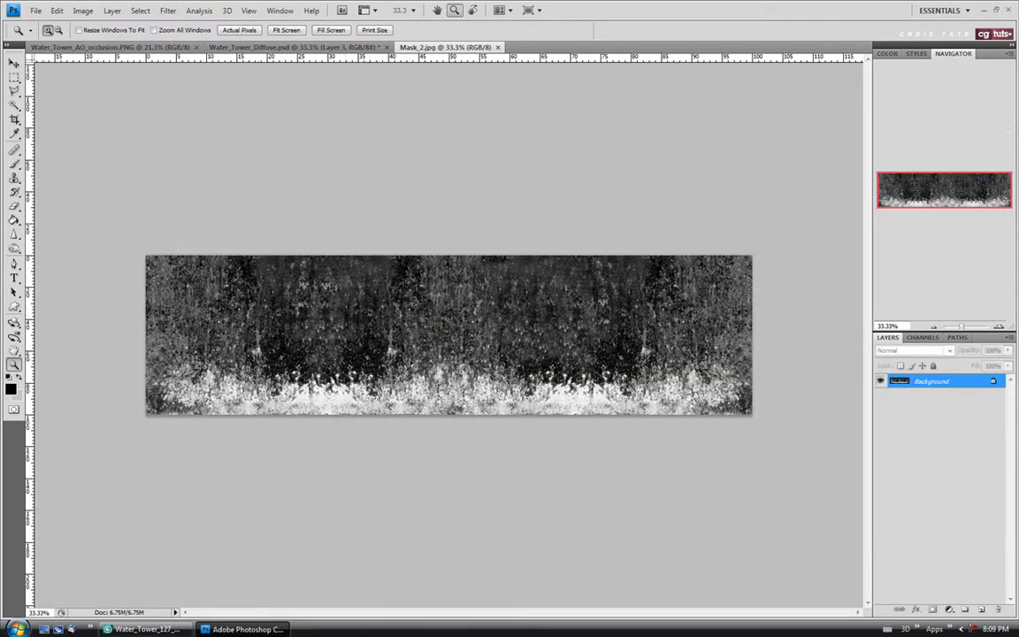
{"action": "key", "text": "ctrl+a"}
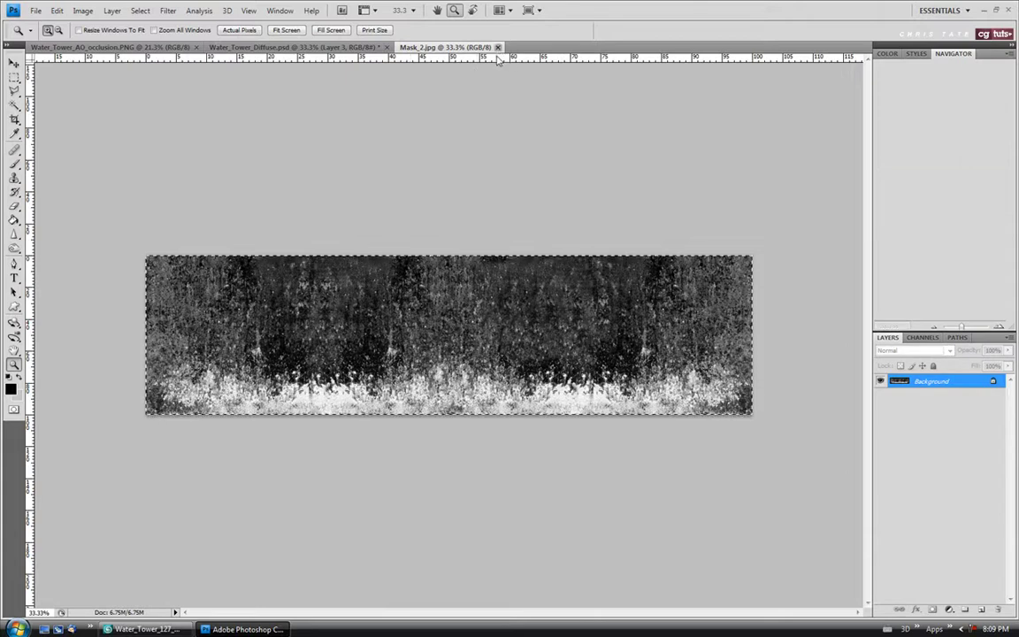
{"action": "left_click", "coordinate": [497, 47]}
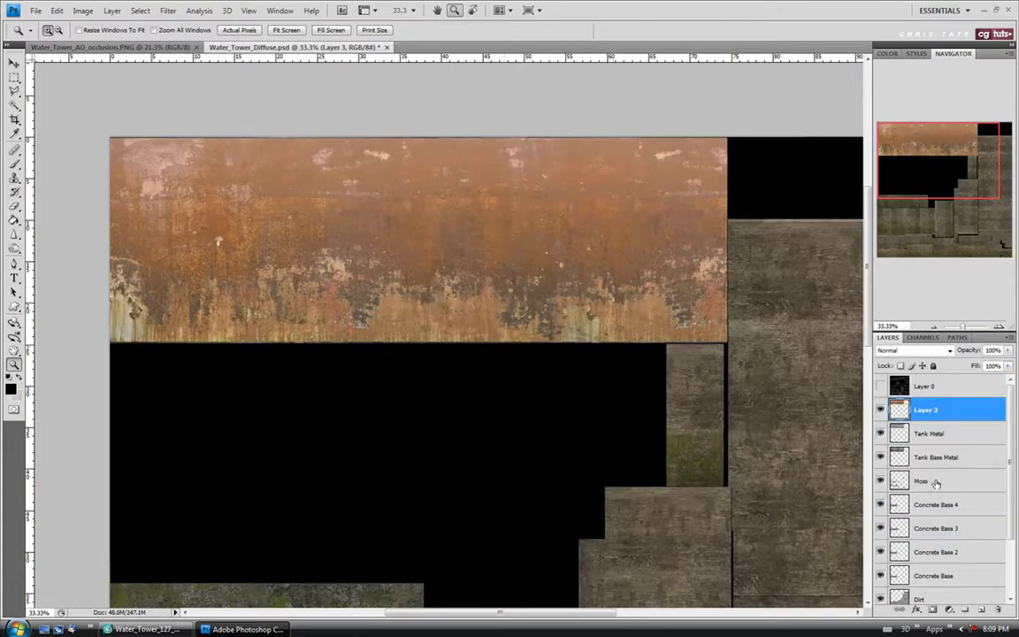
Step: Add a layer mask to Layer 3 and paste the copied Mask_2 image into the mask's channel
{"action": "left_click", "coordinate": [964, 609]}
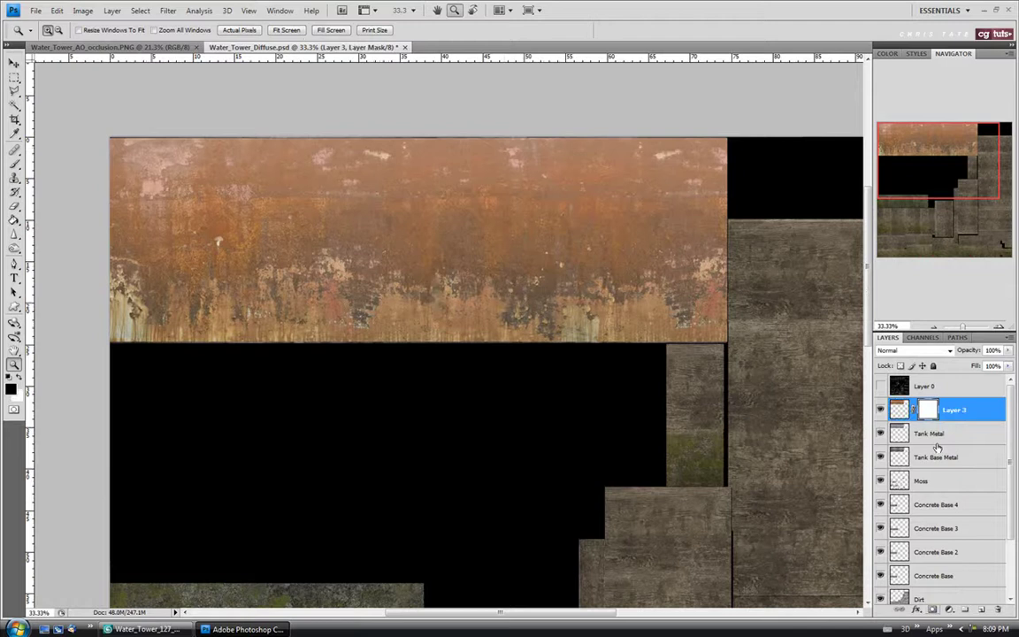
{"action": "left_click", "coordinate": [923, 337]}
{"action": "left_click", "coordinate": [881, 446]}
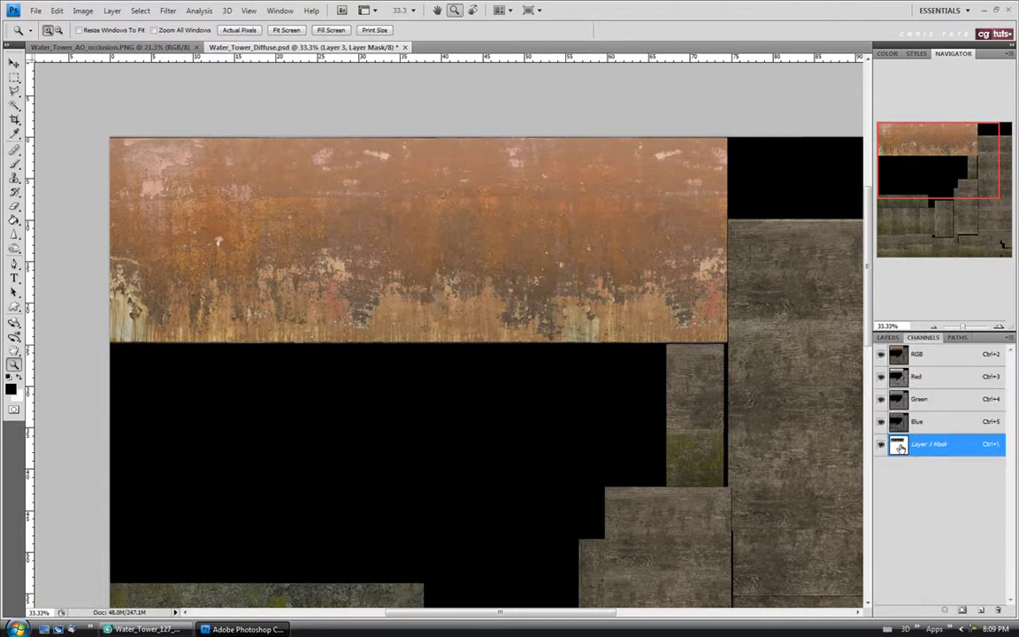
{"action": "key", "text": "alt+BackSpace"}
Step: Position the pasted mask over the tank strips and scale it to about 126% width and 129% height to cover them
{"action": "left_click", "coordinate": [14, 64]}
{"action": "left_click_drag", "start_coordinate": [250, 302], "coordinate": [231, 266]}
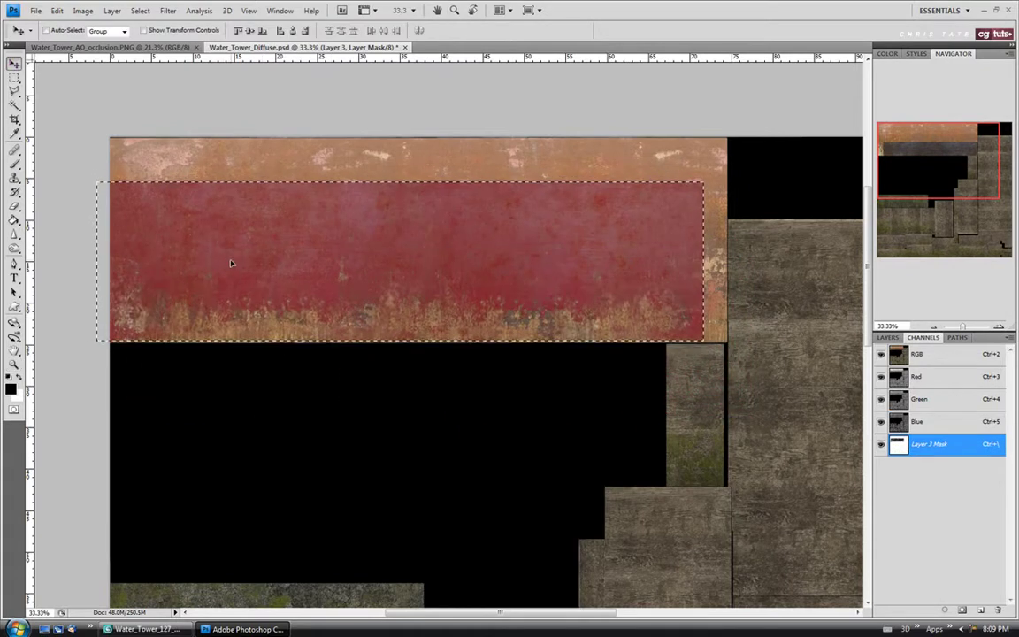
{"action": "key", "text": "ctrl+t"}
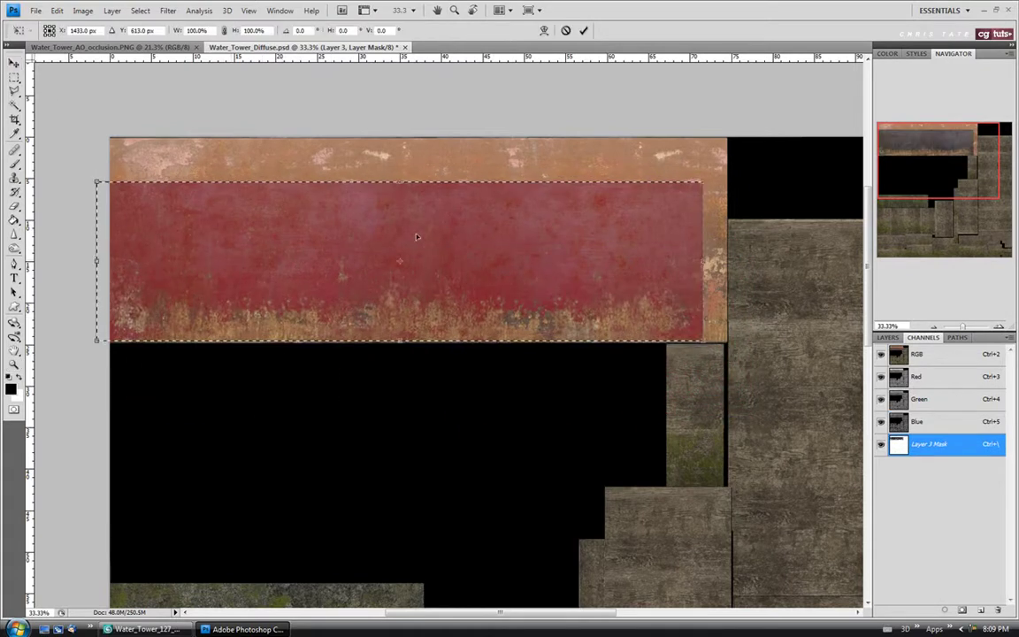
{"action": "left_click_drag", "start_coordinate": [706, 181], "coordinate": [752, 130]}
{"action": "left_click_drag", "start_coordinate": [783, 90], "coordinate": [719, 170]}
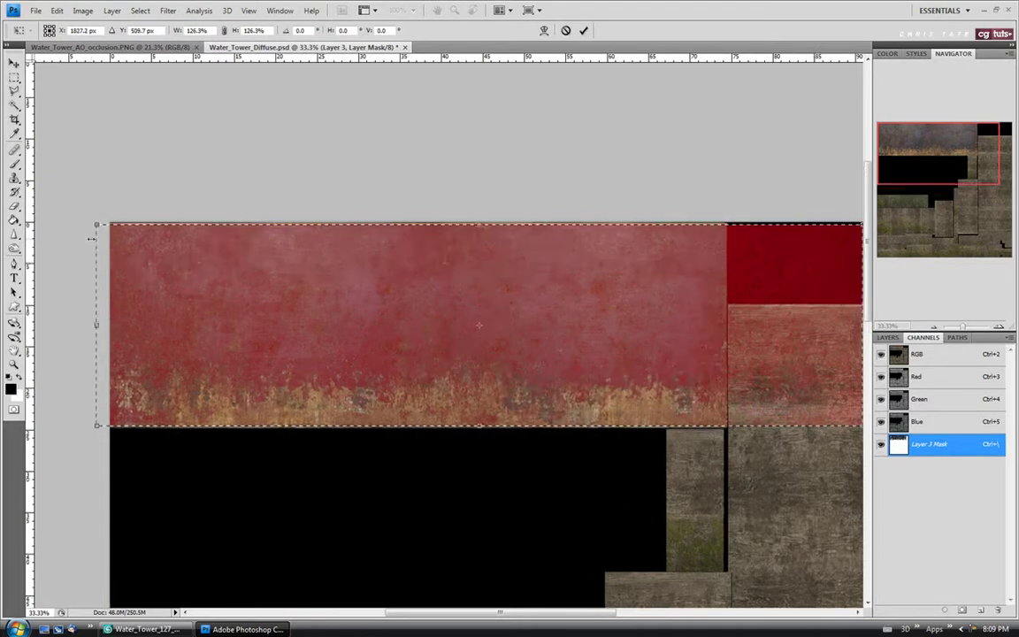
{"action": "left_click_drag", "start_coordinate": [476, 226], "coordinate": [479, 220]}
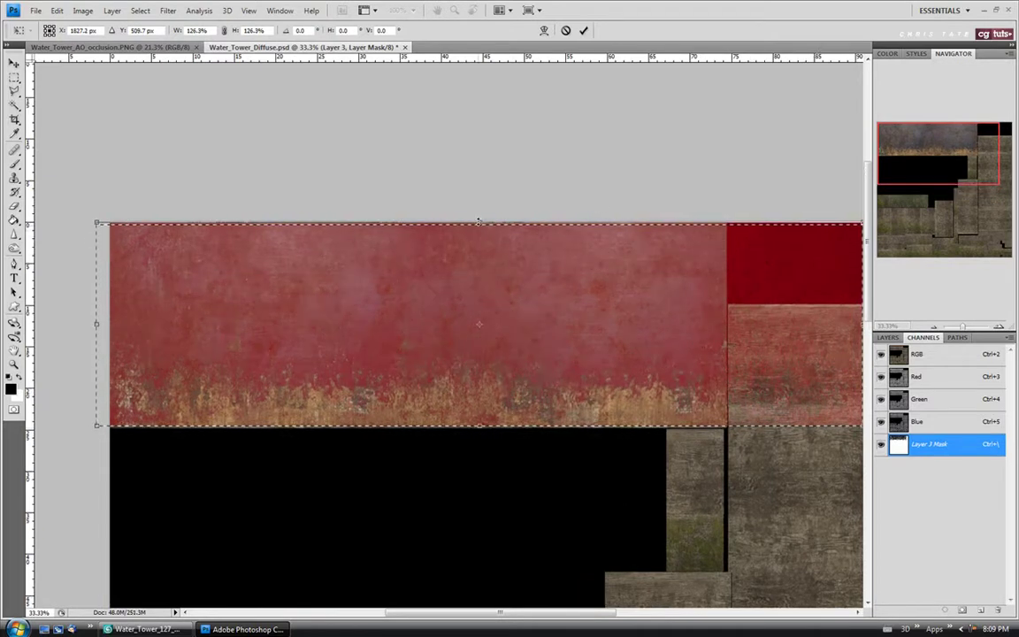
{"action": "left_click", "coordinate": [888, 337]}
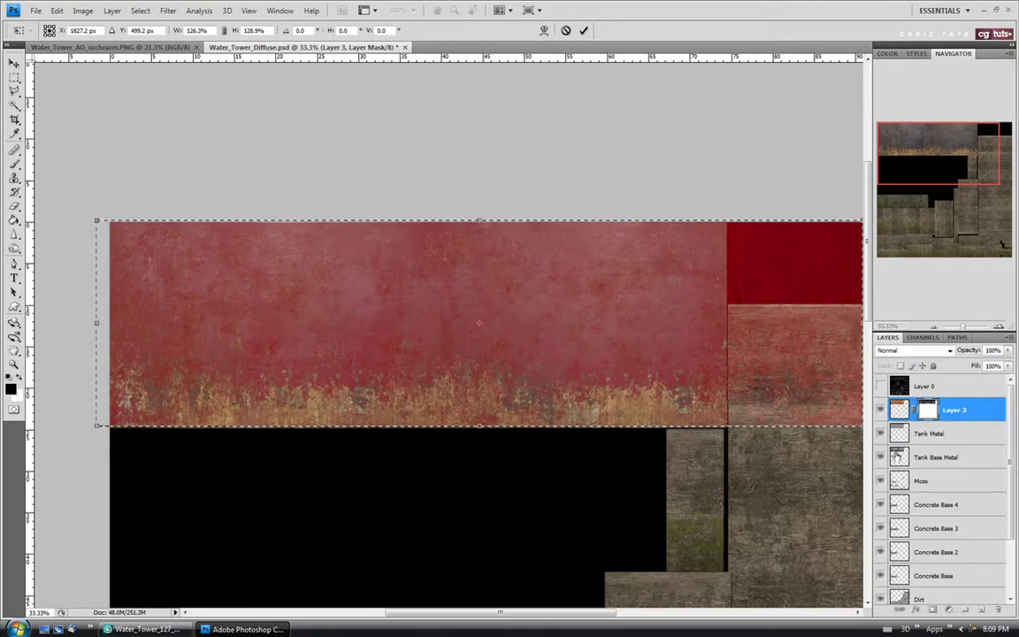
{"action": "key", "text": "Return"}
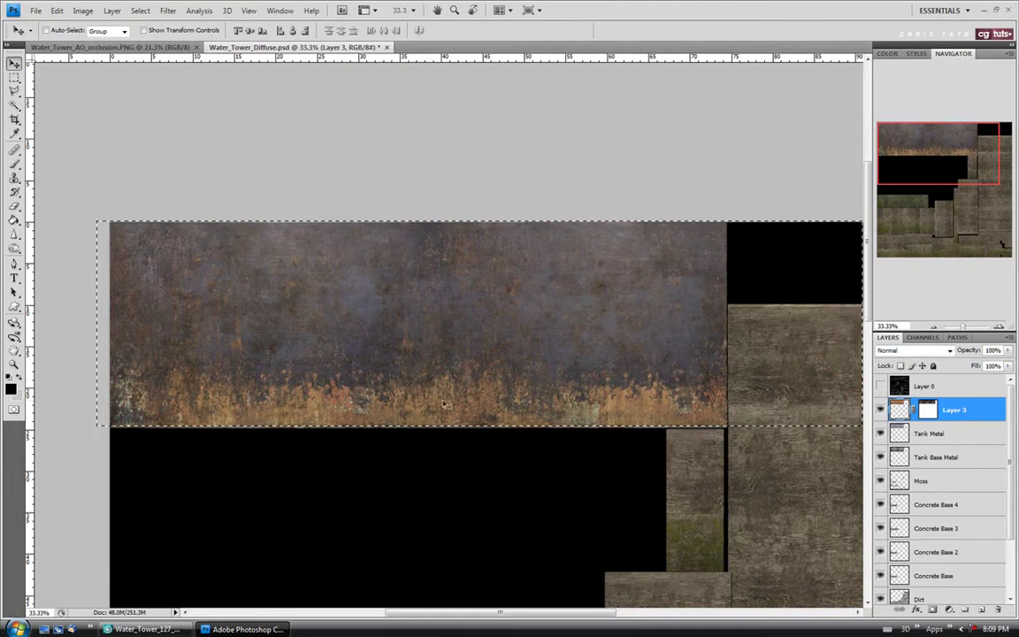
Step: Clear the selection around the tank strip and set Layer 3's opacity to 66%
{"action": "left_click", "coordinate": [15, 78]}
{"action": "left_click", "coordinate": [638, 314]}
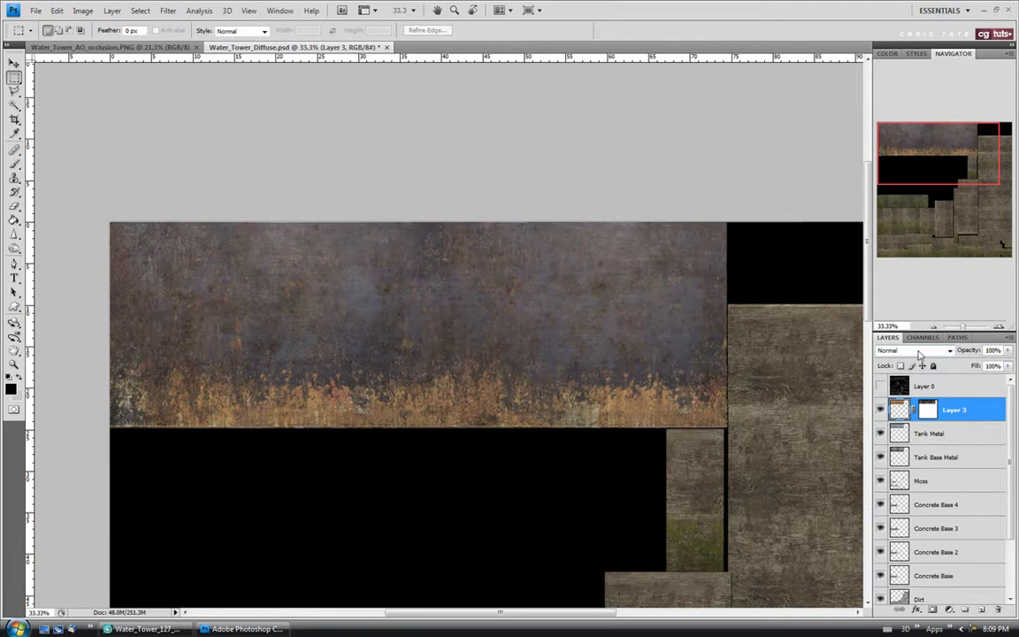
{"action": "left_click", "coordinate": [1007, 350]}
{"action": "left_click_drag", "start_coordinate": [1009, 366], "coordinate": [984, 368]}
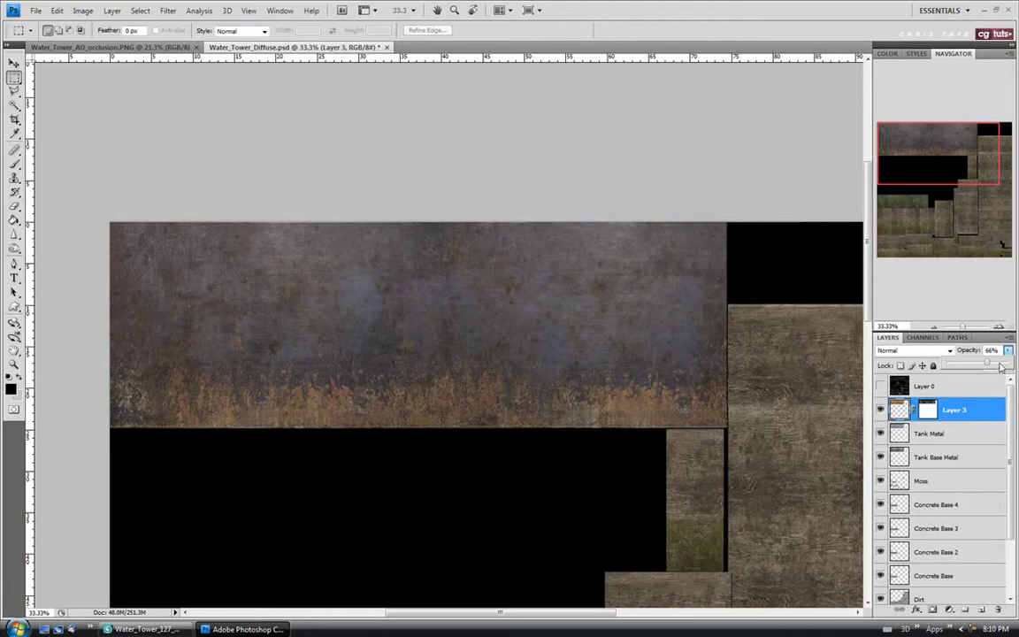
Step: Rename Layer 3 as Tank Rust and keep it as the active layer
{"action": "left_click", "coordinate": [973, 411]}
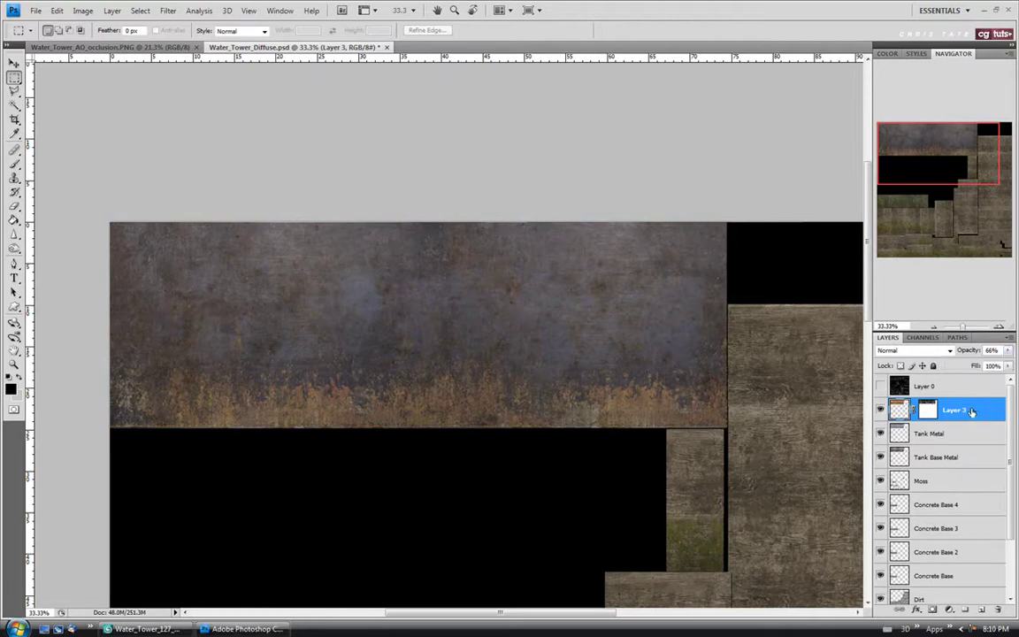
{"action": "double_click", "coordinate": [951, 412]}
{"action": "type", "text": "Tank Rust"}
{"action": "left_click", "coordinate": [978, 433]}
{"action": "left_click", "coordinate": [974, 412]}
Step: Open the Rust_2 image from the Water_Tower_Texture_Source folder
{"action": "left_click", "coordinate": [36, 10]}
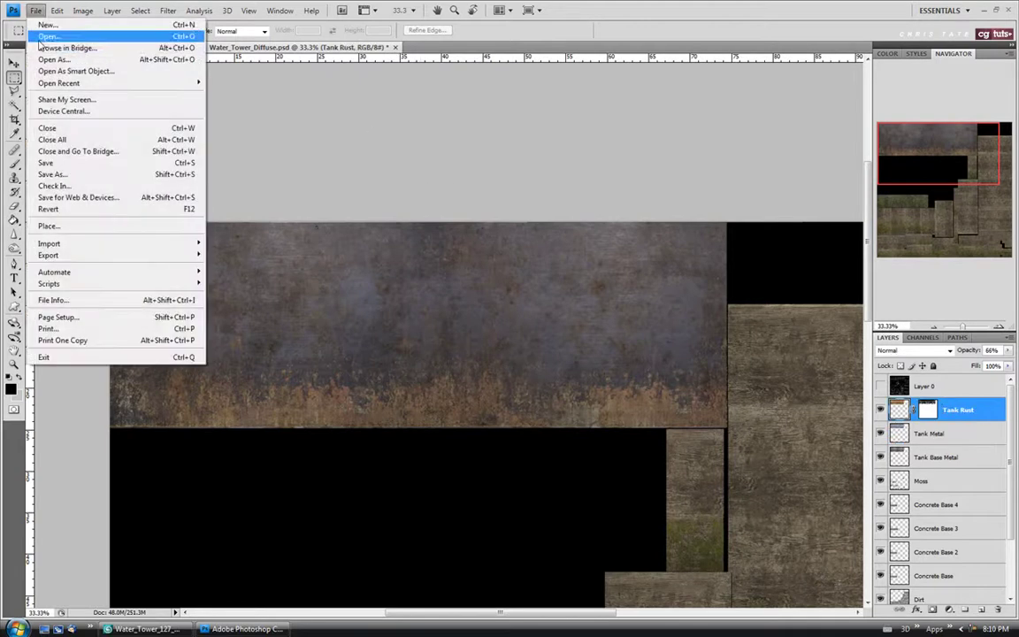
{"action": "left_click", "coordinate": [41, 35]}
{"action": "scroll", "coordinate": [584, 266], "scroll_direction": "down", "scroll_amount": 3}
{"action": "left_click", "coordinate": [405, 299]}
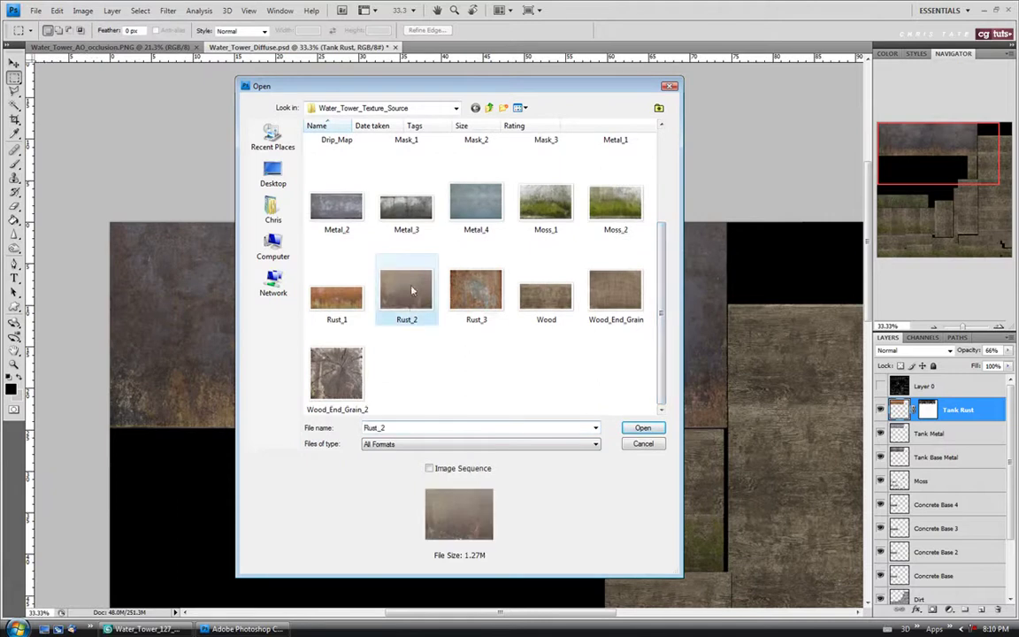
{"action": "left_click", "coordinate": [631, 426]}
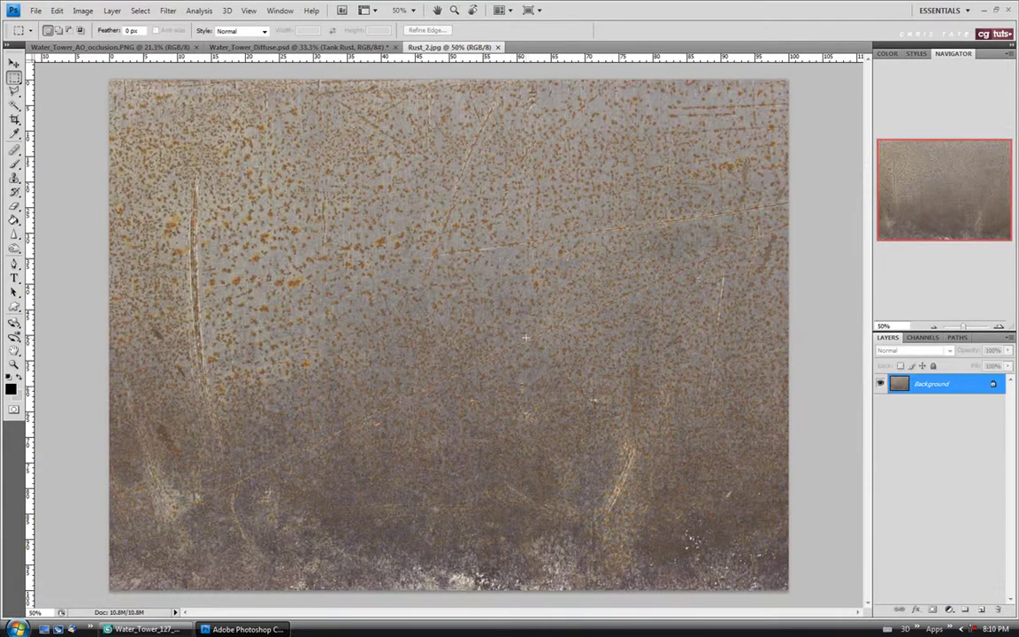
Step: Copy the whole Rust_2 image, close it, and paste it into Water_Tower_Diffuse.psd against the tank strip's left and lower edges
{"action": "key", "text": "ctrl+a"}
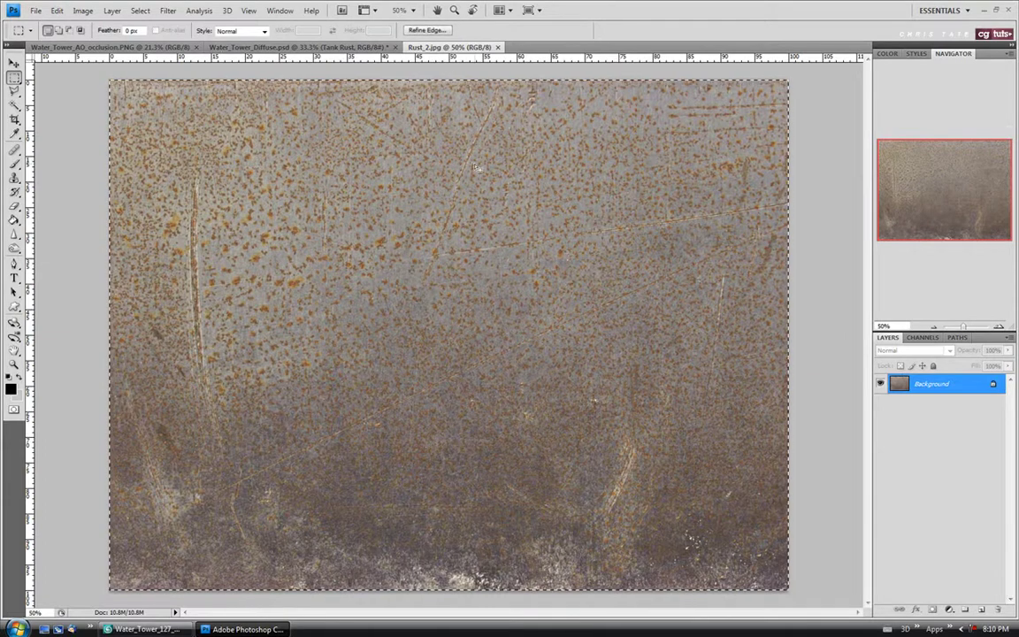
{"action": "left_click", "coordinate": [498, 47]}
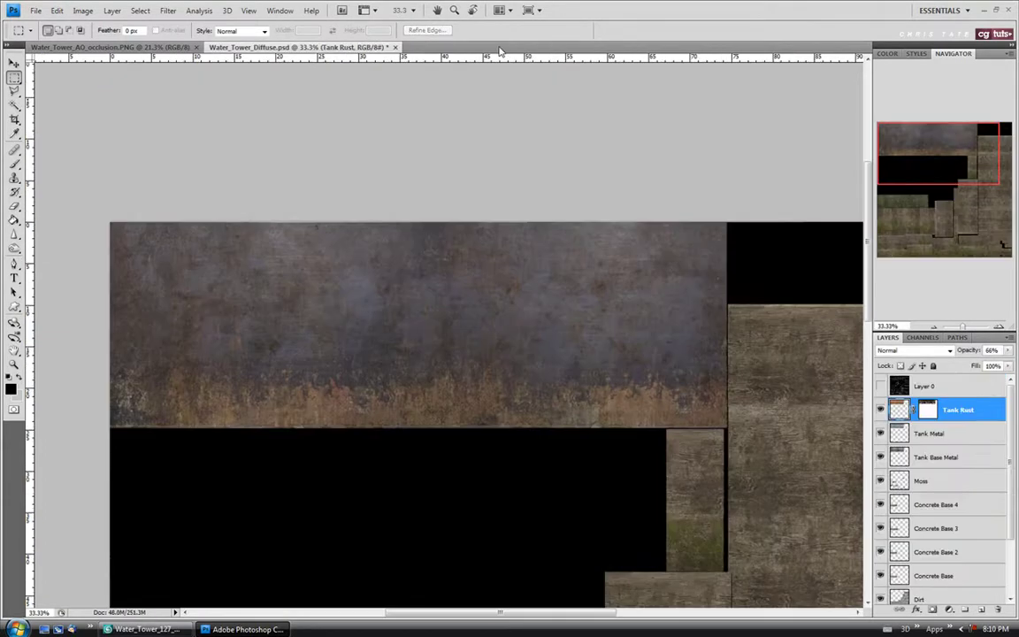
{"action": "key", "text": "ctrl+v"}
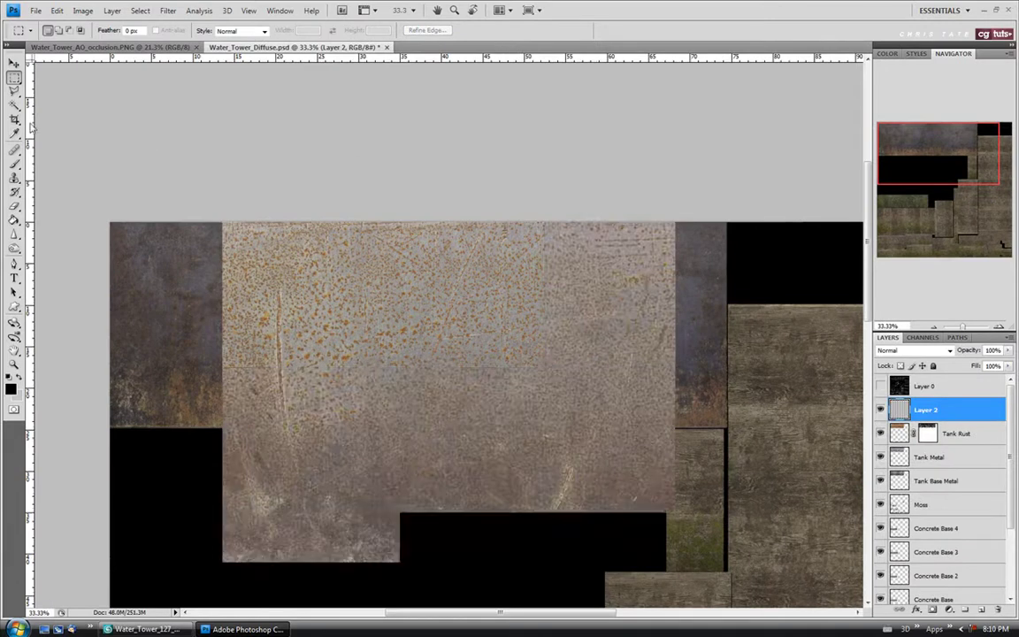
{"action": "key", "text": "v"}
{"action": "left_click_drag", "start_coordinate": [366, 291], "coordinate": [263, 182]}
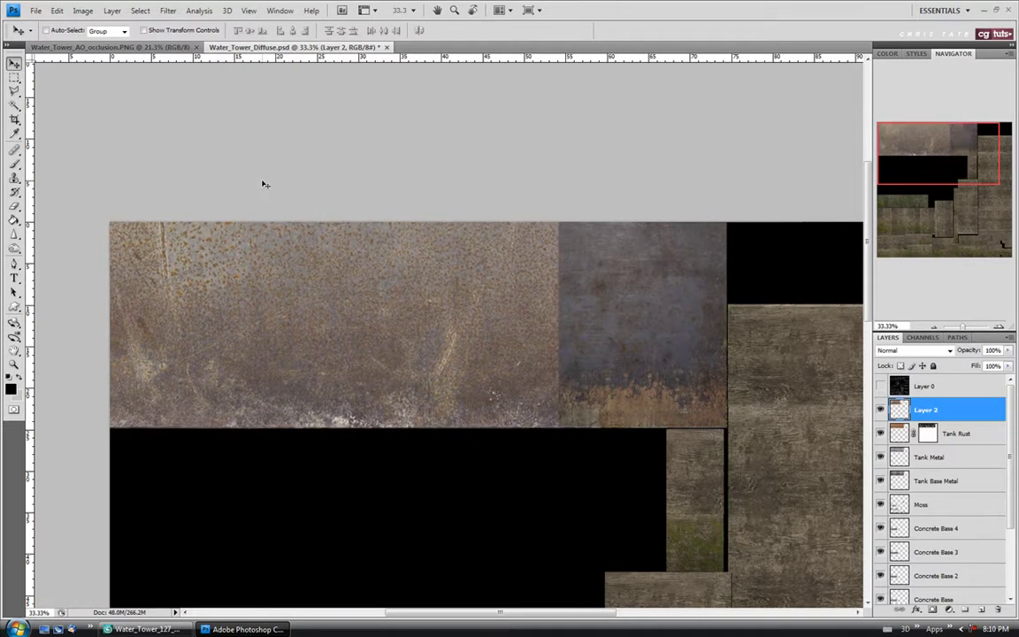
Step: Scale the pasted rust texture proportionally to about 69.1% so it covers the left half of the tank strip
{"action": "key", "text": "ctrl+t"}
{"action": "left_click_drag", "start_coordinate": [558, 88], "coordinate": [385, 230], "text": "shift"}
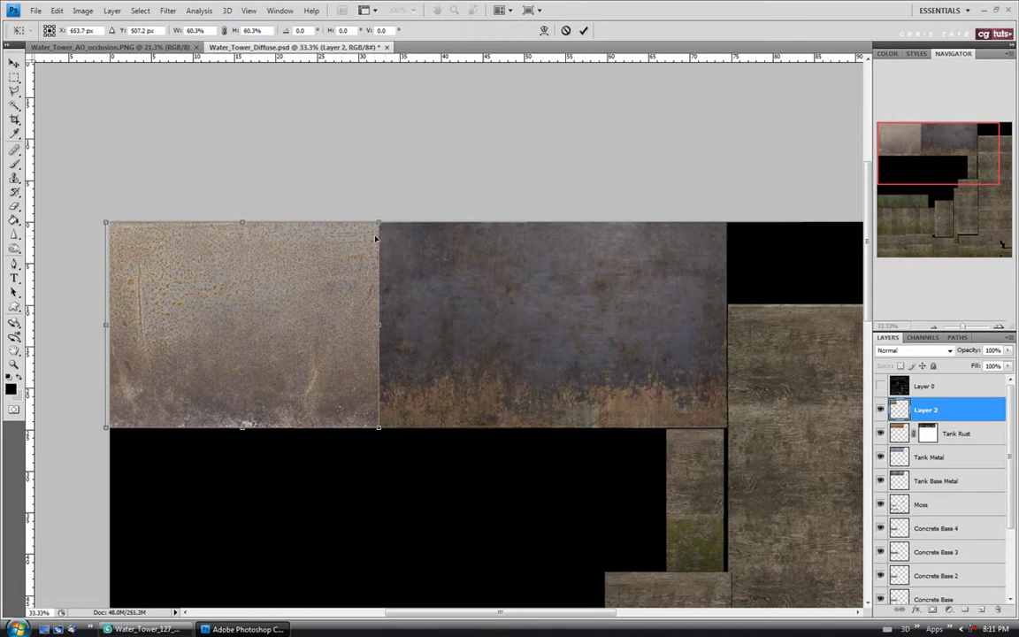
{"action": "left_click_drag", "start_coordinate": [378, 223], "coordinate": [421, 194], "text": "shift"}
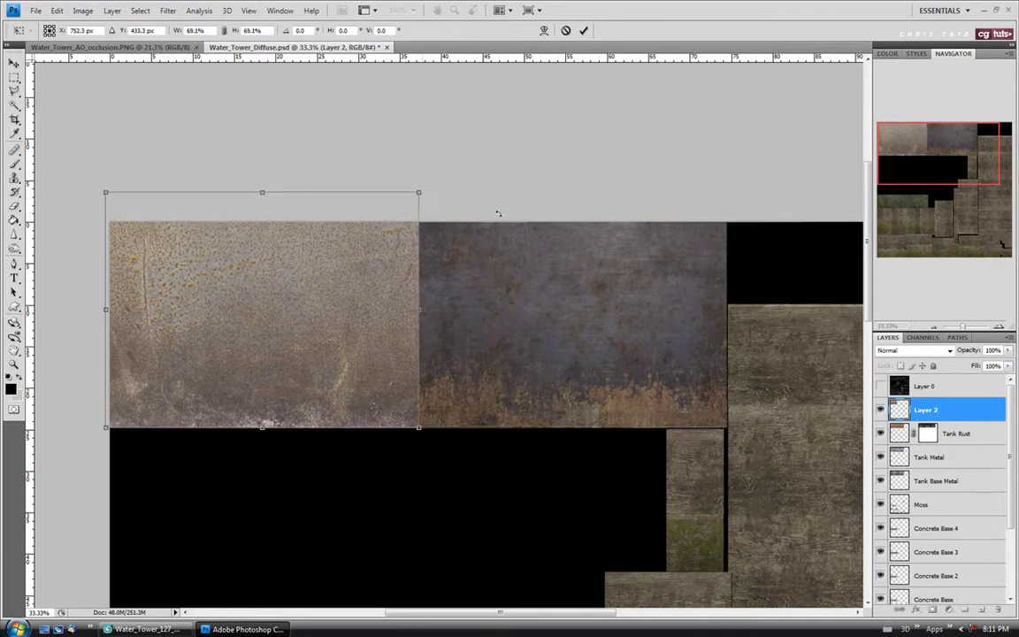
{"action": "key", "text": "Return"}
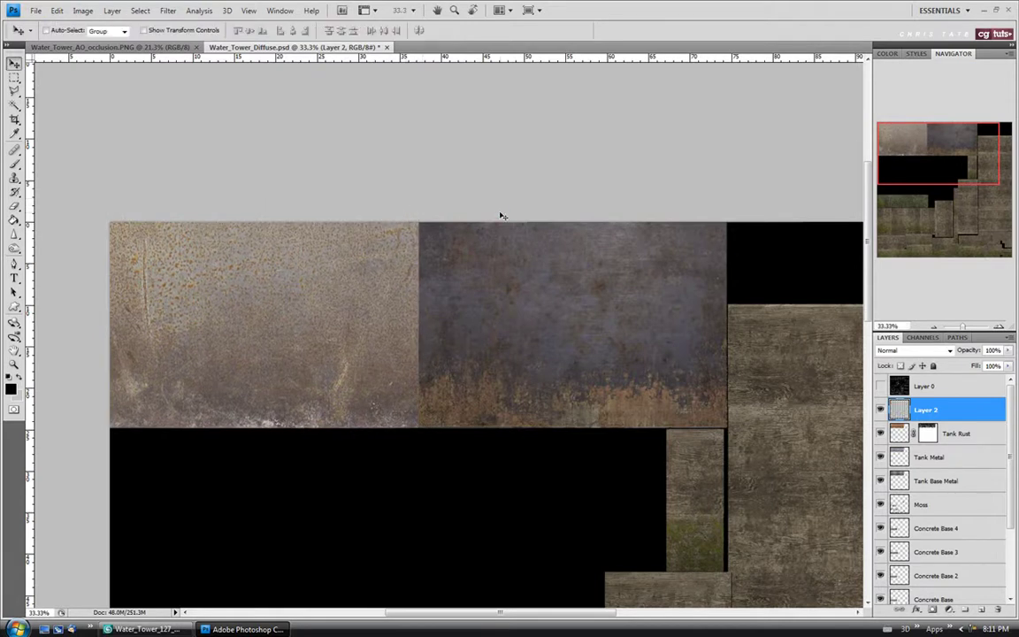
Step: Duplicate the scaled rust texture onto a new layer and place the copy over the right half of the tank strip
{"action": "key", "text": "ctrl+a"}
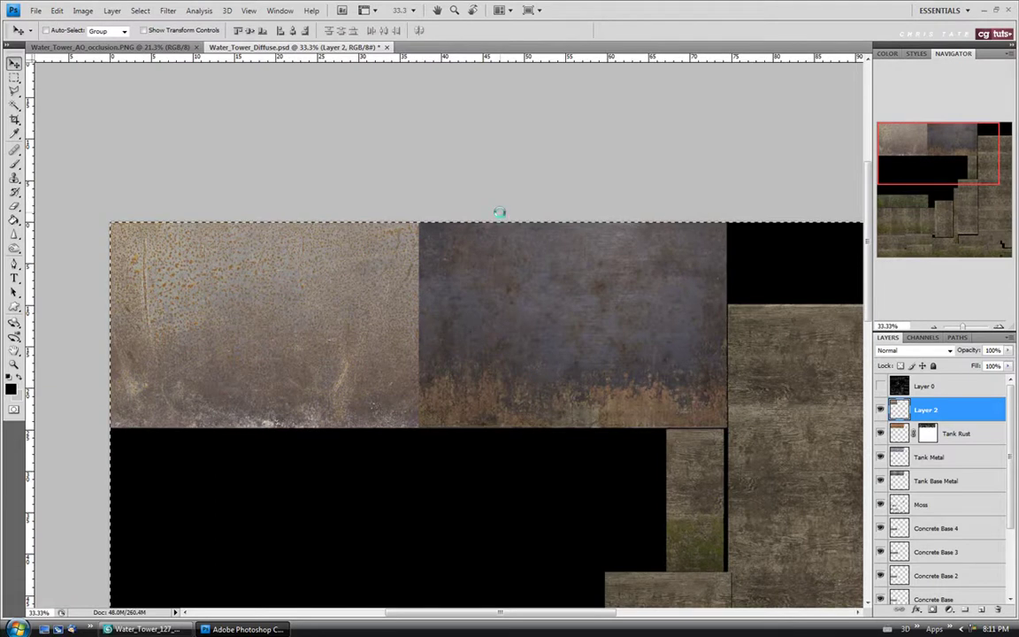
{"action": "key", "text": "ctrl+c"}
{"action": "key", "text": "ctrl+v"}
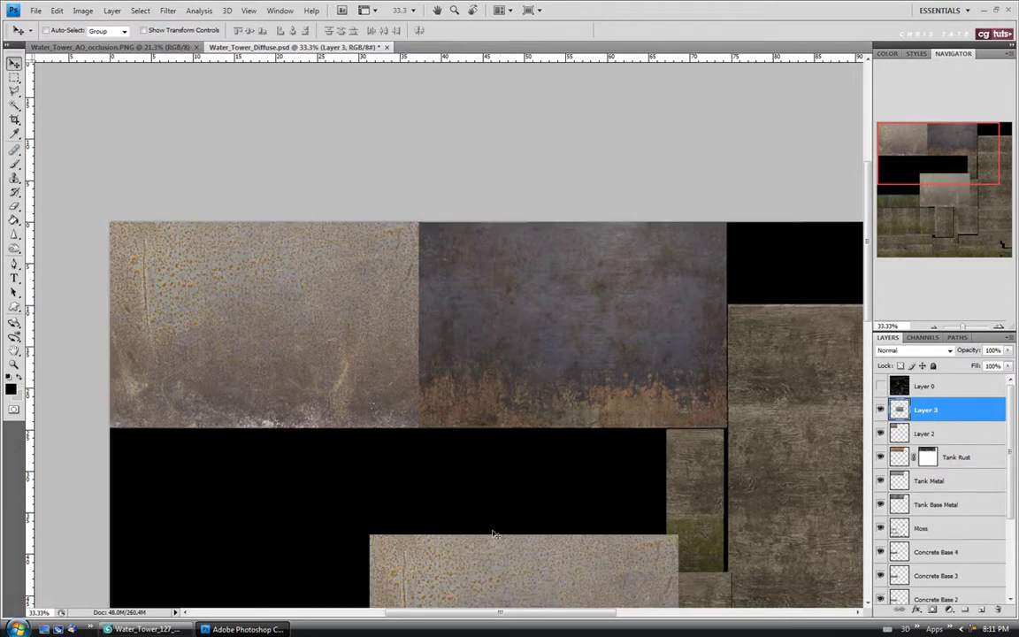
{"action": "left_click_drag", "start_coordinate": [533, 439], "coordinate": [545, 248]}
Step: Flip the copied rust texture horizontally and stretch it to about 104.3% by 100.9%, overlapping the original and reaching the strip's right edge
{"action": "key", "text": "ctrl+t"}
{"action": "right_click", "coordinate": [497, 258]}
{"action": "left_click", "coordinate": [538, 425]}
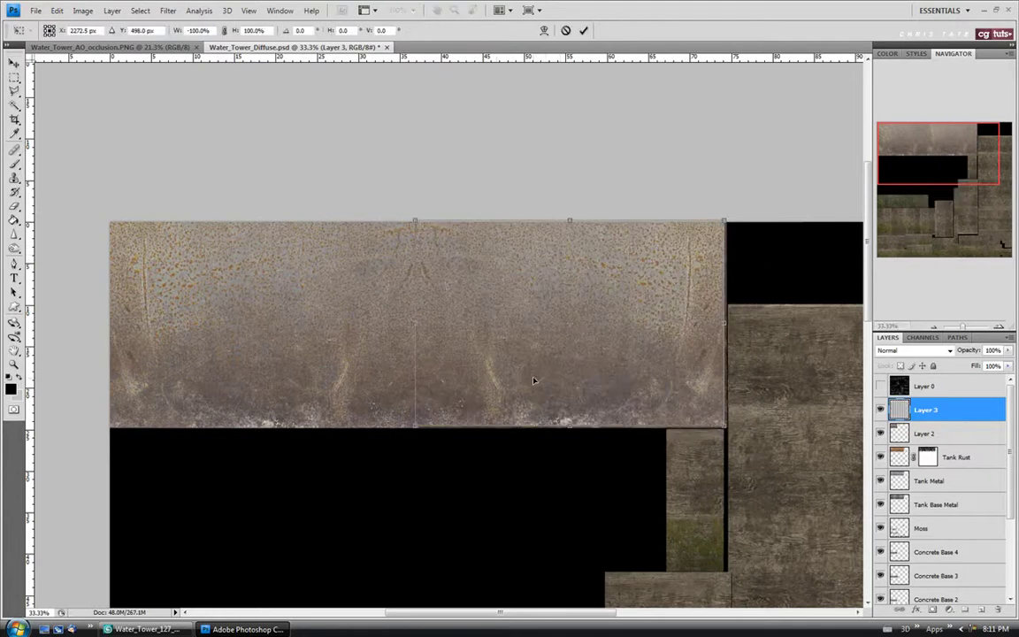
{"action": "left_click_drag", "start_coordinate": [550, 370], "coordinate": [536, 370]}
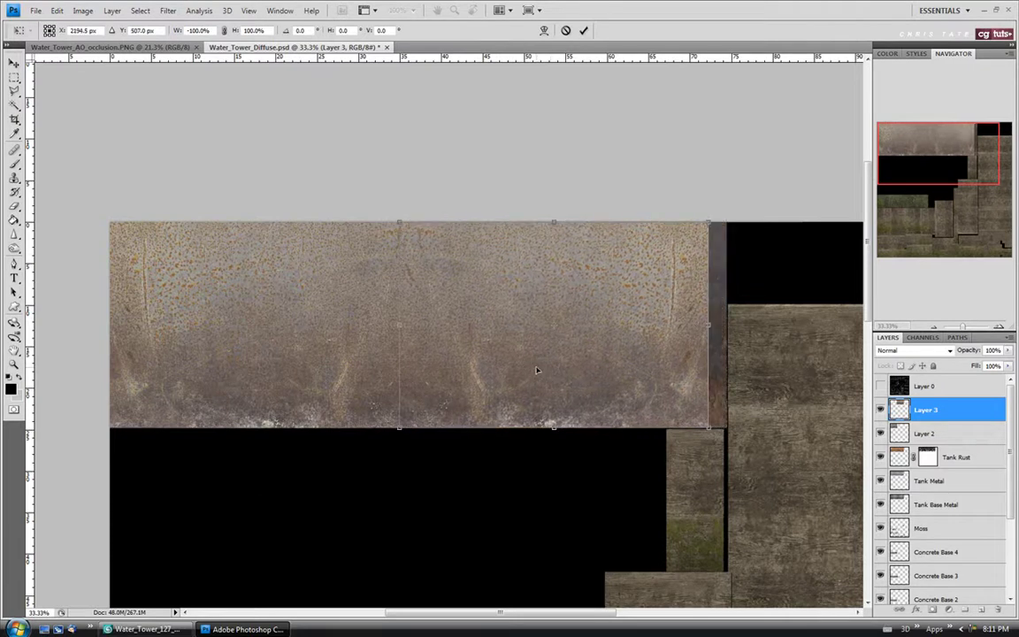
{"action": "left_click_drag", "start_coordinate": [716, 434], "coordinate": [723, 432], "text": "shift"}
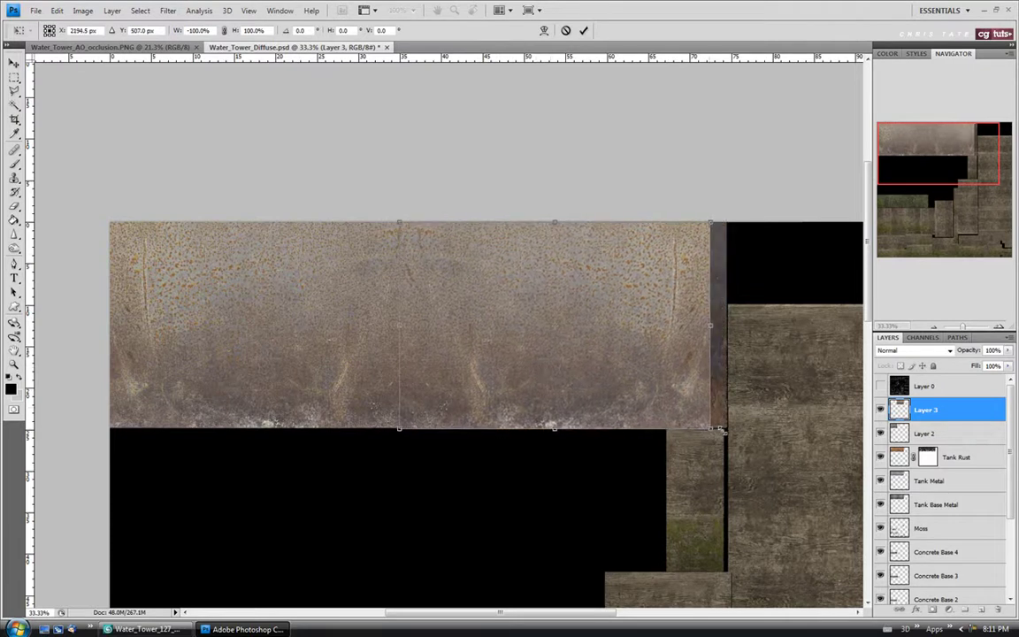
{"action": "left_click_drag", "start_coordinate": [628, 391], "coordinate": [635, 396]}
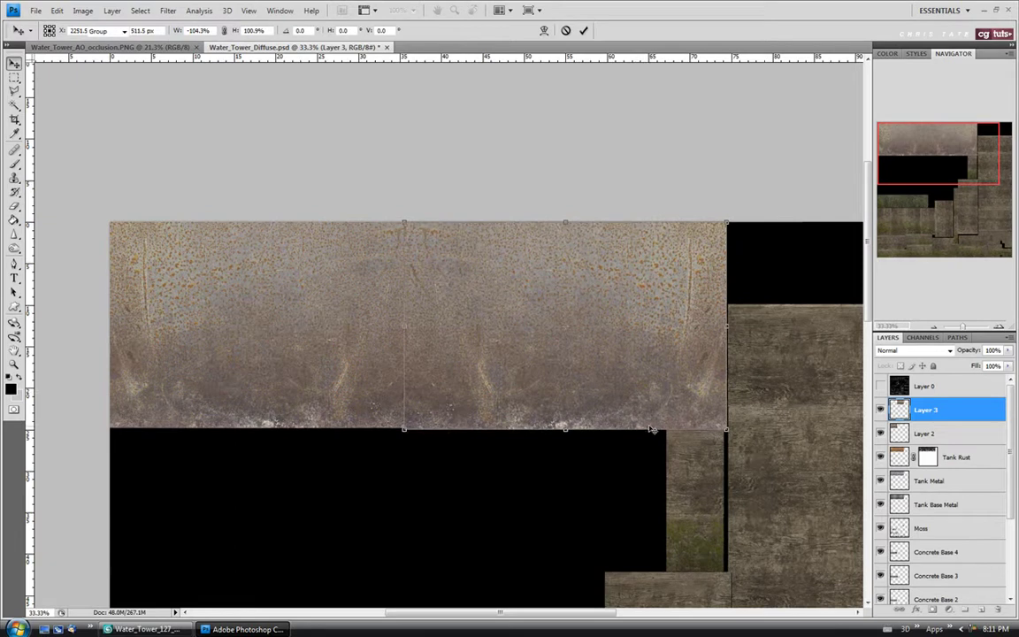
{"action": "key", "text": "Return"}
Step: Check the texture coverage against the Layer 0 UV wireframe, and merge Layer 2 and Layer 3 into one layer
{"action": "left_click", "coordinate": [880, 387]}
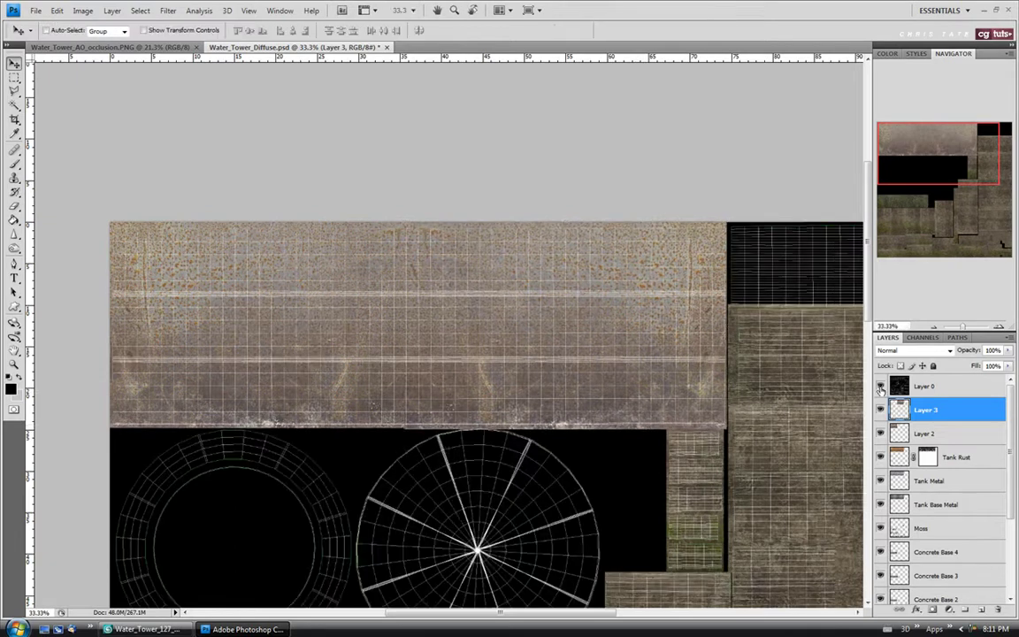
{"action": "left_click", "coordinate": [880, 387]}
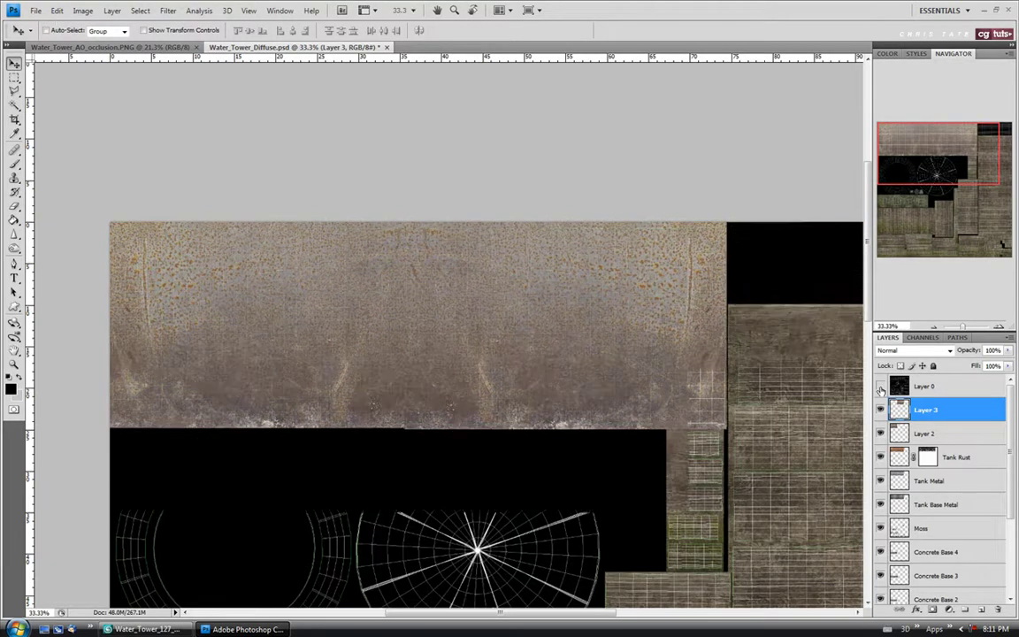
{"action": "left_click", "coordinate": [928, 433], "text": "shift"}
{"action": "key", "text": "ctrl+e"}
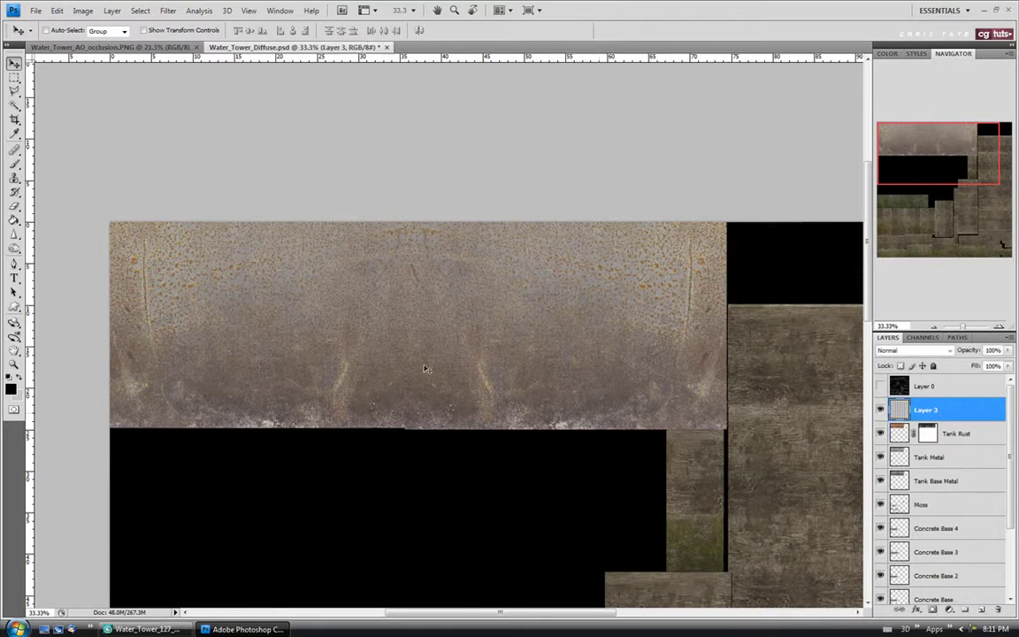
Step: Use the Spot Healing Brush to remove the mirrored pale streaks and scratches around the middle of the merged rust texture
{"action": "key", "text": "z"}
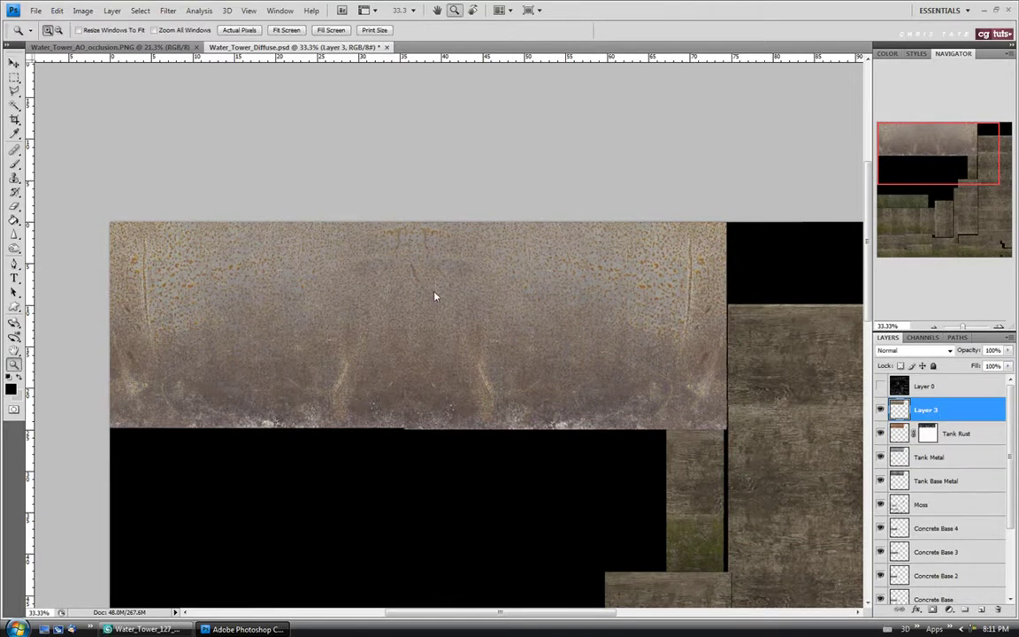
{"action": "left_click", "coordinate": [429, 280]}
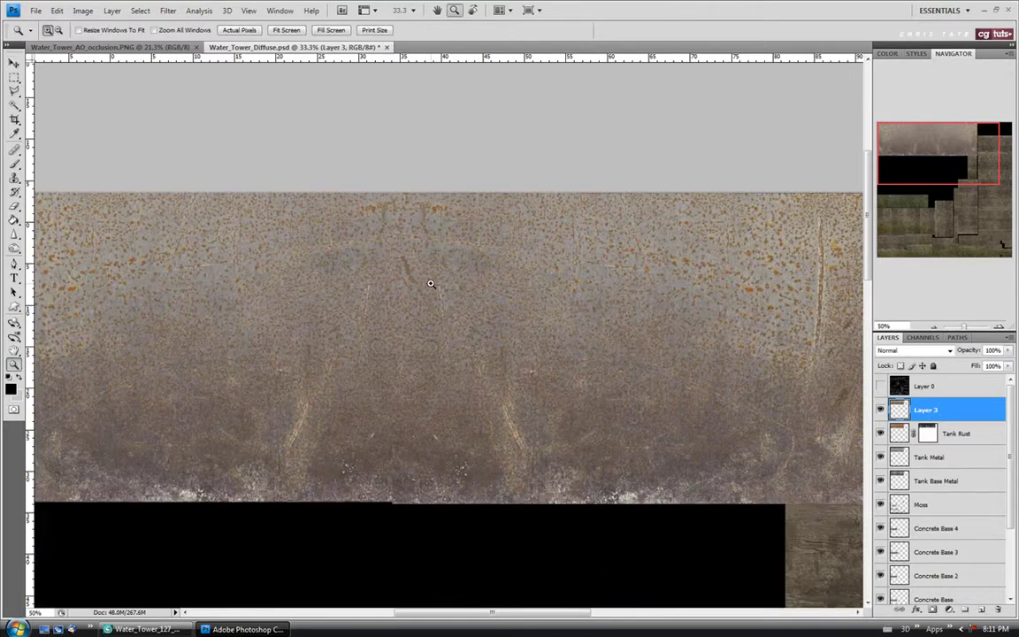
{"action": "left_click", "coordinate": [14, 149]}
{"action": "left_click", "coordinate": [78, 148]}
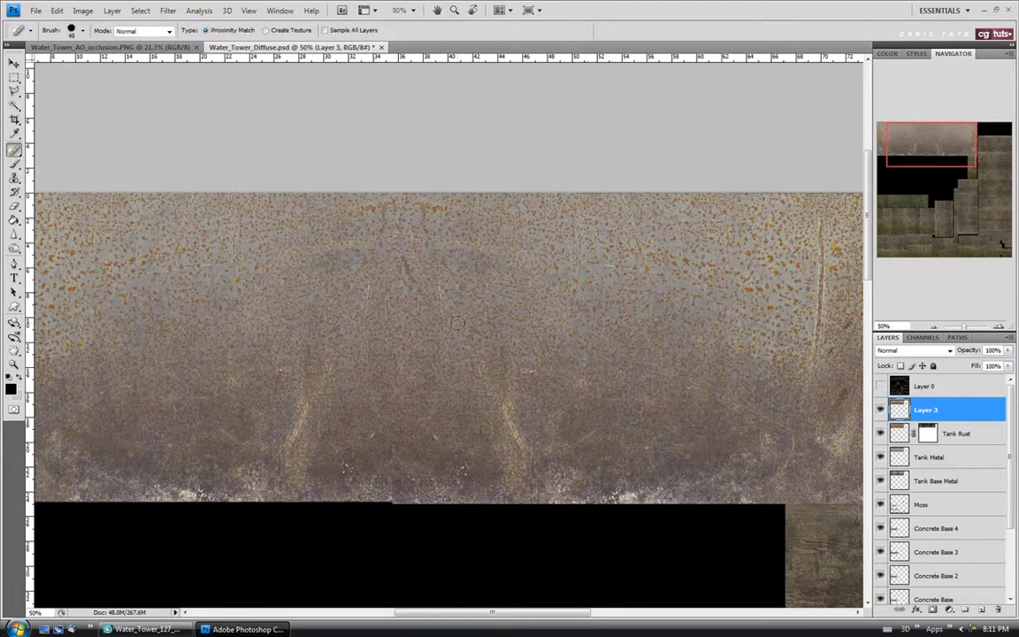
{"action": "left_click_drag", "start_coordinate": [440, 289], "coordinate": [451, 367]}
{"action": "left_click_drag", "start_coordinate": [367, 286], "coordinate": [358, 368]}
{"action": "mouse_move", "coordinate": [399, 234]}
{"action": "left_mouse_down"}
{"action": "mouse_move", "coordinate": [484, 240]}
{"action": "mouse_move", "coordinate": [664, 278]}
{"action": "left_mouse_up"}
{"action": "left_click_drag", "start_coordinate": [507, 407], "coordinate": [526, 446]}
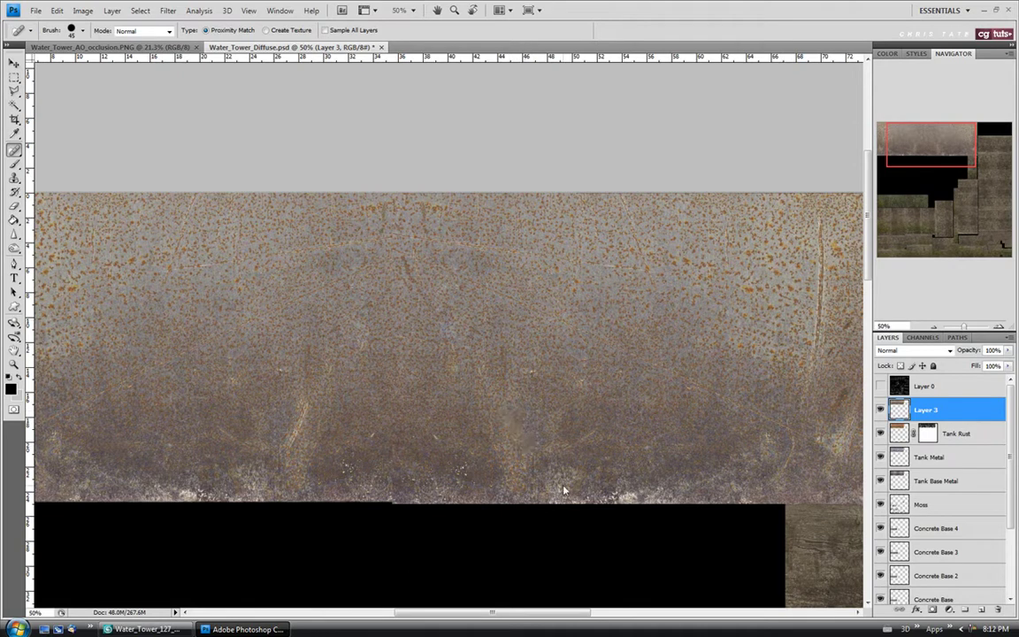
Step: Heal the remaining small light marks and curved scratches across the lower half of the rust texture
{"action": "mouse_move", "coordinate": [593, 433]}
{"action": "left_mouse_down"}
{"action": "mouse_move", "coordinate": [558, 453]}
{"action": "mouse_move", "coordinate": [709, 443]}
{"action": "left_mouse_up"}
{"action": "left_click", "coordinate": [582, 382]}
{"action": "left_click", "coordinate": [277, 372]}
{"action": "left_click_drag", "start_coordinate": [220, 427], "coordinate": [262, 453]}
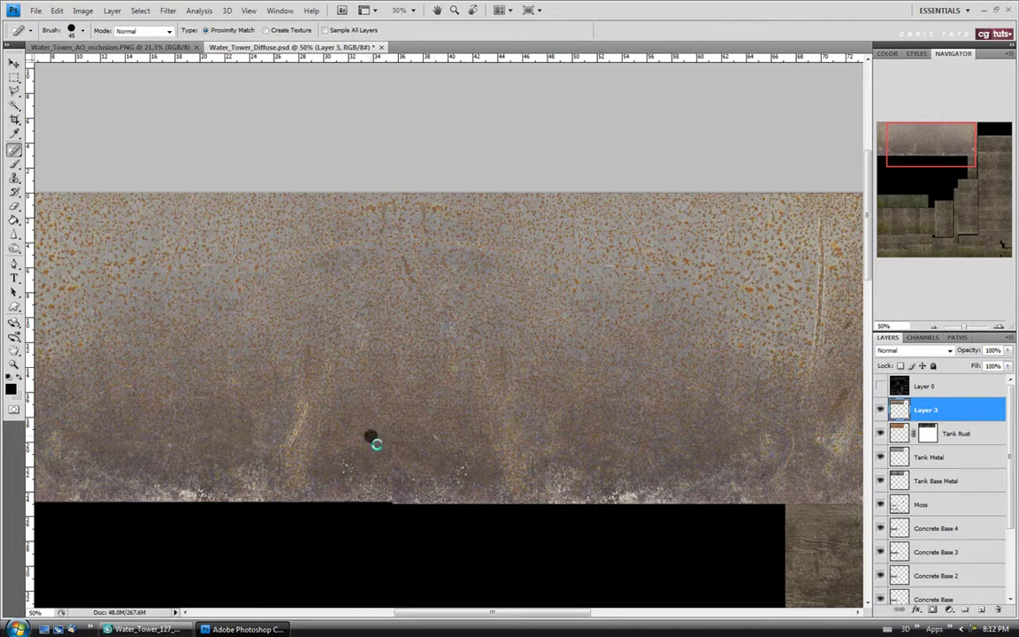
{"action": "left_click_drag", "start_coordinate": [778, 473], "coordinate": [796, 444]}
Step: Try to remove the dark mark near the rust texture's right edge with the Spot Healing Brush
{"action": "left_click", "coordinate": [847, 325]}
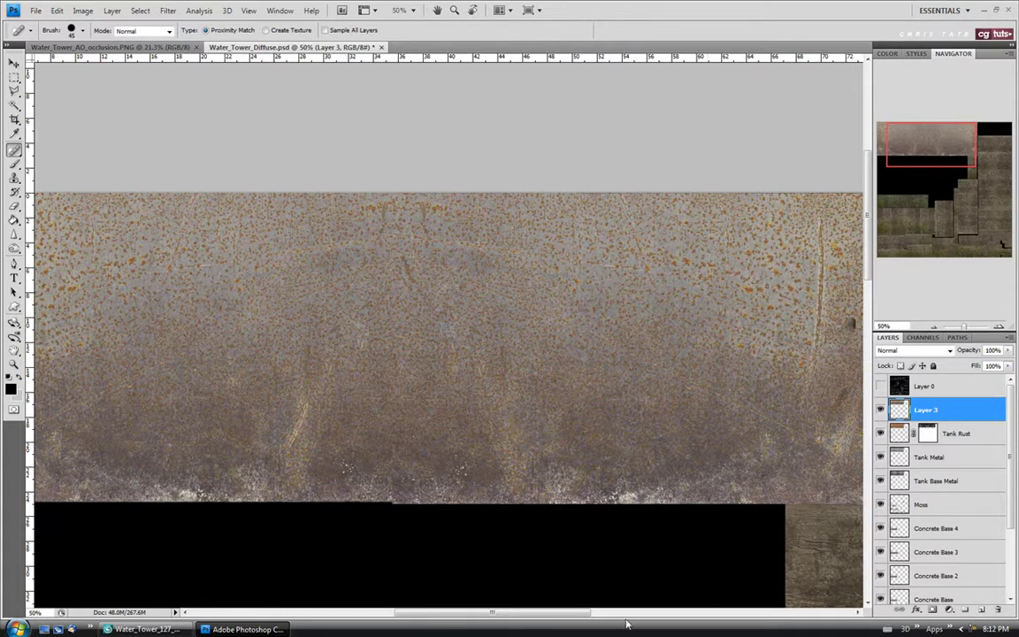
{"action": "left_click_drag", "start_coordinate": [560, 621], "coordinate": [590, 621]}
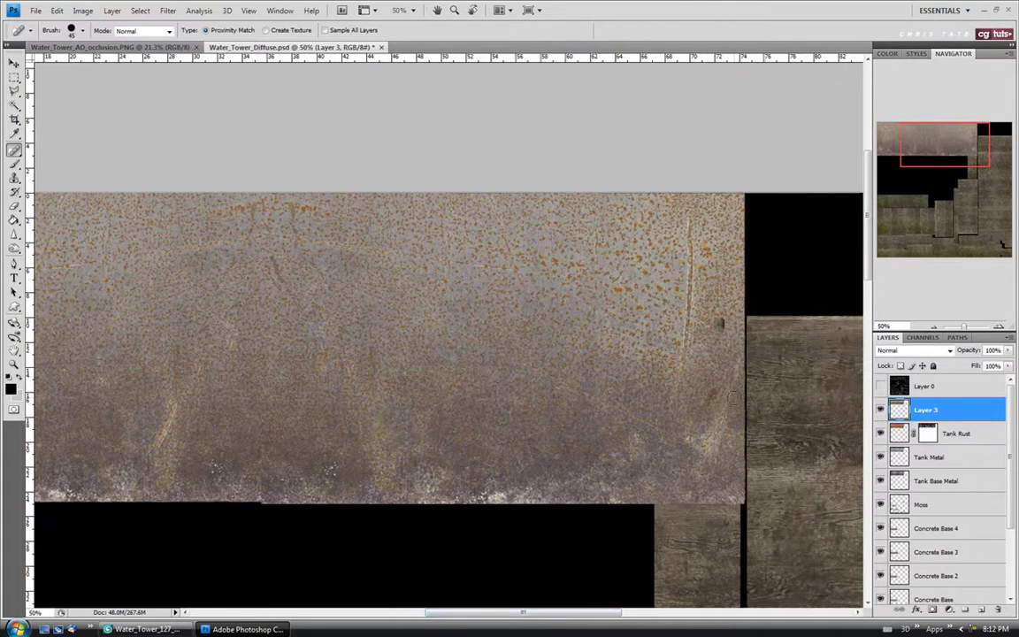
{"action": "key", "text": "ctrl+z"}
Step: Use the Patch tool to replace the long vertical scratch near the rust texture's right edge with cleaner metal to its left
{"action": "left_click", "coordinate": [15, 150]}
{"action": "left_click", "coordinate": [62, 172]}
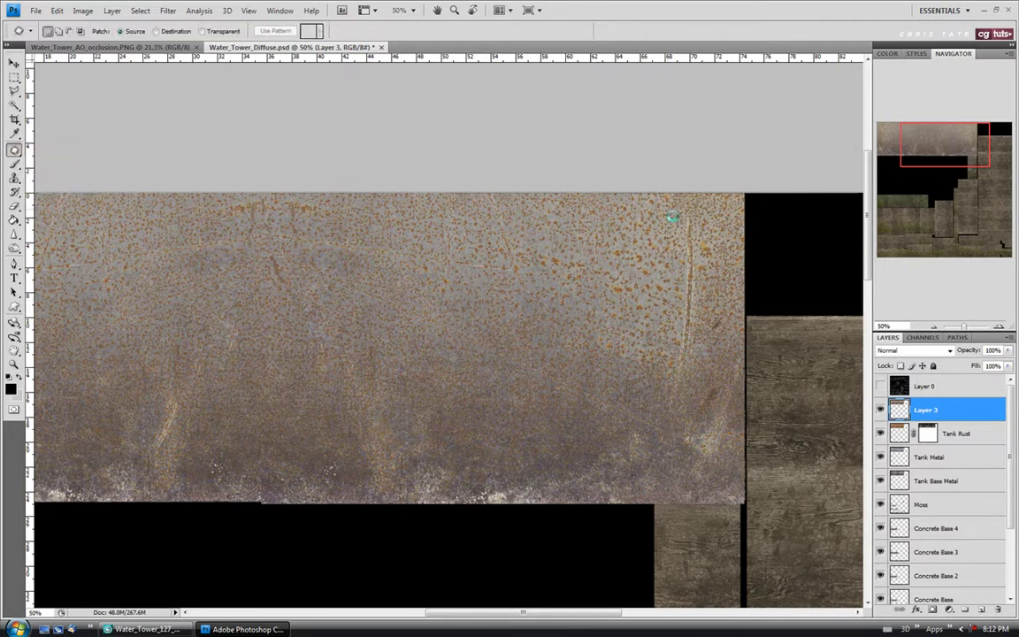
{"action": "left_click_drag", "start_coordinate": [669, 209], "coordinate": [669, 428]}
{"action": "left_click_drag", "start_coordinate": [689, 292], "coordinate": [549, 295]}
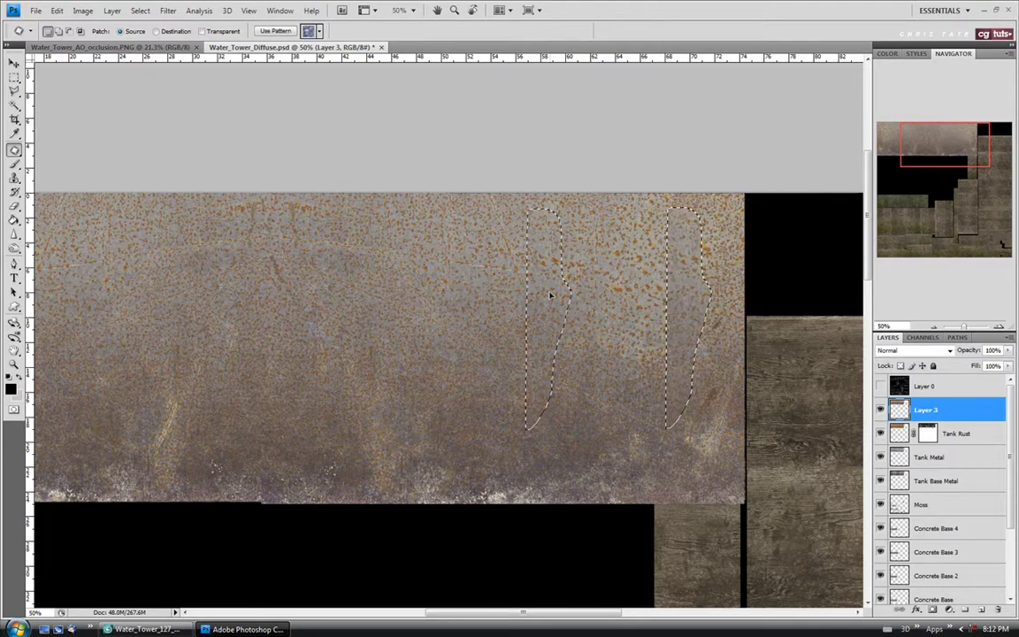
{"action": "left_click_drag", "start_coordinate": [590, 355], "coordinate": [592, 348]}
{"action": "key", "text": "ctrl+d"}
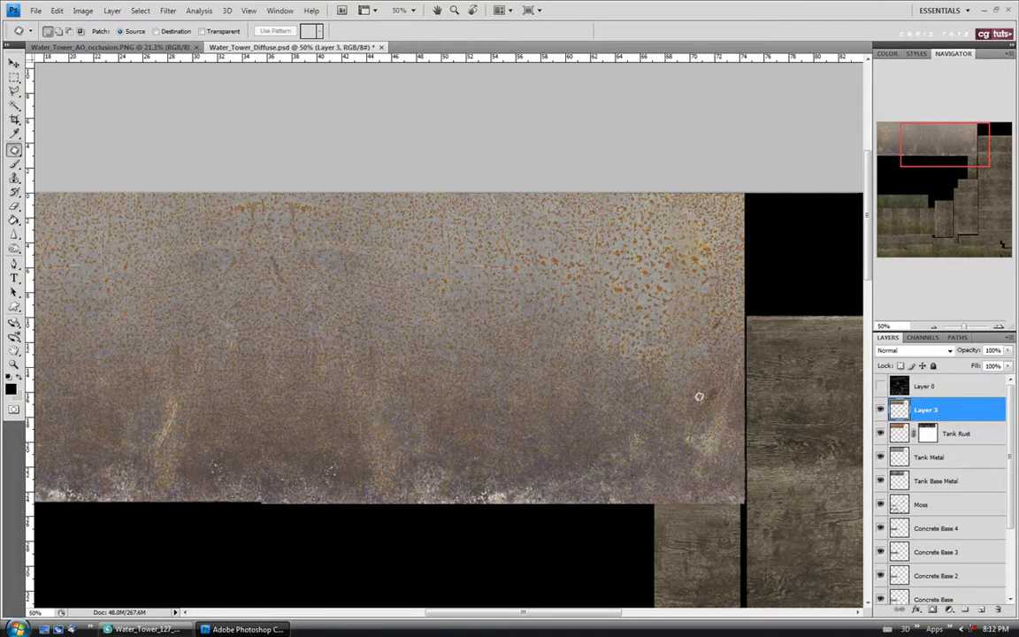
Step: Patch the small light scratch near the upper middle of the rust texture with clean texture from above and to its left
{"action": "left_click_drag", "start_coordinate": [590, 617], "coordinate": [537, 617]}
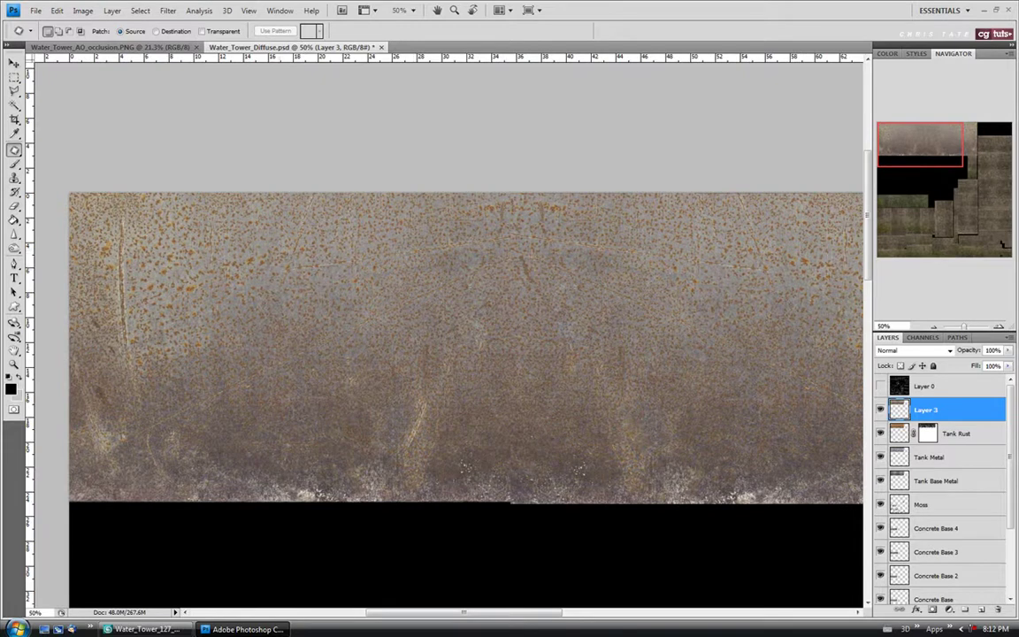
{"action": "mouse_move", "coordinate": [504, 237]}
{"action": "left_mouse_down"}
{"action": "mouse_move", "coordinate": [398, 247]}
{"action": "mouse_move", "coordinate": [292, 302]}
{"action": "mouse_move", "coordinate": [386, 352]}
{"action": "left_mouse_up"}
{"action": "key", "text": "ctrl+d"}
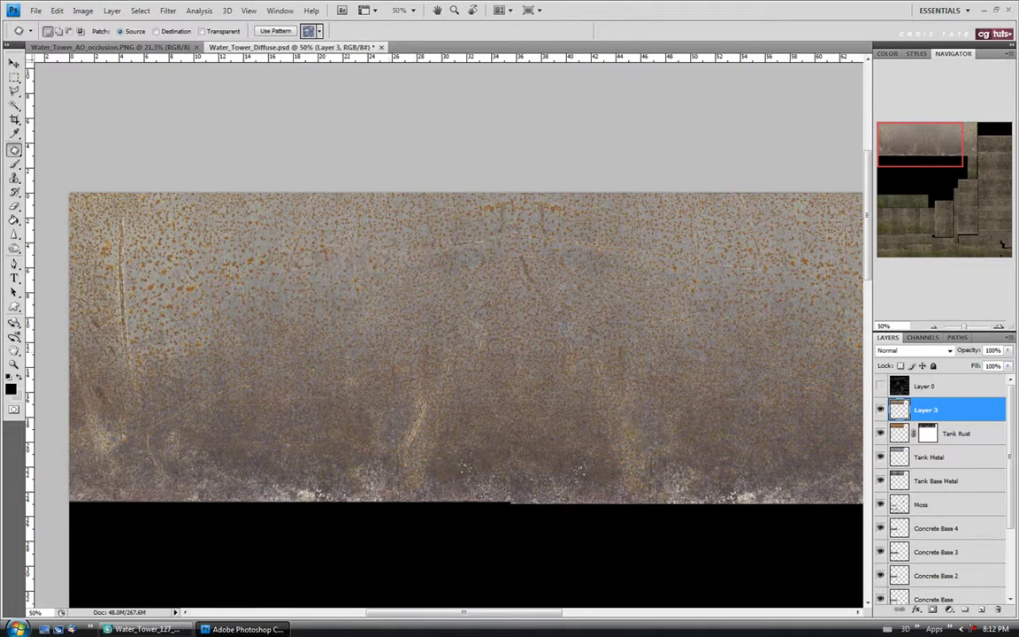
{"action": "mouse_move", "coordinate": [389, 217]}
{"action": "left_mouse_down"}
{"action": "mouse_move", "coordinate": [469, 256]}
{"action": "mouse_move", "coordinate": [459, 228]}
{"action": "mouse_move", "coordinate": [358, 227]}
{"action": "mouse_move", "coordinate": [395, 295]}
{"action": "left_mouse_up"}
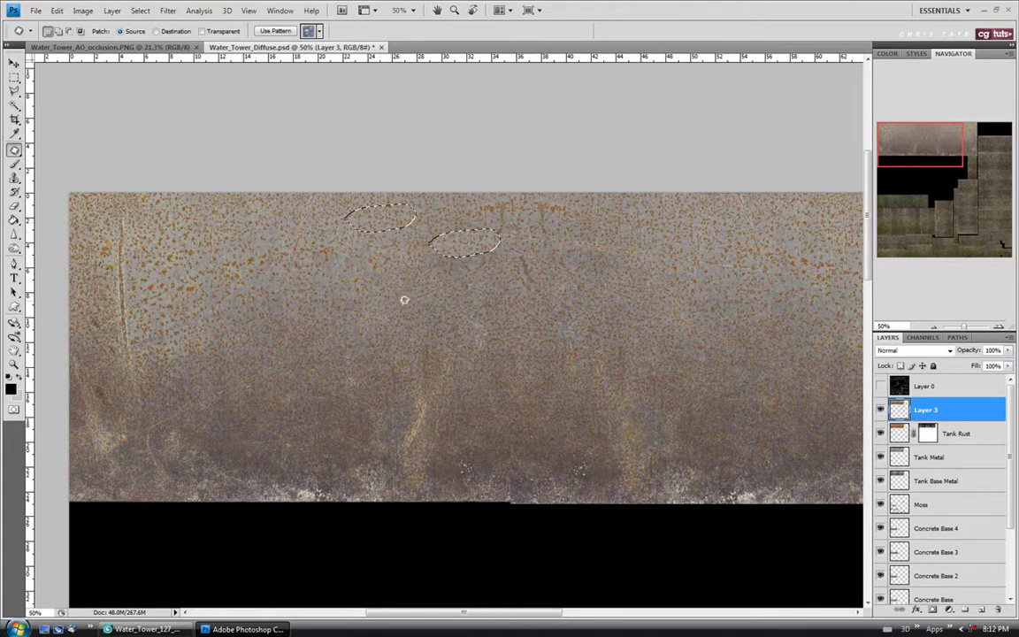
Step: Patch the remaining dark smudges and the mirrored mark along the upper part of the rust texture with cleaner metal nearby
{"action": "key", "text": "ctrl+d"}
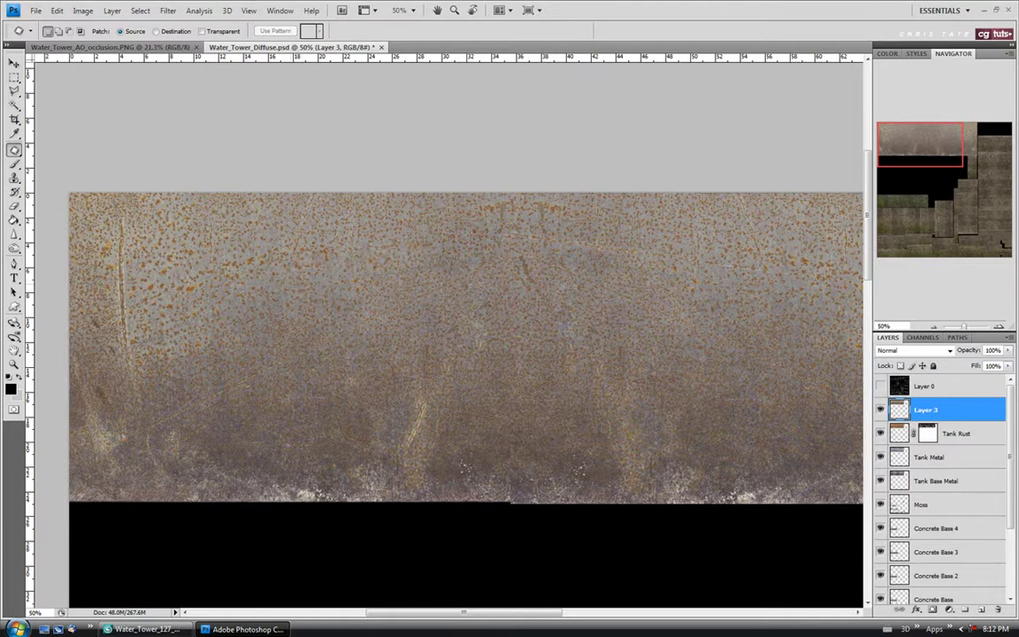
{"action": "mouse_move", "coordinate": [257, 258]}
{"action": "left_mouse_down"}
{"action": "mouse_move", "coordinate": [332, 261]}
{"action": "mouse_move", "coordinate": [256, 265]}
{"action": "mouse_move", "coordinate": [384, 314]}
{"action": "left_mouse_up"}
{"action": "key", "text": "ctrl+d"}
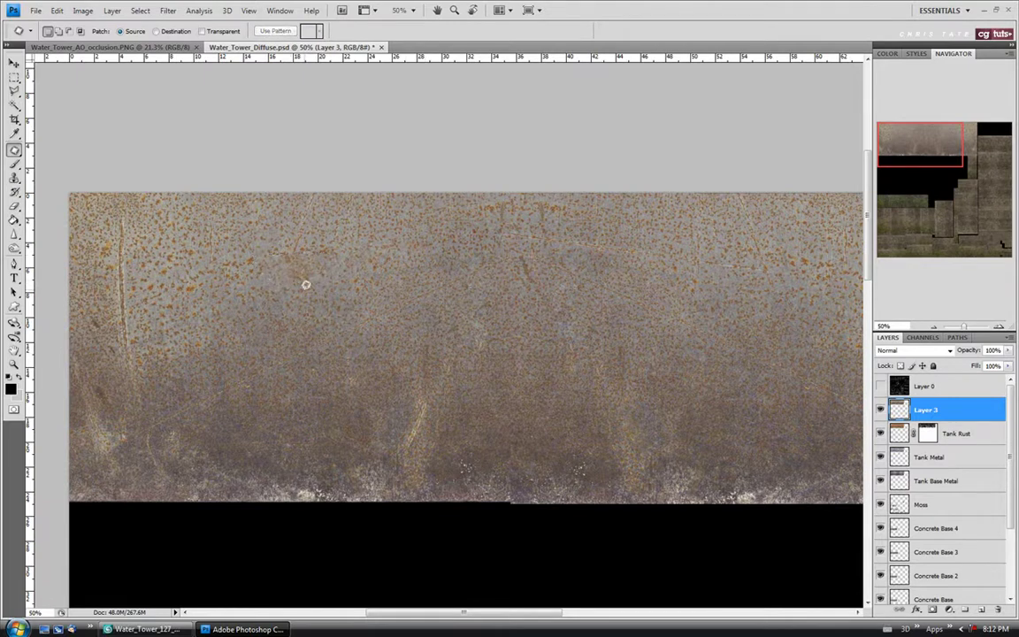
{"action": "mouse_move", "coordinate": [323, 260]}
{"action": "left_mouse_down"}
{"action": "mouse_move", "coordinate": [300, 276]}
{"action": "mouse_move", "coordinate": [313, 289]}
{"action": "mouse_move", "coordinate": [339, 267]}
{"action": "mouse_move", "coordinate": [322, 260]}
{"action": "left_mouse_up"}
{"action": "key", "text": "ctrl+d"}
{"action": "mouse_move", "coordinate": [528, 204]}
{"action": "left_mouse_down"}
{"action": "mouse_move", "coordinate": [591, 215]}
{"action": "mouse_move", "coordinate": [553, 237]}
{"action": "left_mouse_up"}
{"action": "key", "text": "ctrl+d"}
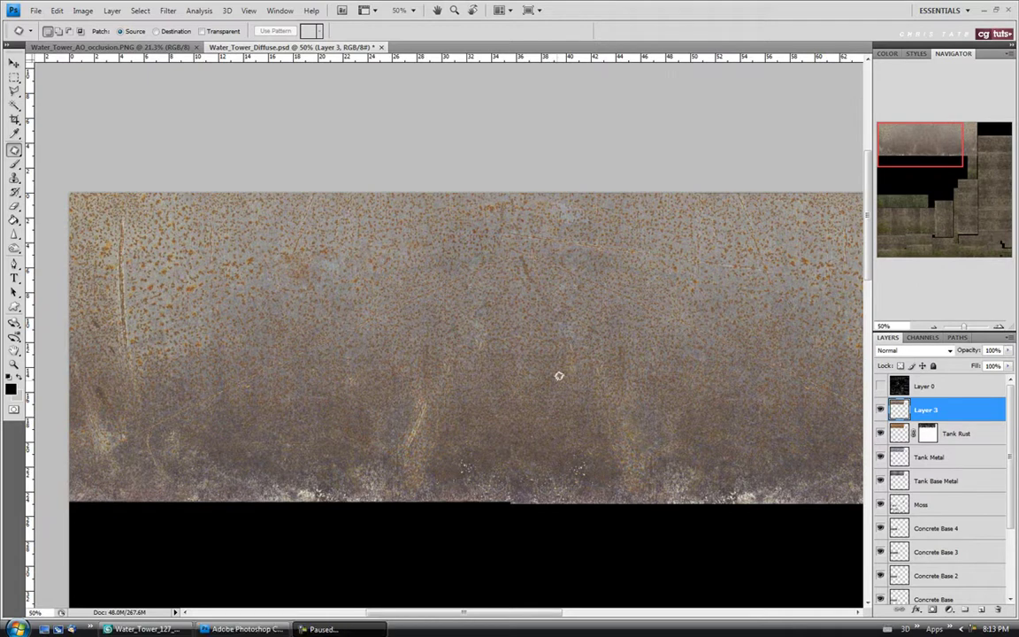
Step: Set the new rust layer's blend mode to Multiply and lower its opacity to 71%
{"action": "left_click", "coordinate": [912, 350]}
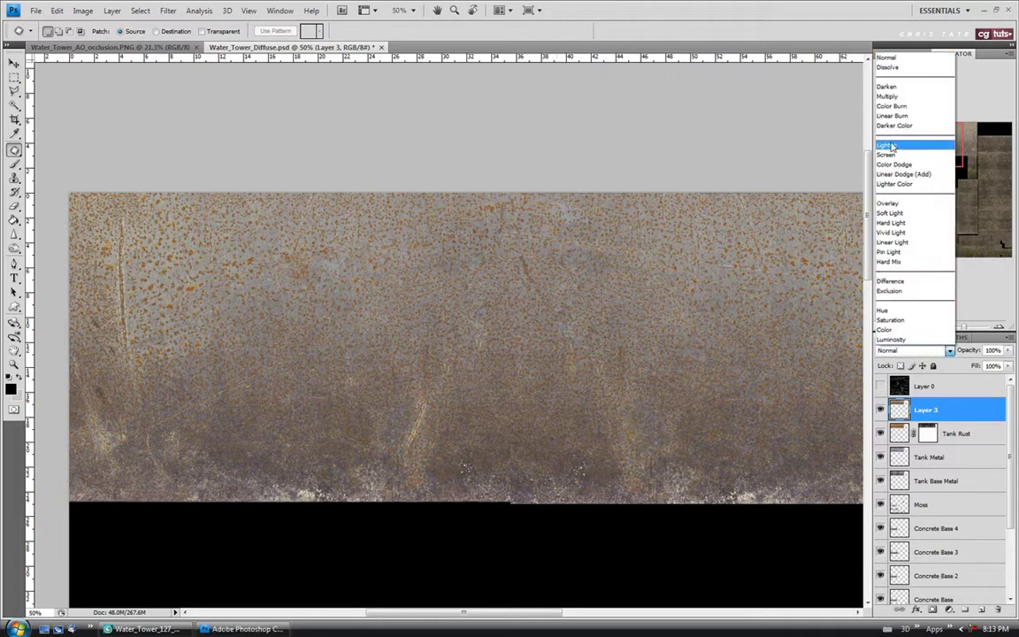
{"action": "left_click", "coordinate": [888, 96]}
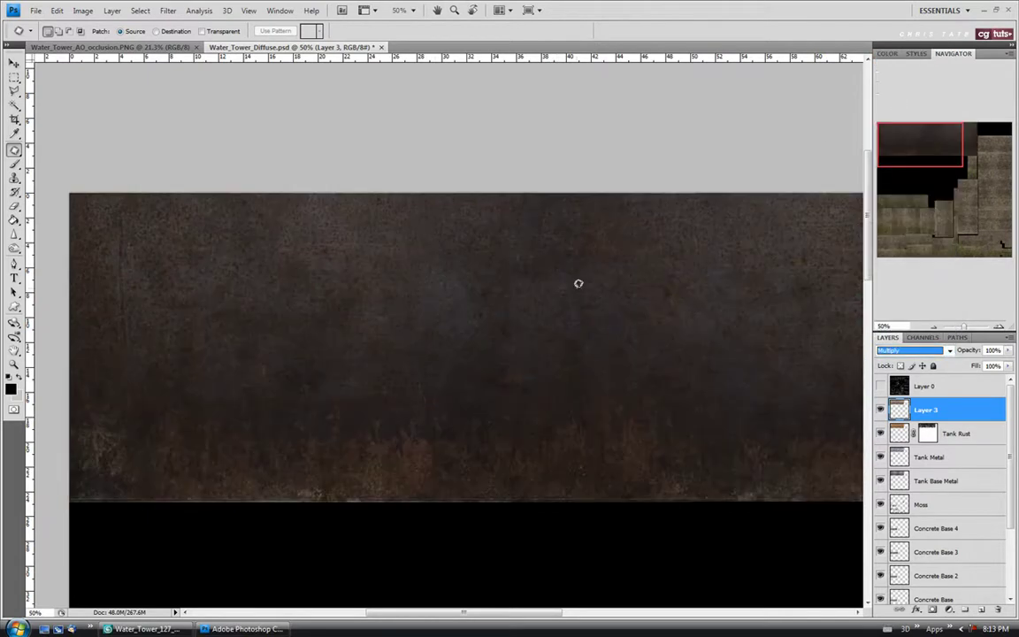
{"action": "left_click", "coordinate": [14, 364]}
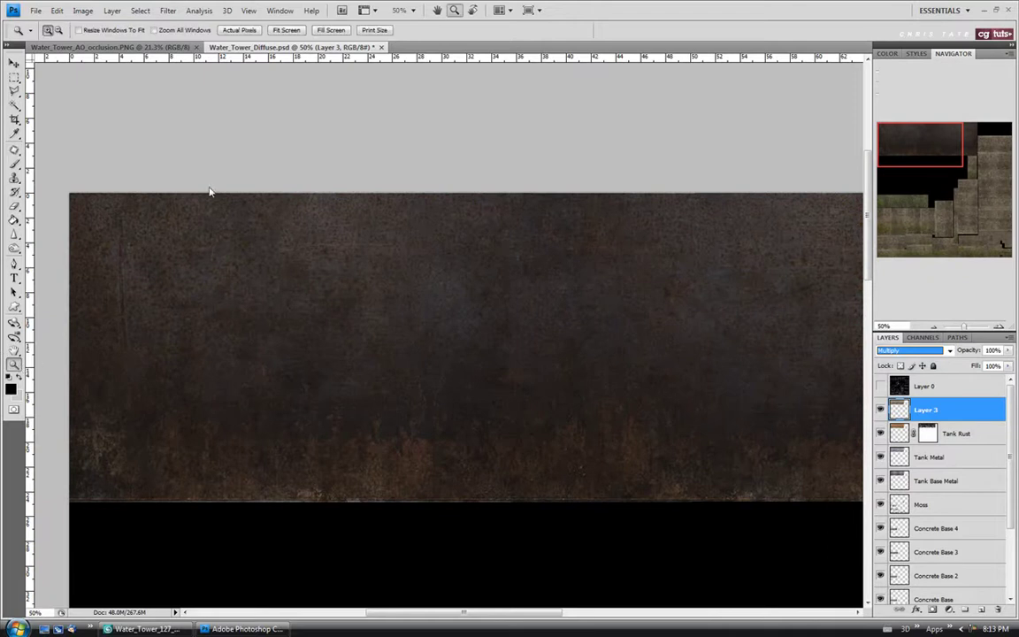
{"action": "left_click", "coordinate": [284, 30]}
{"action": "left_click", "coordinate": [274, 111]}
{"action": "left_click", "coordinate": [265, 99]}
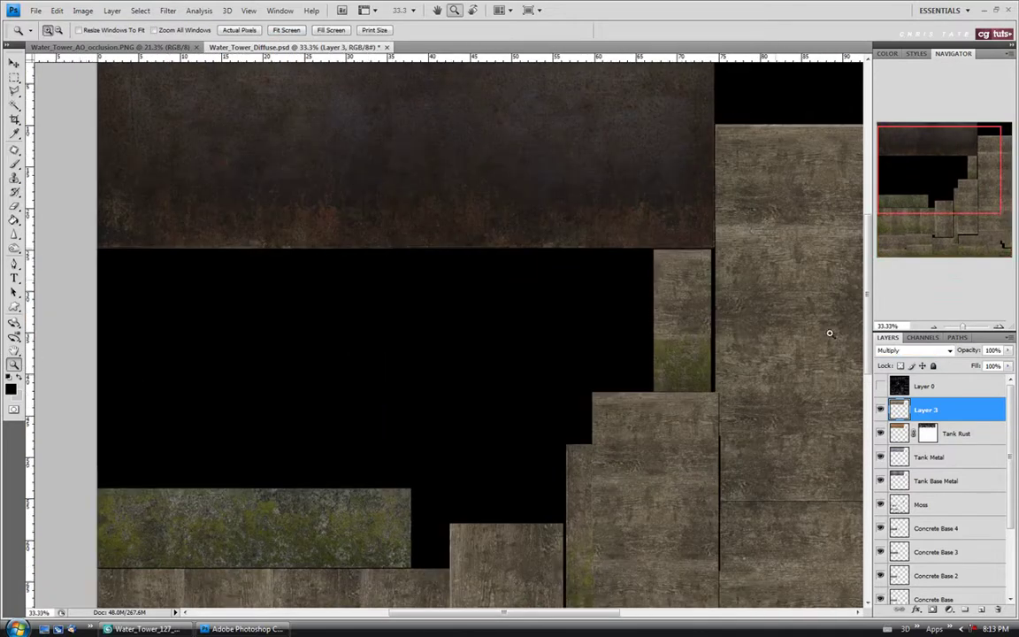
{"action": "scroll", "coordinate": [769, 305], "scroll_direction": "up", "scroll_amount": 3}
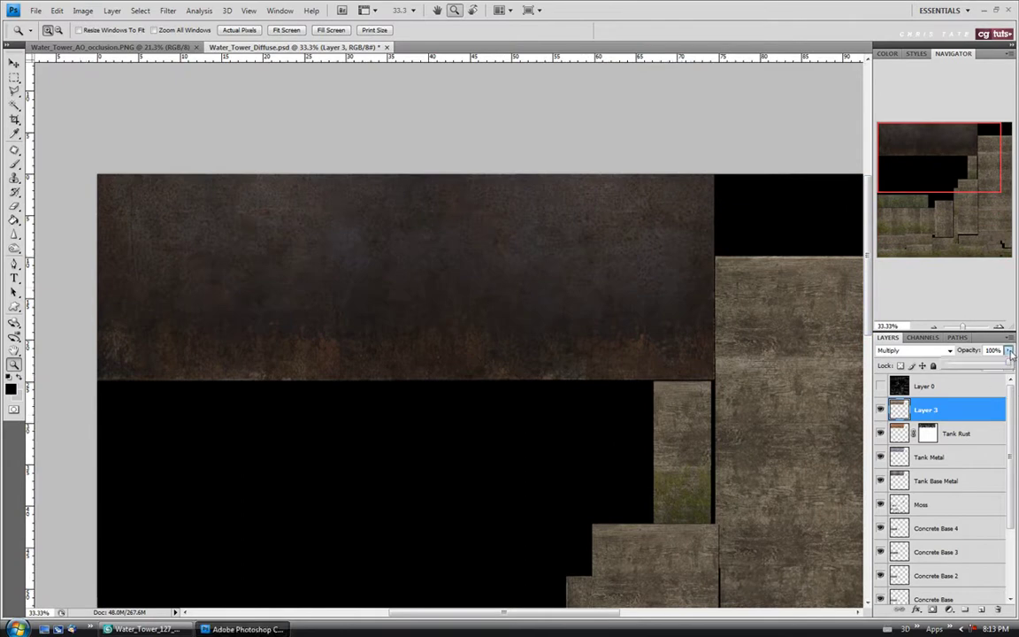
{"action": "left_click_drag", "start_coordinate": [1007, 350], "coordinate": [994, 366]}
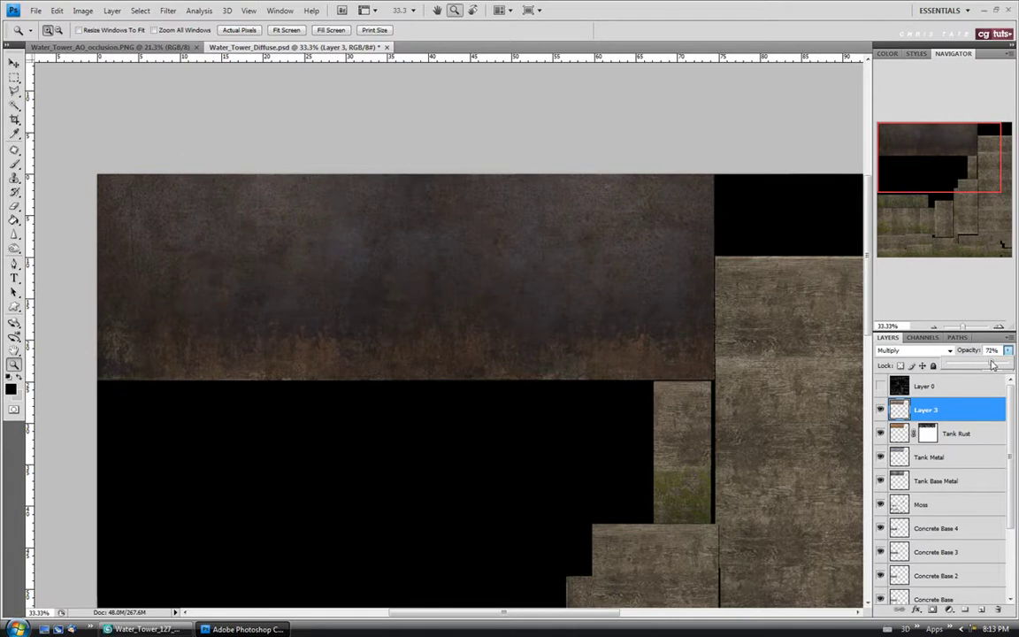
{"action": "left_click_drag", "start_coordinate": [992, 365], "coordinate": [991, 365]}
Step: Rename the new rust layer "Tank Rust 2" and save the diffuse file
{"action": "double_click", "coordinate": [925, 409]}
{"action": "type", "text": "Tank R"}
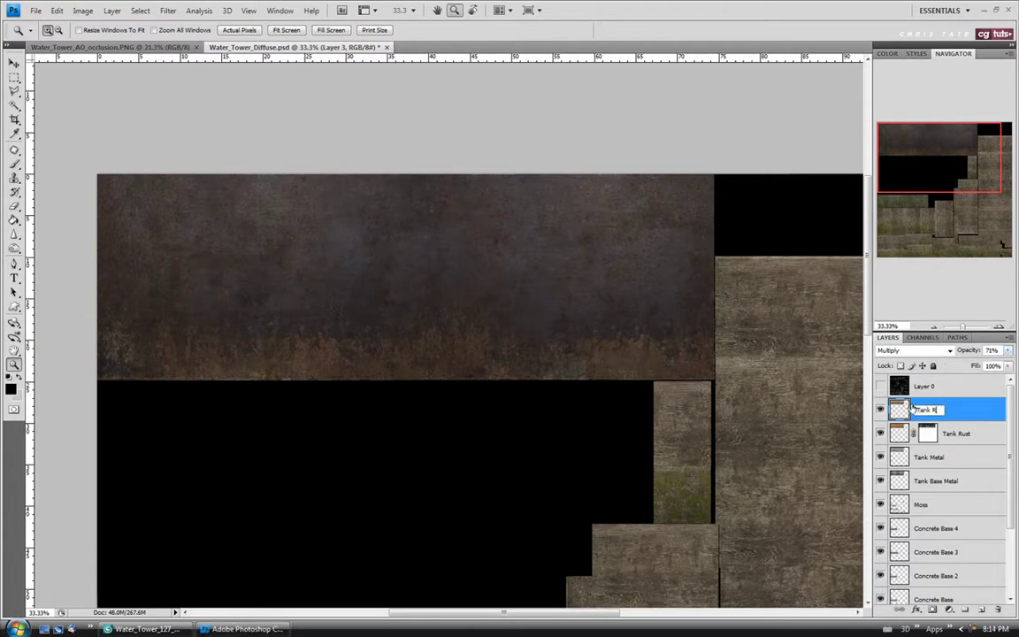
{"action": "type", "text": "ust 2"}
{"action": "key", "text": "Return"}
{"action": "left_click", "coordinate": [35, 10]}
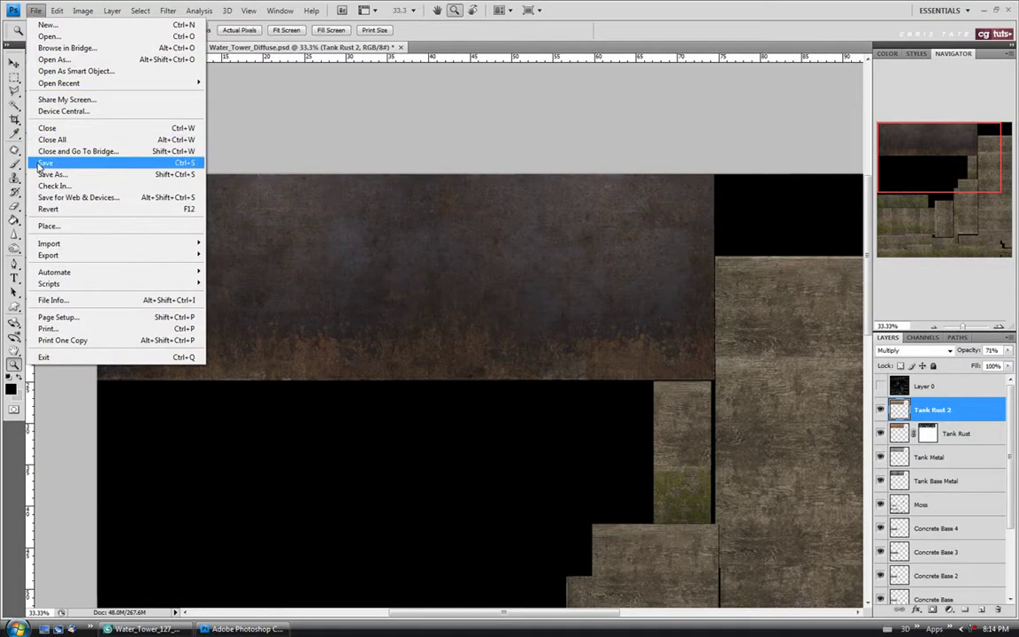
{"action": "left_click", "coordinate": [42, 162]}
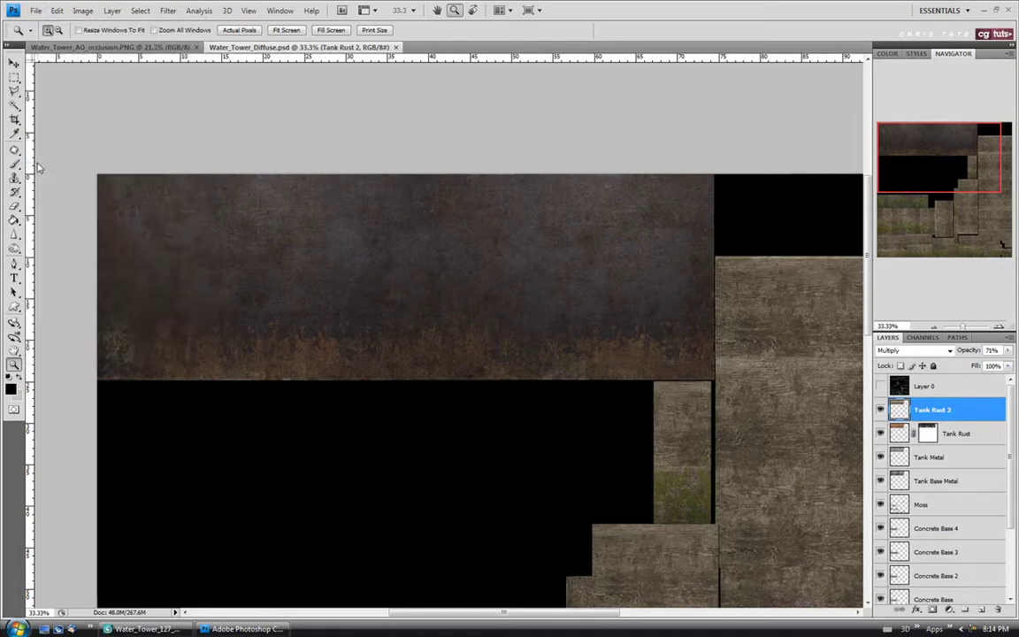
Step: Switch to 3ds Max and save the water tower scene as an incremented copy, Water_Tower_127_Mapping_Complete21
{"action": "key", "text": "alt+Tab"}
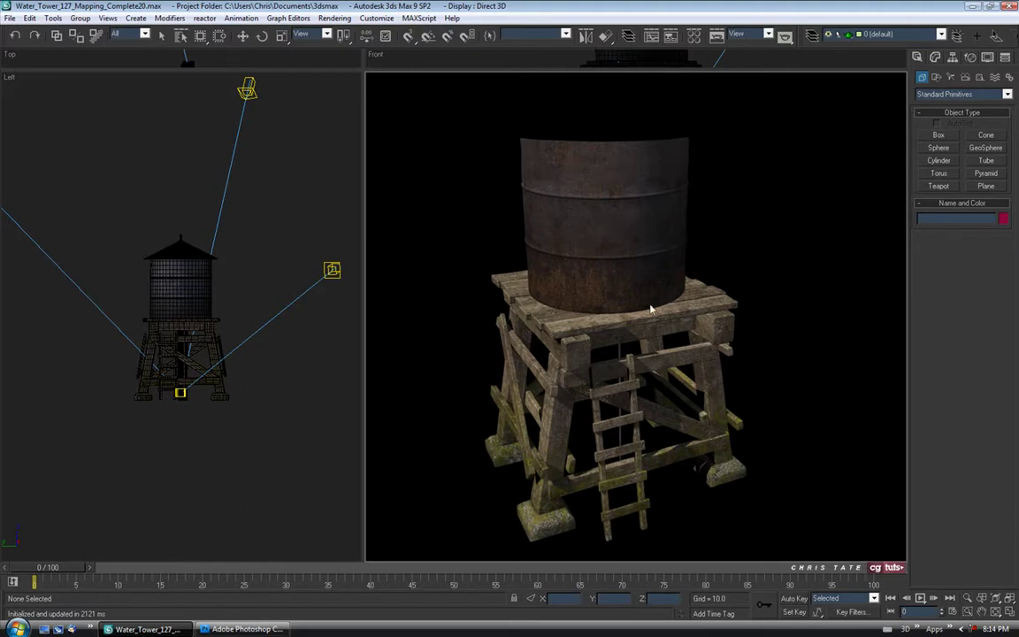
{"action": "left_click", "coordinate": [8, 18]}
{"action": "left_click", "coordinate": [36, 104]}
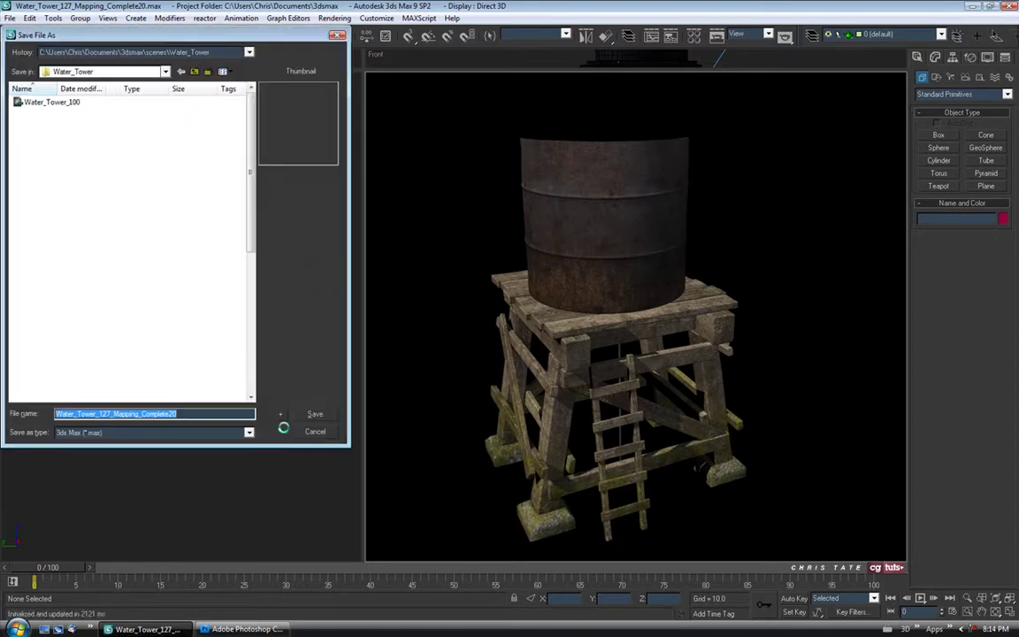
{"action": "left_click", "coordinate": [278, 415]}
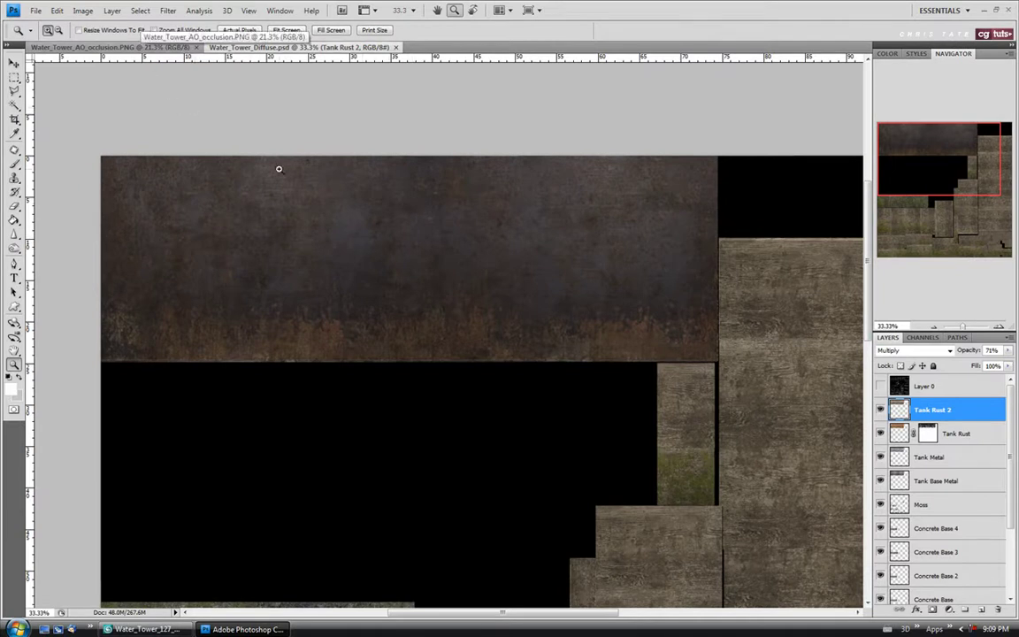
Step: Copy the entire Water_Tower_AO_occlusion image and paste it into the Photoshop diffuse file as a layer above Tank Rust 2
{"action": "left_click", "coordinate": [106, 47]}
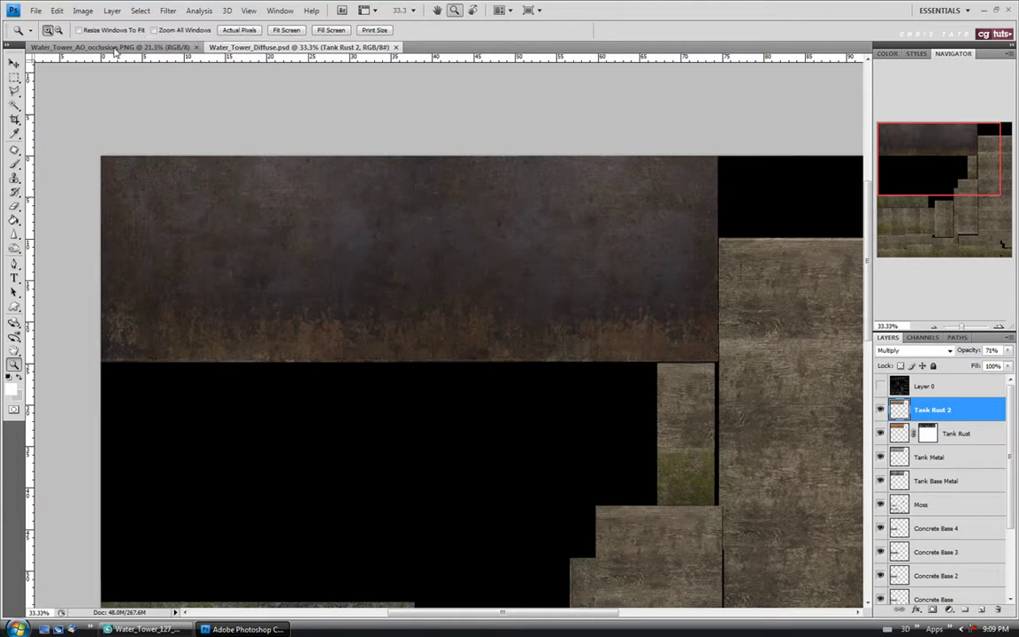
{"action": "key", "text": "ctrl+a"}
{"action": "left_click", "coordinate": [216, 47]}
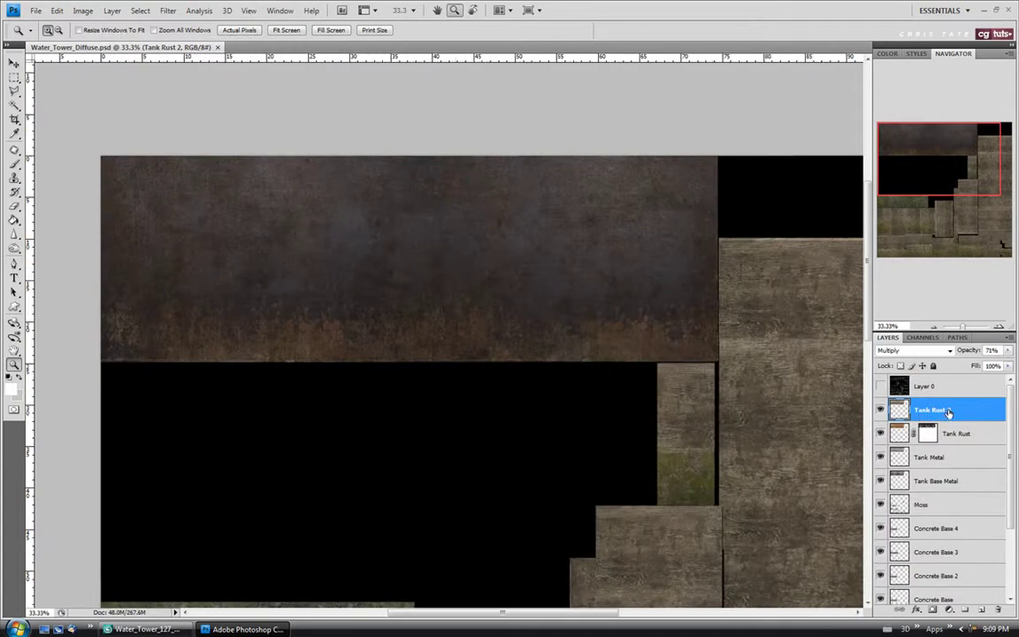
{"action": "key", "text": "ctrl+v"}
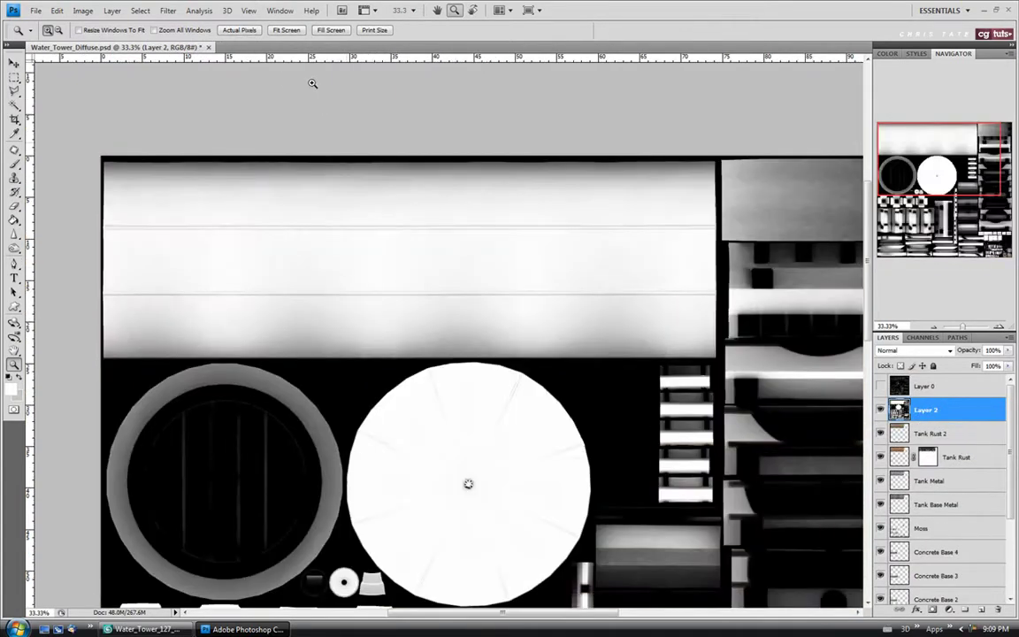
Step: Fit the whole texture in view and check the document's pixel dimensions without changing them
{"action": "left_click", "coordinate": [286, 30]}
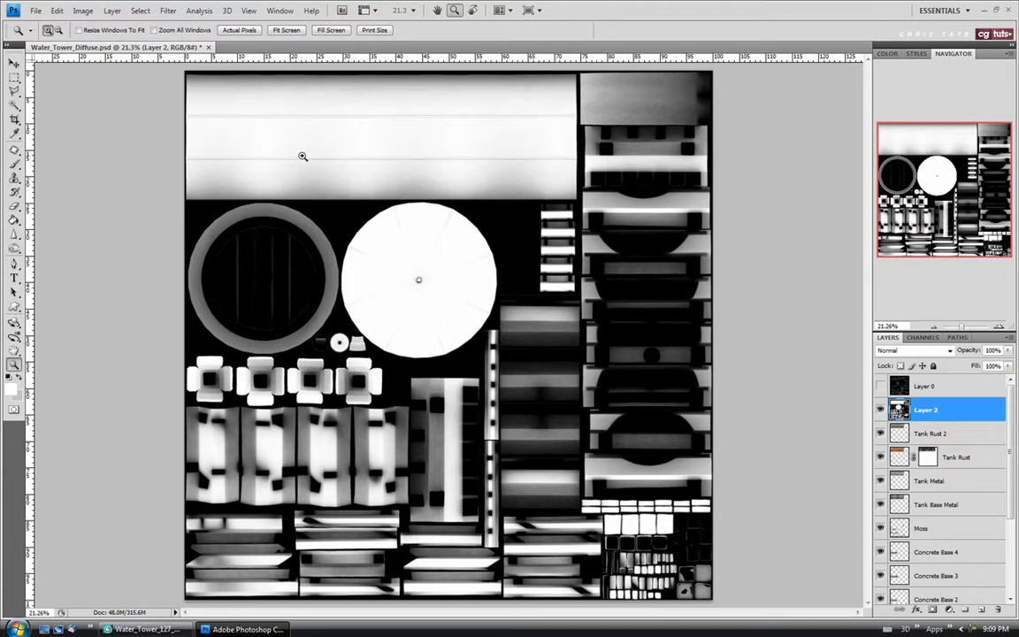
{"action": "left_click", "coordinate": [82, 10]}
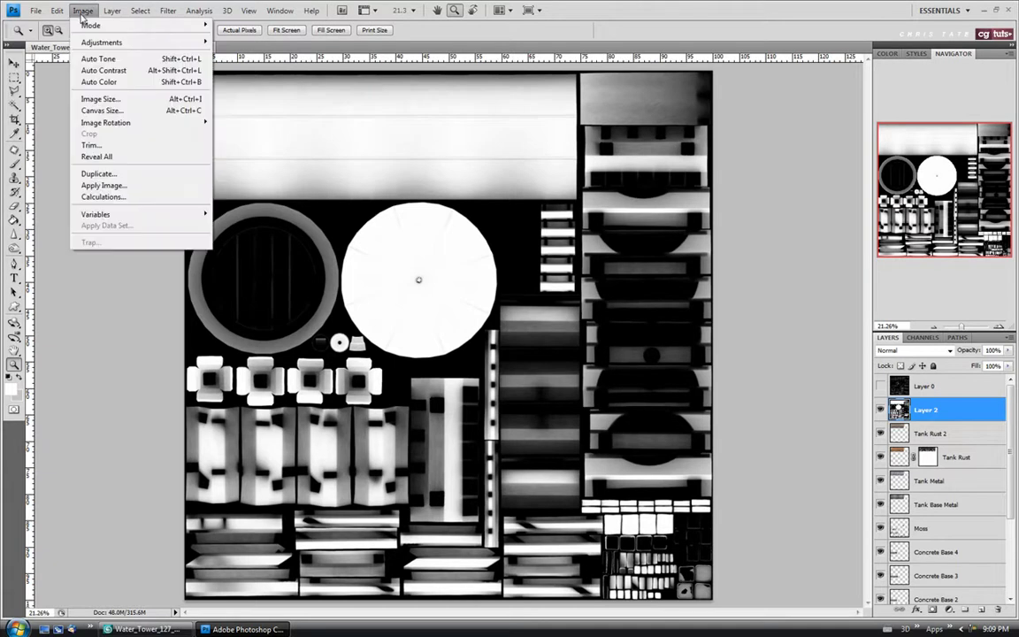
{"action": "left_click", "coordinate": [97, 99]}
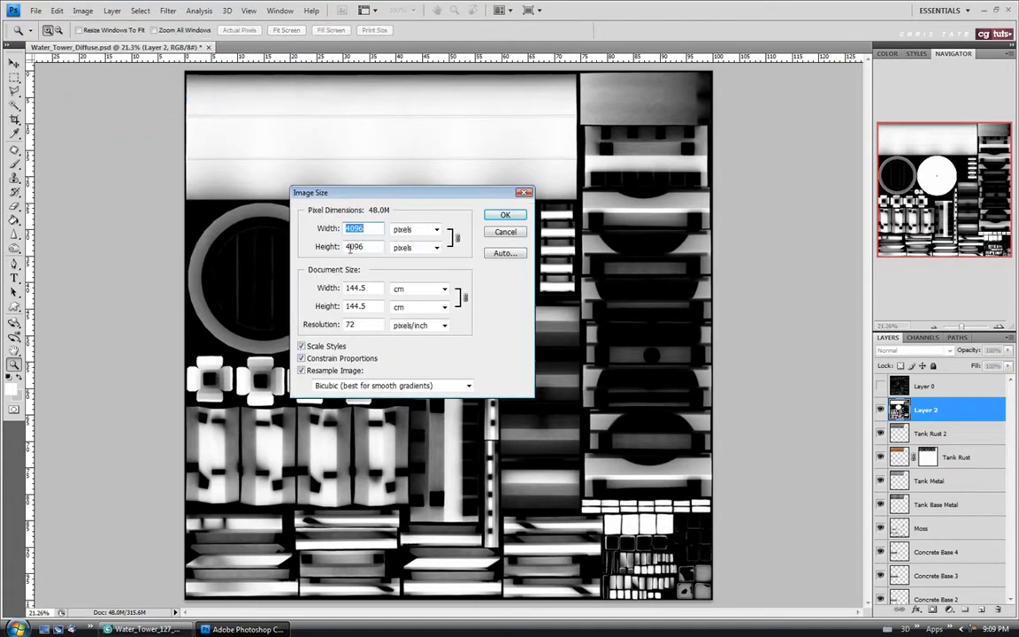
{"action": "left_click", "coordinate": [507, 233]}
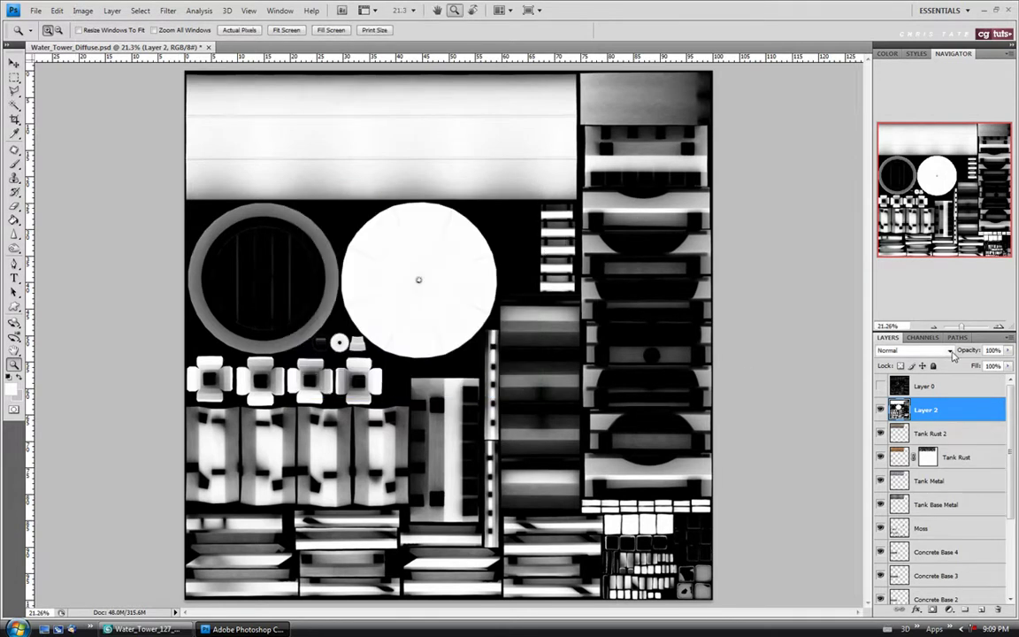
Step: Set the pasted ambient occlusion layer's blend mode to Multiply and save the diffuse file
{"action": "left_click", "coordinate": [950, 351]}
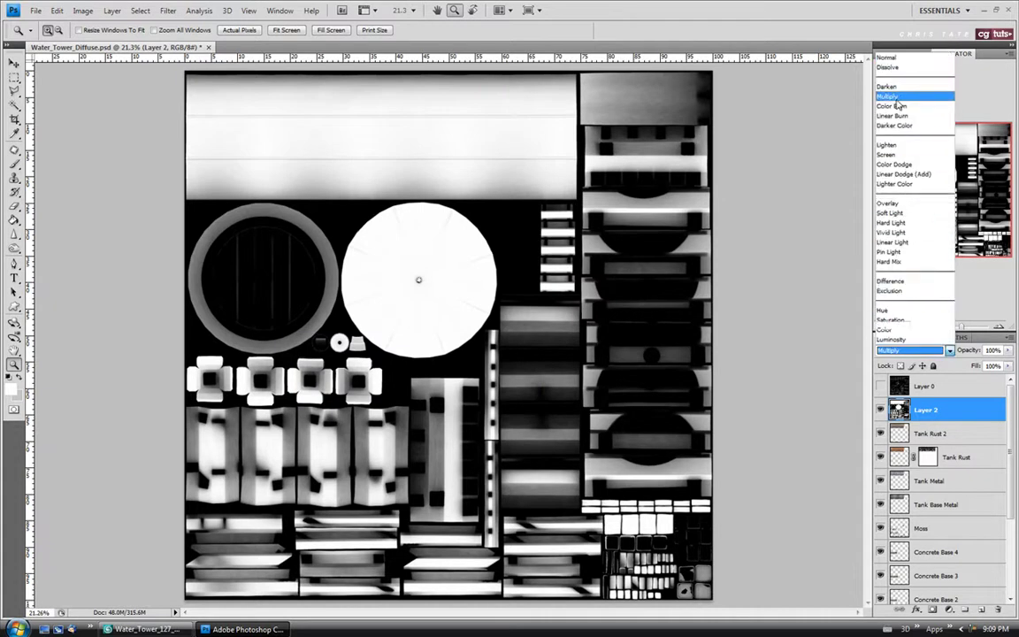
{"action": "left_click", "coordinate": [895, 99]}
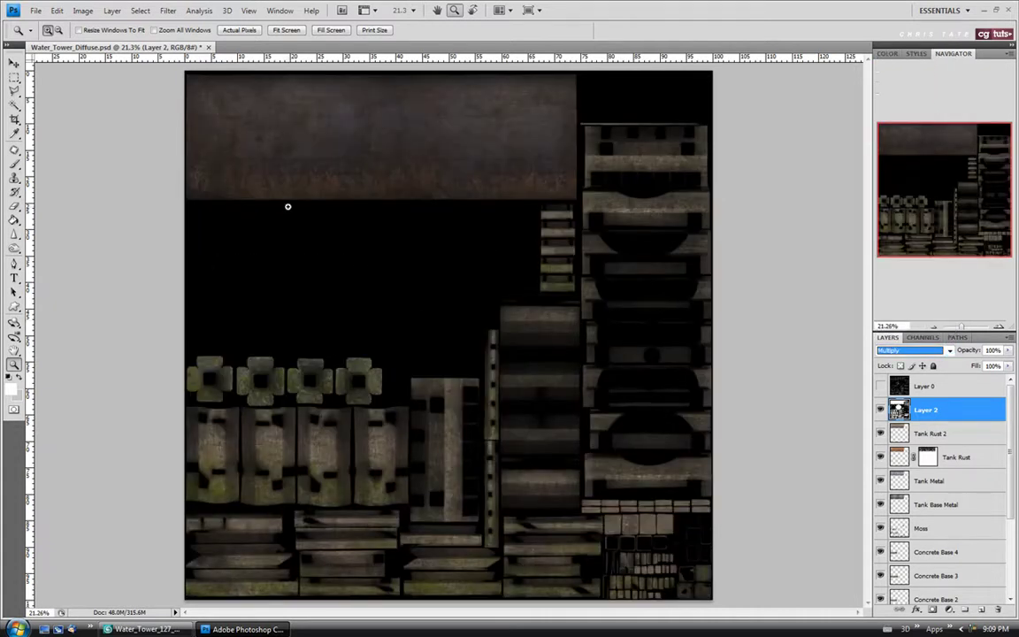
{"action": "left_click", "coordinate": [35, 10]}
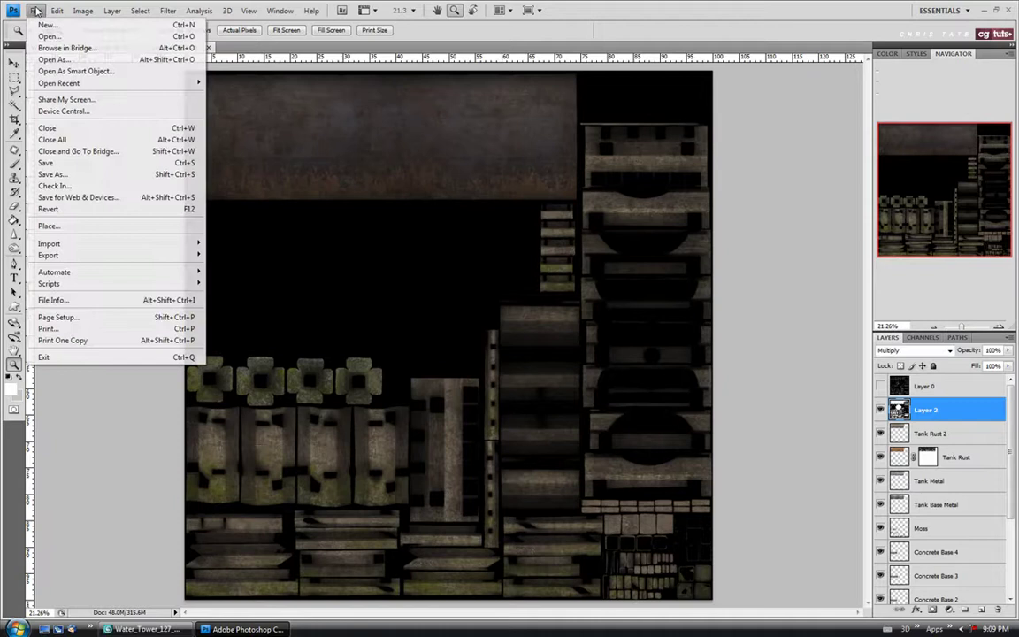
{"action": "left_click", "coordinate": [41, 162]}
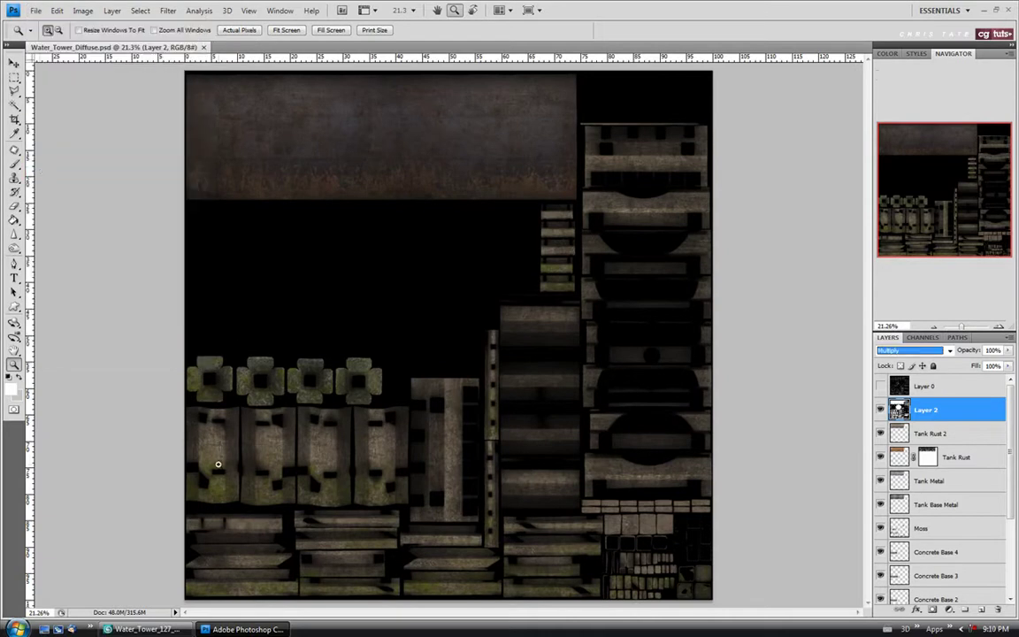
Step: Check the updated texture on the water tower in 3ds Max and return to Photoshop
{"action": "left_click", "coordinate": [144, 628]}
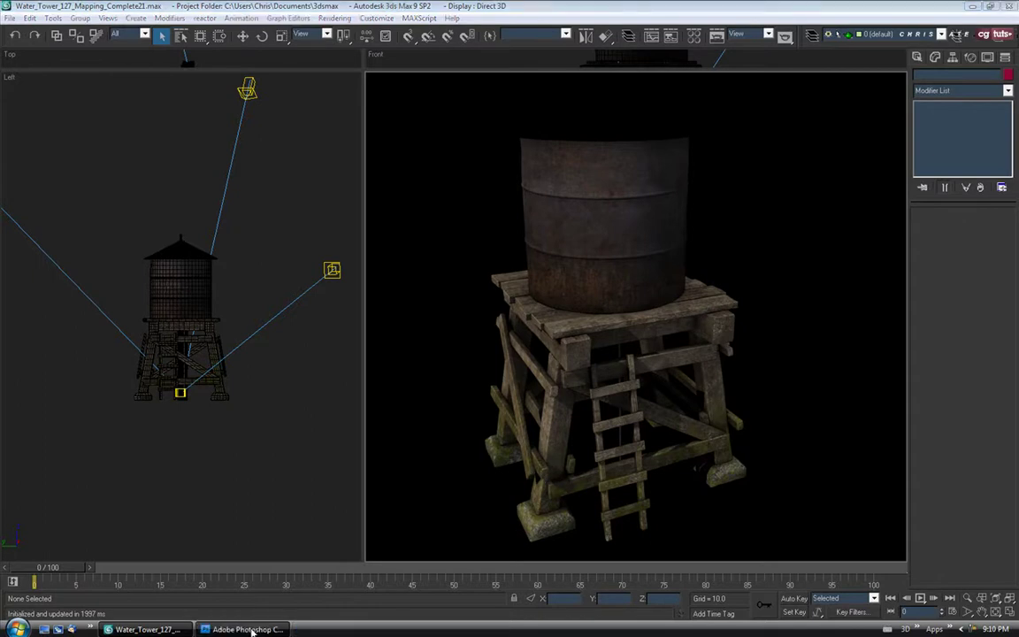
{"action": "key", "text": "alt+Tab"}
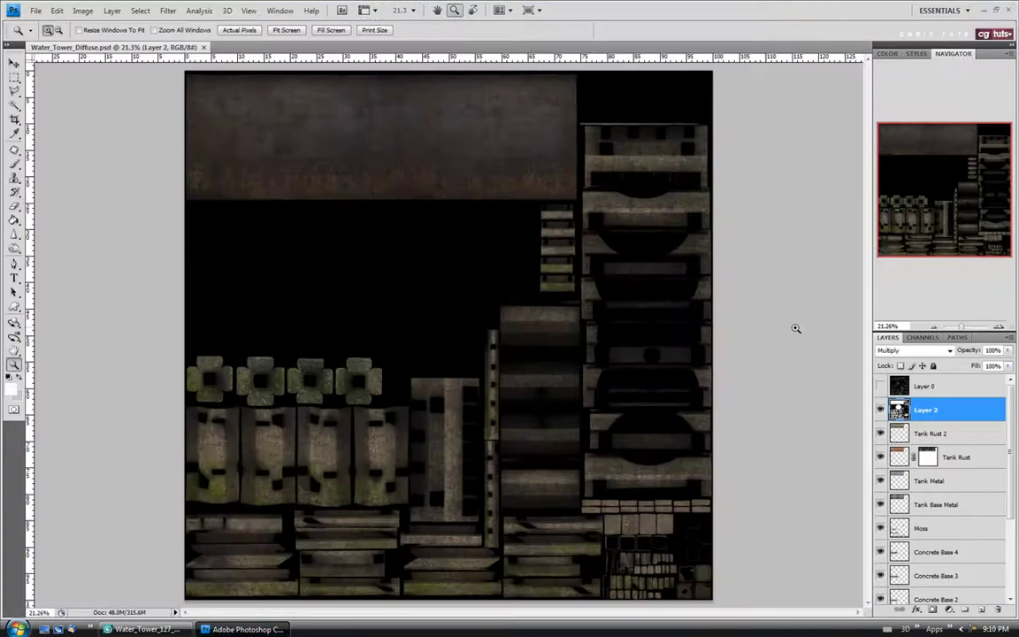
Step: Briefly show the UV wireframe layer, Layer 0, to examine how it lines up with the tank texture
{"action": "left_click", "coordinate": [256, 106]}
{"action": "left_click", "coordinate": [256, 106]}
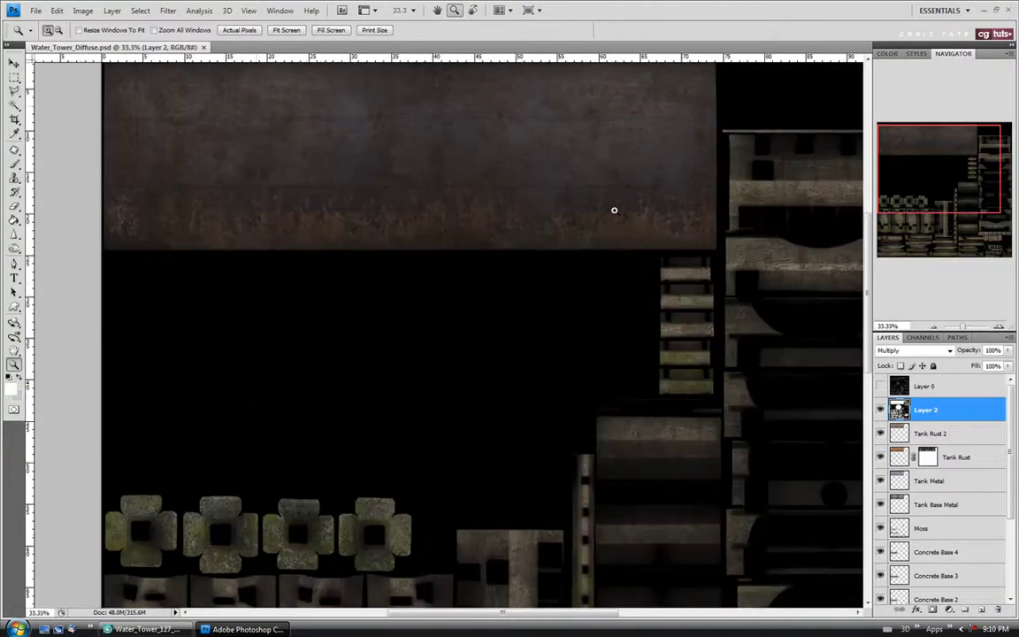
{"action": "scroll", "coordinate": [786, 301], "scroll_direction": "up", "scroll_amount": 3}
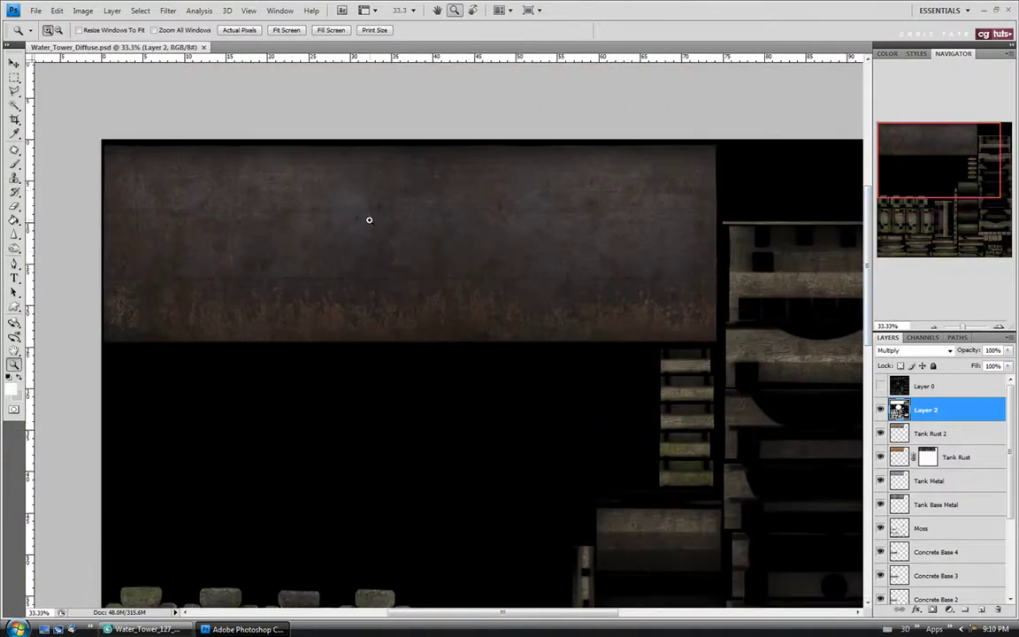
{"action": "left_click", "coordinate": [880, 386]}
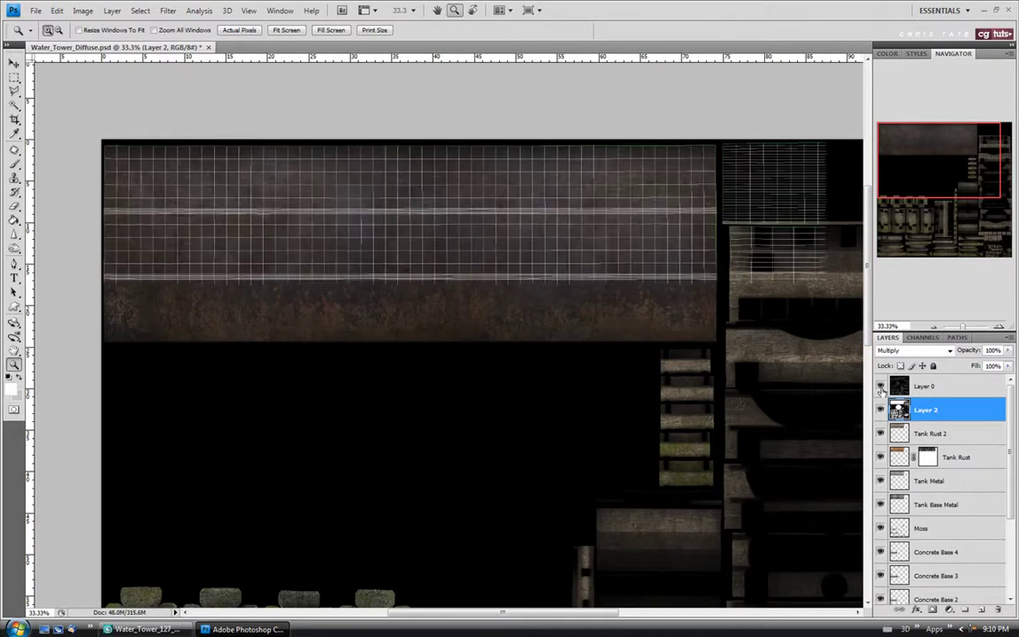
{"action": "left_click", "coordinate": [880, 386]}
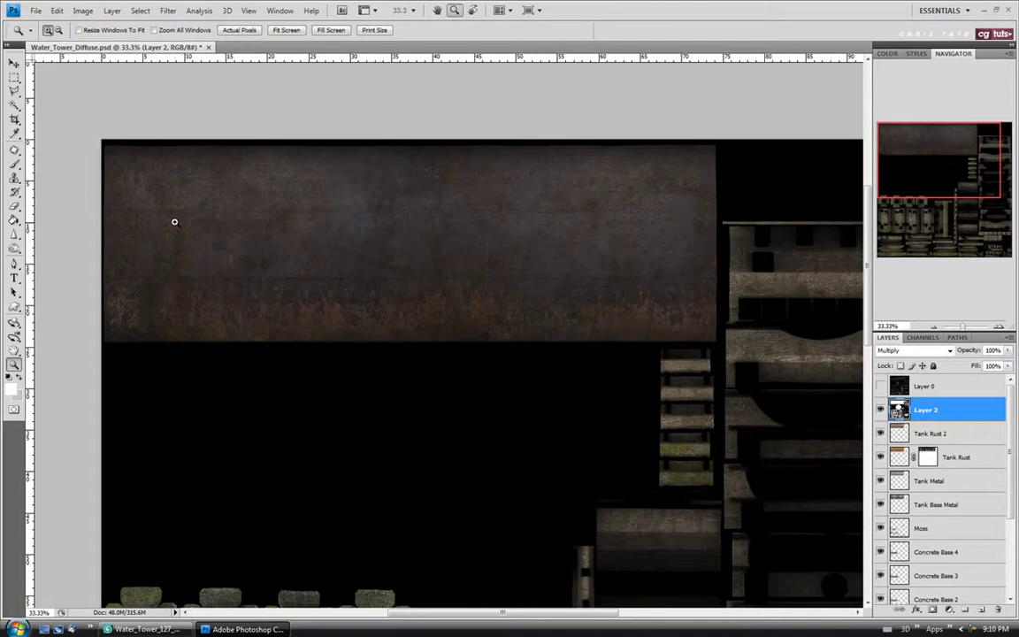
Step: Add the white text EAGLE RIDGE on the tank texture in Arial Black at 150 pt
{"action": "left_click", "coordinate": [14, 276]}
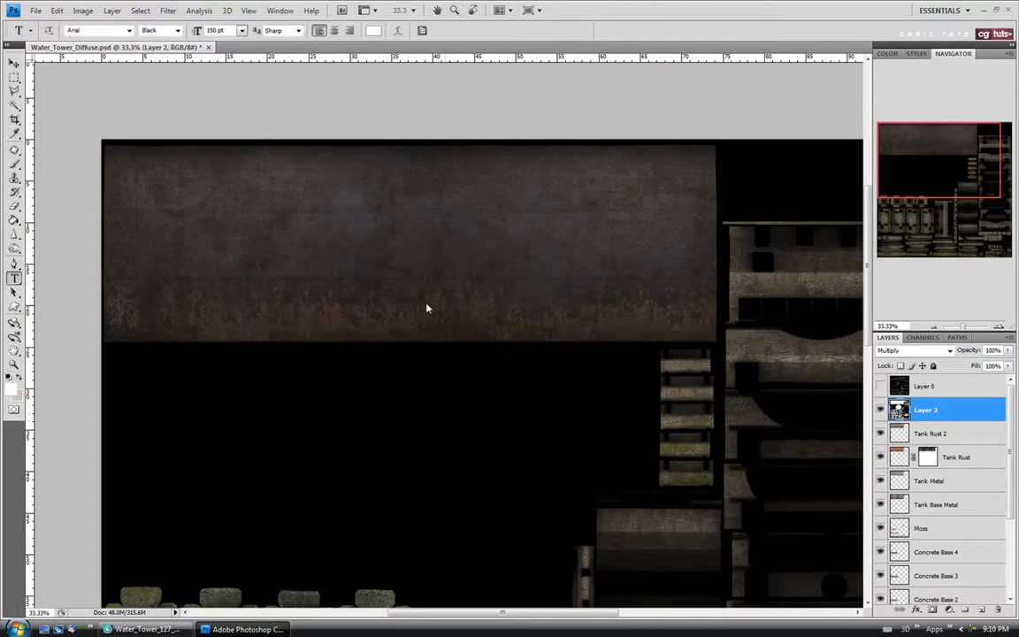
{"action": "left_click", "coordinate": [280, 243]}
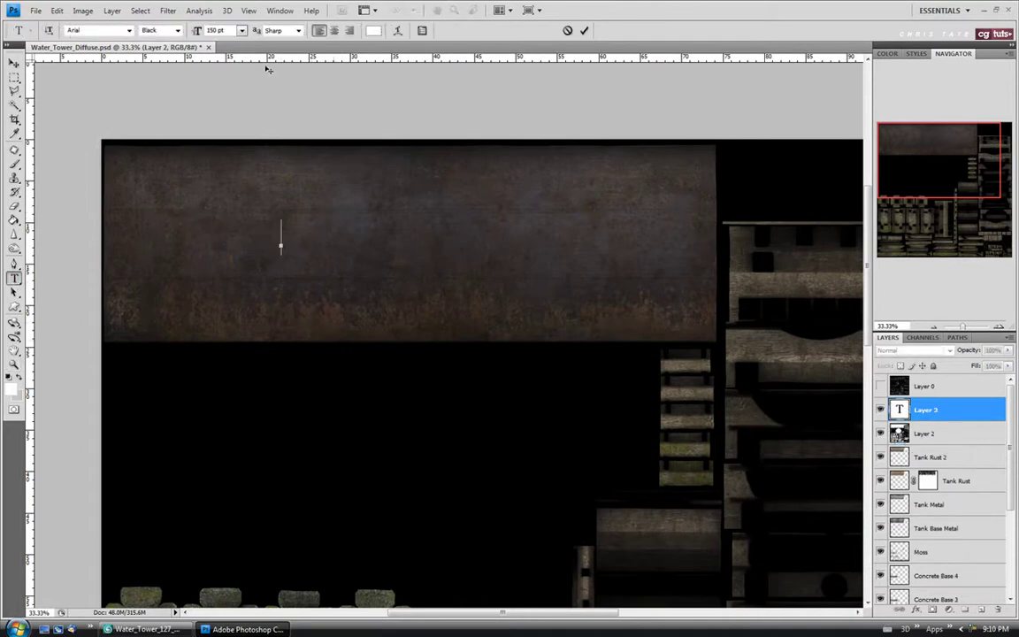
{"action": "left_click", "coordinate": [278, 11]}
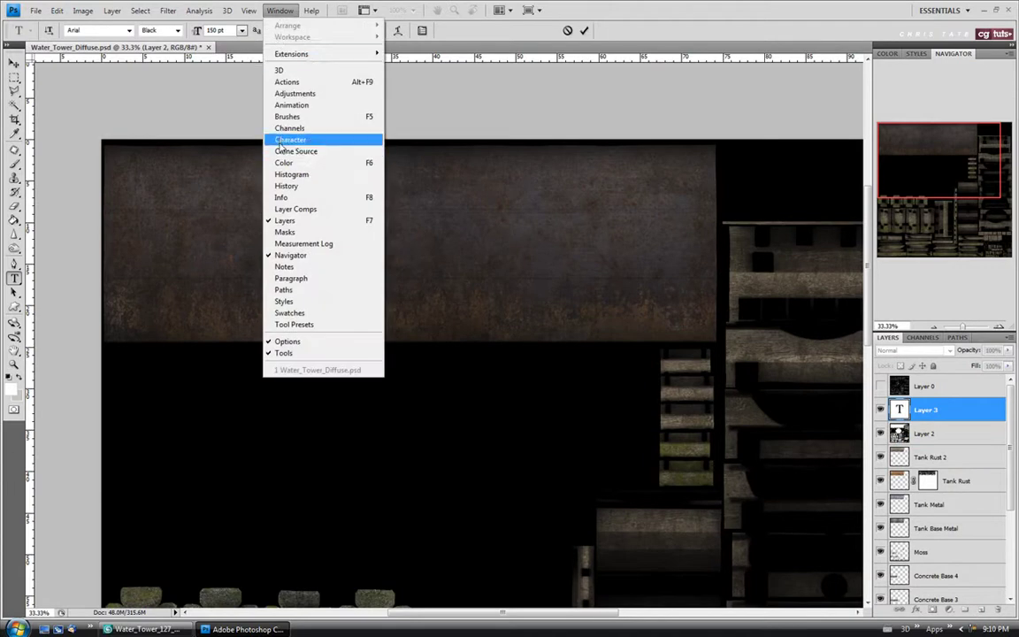
{"action": "left_click", "coordinate": [290, 139]}
{"action": "left_click_drag", "start_coordinate": [795, 74], "coordinate": [796, 85]}
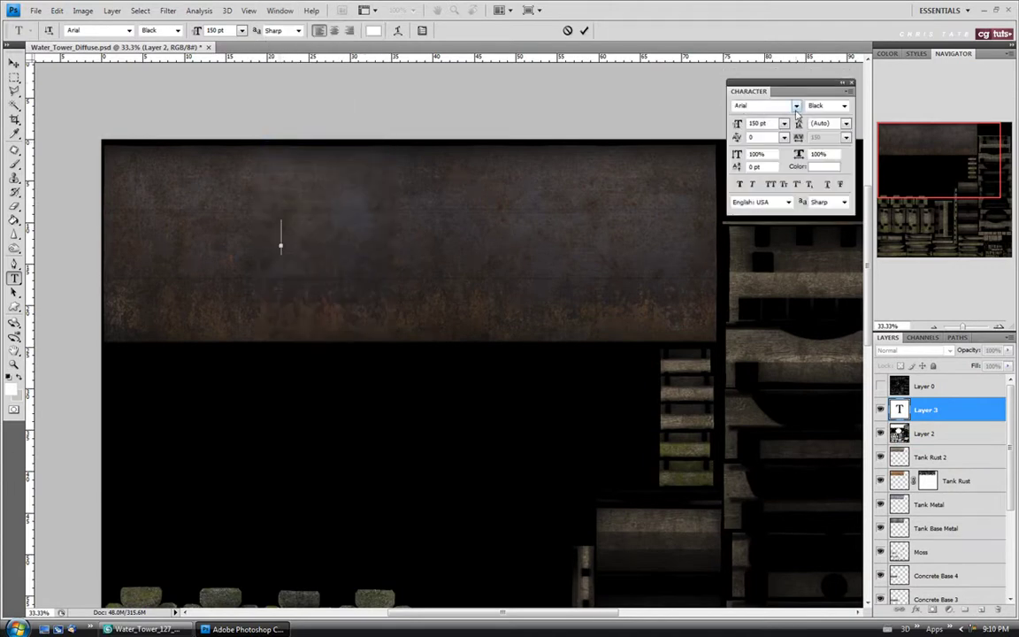
{"action": "left_click", "coordinate": [843, 105]}
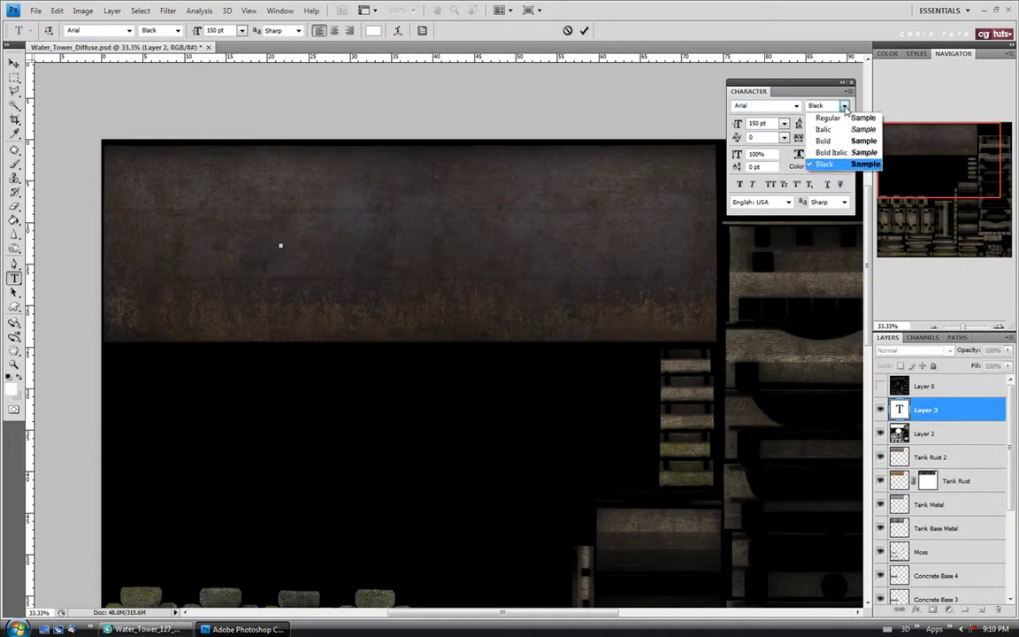
{"action": "left_click", "coordinate": [859, 166]}
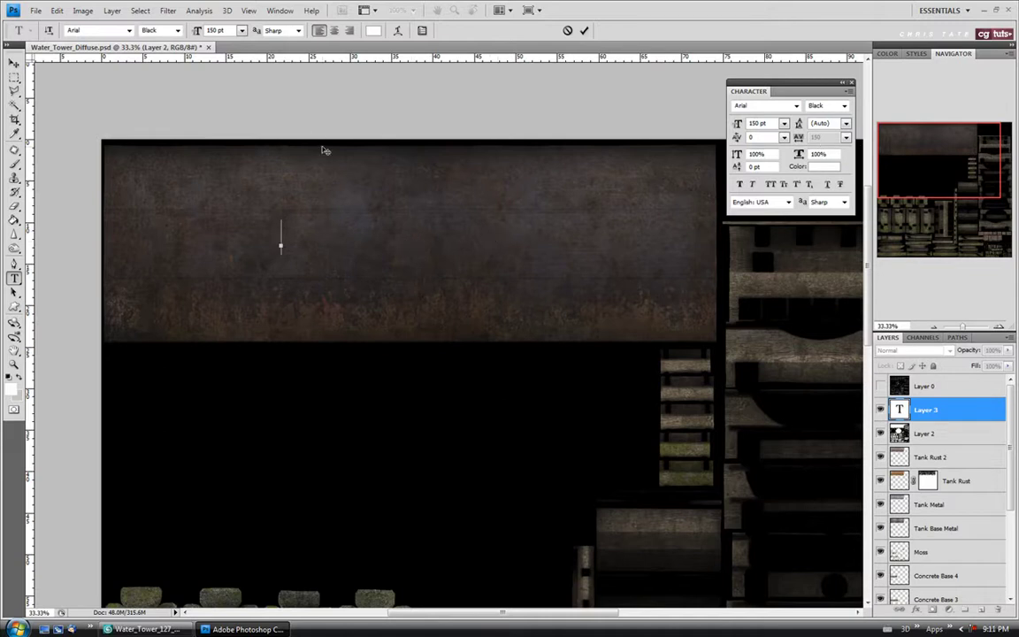
{"action": "type", "text": "EAGLE RIDGE"}
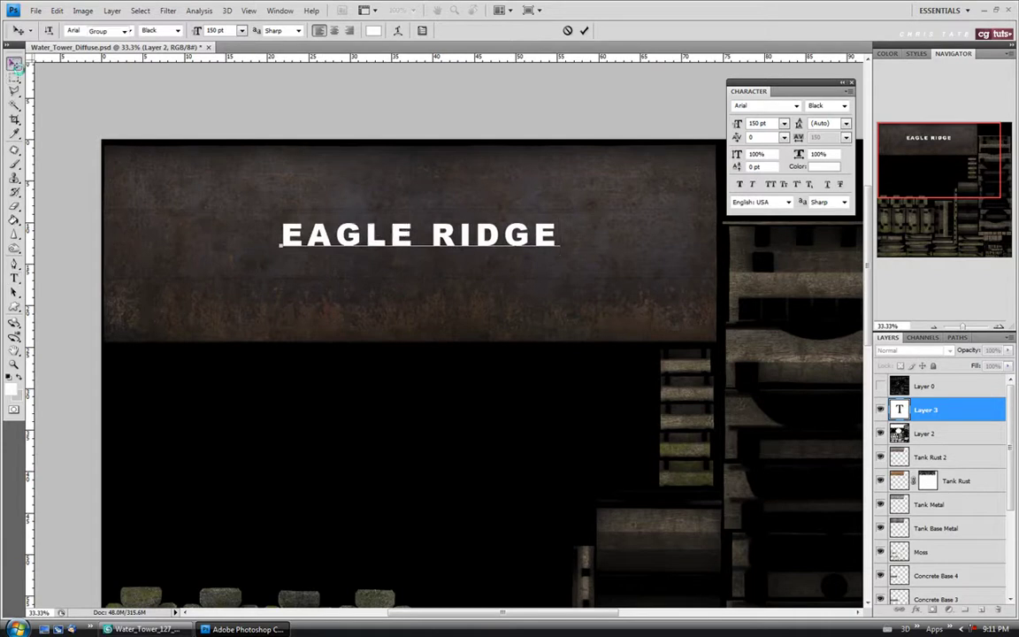
Step: Position the EAGLE RIDGE text near the horizontal centre of the tank, in the band between the two seams
{"action": "left_click", "coordinate": [14, 63]}
{"action": "left_click_drag", "start_coordinate": [440, 241], "coordinate": [447, 237]}
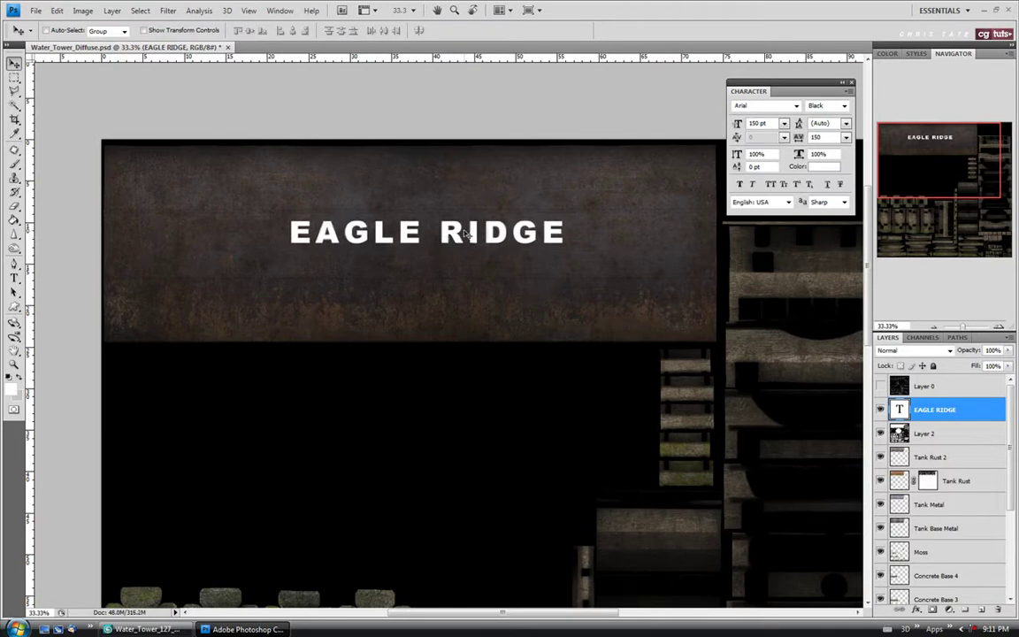
{"action": "left_click_drag", "start_coordinate": [454, 233], "coordinate": [455, 232]}
{"action": "left_click_drag", "start_coordinate": [457, 233], "coordinate": [458, 231]}
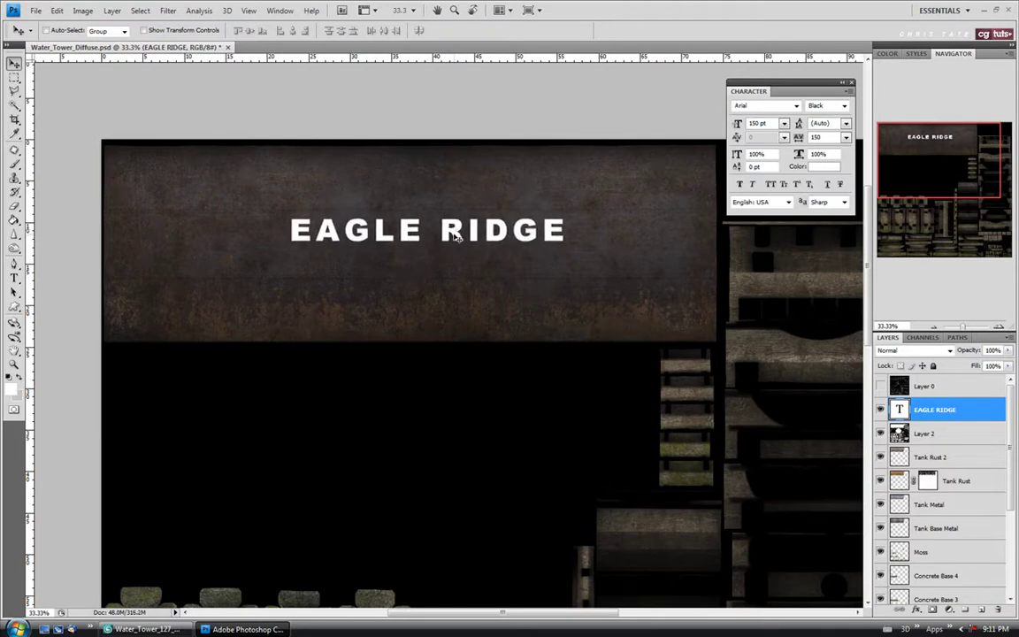
{"action": "left_click_drag", "start_coordinate": [455, 230], "coordinate": [450, 231]}
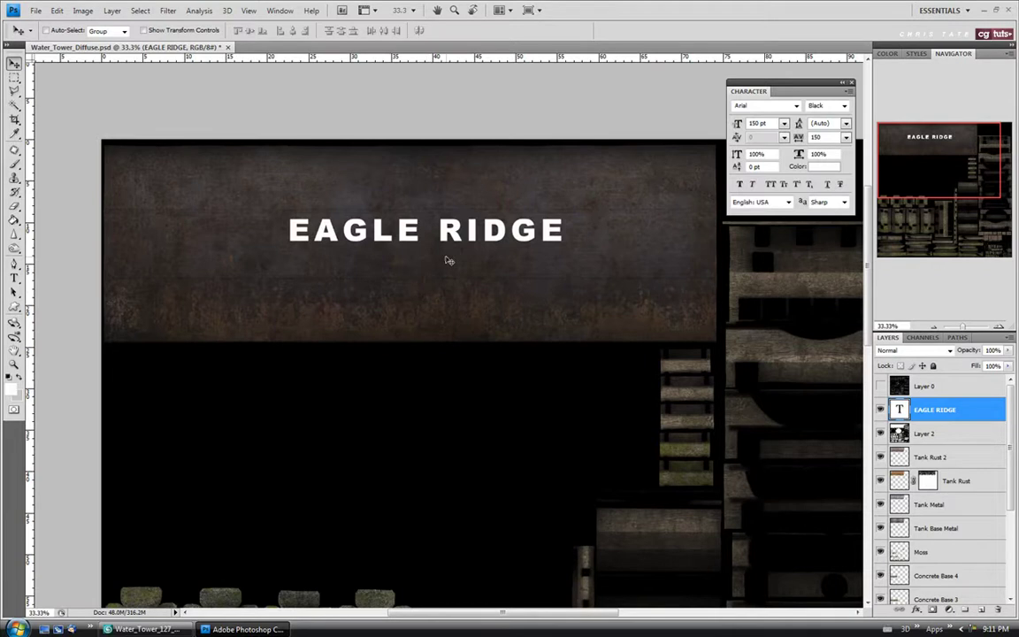
{"action": "left_click_drag", "start_coordinate": [449, 234], "coordinate": [447, 232]}
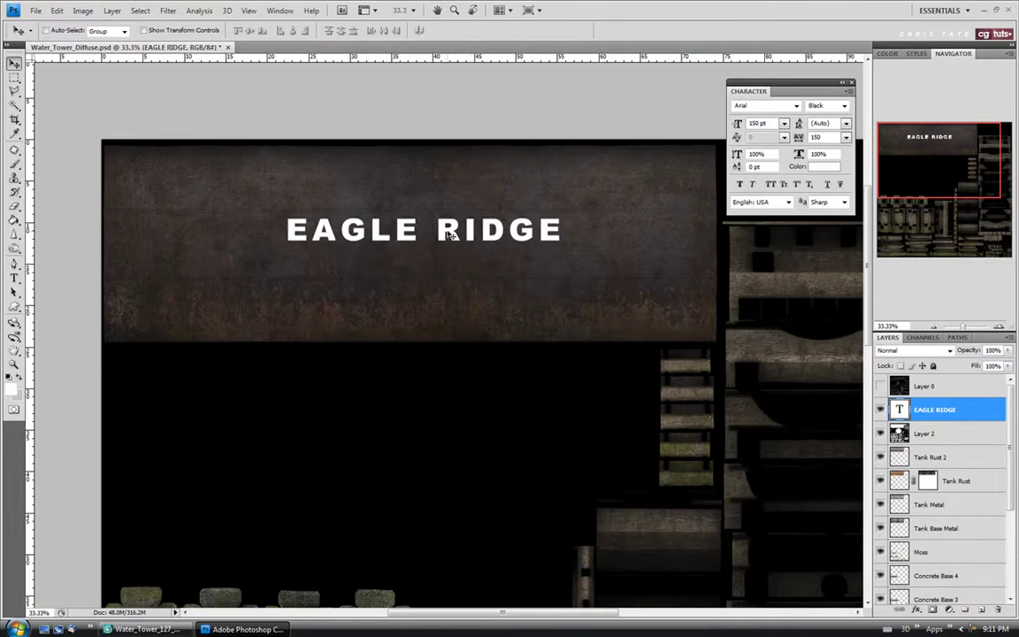
{"action": "left_click_drag", "start_coordinate": [451, 233], "coordinate": [454, 233]}
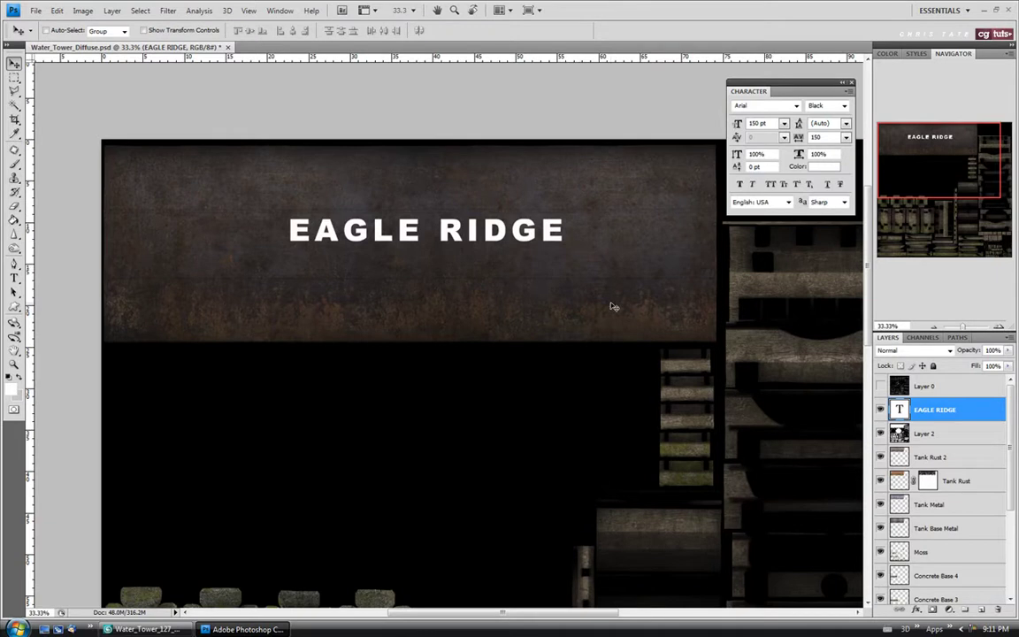
Step: Add a layer mask to the EAGLE RIDGE layer and copy the whole Mask_2 image from the Water_Tower_Texture_Source folder, closing it again
{"action": "left_click", "coordinate": [931, 610]}
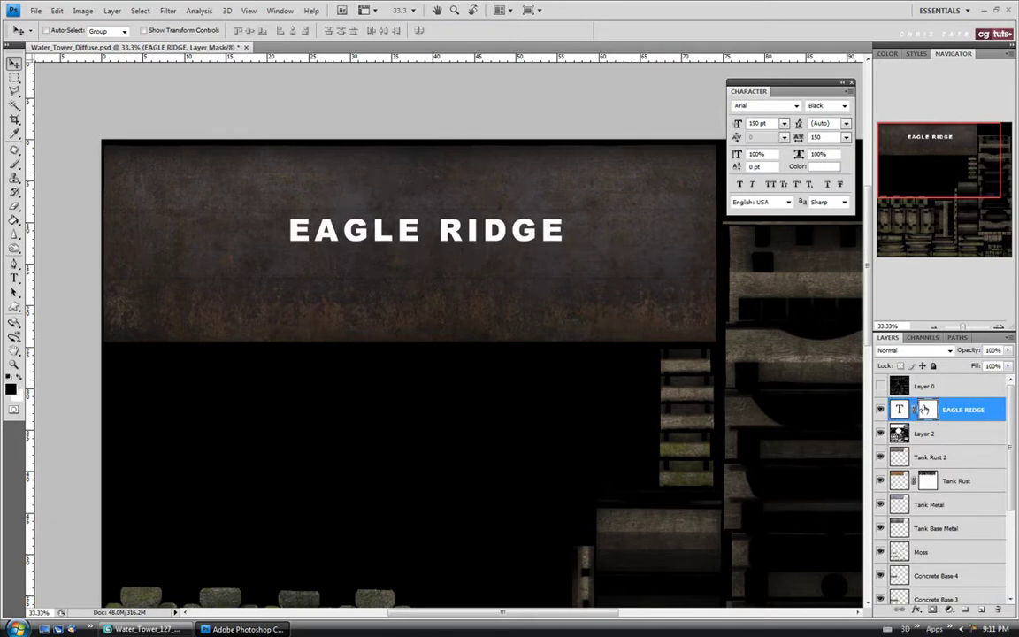
{"action": "left_click", "coordinate": [36, 10]}
{"action": "left_click", "coordinate": [48, 36]}
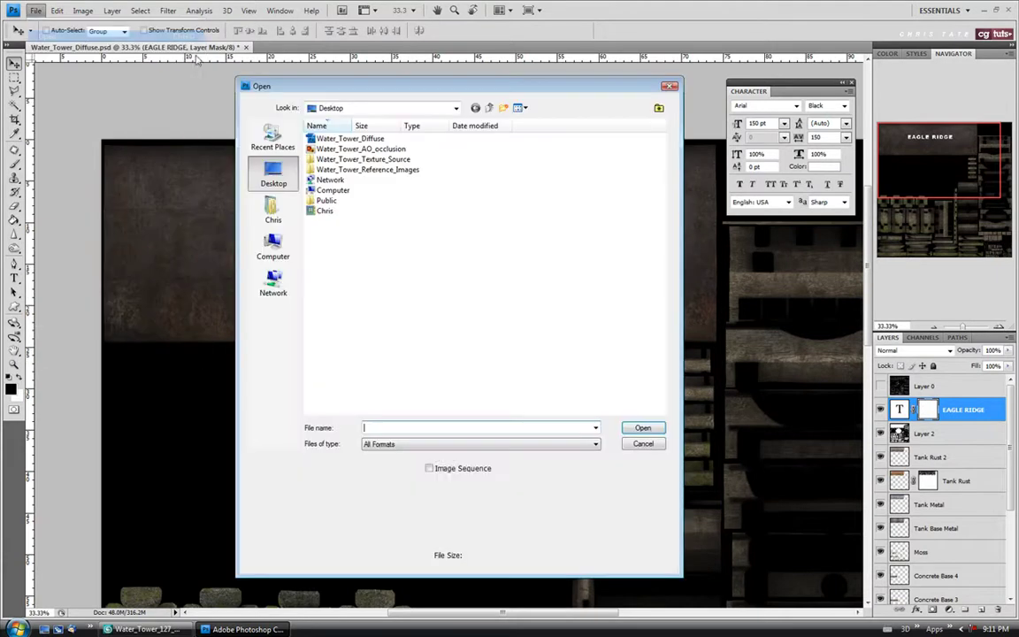
{"action": "double_click", "coordinate": [342, 162]}
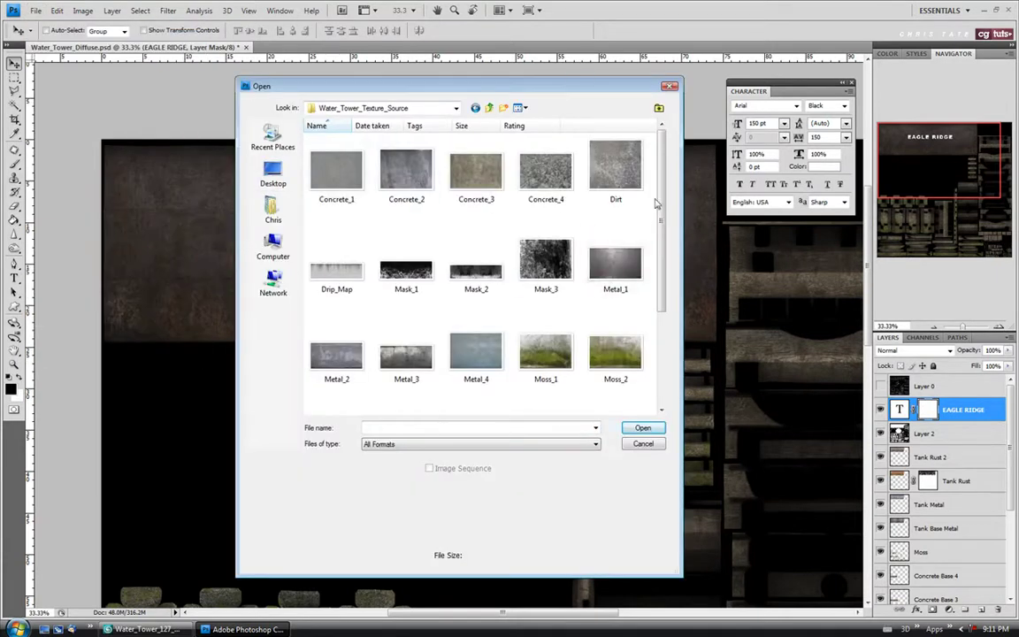
{"action": "scroll", "coordinate": [571, 259], "scroll_direction": "down", "scroll_amount": 1}
{"action": "left_click", "coordinate": [476, 237]}
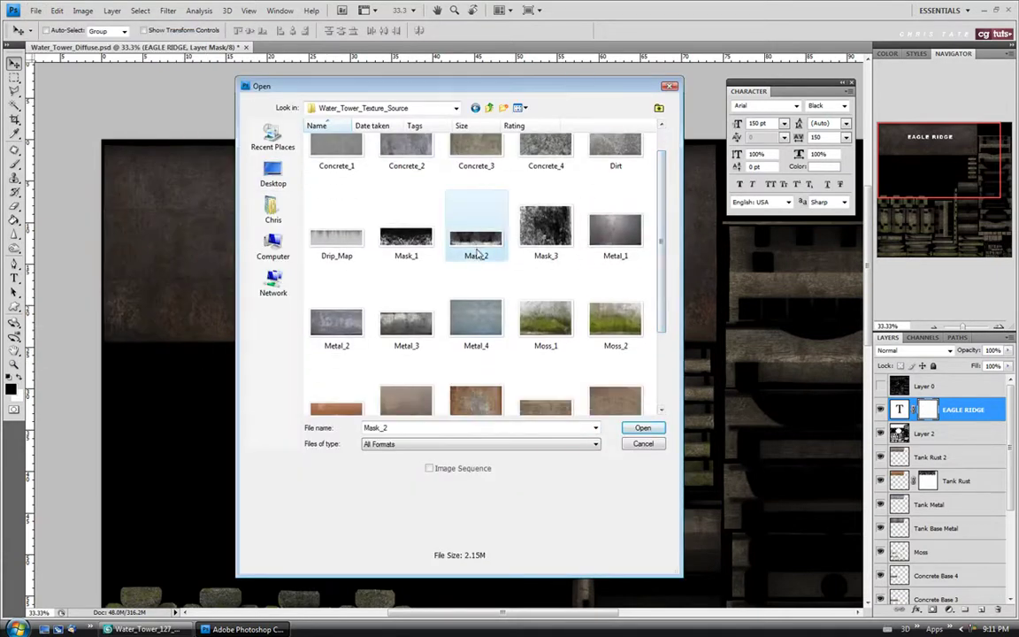
{"action": "left_click", "coordinate": [642, 427]}
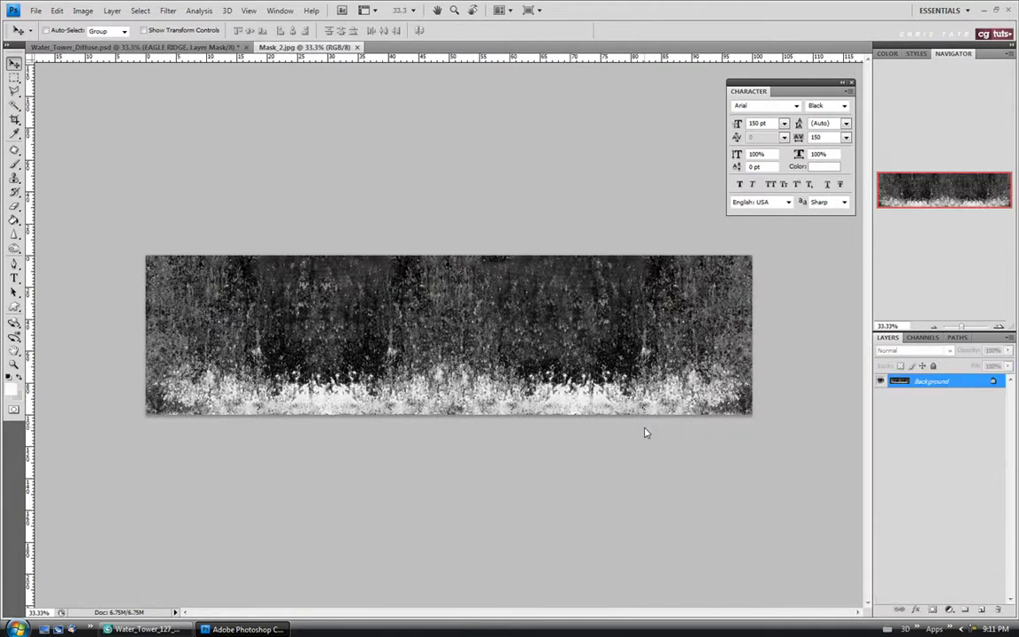
{"action": "key", "text": "ctrl+a"}
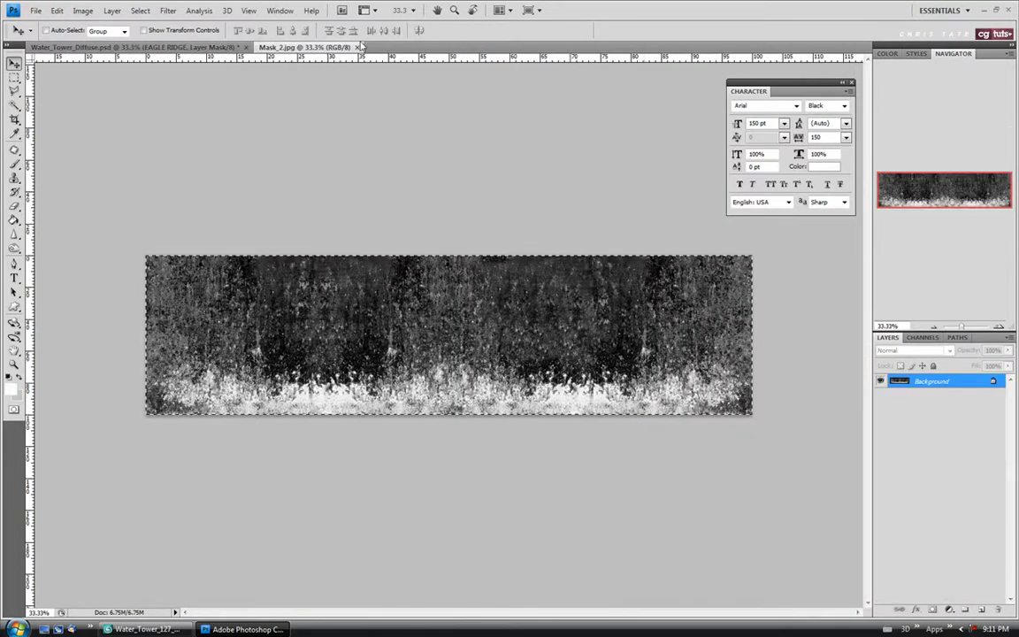
{"action": "key", "text": "ctrl+Tab"}
{"action": "key", "text": "ctrl+w"}
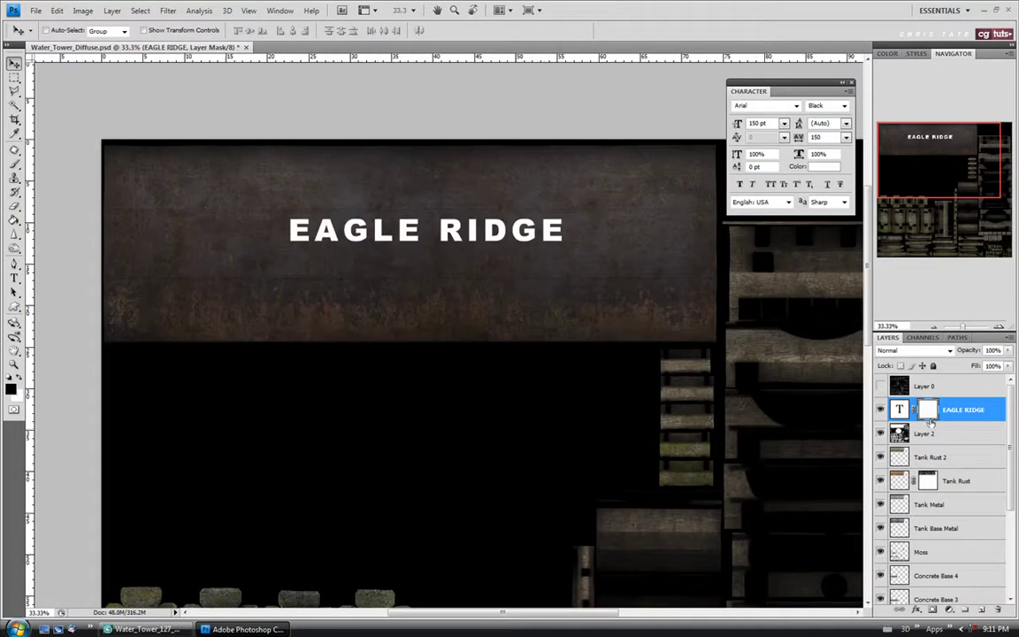
Step: Paste the copied grunge image into the EAGLE RIDGE mask channel and place it over the lettering at the tank's upper part
{"action": "left_click", "coordinate": [921, 338]}
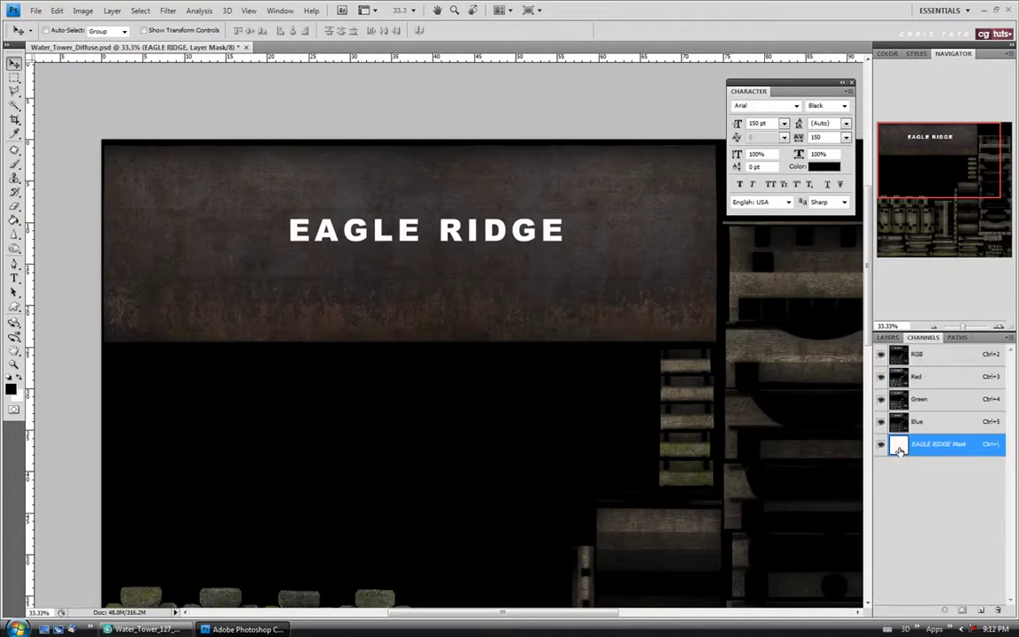
{"action": "key", "text": "ctrl+v"}
{"action": "left_click_drag", "start_coordinate": [239, 295], "coordinate": [243, 212]}
{"action": "left_click_drag", "start_coordinate": [374, 225], "coordinate": [356, 198]}
{"action": "left_click_drag", "start_coordinate": [421, 211], "coordinate": [404, 194]}
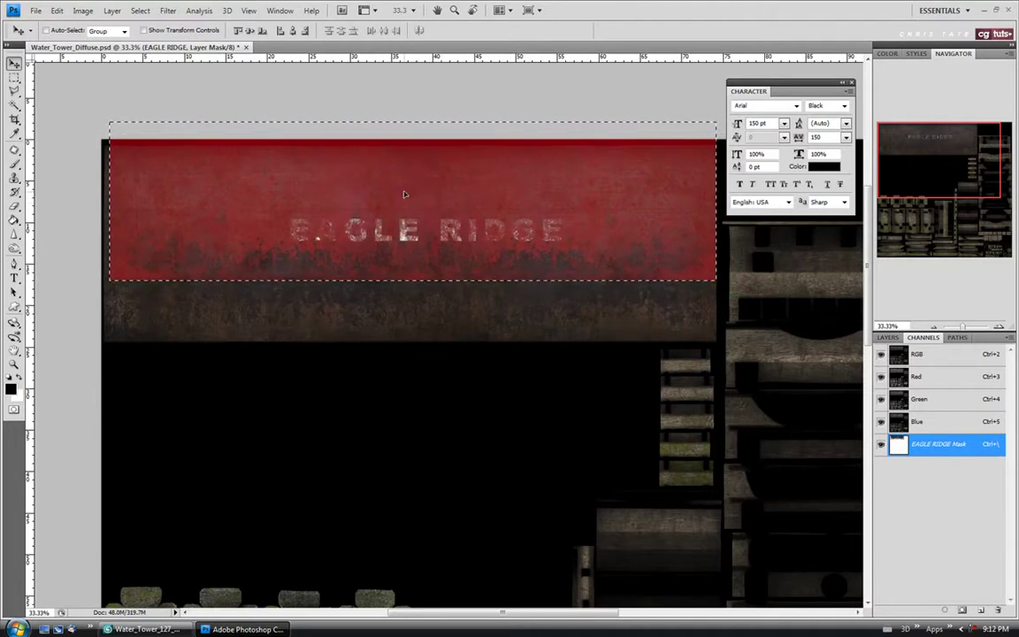
Step: Set the EAGLE RIDGE text layer's blend mode to Soft Light
{"action": "left_click", "coordinate": [887, 337]}
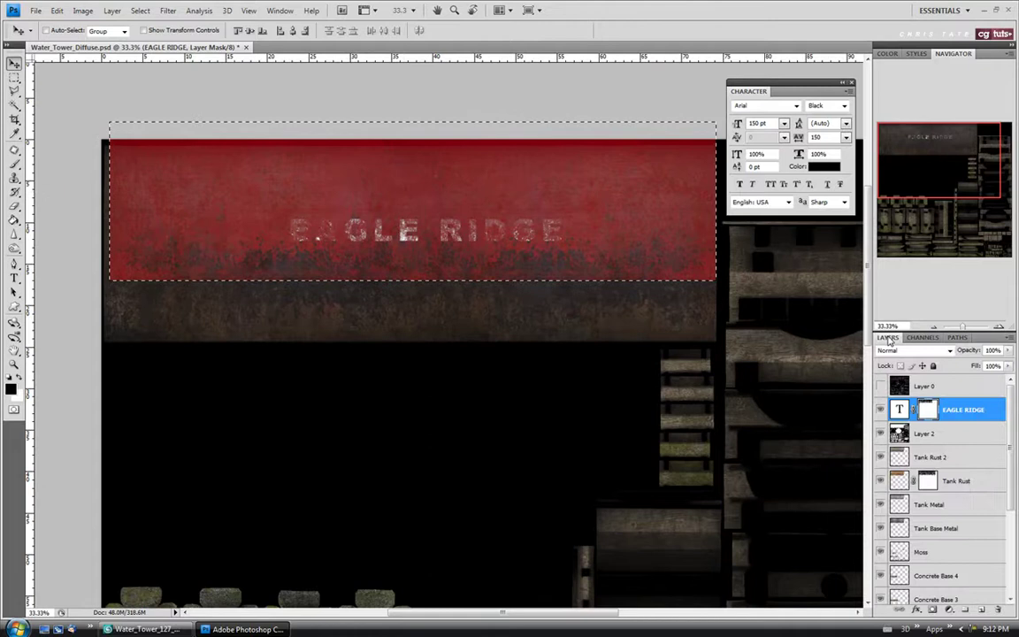
{"action": "left_click", "coordinate": [911, 409]}
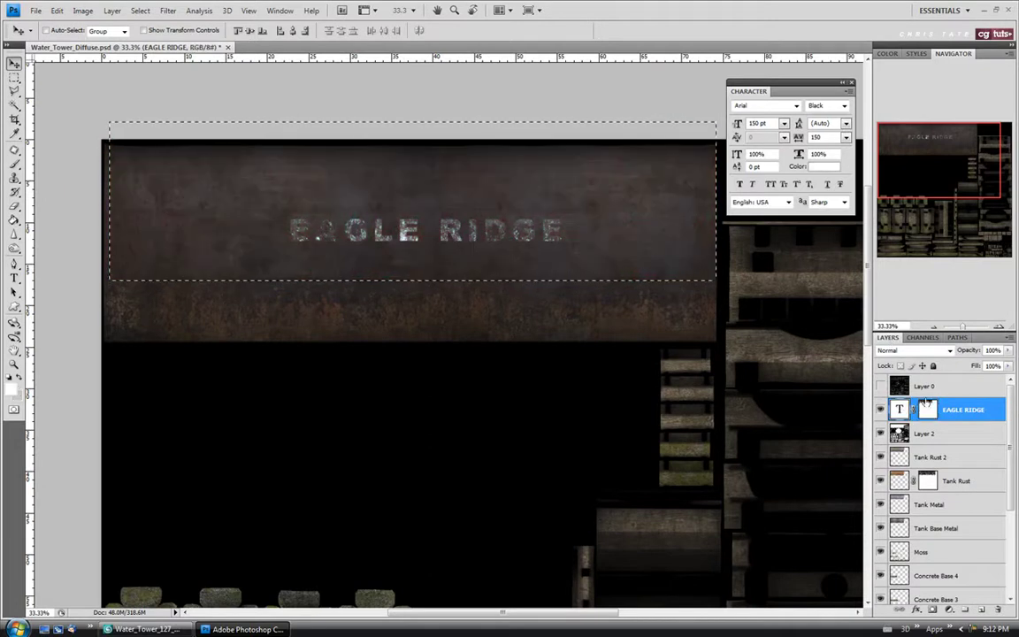
{"action": "left_click", "coordinate": [911, 350]}
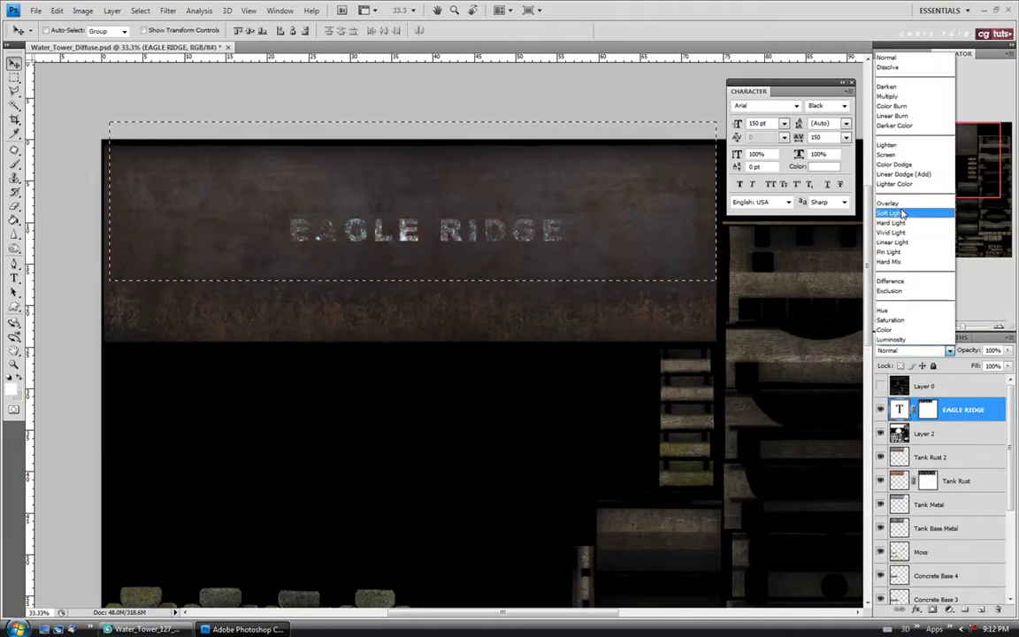
{"action": "left_click", "coordinate": [902, 214]}
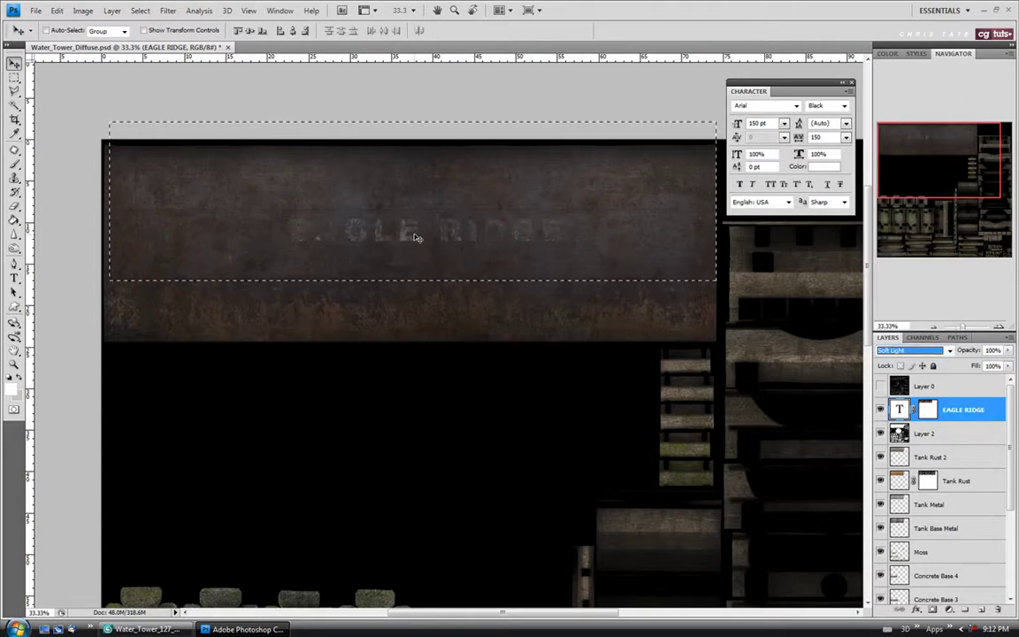
Step: Shift the grunge pattern in the EAGLE RIDGE mask slightly up and left, clear the selection and save the diffuse file
{"action": "left_click", "coordinate": [928, 410]}
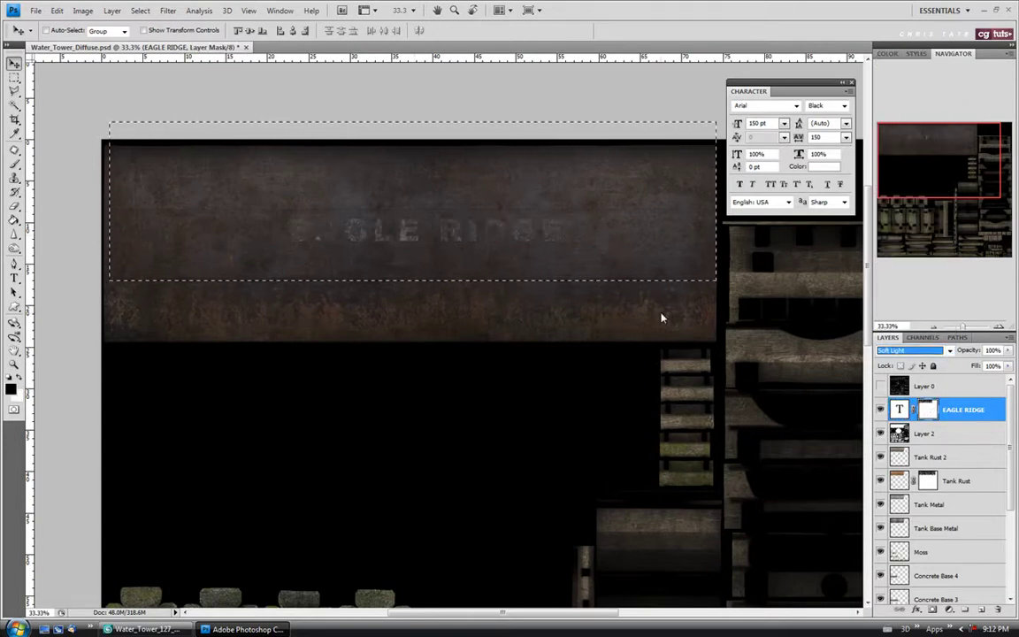
{"action": "left_click_drag", "start_coordinate": [439, 230], "coordinate": [426, 200]}
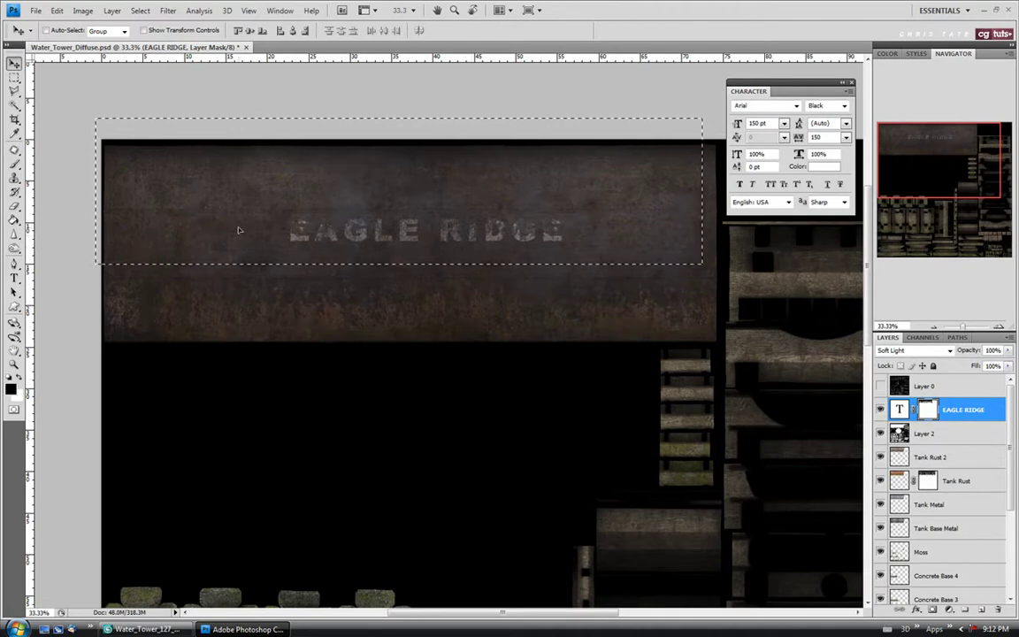
{"action": "left_click", "coordinate": [14, 78]}
{"action": "left_click", "coordinate": [366, 295]}
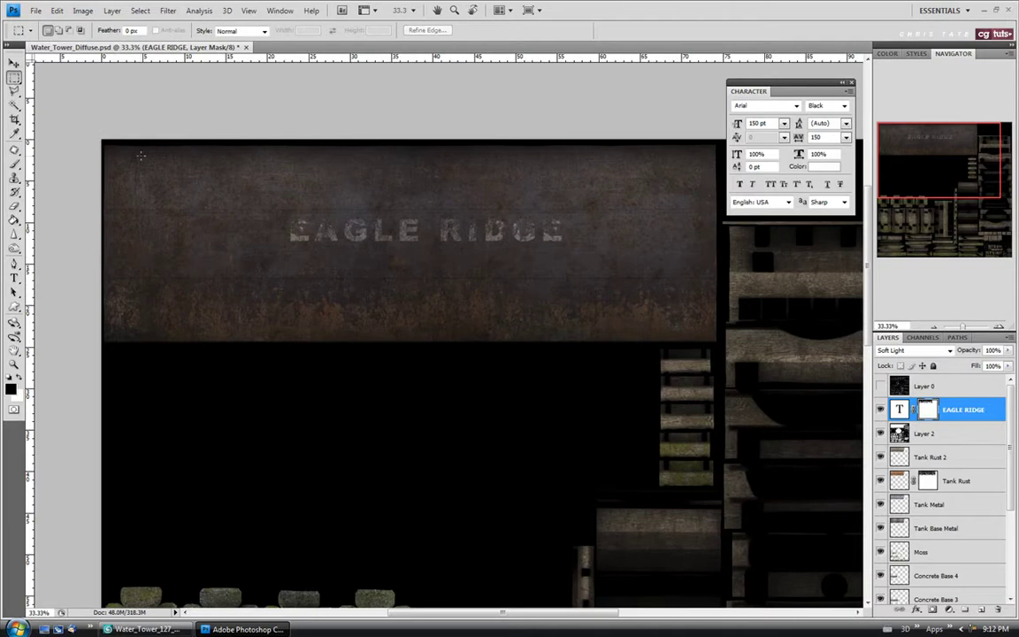
{"action": "left_click", "coordinate": [35, 11]}
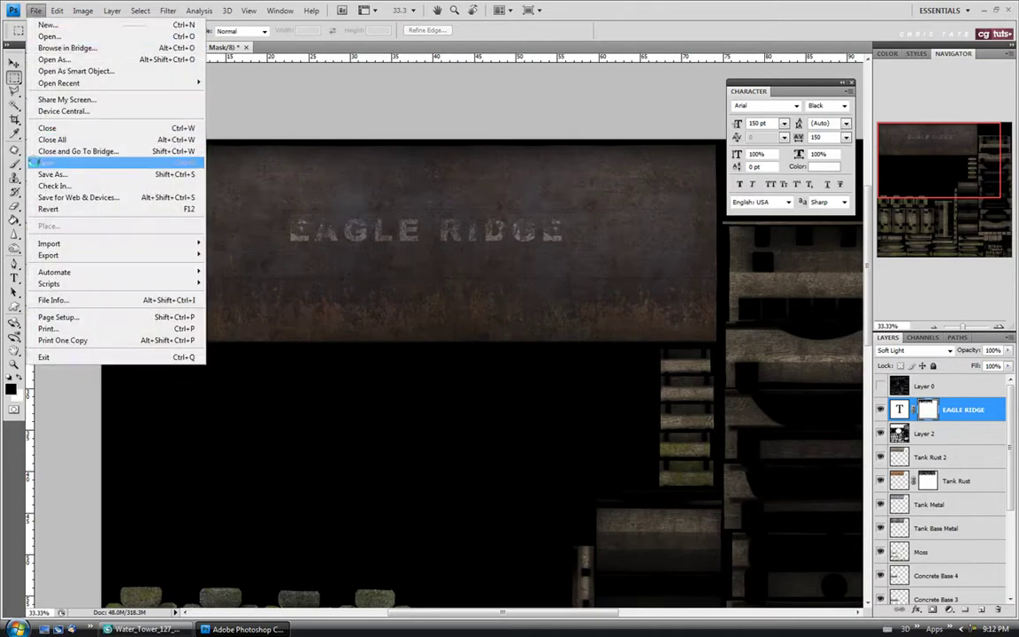
{"action": "left_click", "coordinate": [42, 162]}
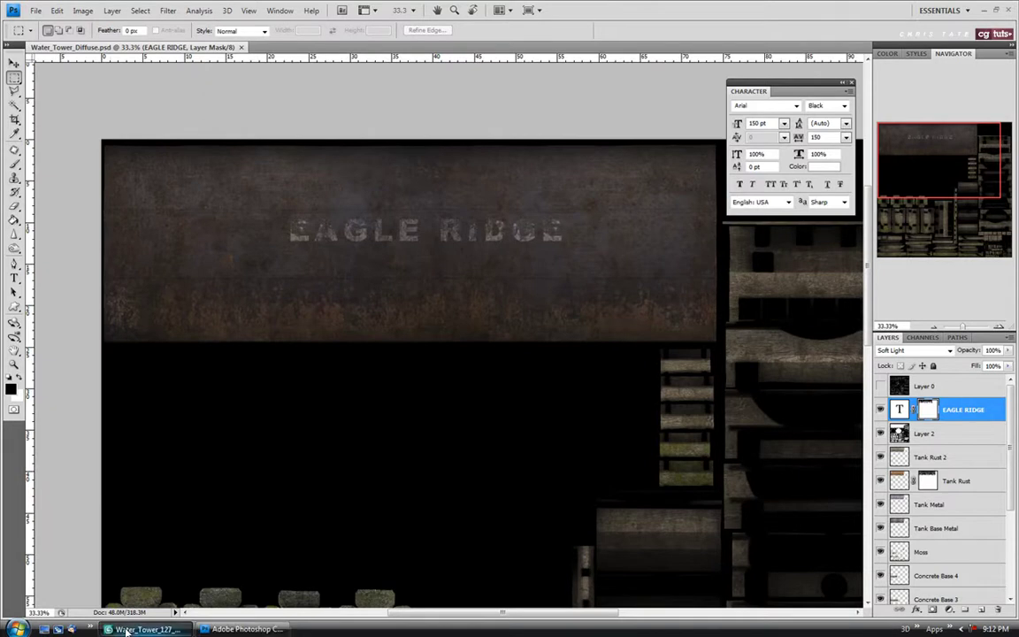
Step: Switch to 3ds Max and examine the lettering on the water tower's tank in a maximized Perspective view
{"action": "key", "text": "alt+Tab"}
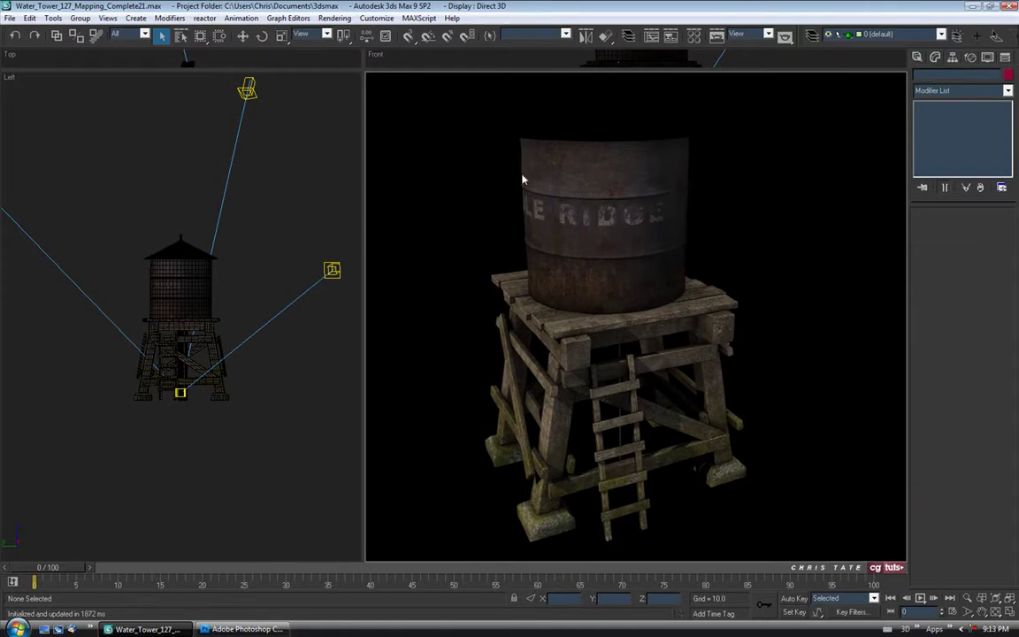
{"action": "right_click", "coordinate": [375, 83]}
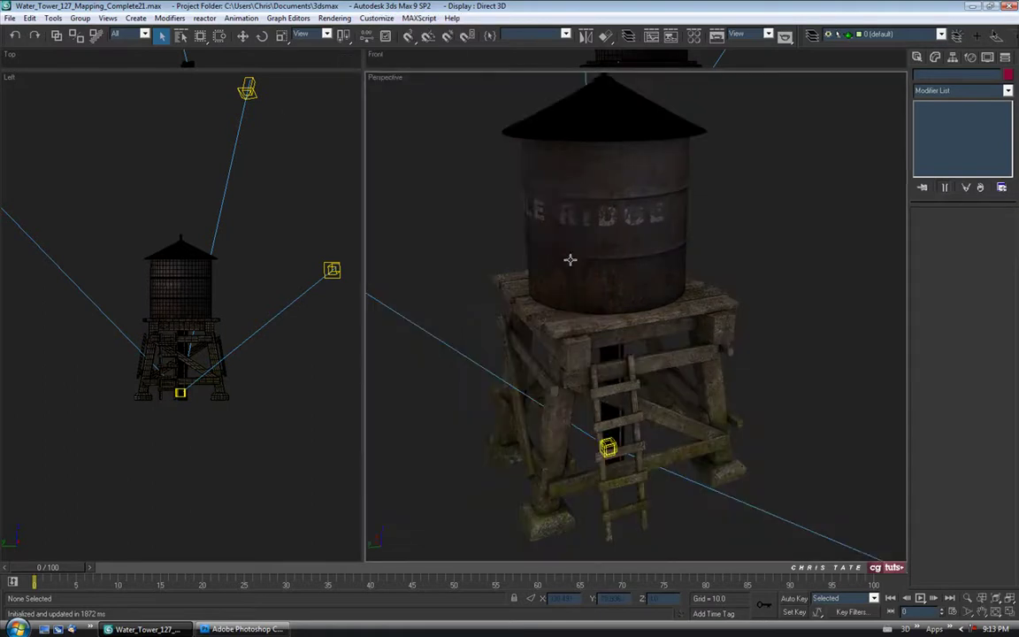
{"action": "middle_click_drag", "start_coordinate": [568, 259], "coordinate": [593, 258]}
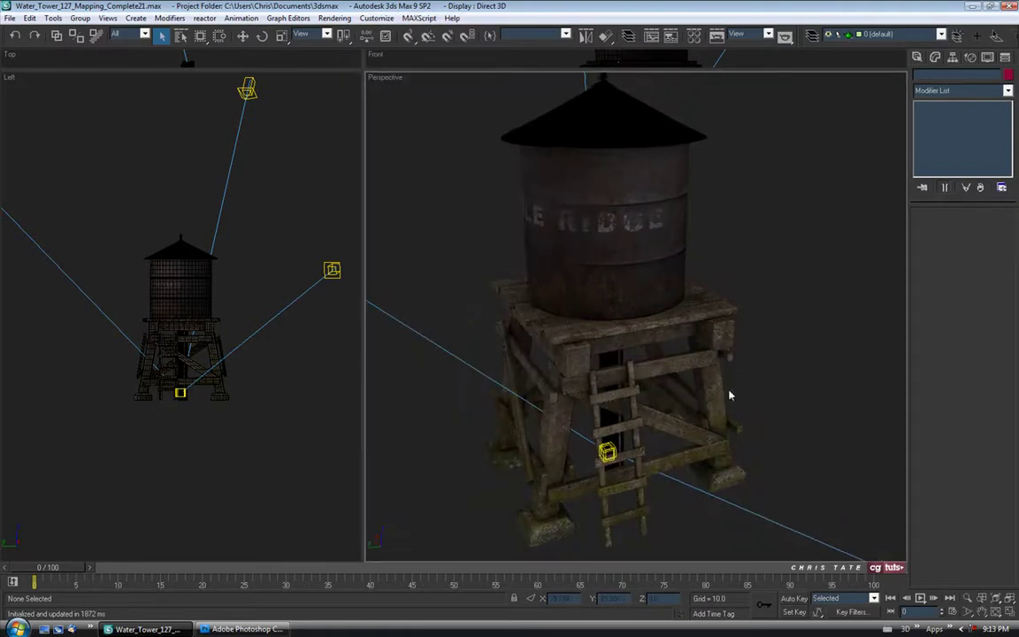
{"action": "left_click", "coordinate": [1009, 612]}
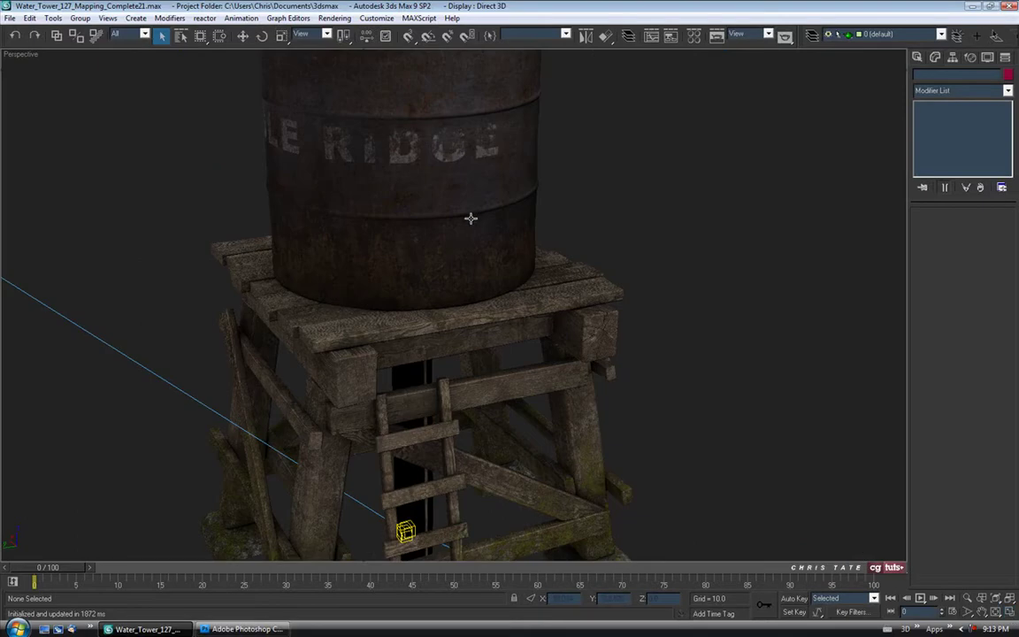
{"action": "scroll", "coordinate": [487, 234], "scroll_direction": "up", "scroll_amount": 2}
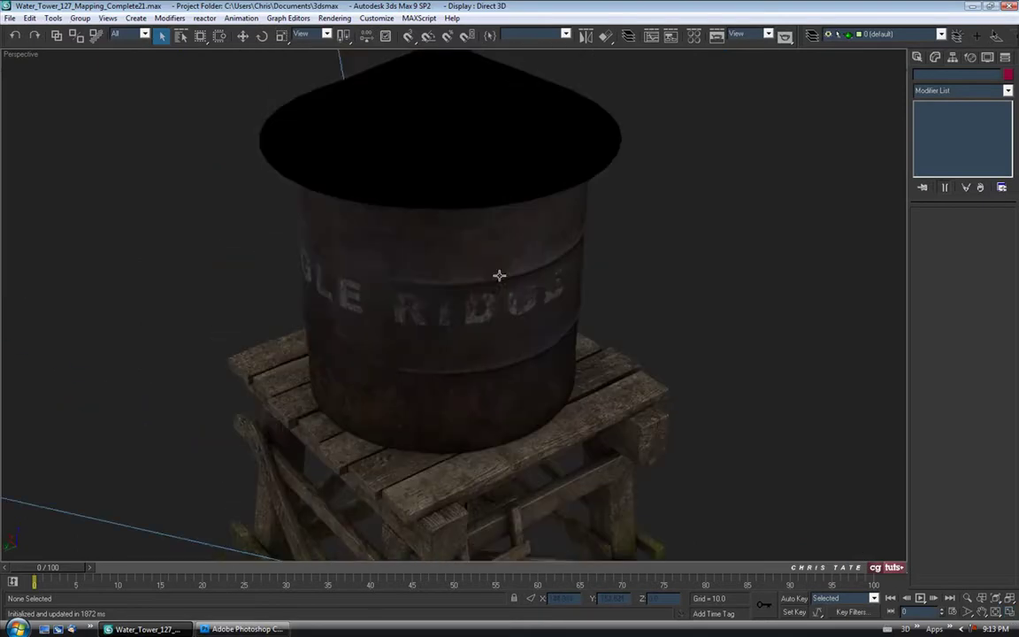
Step: Select the water tower, display its map seams and examine where the seam runs on the tank relative to the lettering
{"action": "left_click", "coordinate": [460, 145]}
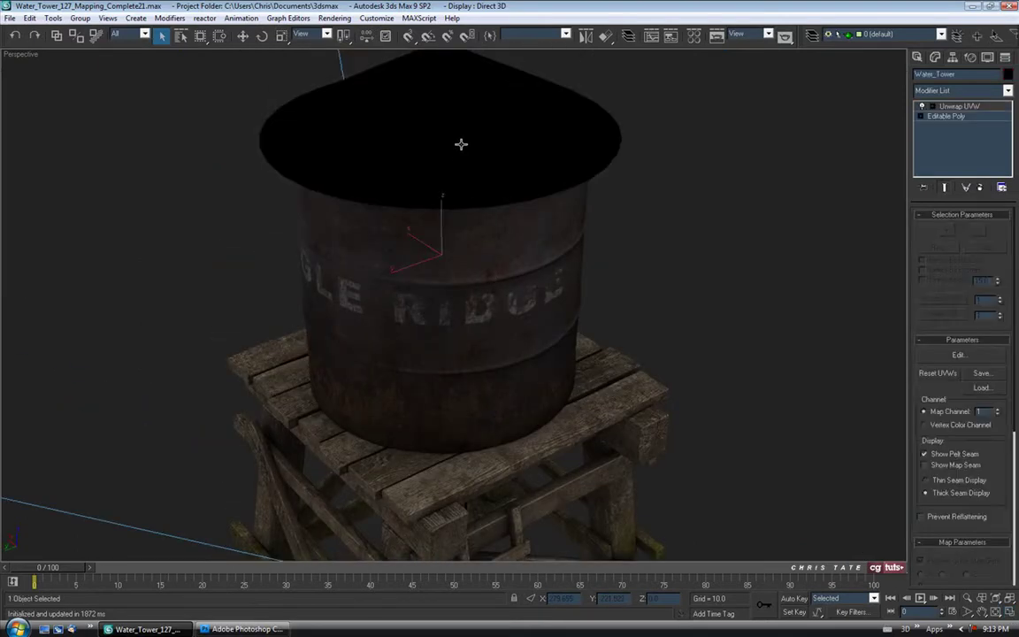
{"action": "left_click", "coordinate": [924, 466]}
{"action": "middle_click_drag", "start_coordinate": [477, 328], "coordinate": [393, 136], "text": "alt"}
{"action": "middle_click_drag", "start_coordinate": [462, 167], "coordinate": [418, 212], "text": "alt"}
{"action": "middle_click_drag", "start_coordinate": [424, 290], "coordinate": [376, 321], "text": "alt"}
{"action": "middle_click_drag", "start_coordinate": [505, 282], "coordinate": [405, 234], "text": "alt"}
Step: Hold the scene, go to the Editable Poly level beneath Unwrap UVW and select the tank as an element
{"action": "left_click", "coordinate": [940, 117]}
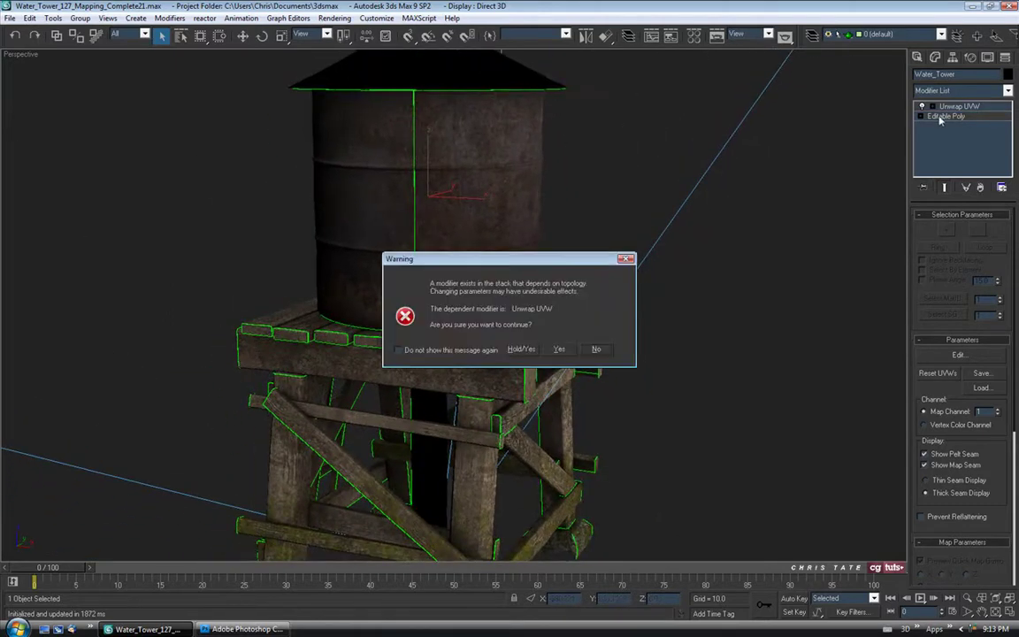
{"action": "left_click", "coordinate": [520, 350]}
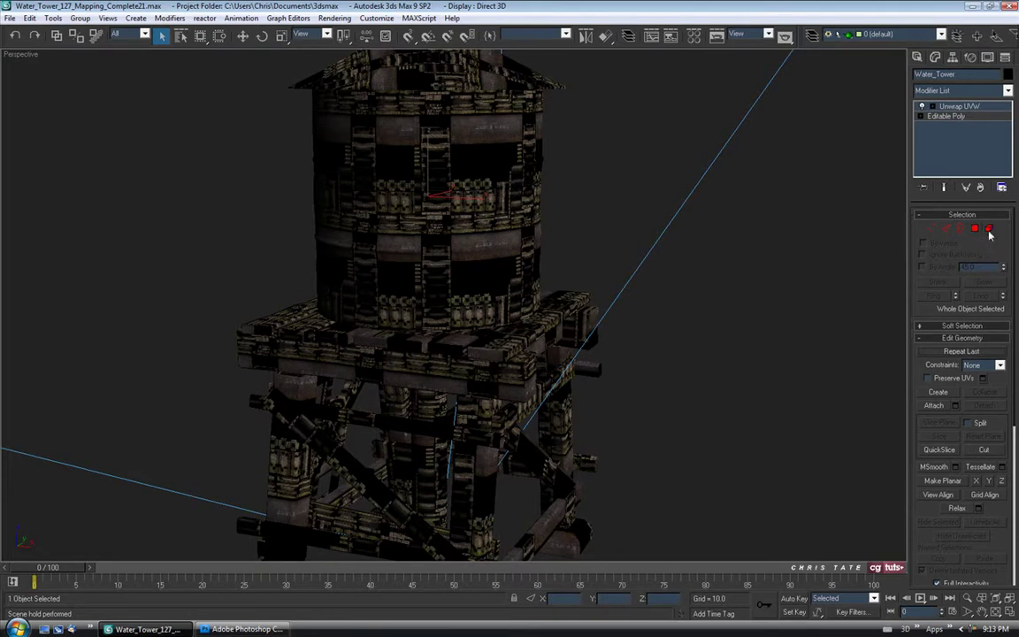
{"action": "left_click", "coordinate": [989, 229]}
{"action": "left_click", "coordinate": [471, 201]}
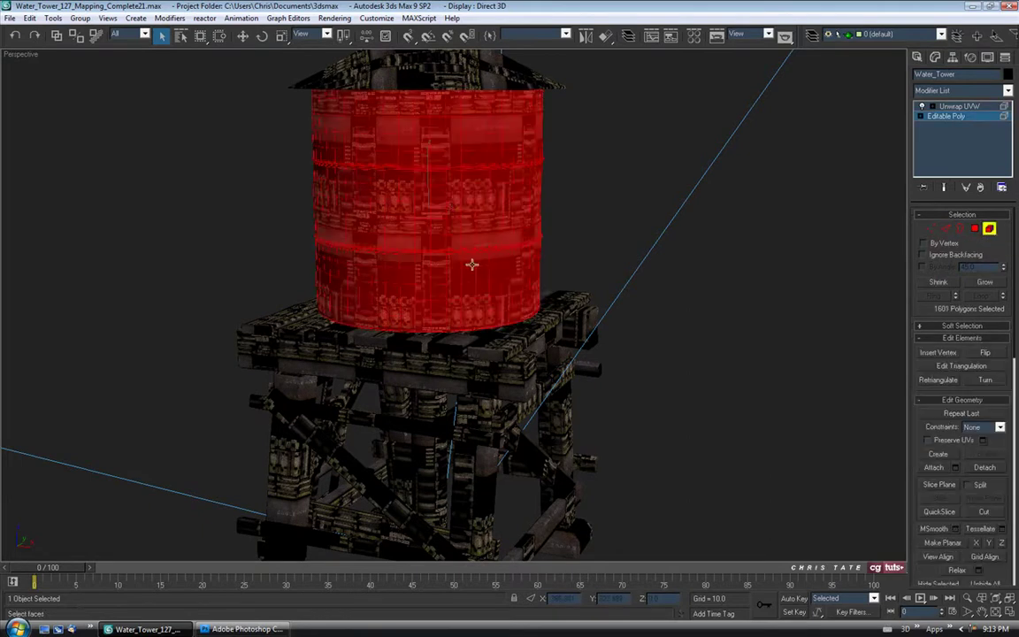
Step: Rotate the selected tank element about 69° around its vertical Z axis
{"action": "middle_click_drag", "start_coordinate": [493, 248], "coordinate": [417, 243]}
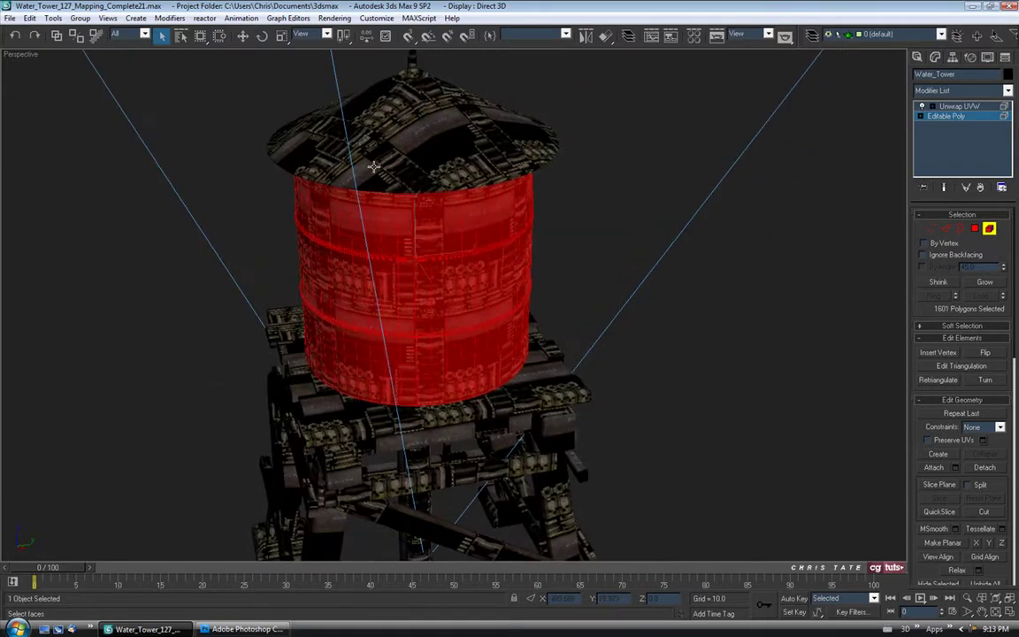
{"action": "left_click", "coordinate": [262, 36]}
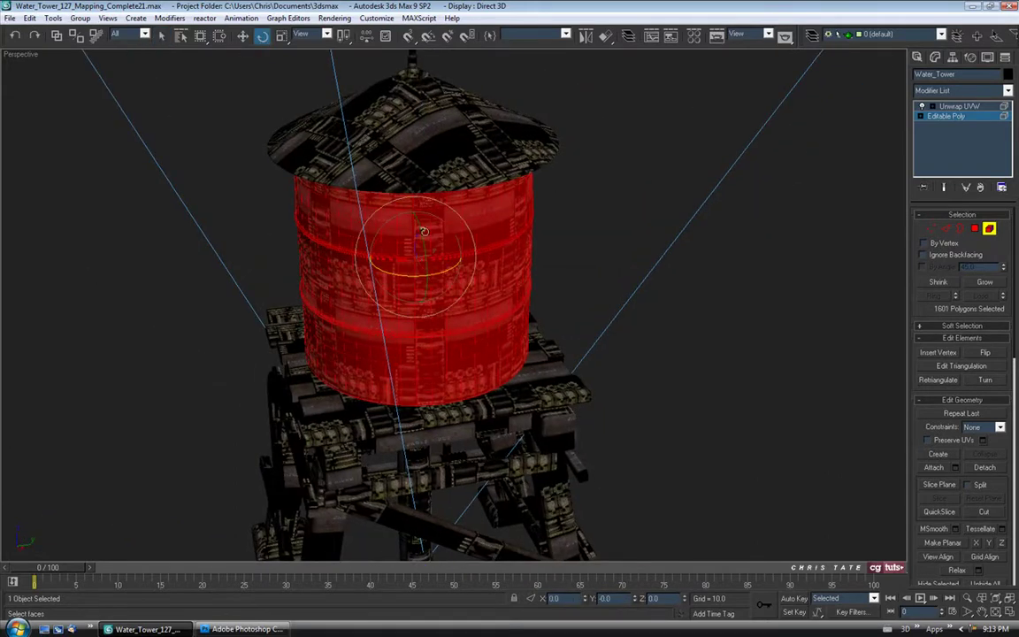
{"action": "left_click_drag", "start_coordinate": [436, 272], "coordinate": [520, 266]}
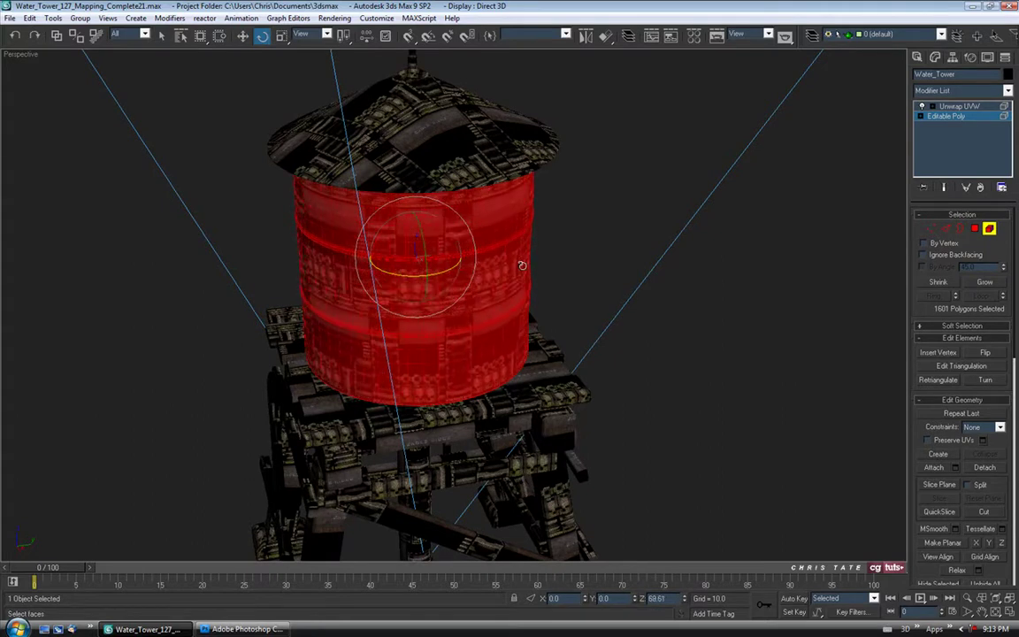
Step: Show the modifier stack's end result without shading on the selected faces, and inspect the lettering's position on the rotated tank
{"action": "middle_click_drag", "start_coordinate": [521, 267], "coordinate": [755, 213], "text": "alt"}
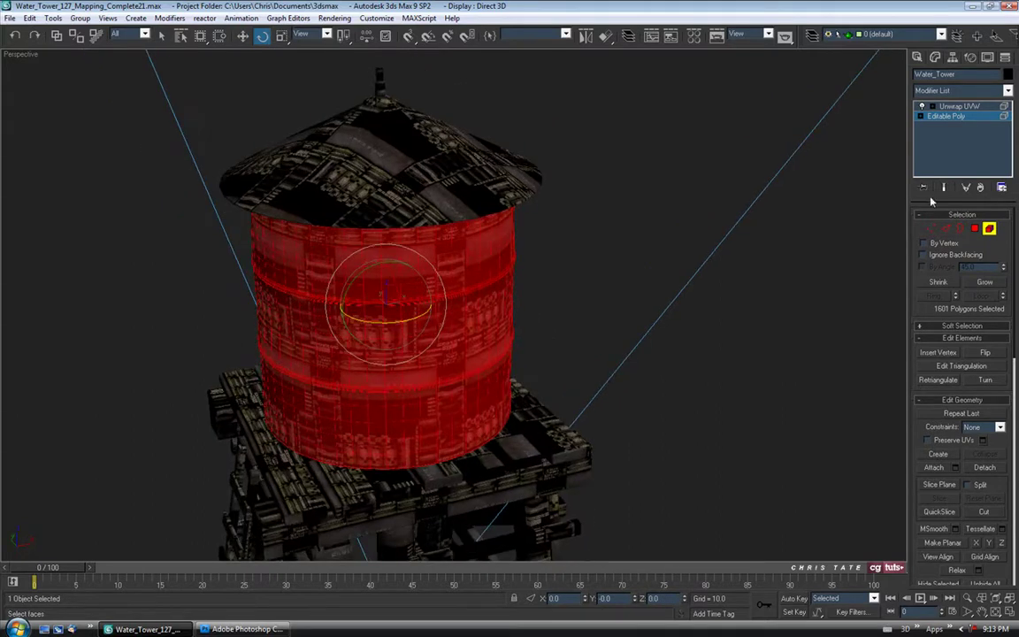
{"action": "key", "text": "F4"}
{"action": "middle_click_drag", "start_coordinate": [632, 274], "coordinate": [362, 326], "text": "alt"}
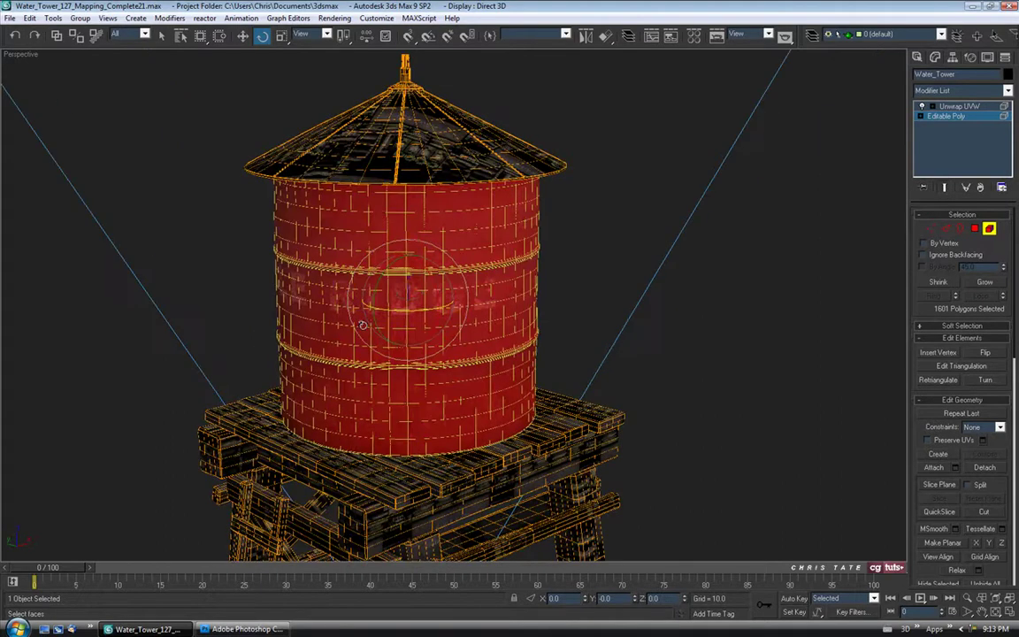
{"action": "key", "text": "F2"}
{"action": "mouse_move", "coordinate": [293, 294]}
{"action": "middle_mouse_down", "text": "alt"}
{"action": "mouse_move", "coordinate": [389, 304]}
{"action": "mouse_move", "coordinate": [214, 309]}
{"action": "mouse_move", "coordinate": [395, 308]}
{"action": "middle_mouse_up", "text": "alt"}
{"action": "scroll", "coordinate": [394, 308], "scroll_direction": "up", "scroll_amount": 5}
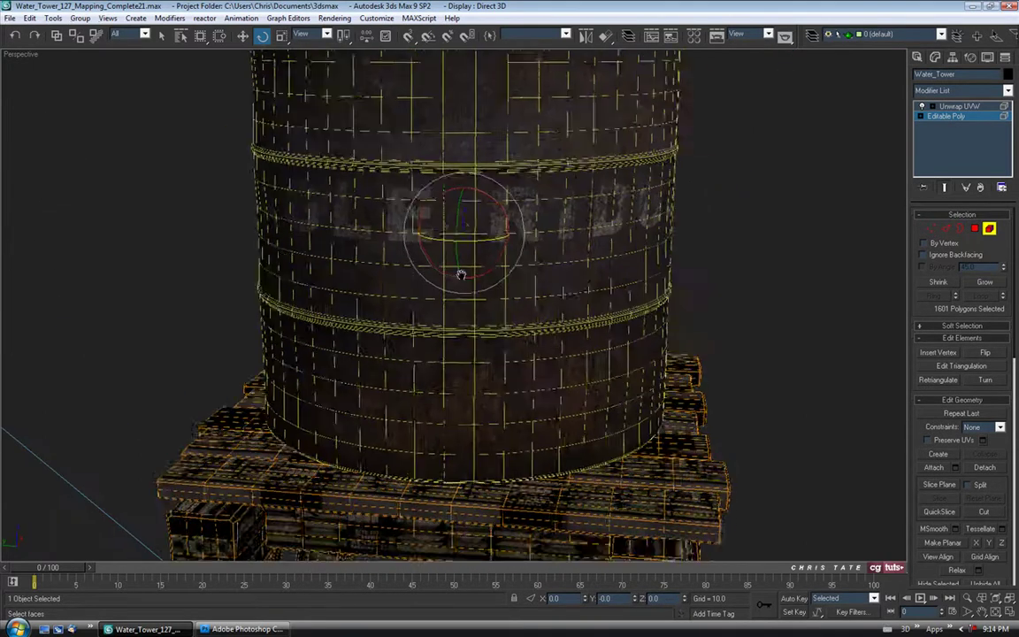
{"action": "scroll", "coordinate": [450, 258], "scroll_direction": "down", "scroll_amount": 4}
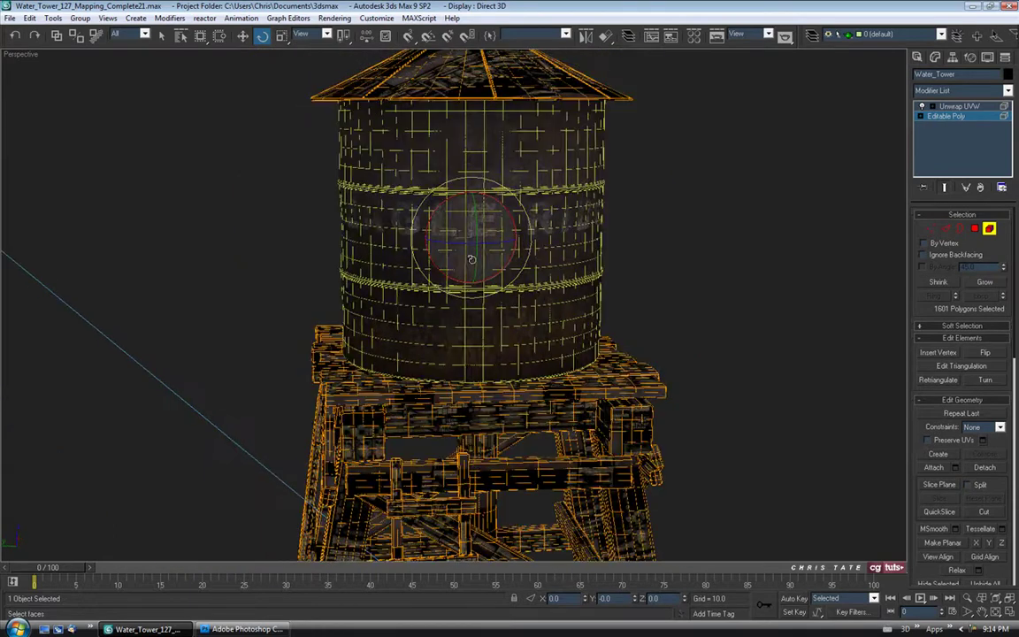
Step: Fine-tune the tank element's rotation around the vertical axis and leave Element level to check the textured model
{"action": "left_click_drag", "start_coordinate": [495, 244], "coordinate": [501, 241]}
{"action": "middle_click_drag", "start_coordinate": [501, 242], "coordinate": [478, 270], "text": "alt"}
{"action": "scroll", "coordinate": [347, 275], "scroll_direction": "down", "scroll_amount": 3}
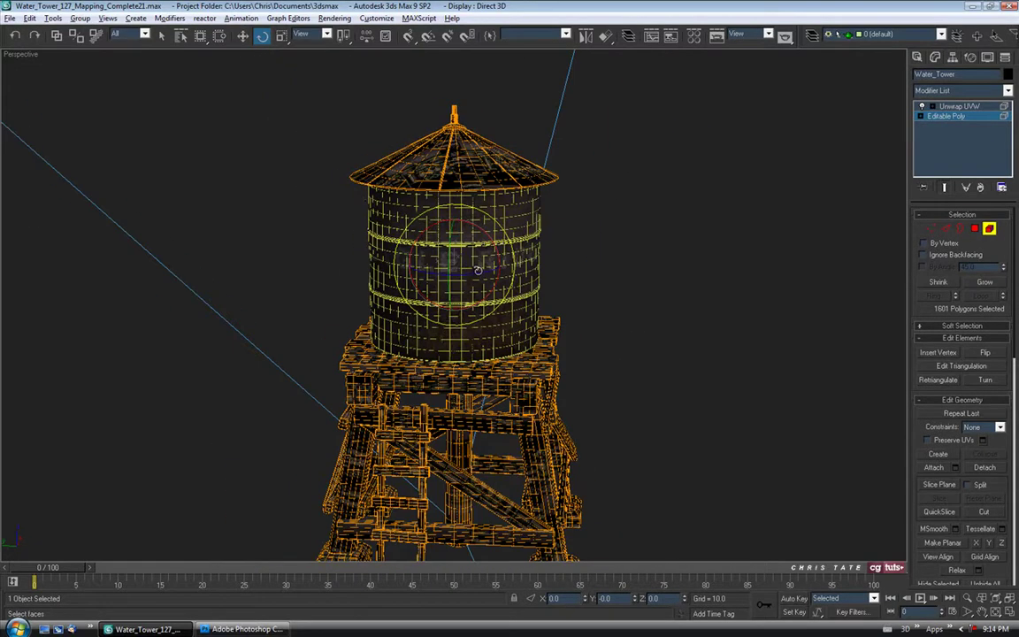
{"action": "left_click", "coordinate": [990, 230]}
{"action": "mouse_move", "coordinate": [775, 238]}
{"action": "middle_mouse_down", "text": "alt"}
{"action": "mouse_move", "coordinate": [539, 302]}
{"action": "mouse_move", "coordinate": [548, 305]}
{"action": "mouse_move", "coordinate": [473, 299]}
{"action": "mouse_move", "coordinate": [518, 291]}
{"action": "mouse_move", "coordinate": [528, 300]}
{"action": "mouse_move", "coordinate": [482, 307]}
{"action": "mouse_move", "coordinate": [490, 301]}
{"action": "middle_mouse_up", "text": "alt"}
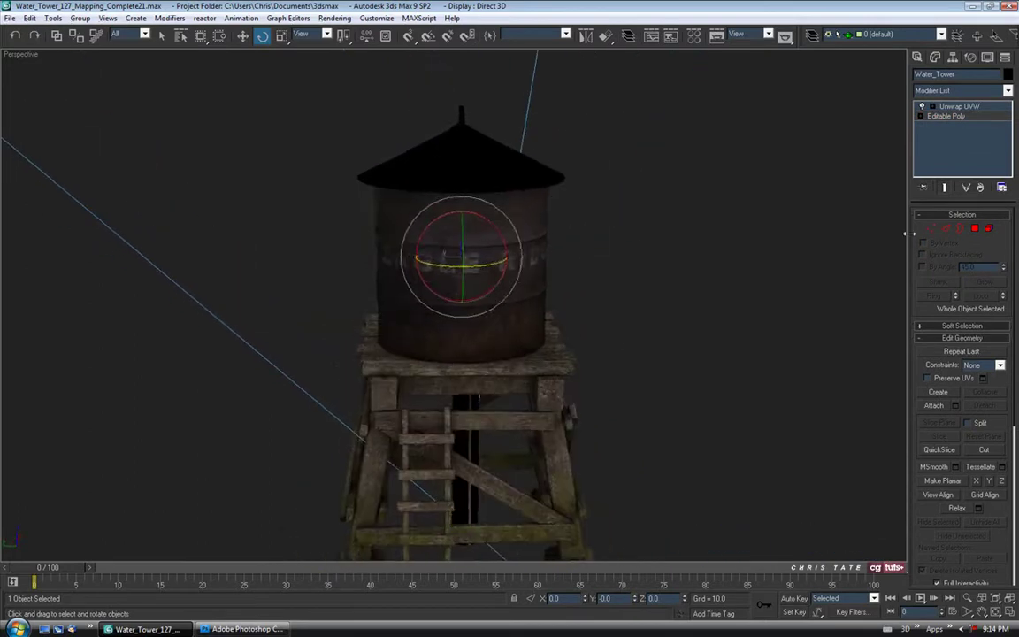
Step: Try another slight rotation of the tank element around the vertical axis, exit Element level and inspect the lettering above the ladder
{"action": "left_click", "coordinate": [988, 228]}
{"action": "left_click_drag", "start_coordinate": [484, 274], "coordinate": [471, 274]}
{"action": "right_click", "coordinate": [471, 274]}
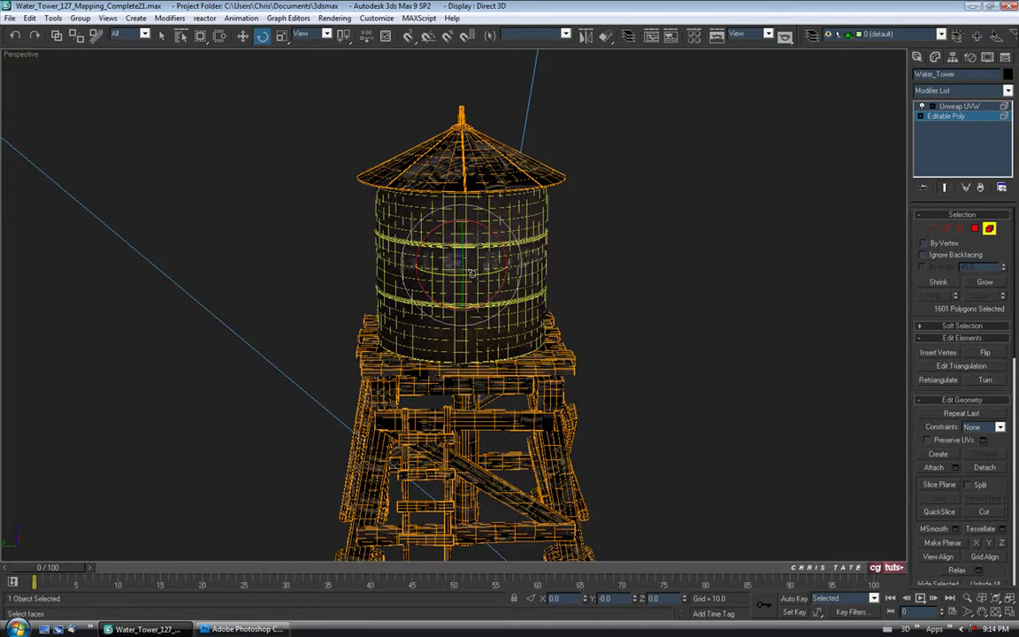
{"action": "left_click", "coordinate": [988, 228]}
{"action": "key", "text": "F3"}
{"action": "mouse_move", "coordinate": [468, 279]}
{"action": "middle_mouse_down", "text": "alt"}
{"action": "mouse_move", "coordinate": [321, 279]}
{"action": "mouse_move", "coordinate": [411, 279]}
{"action": "mouse_move", "coordinate": [415, 252]}
{"action": "mouse_move", "coordinate": [416, 292]}
{"action": "mouse_move", "coordinate": [418, 231]}
{"action": "middle_mouse_up", "text": "alt"}
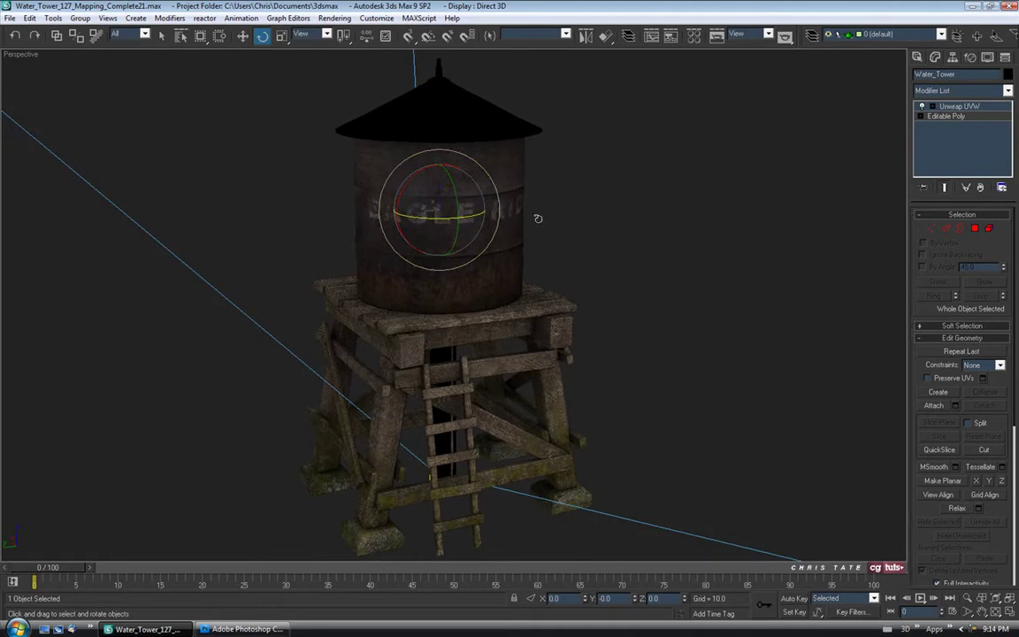
{"action": "middle_click_drag", "start_coordinate": [446, 246], "coordinate": [495, 270], "text": "alt"}
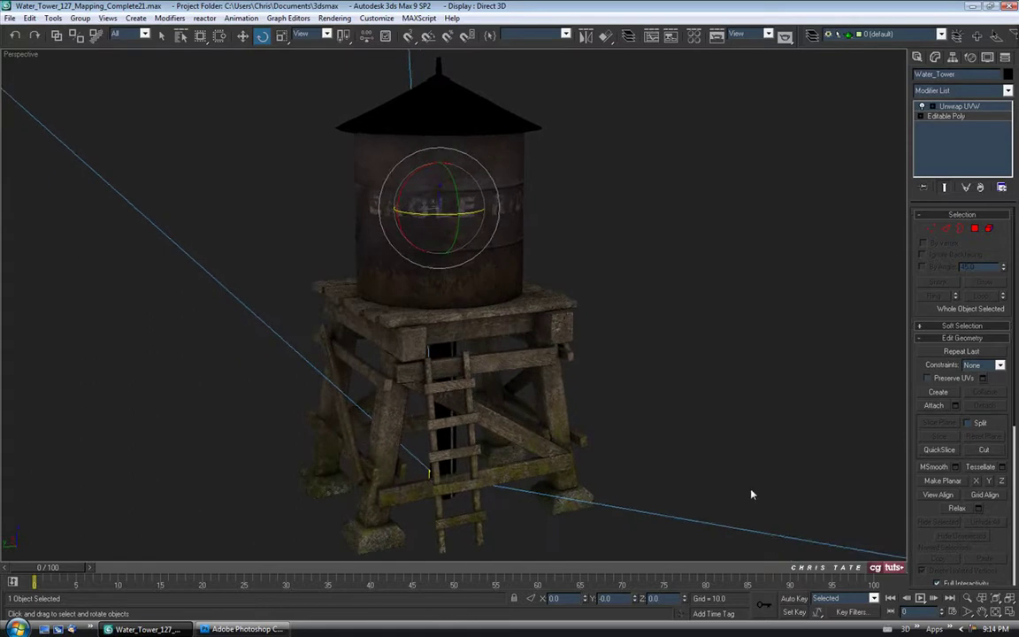
Step: Restore the multi-viewport layout, return to the Unwrap UVW modifier and turn off the map seam display
{"action": "left_click", "coordinate": [1009, 613]}
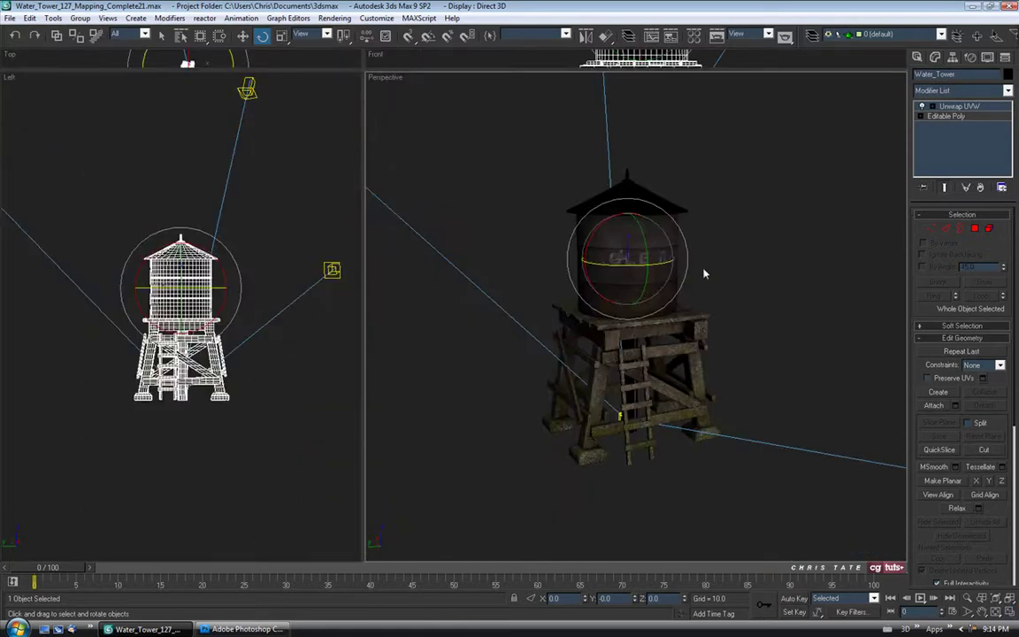
{"action": "left_click", "coordinate": [968, 106]}
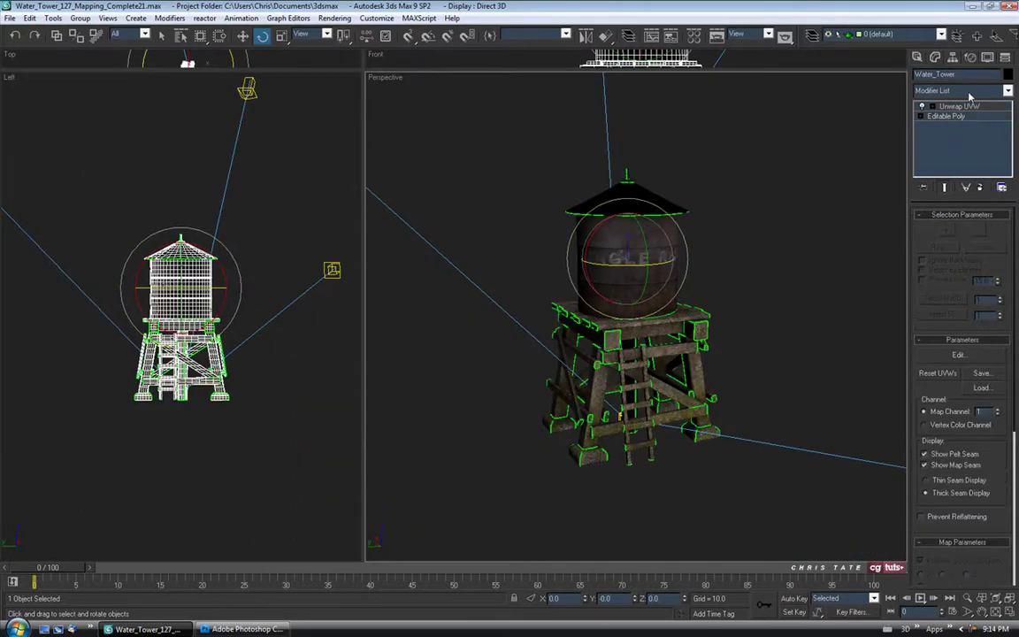
{"action": "left_click", "coordinate": [924, 465]}
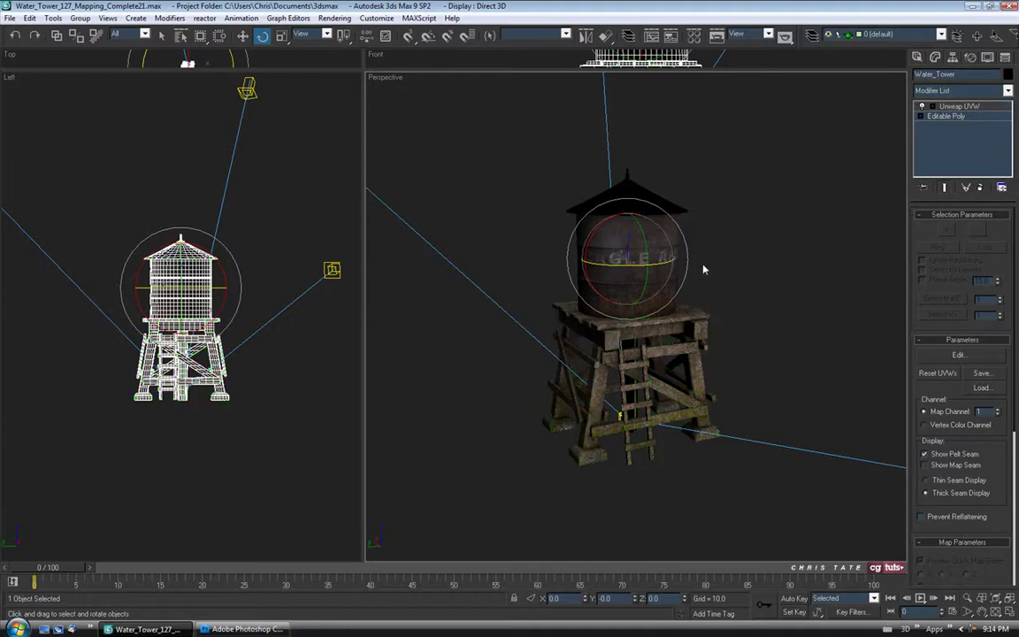
Step: Frame the whole water tower in the Perspective view and render it there with ActiveShade
{"action": "scroll", "coordinate": [706, 248], "scroll_direction": "up", "scroll_amount": 4}
{"action": "middle_click_drag", "start_coordinate": [710, 236], "coordinate": [708, 252], "text": "alt"}
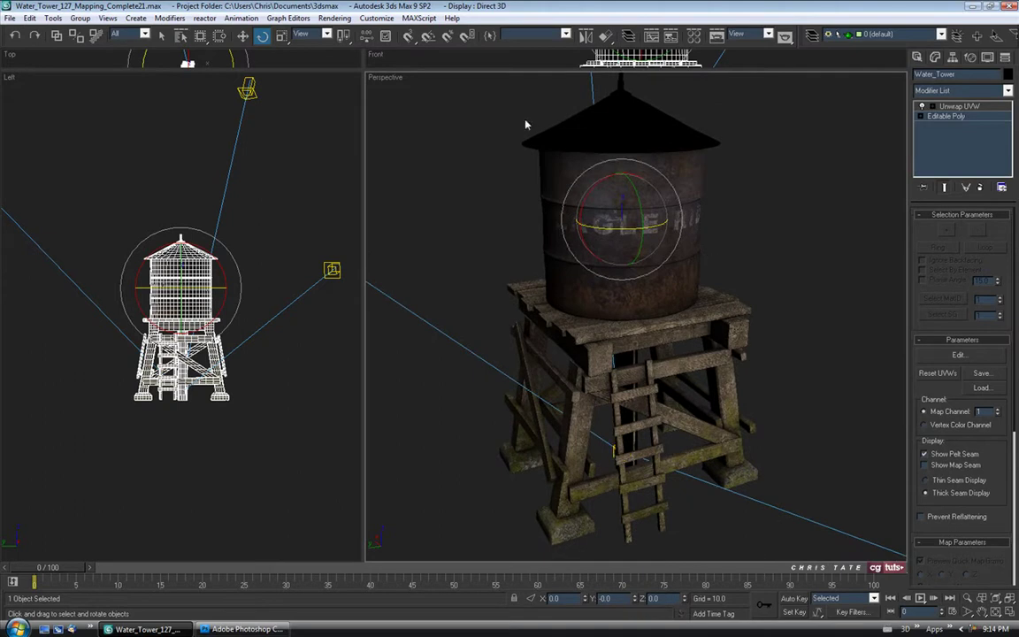
{"action": "left_click", "coordinate": [384, 78]}
{"action": "mouse_move", "coordinate": [416, 84]}
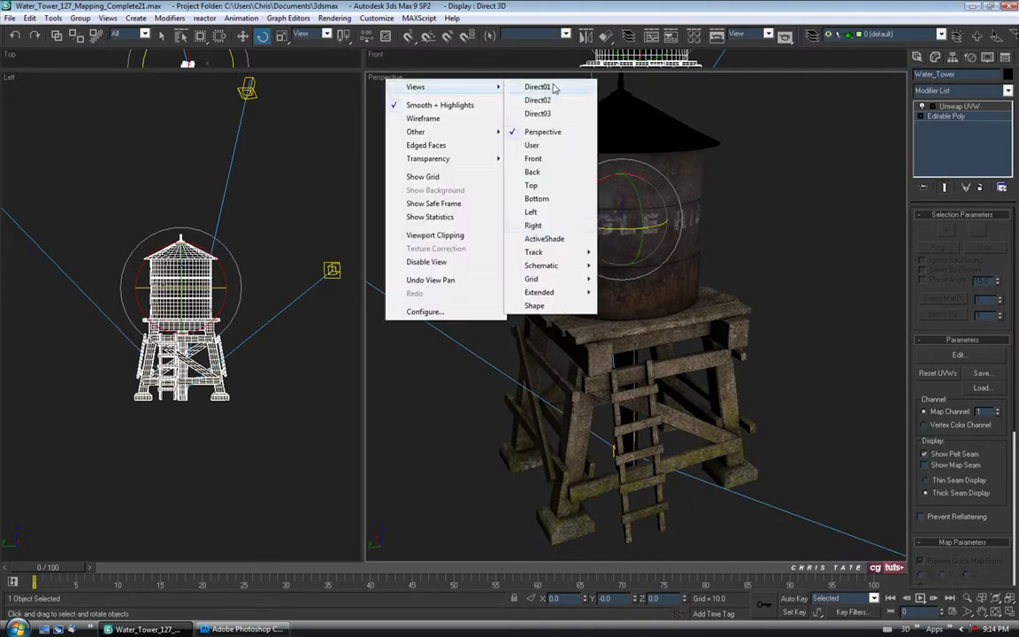
{"action": "left_click", "coordinate": [541, 239]}
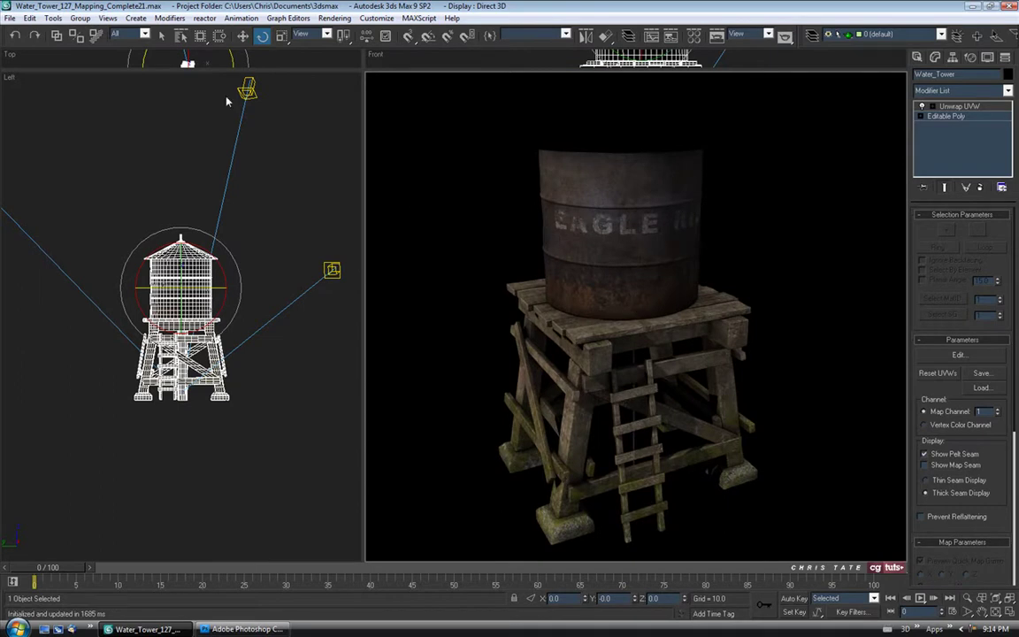
Step: Save the scene as a new file with an incremented number
{"action": "left_click", "coordinate": [9, 18]}
{"action": "left_click", "coordinate": [31, 102]}
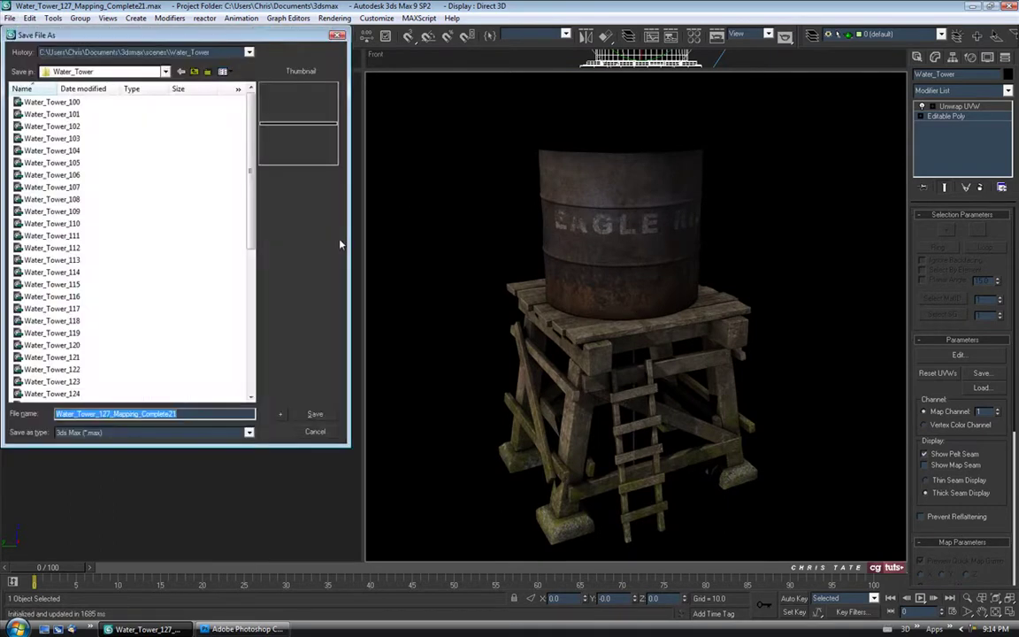
{"action": "left_click", "coordinate": [280, 413]}
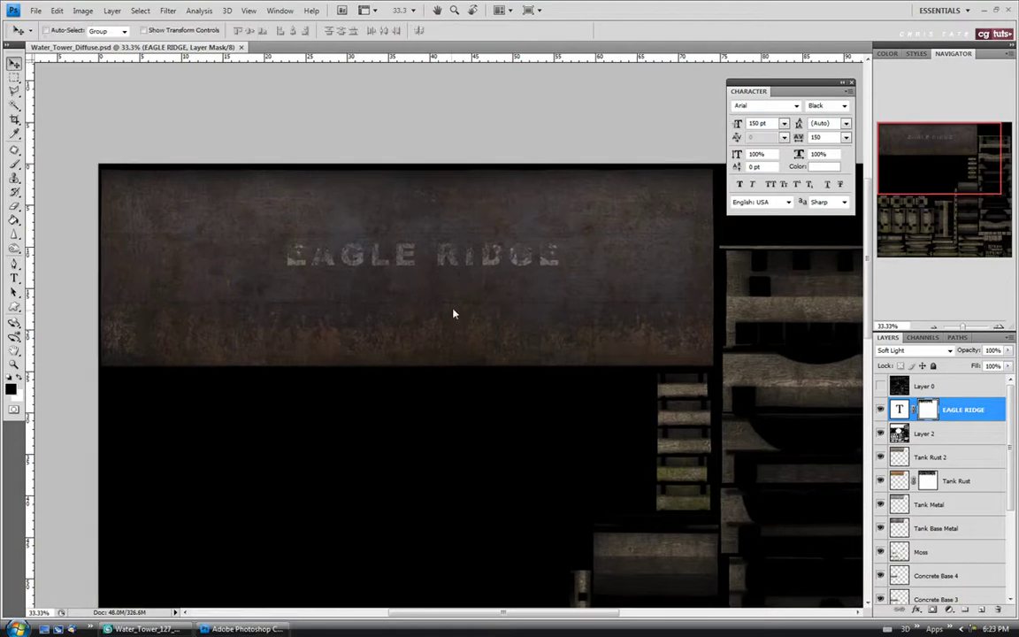
Step: In the Photoshop diffuse file, add the text "pop 7,538" below the EAGLE RIDGE lettering on the tank
{"action": "left_click", "coordinate": [14, 277]}
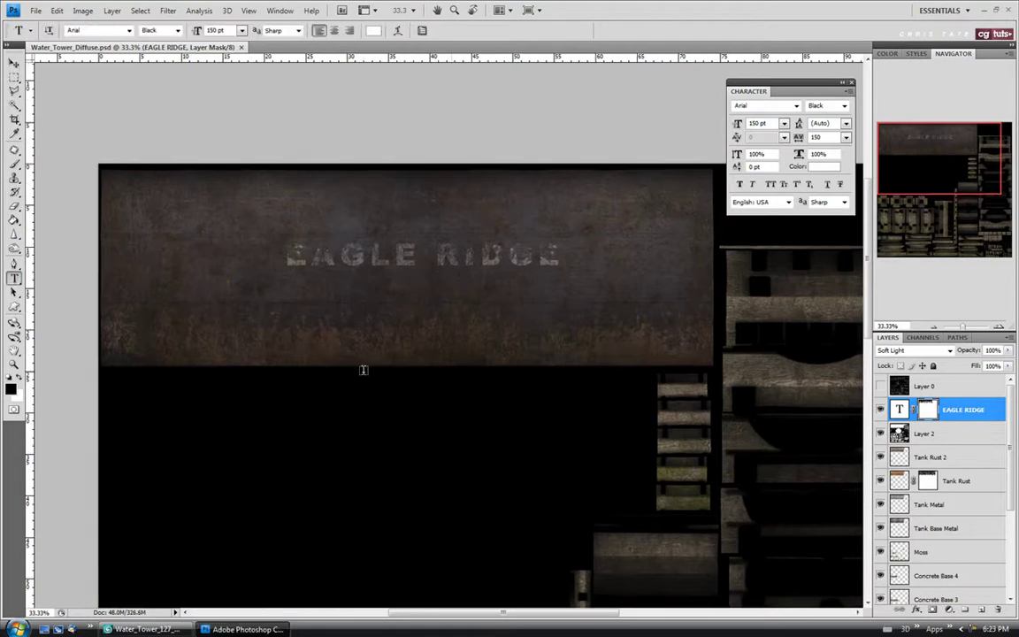
{"action": "left_click", "coordinate": [316, 342]}
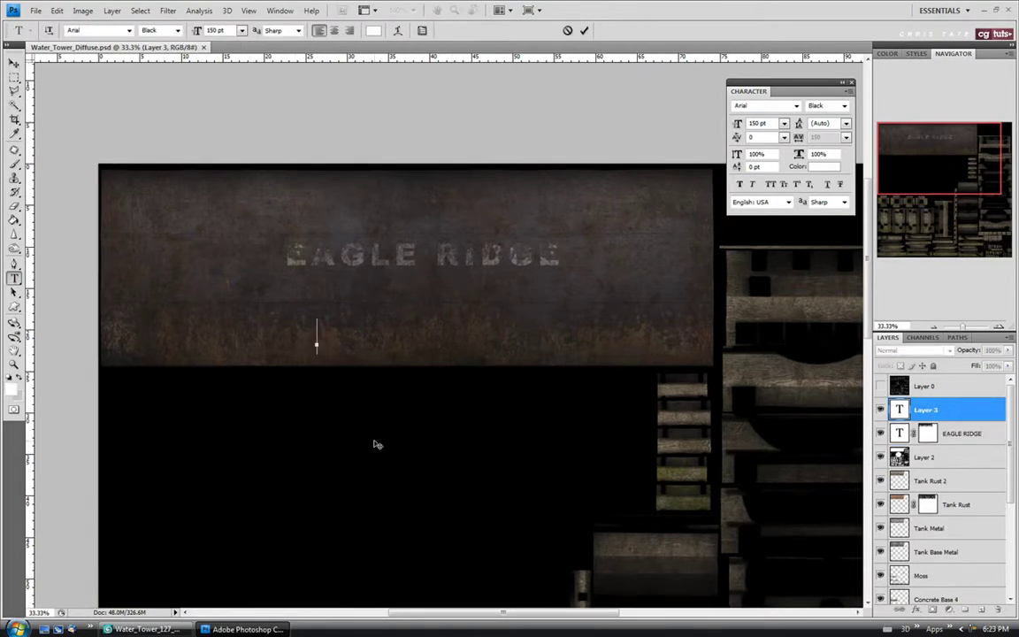
{"action": "type", "text": "pop"}
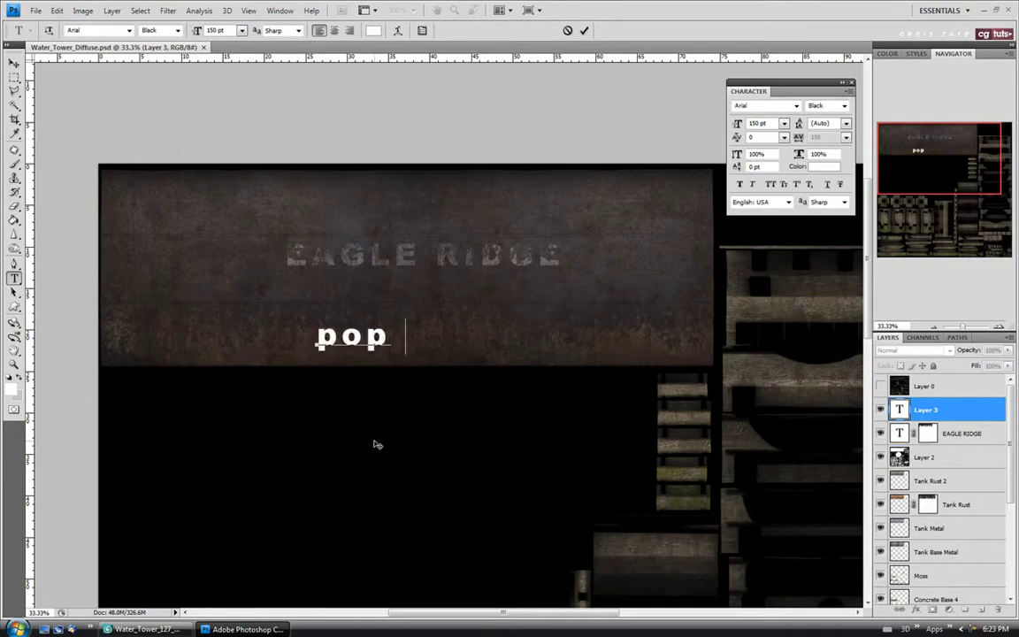
{"action": "type", "text": " 7,538"}
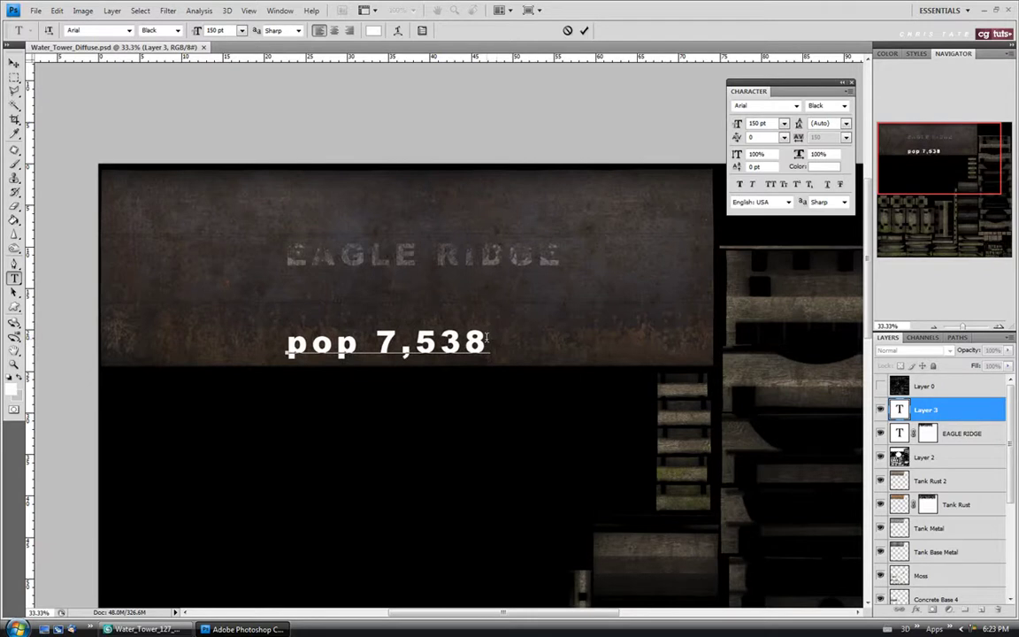
Step: Set the "pop 7,538" text size to 60 pt and move it directly beneath the middle of the EAGLE RIDGE lettering
{"action": "left_click_drag", "start_coordinate": [489, 341], "coordinate": [265, 338]}
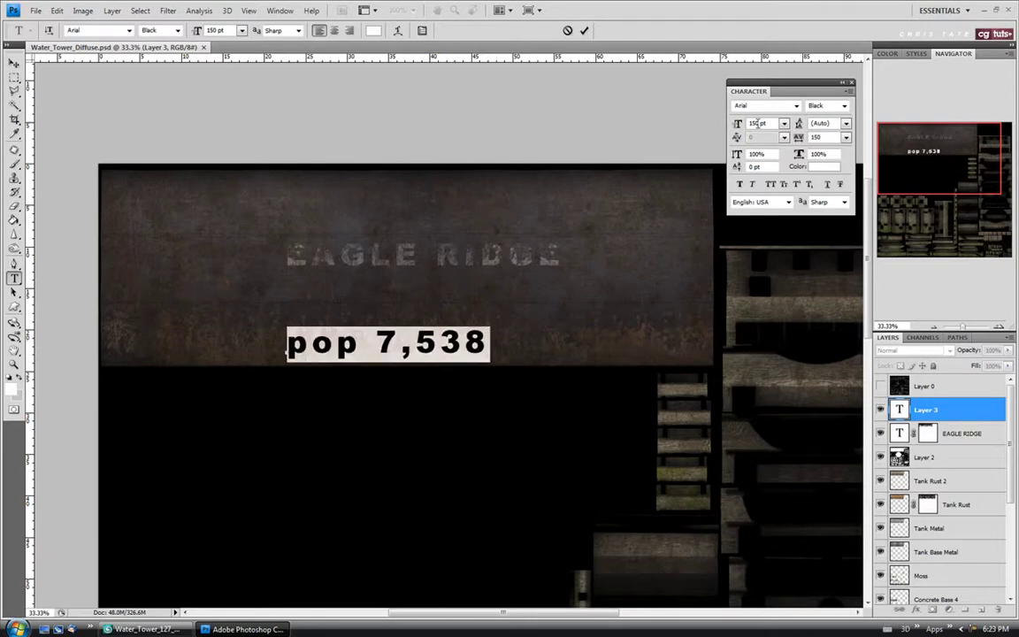
{"action": "type", "text": "60"}
{"action": "key", "text": "Return"}
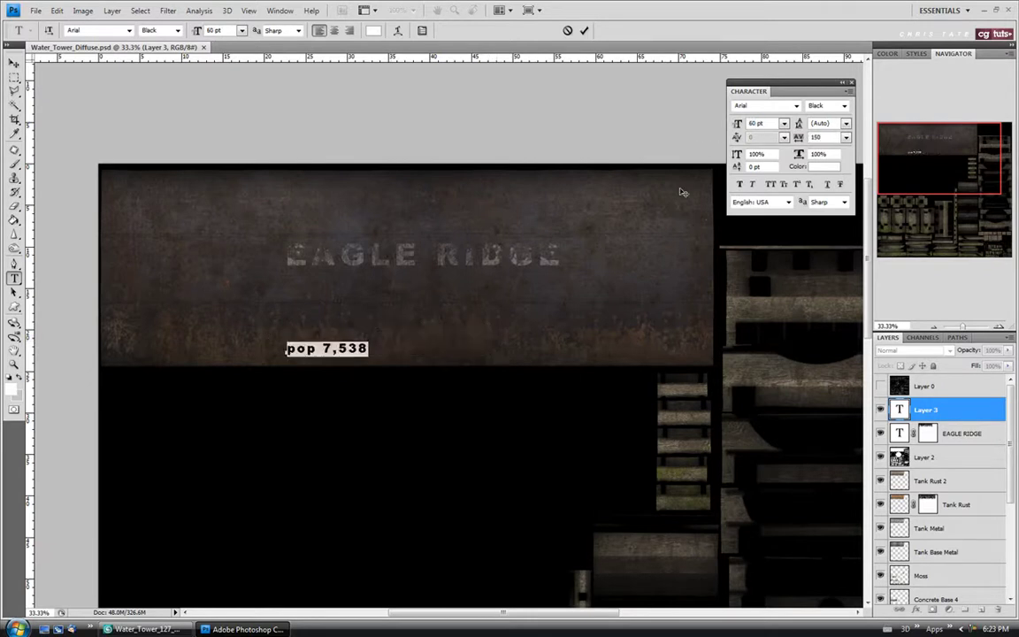
{"action": "left_click", "coordinate": [13, 62]}
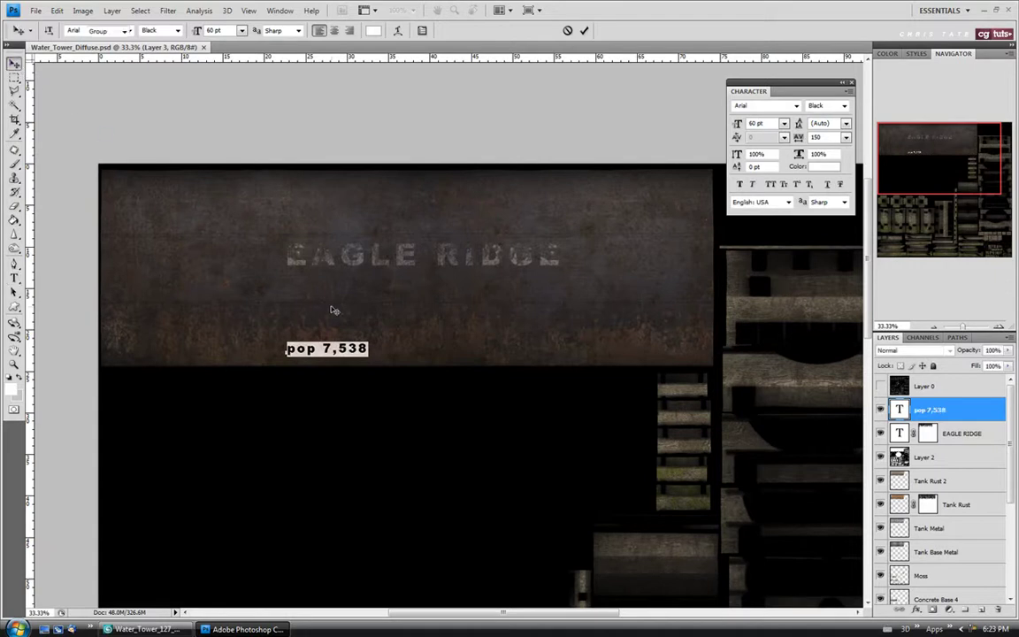
{"action": "left_click_drag", "start_coordinate": [357, 298], "coordinate": [433, 267]}
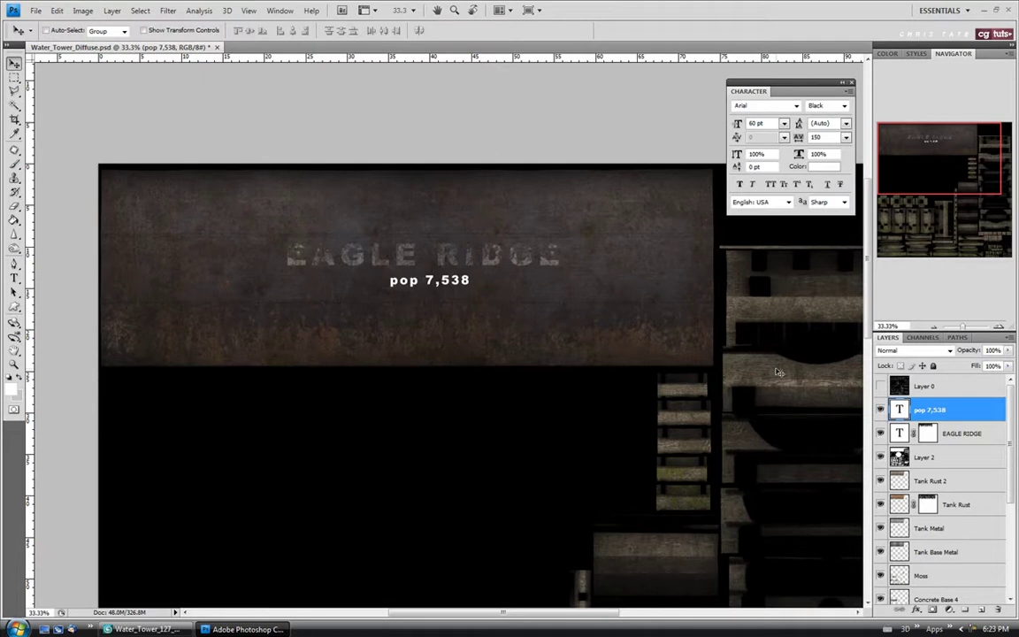
Step: Add a layer mask to the "pop 7,538" text layer, and copy the entire Mask_2 texture image before closing it
{"action": "left_click", "coordinate": [949, 609]}
{"action": "left_click", "coordinate": [36, 11]}
{"action": "left_click", "coordinate": [46, 36]}
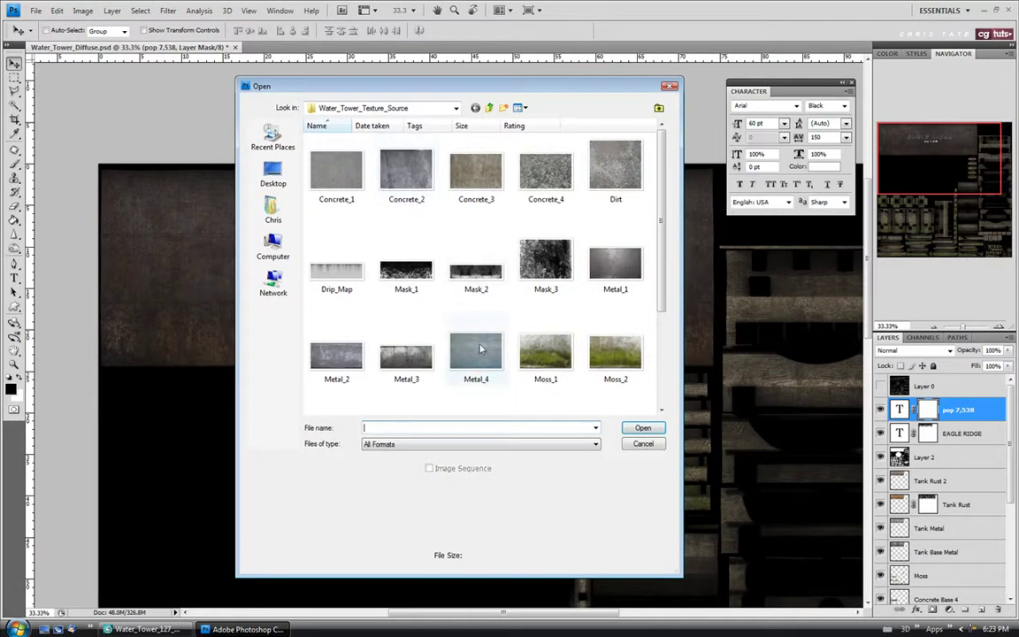
{"action": "left_click", "coordinate": [474, 281]}
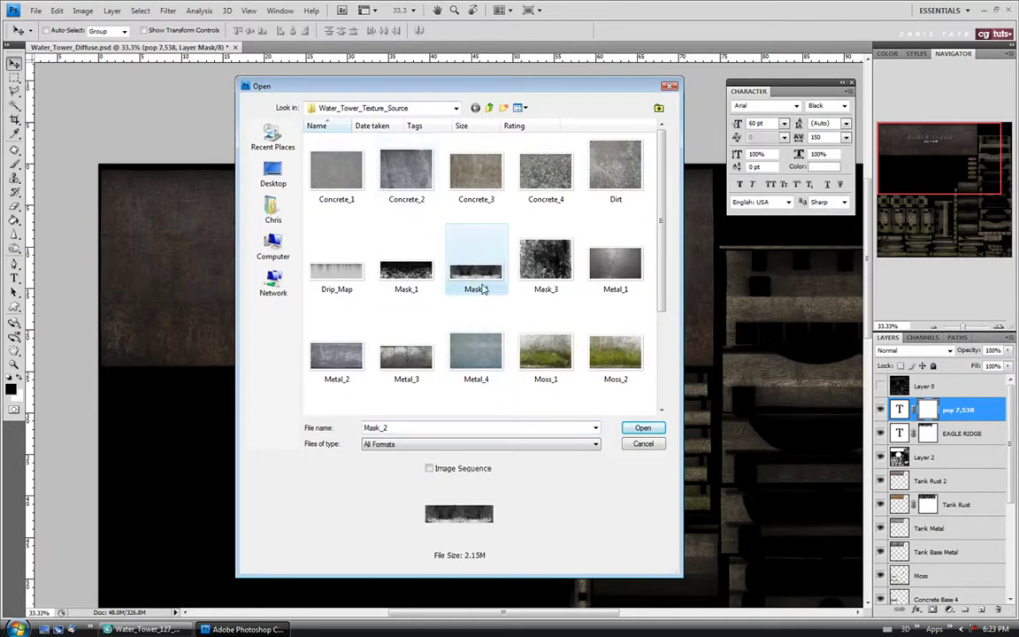
{"action": "left_click", "coordinate": [643, 429]}
{"action": "key", "text": "ctrl+a"}
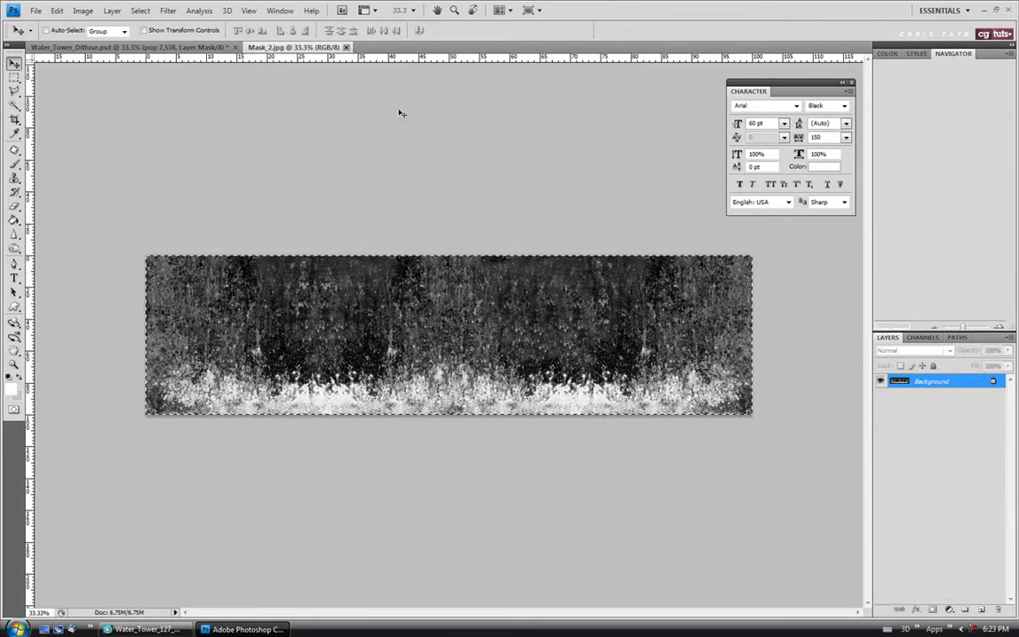
{"action": "key", "text": "ctrl+w"}
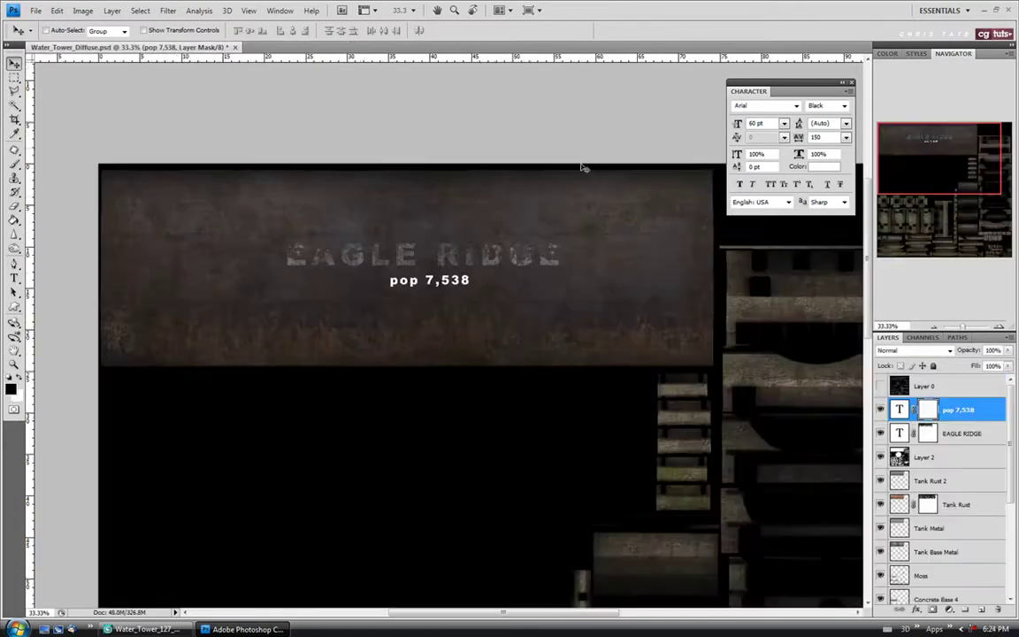
Step: Paste the copied texture into the "pop 7,538" mask channel and position it over the tank lettering, returning to the text layer
{"action": "left_click", "coordinate": [922, 337]}
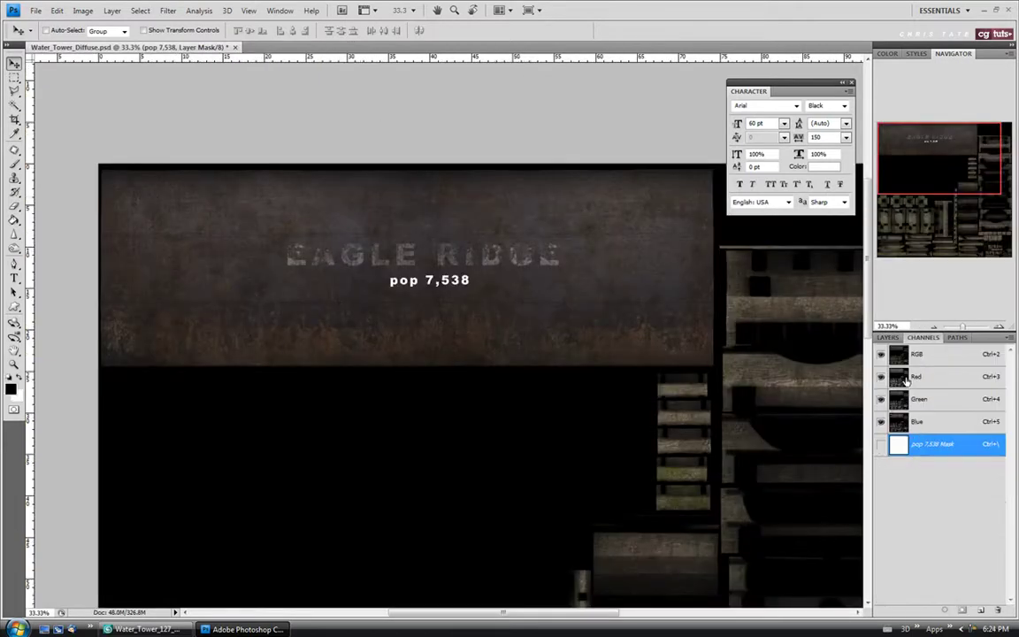
{"action": "left_click", "coordinate": [879, 445]}
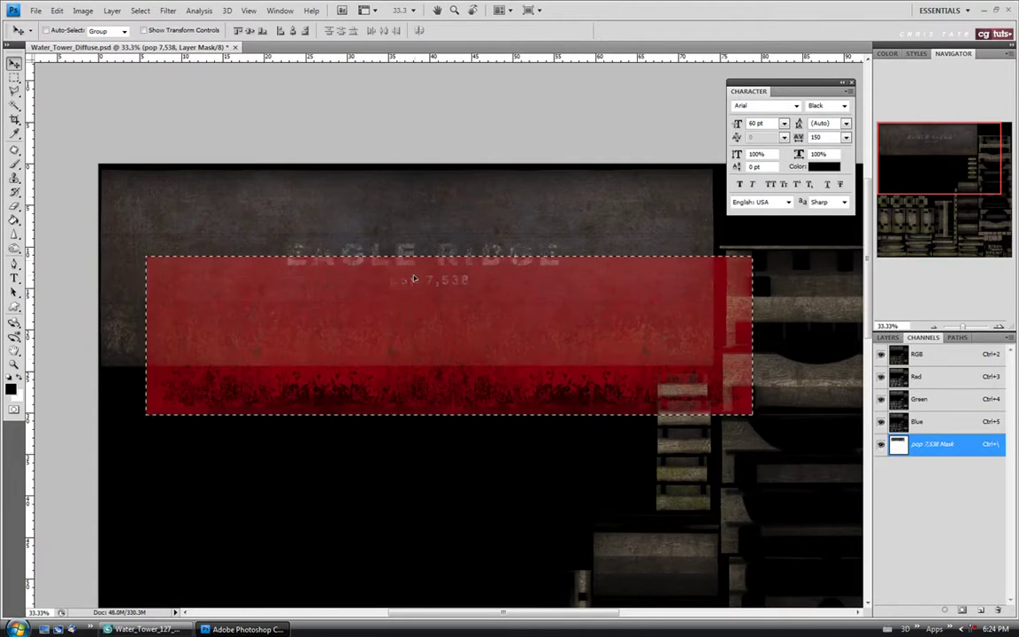
{"action": "left_click_drag", "start_coordinate": [384, 322], "coordinate": [408, 263]}
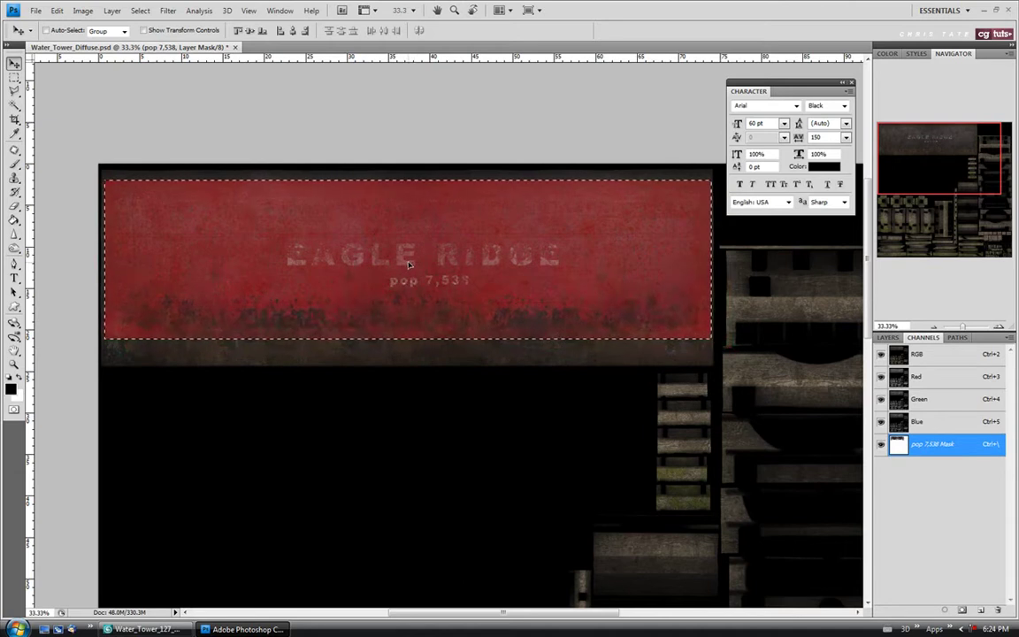
{"action": "key", "text": "F7"}
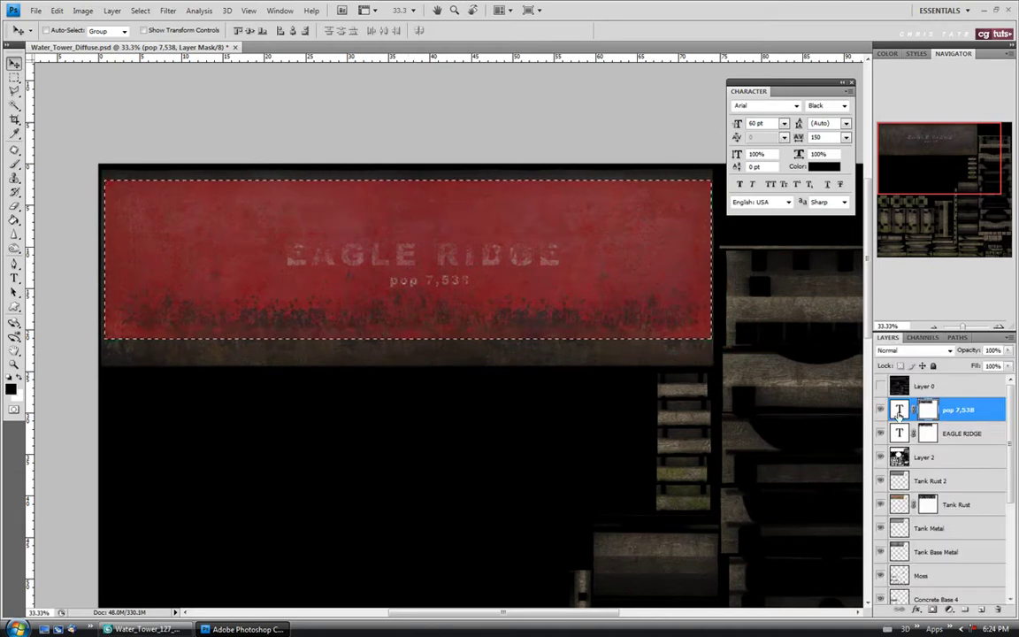
{"action": "key", "text": "ctrl+2"}
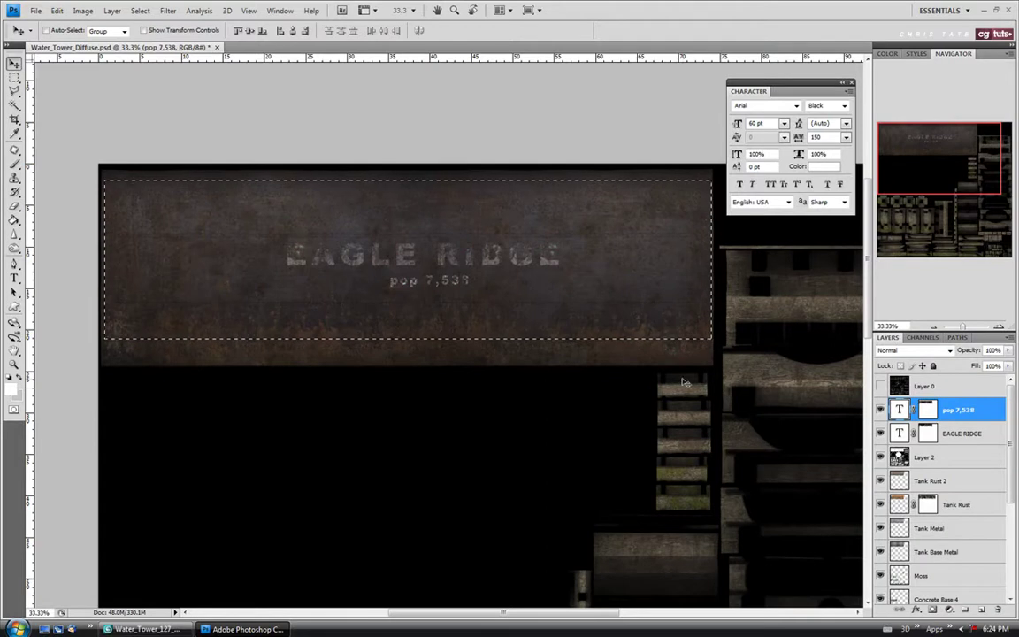
Step: Set the "pop 7,538" layer to Soft Light blending and shift its mask texture up and slightly left to vary the wear on the text
{"action": "left_click", "coordinate": [950, 350]}
{"action": "left_click", "coordinate": [902, 214]}
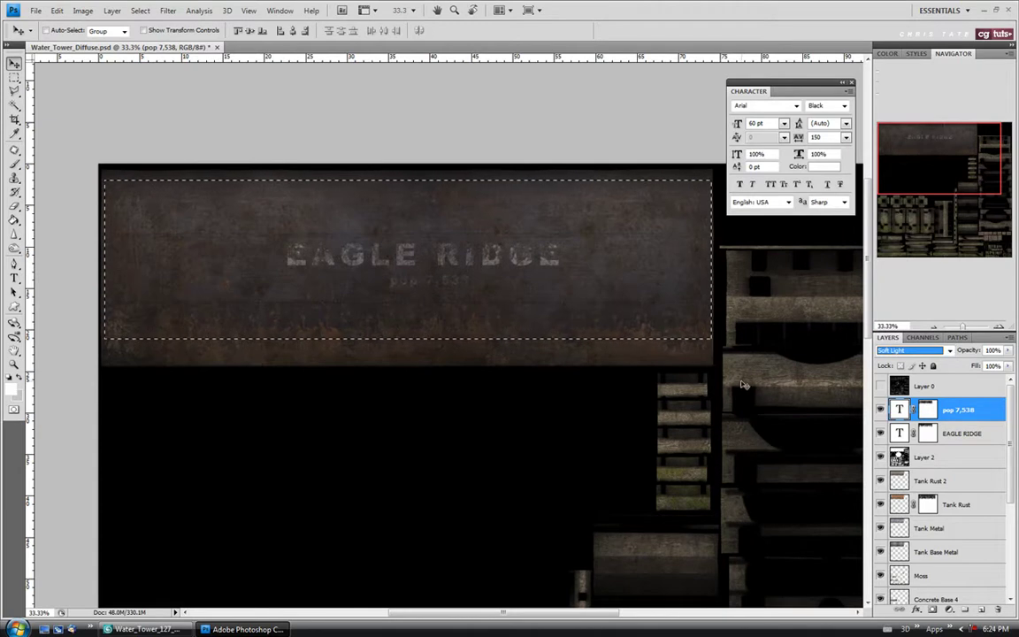
{"action": "left_click", "coordinate": [925, 407]}
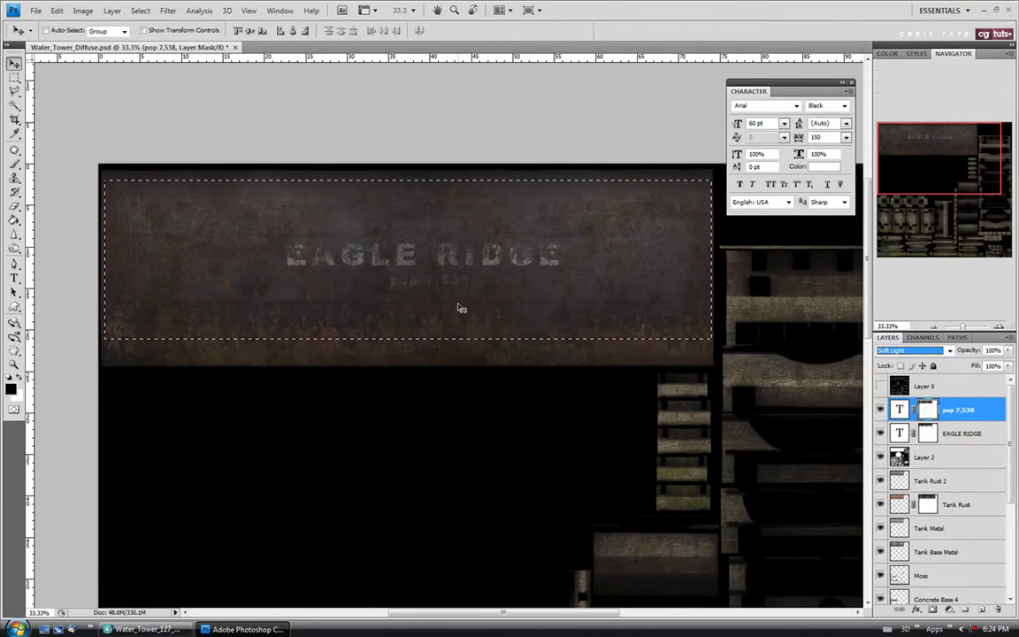
{"action": "left_click_drag", "start_coordinate": [458, 312], "coordinate": [448, 287]}
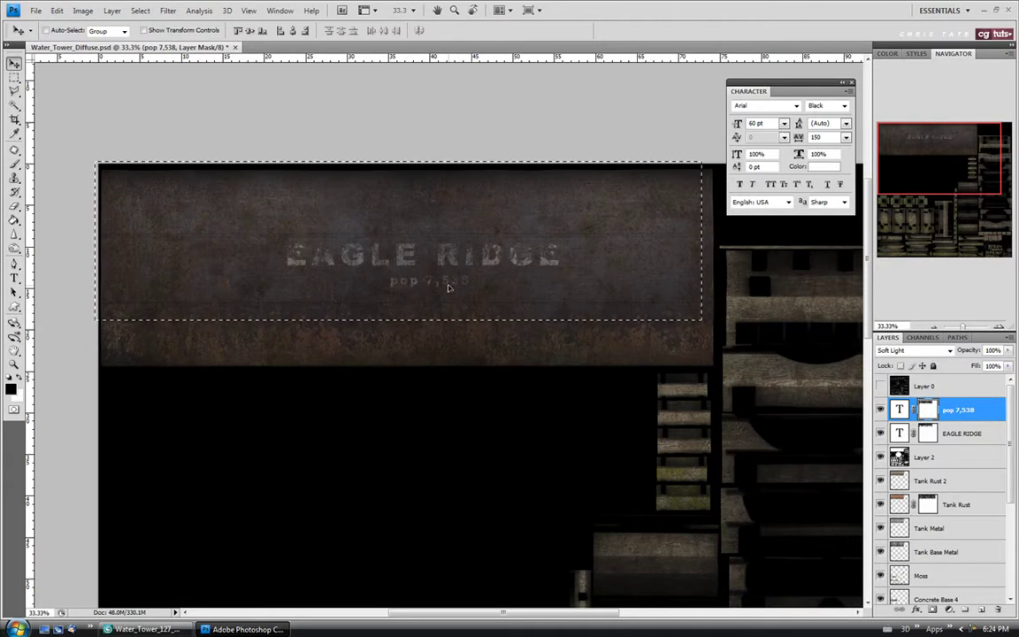
{"action": "left_click_drag", "start_coordinate": [448, 287], "coordinate": [449, 287]}
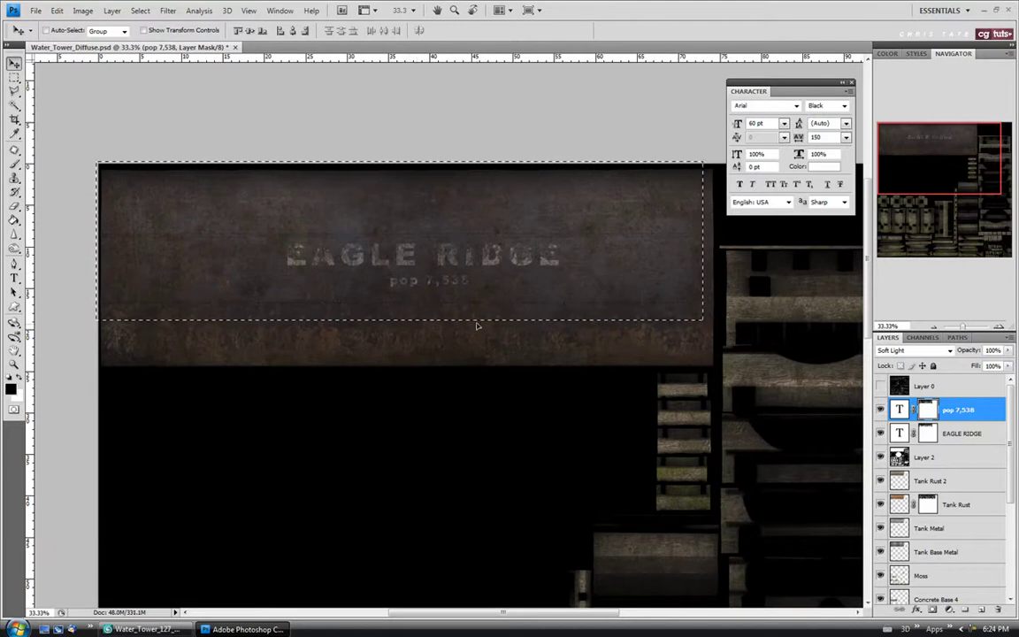
Step: Clear the mask selection, save the diffuse file and view the population text on the tank in 3ds Max
{"action": "left_click", "coordinate": [14, 77]}
{"action": "left_click", "coordinate": [214, 209]}
{"action": "left_click", "coordinate": [36, 10]}
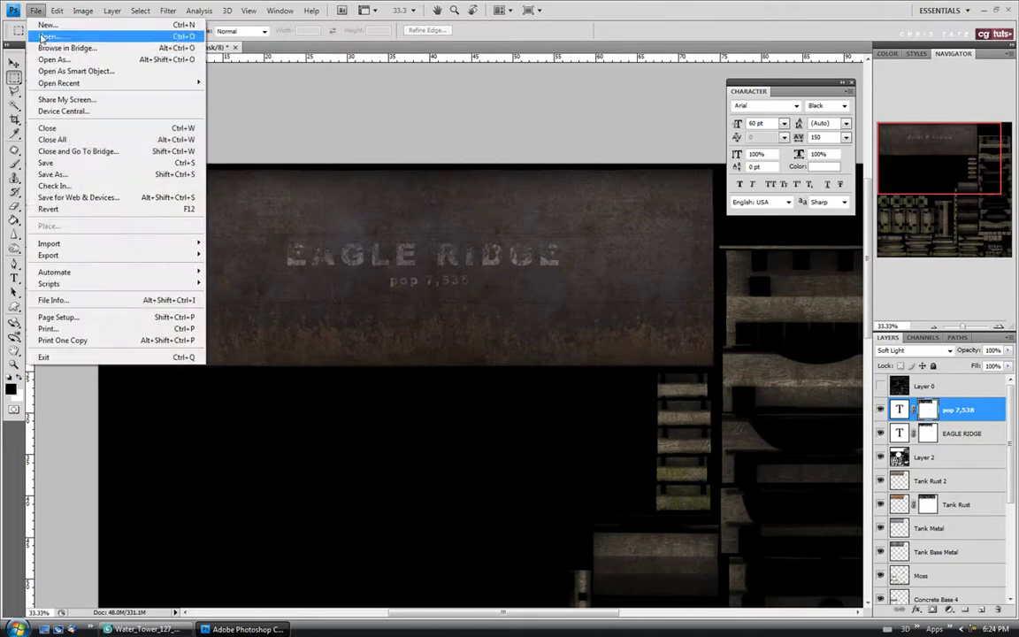
{"action": "left_click", "coordinate": [45, 163]}
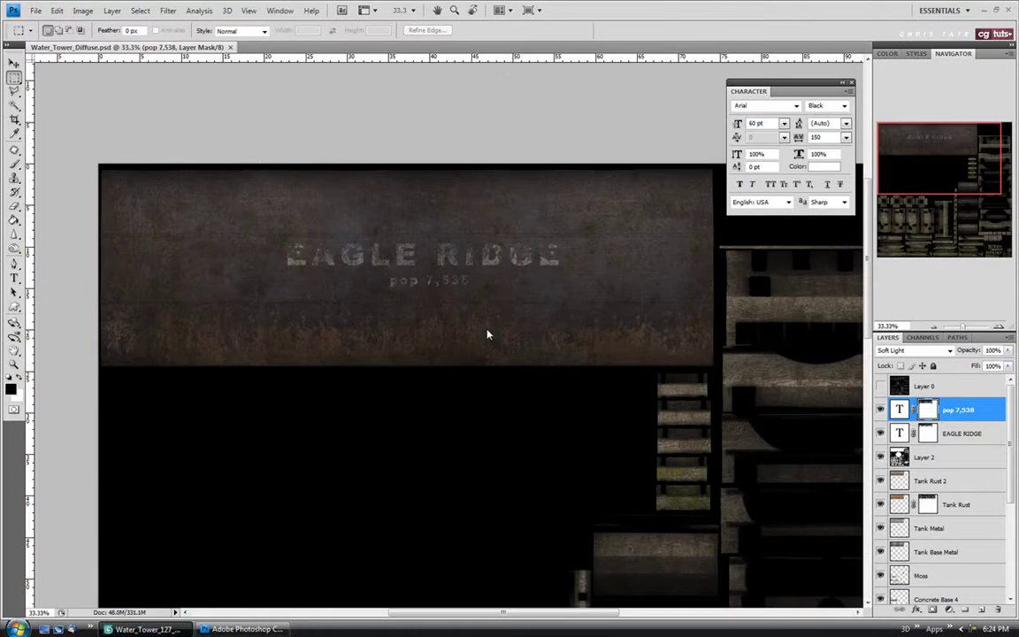
{"action": "key", "text": "alt+Tab"}
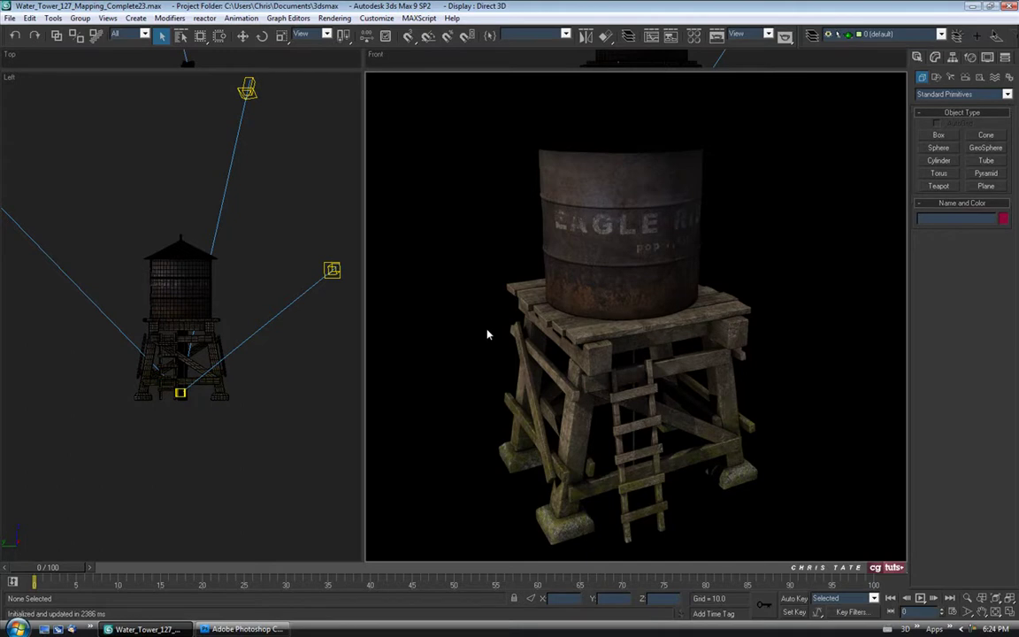
Step: Back in Photoshop, move the "pop 7,538" and EAGLE RIDGE layers together slightly down the tank
{"action": "key", "text": "alt+Tab"}
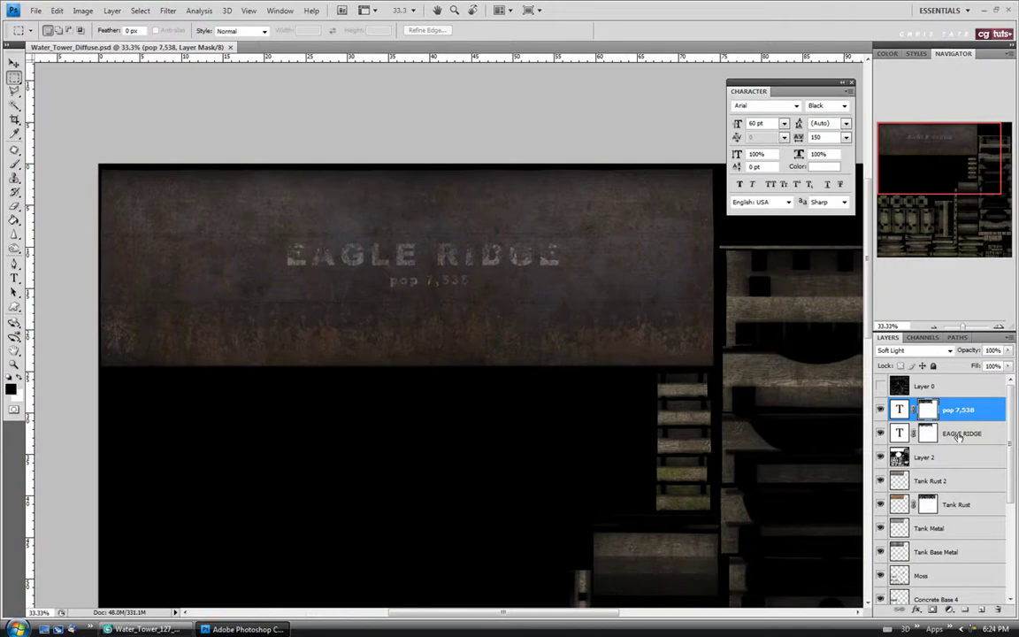
{"action": "left_click", "coordinate": [958, 434], "text": "shift"}
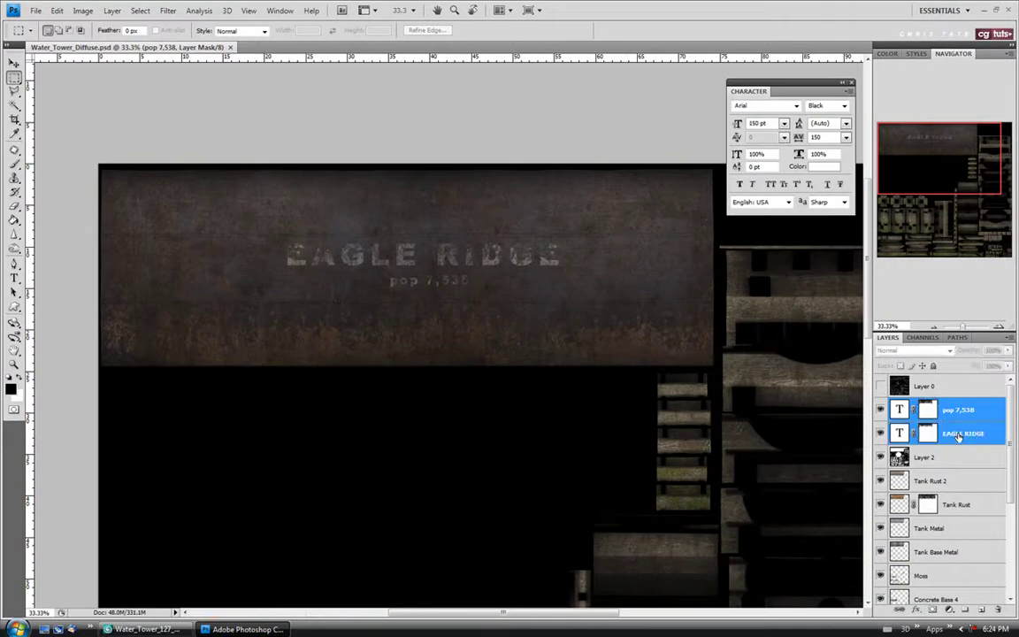
{"action": "left_click", "coordinate": [14, 64]}
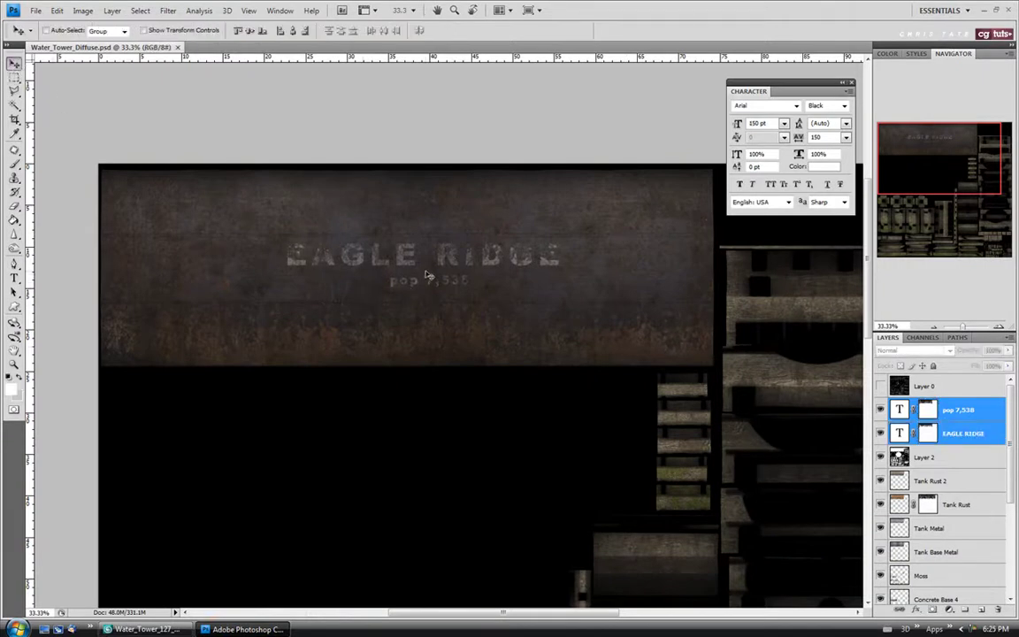
{"action": "key", "text": "shift+Down"}
{"action": "key", "text": "shift+Down"}
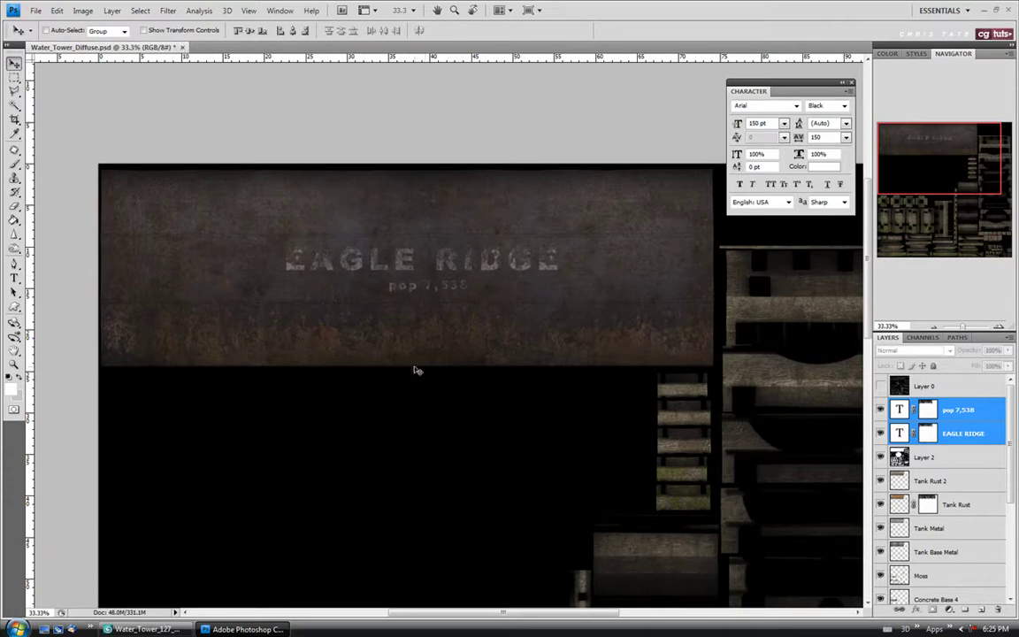
Step: Save the diffuse file with the lowered lettering and check its placement on the tank in 3ds Max
{"action": "left_click", "coordinate": [36, 11]}
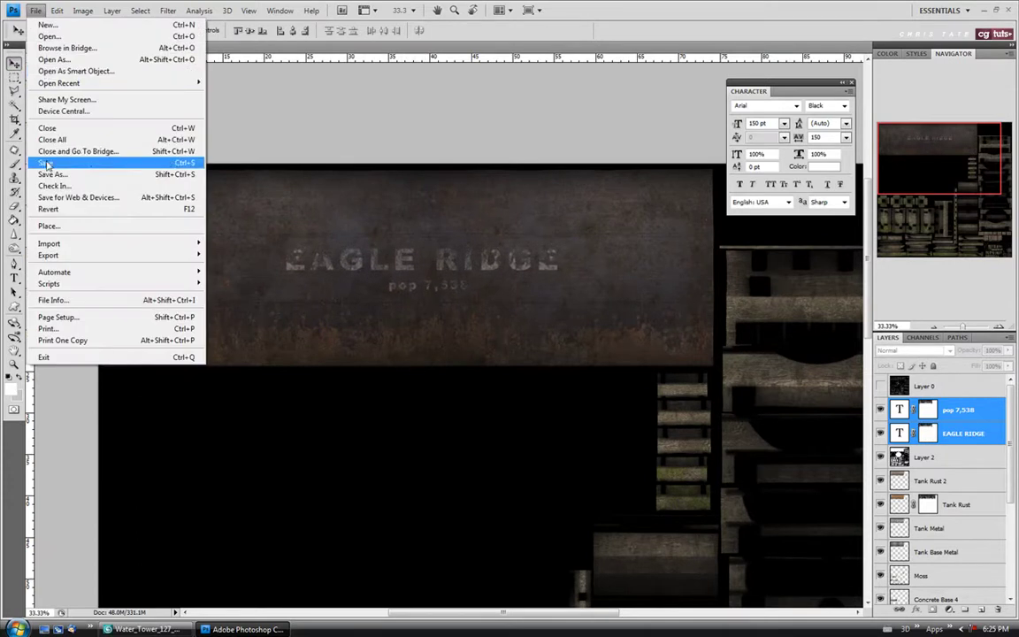
{"action": "left_click", "coordinate": [44, 164]}
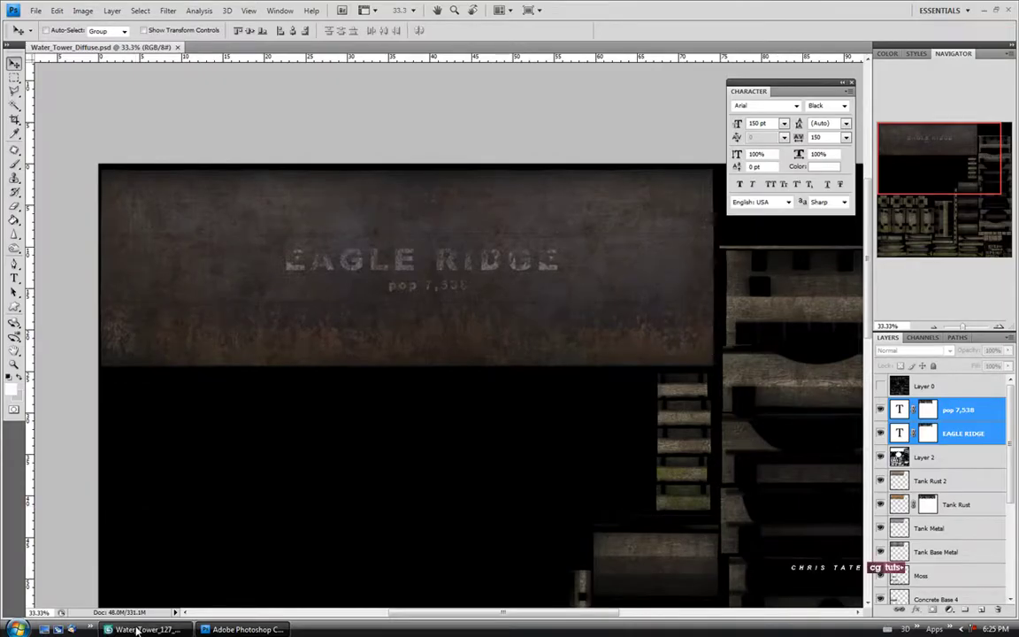
{"action": "left_click", "coordinate": [137, 628]}
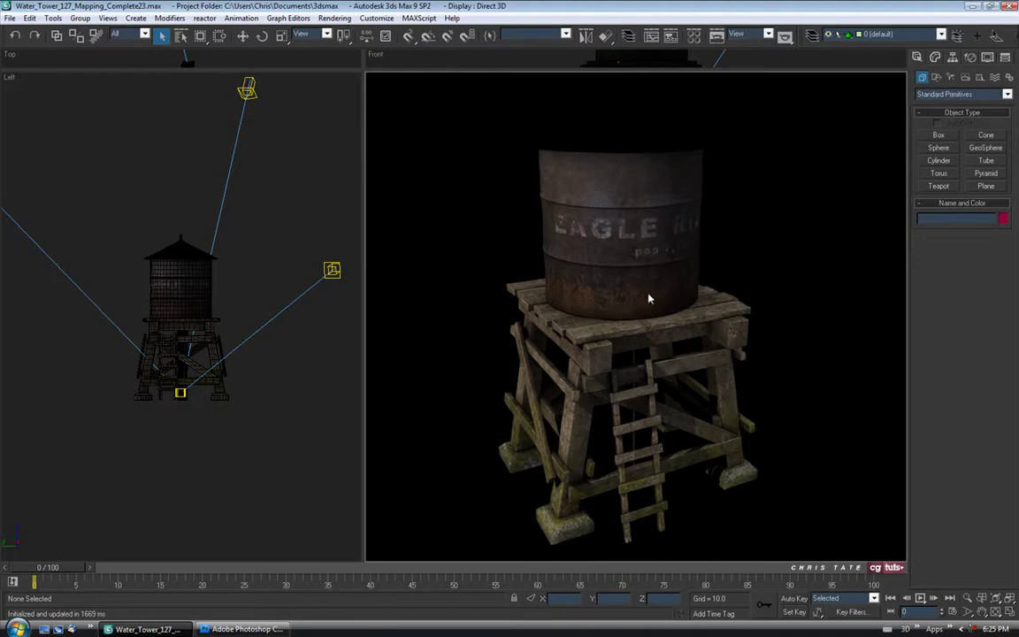
Step: Save the 3ds Max scene as a new file with an incremented number
{"action": "left_click", "coordinate": [9, 18]}
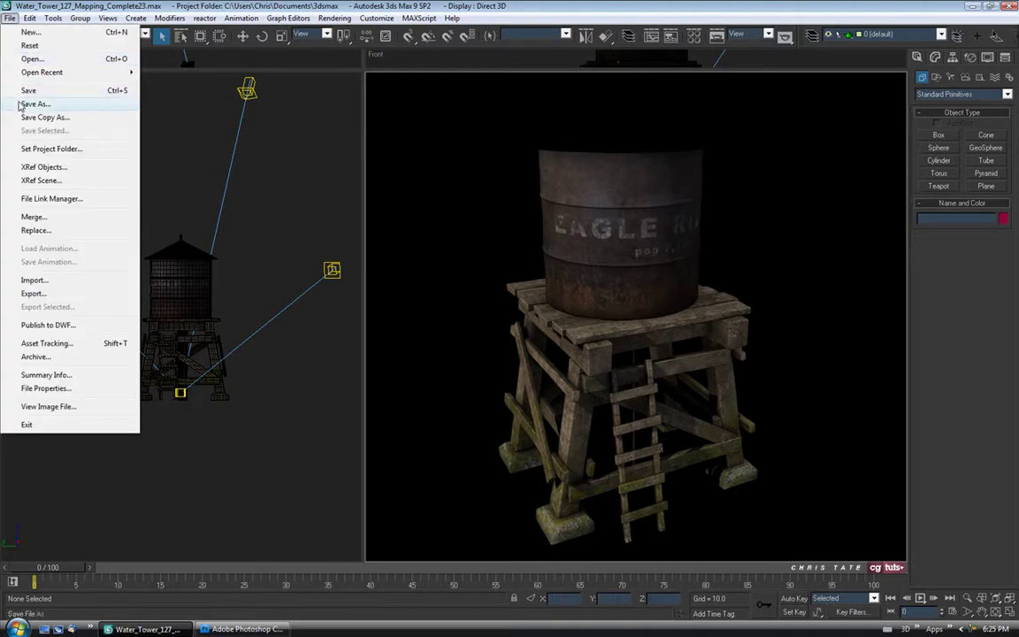
{"action": "left_click", "coordinate": [36, 102]}
{"action": "left_click", "coordinate": [281, 413]}
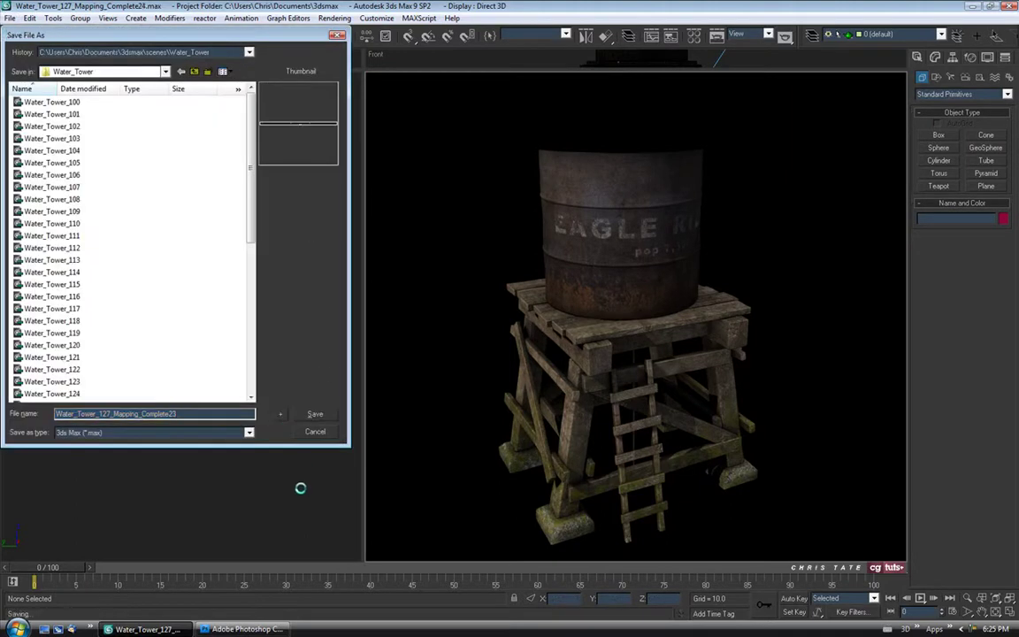
Step: In Photoshop, put away the character settings, open the Drip_Map texture and copy the whole image before closing it
{"action": "left_click", "coordinate": [237, 628]}
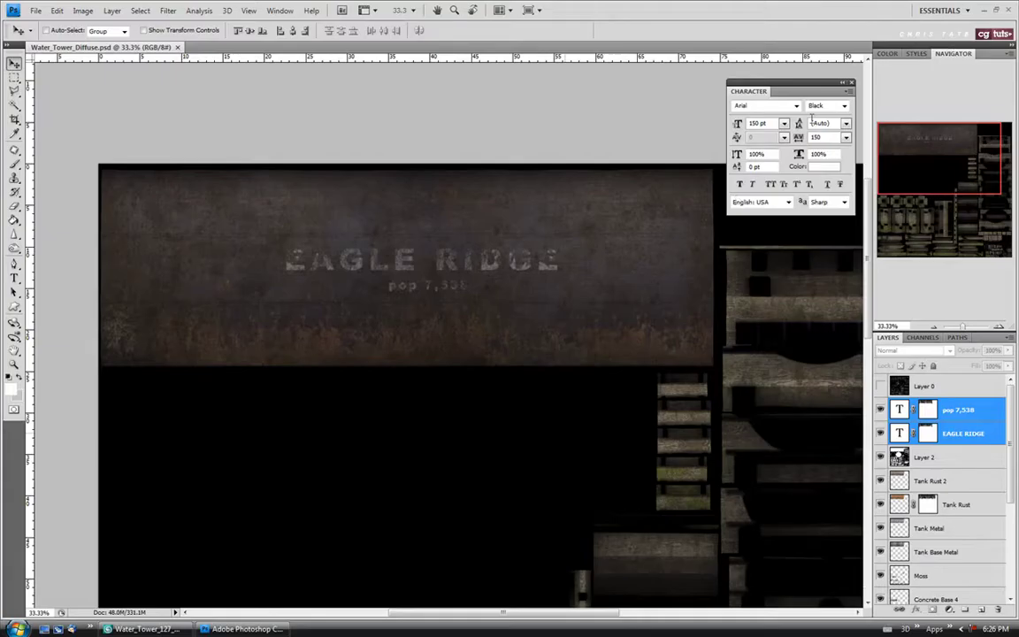
{"action": "left_click", "coordinate": [851, 83]}
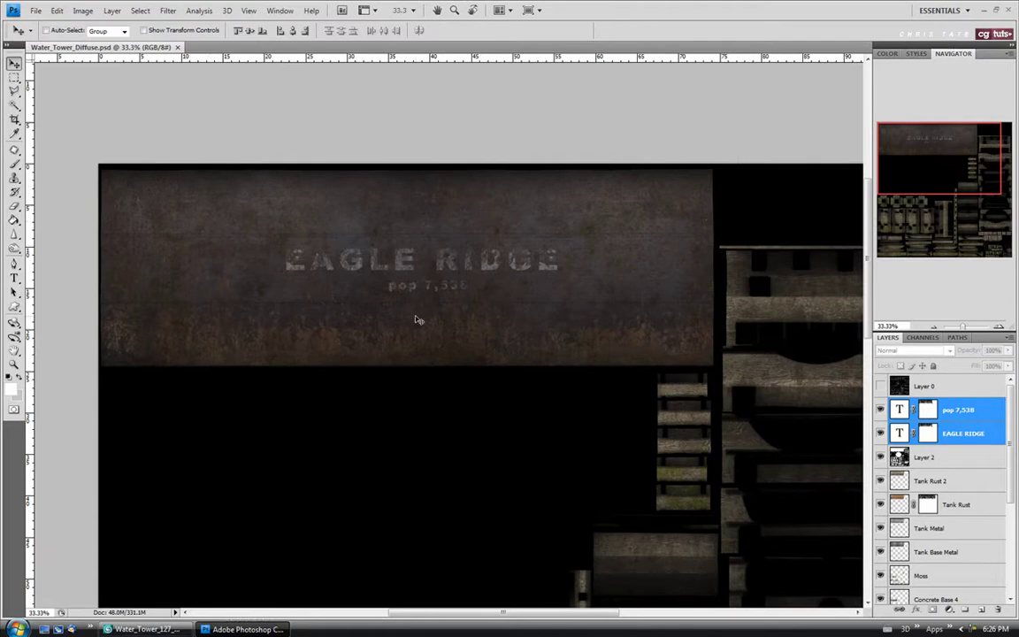
{"action": "left_click", "coordinate": [35, 10]}
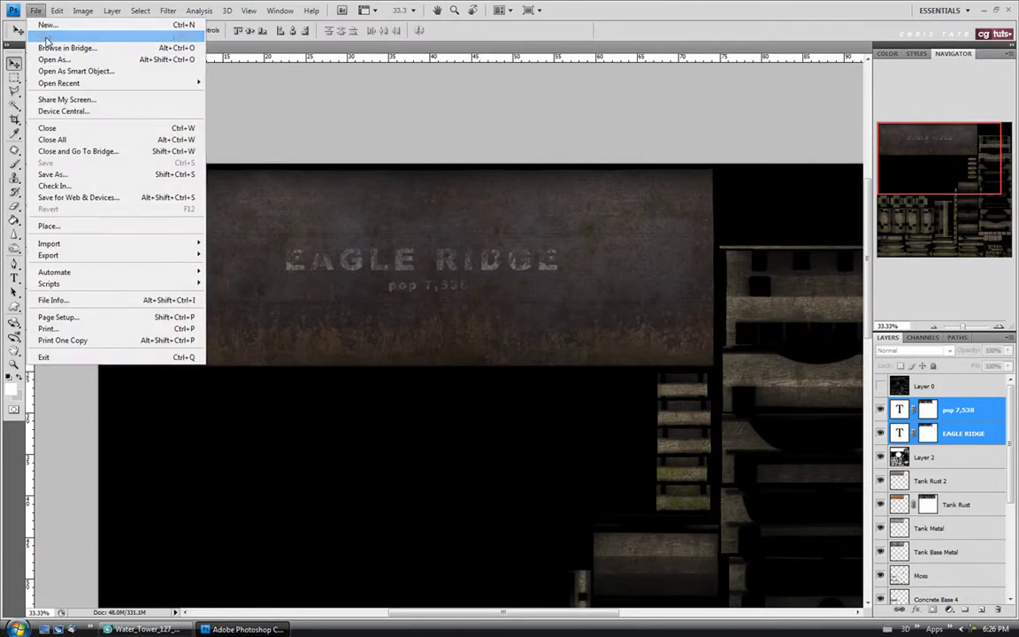
{"action": "left_click", "coordinate": [39, 35]}
{"action": "left_click", "coordinate": [336, 271]}
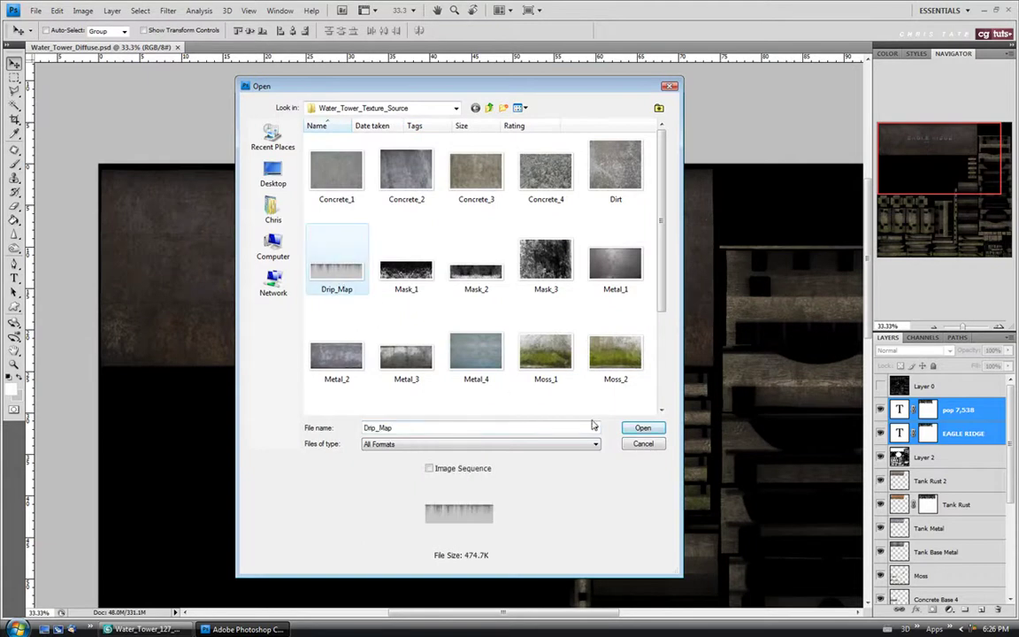
{"action": "left_click", "coordinate": [640, 431]}
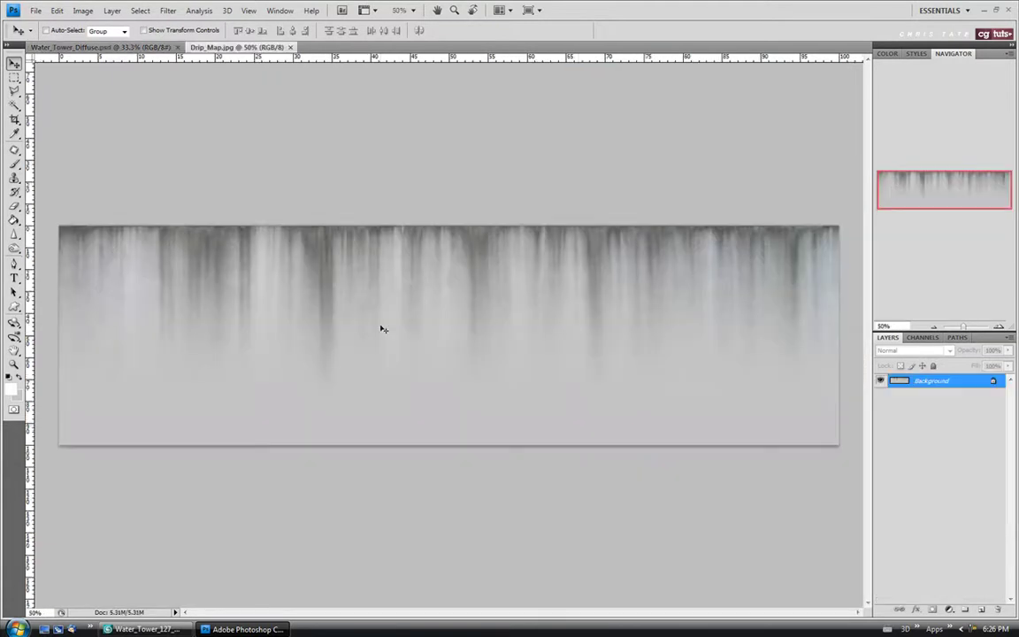
{"action": "key", "text": "ctrl+a"}
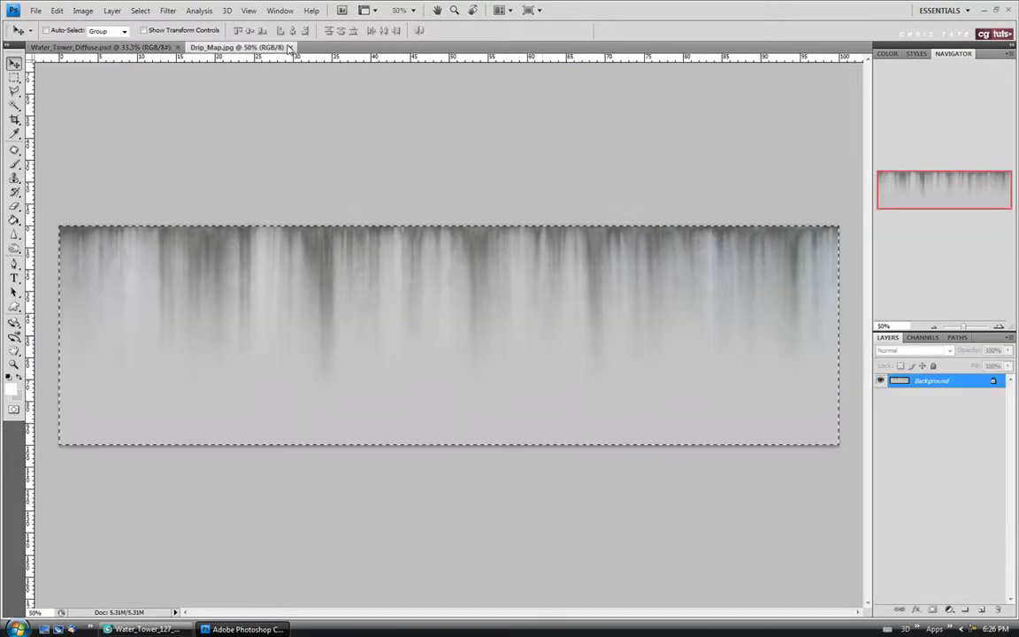
{"action": "key", "text": "ctrl+w"}
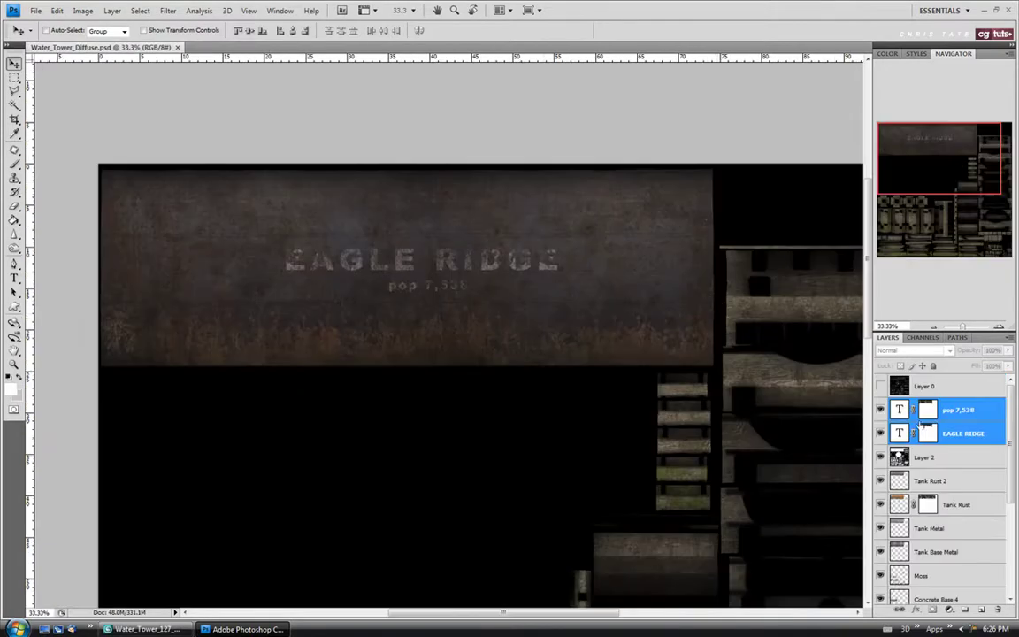
Step: Paste the drip texture as a new layer above "pop 7,538" and align it to the tank texture's upper-left corner
{"action": "left_click", "coordinate": [959, 413]}
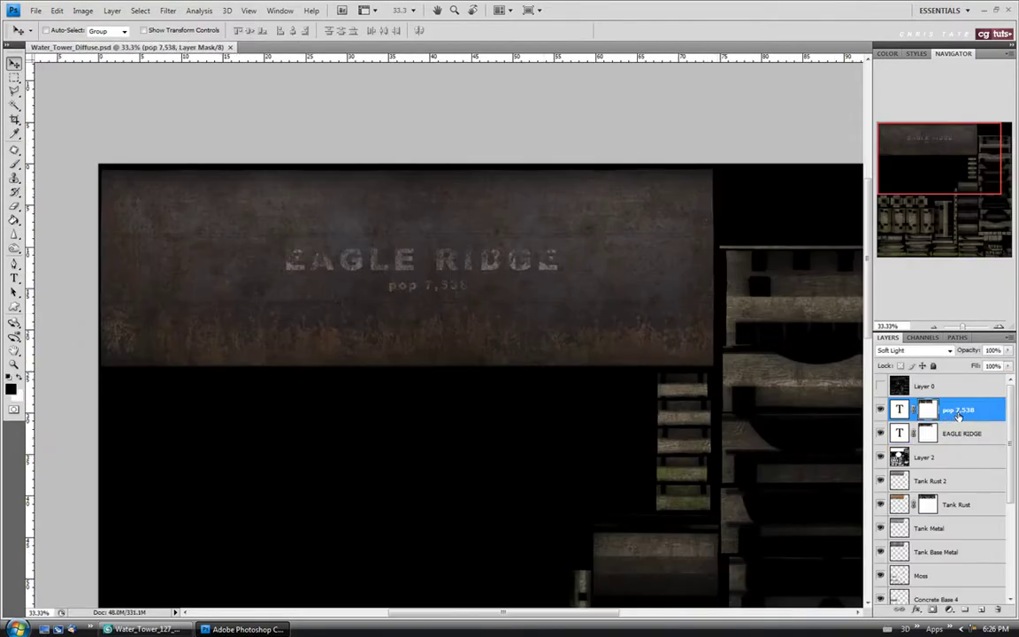
{"action": "key", "text": "ctrl+v"}
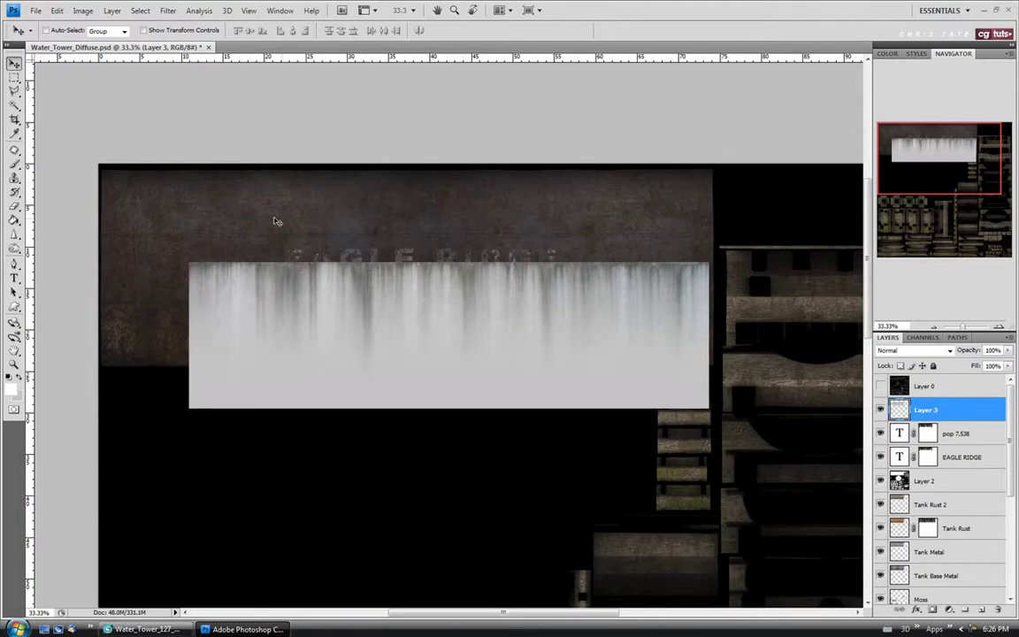
{"action": "left_click_drag", "start_coordinate": [237, 264], "coordinate": [159, 185]}
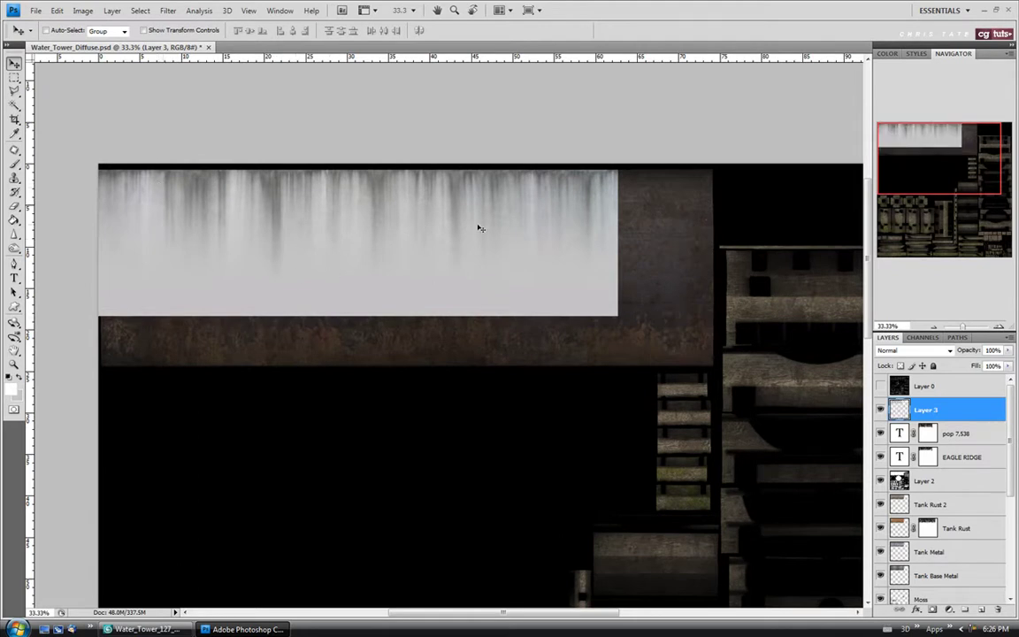
Step: Scale the pasted drip layer down proportionally to about 72.7%, keeping its upper-left corner at the tank texture's corner
{"action": "key", "text": "ctrl+t"}
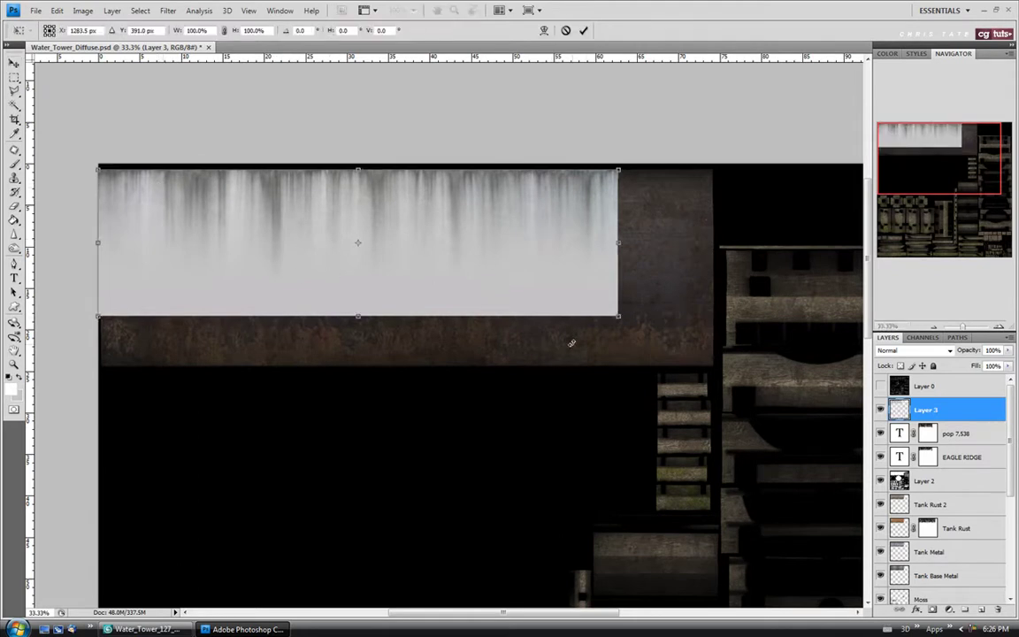
{"action": "left_click_drag", "start_coordinate": [617, 317], "coordinate": [473, 287]}
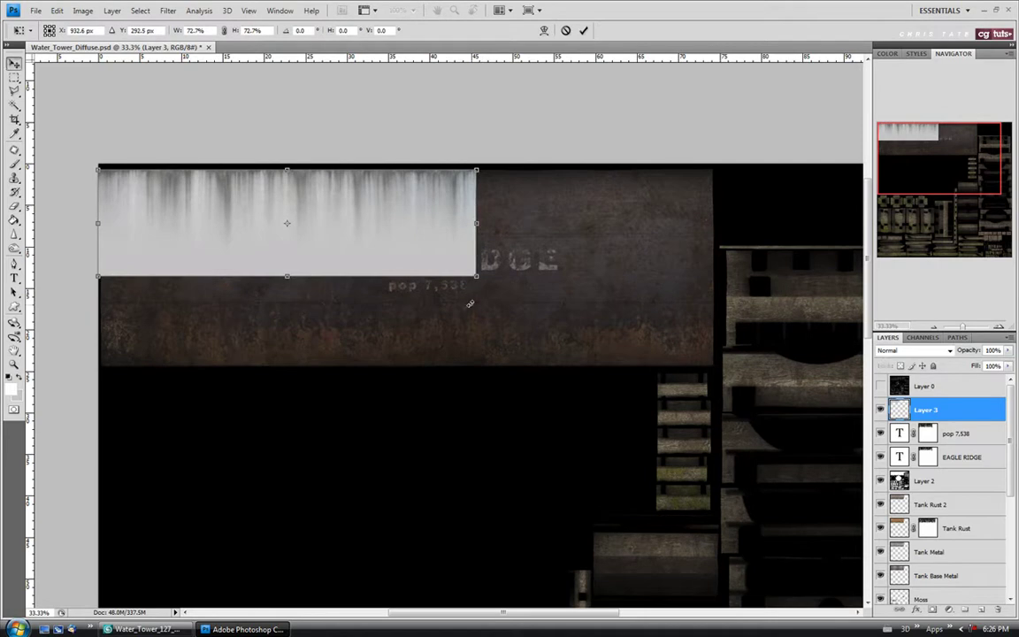
{"action": "key", "text": "Return"}
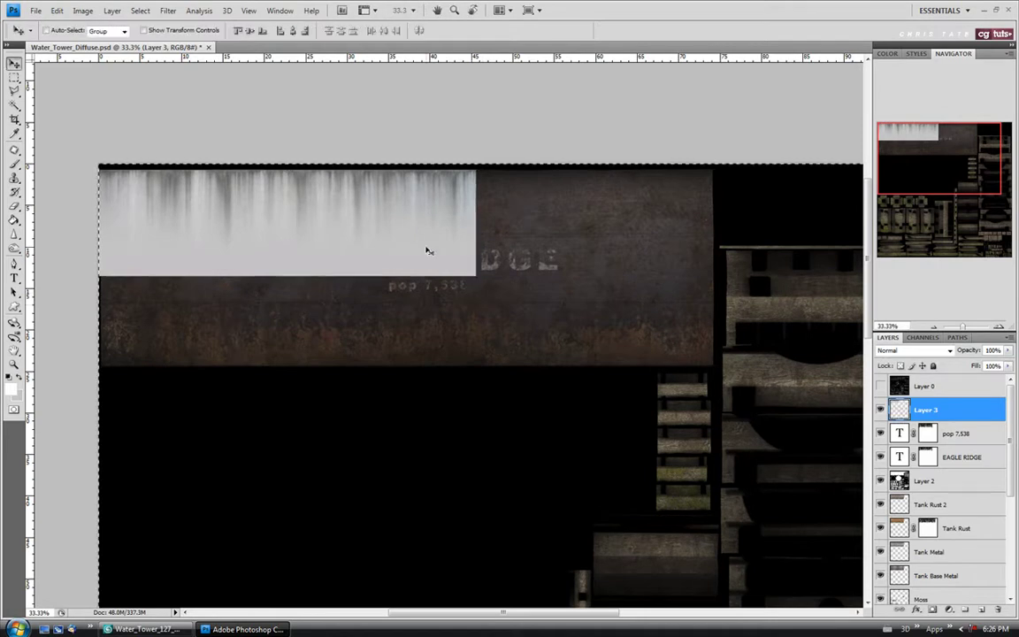
Step: Paste a second copy of the drip texture and line it up beside the first to extend the drips across the tank
{"action": "key", "text": "ctrl+v"}
{"action": "left_click_drag", "start_coordinate": [439, 551], "coordinate": [561, 200]}
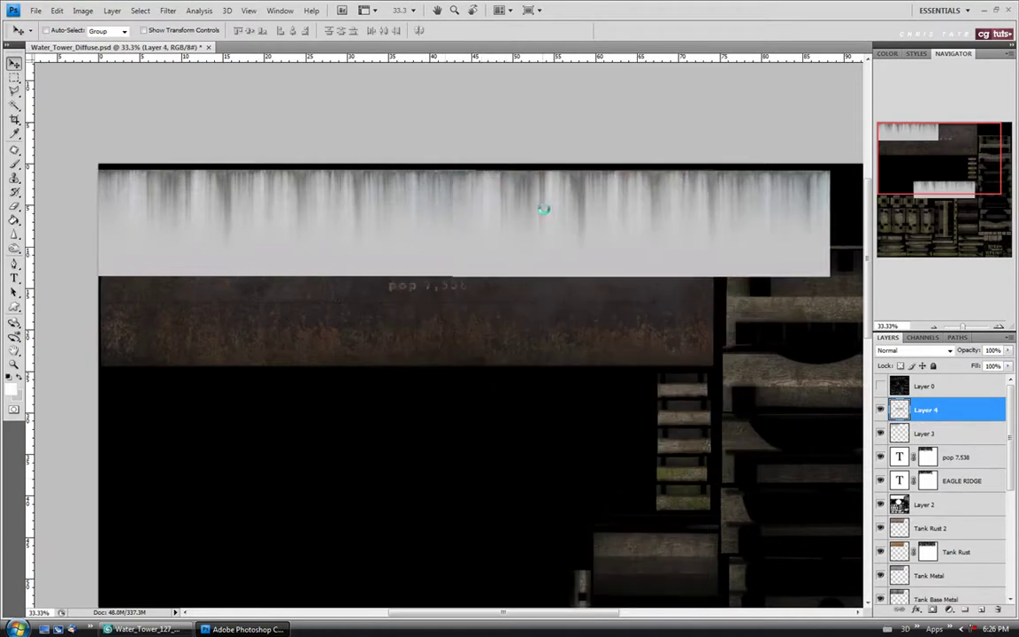
{"action": "key", "text": "shift+Right"}
{"action": "key", "text": "shift+Right"}
{"action": "key", "text": "shift+Right"}
{"action": "key", "text": "shift+Right"}
{"action": "key", "text": "shift+Right"}
{"action": "key", "text": "shift+Right"}
{"action": "key", "text": "shift+Up"}
{"action": "key", "text": "shift+Up"}
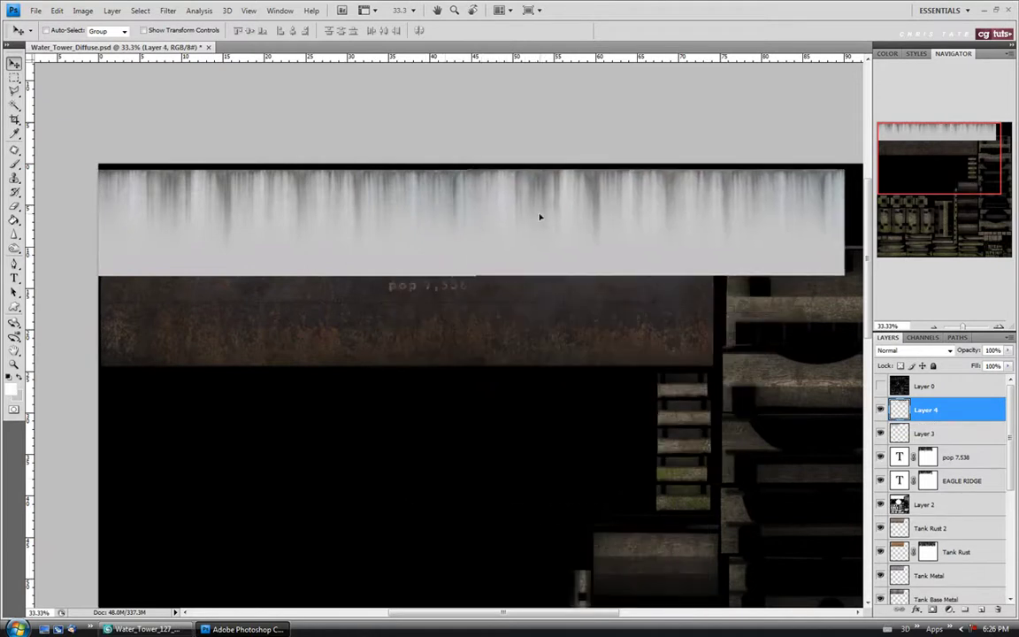
Step: Flip the second drip copy horizontally and shift it back to meet the first copy
{"action": "key", "text": "ctrl+t"}
{"action": "right_click", "coordinate": [540, 216]}
{"action": "left_click", "coordinate": [548, 387]}
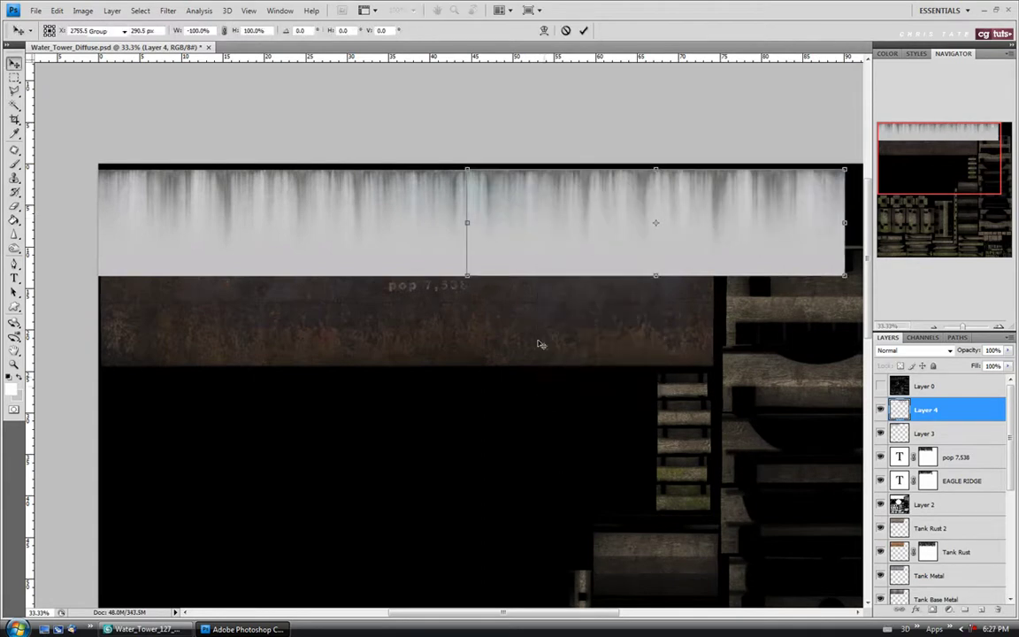
{"action": "key", "text": "Return"}
{"action": "left_click_drag", "start_coordinate": [548, 241], "coordinate": [536, 241]}
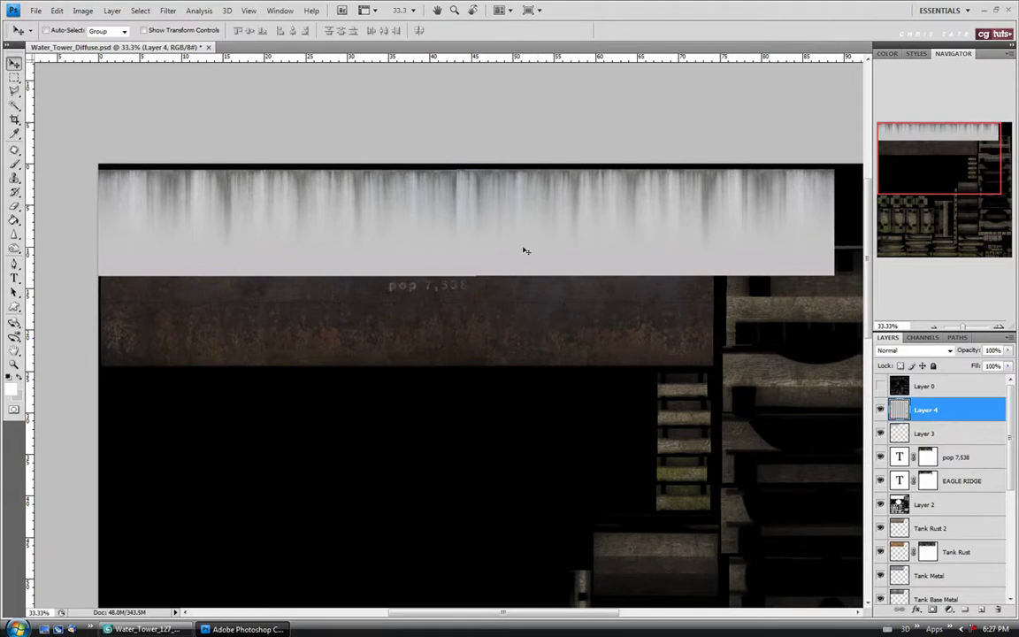
Step: Trim a narrow strip off the second drip copy's inner edge and shift the copy to close the gap
{"action": "left_click", "coordinate": [15, 78]}
{"action": "left_click_drag", "start_coordinate": [458, 284], "coordinate": [469, 287]}
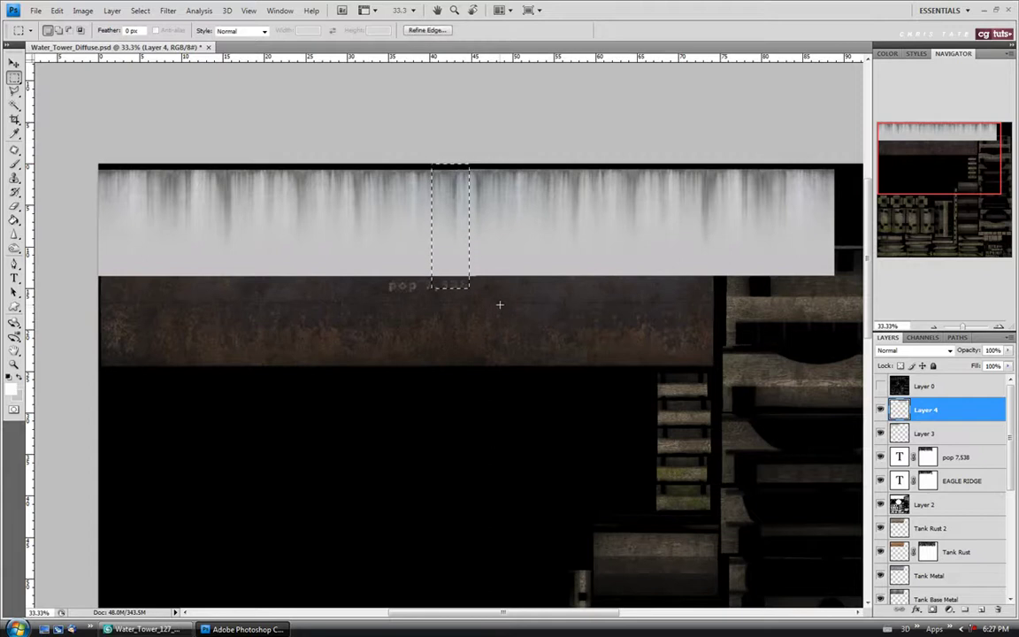
{"action": "key", "text": "ctrl+d"}
{"action": "key", "text": "v"}
{"action": "left_click_drag", "start_coordinate": [530, 252], "coordinate": [511, 252]}
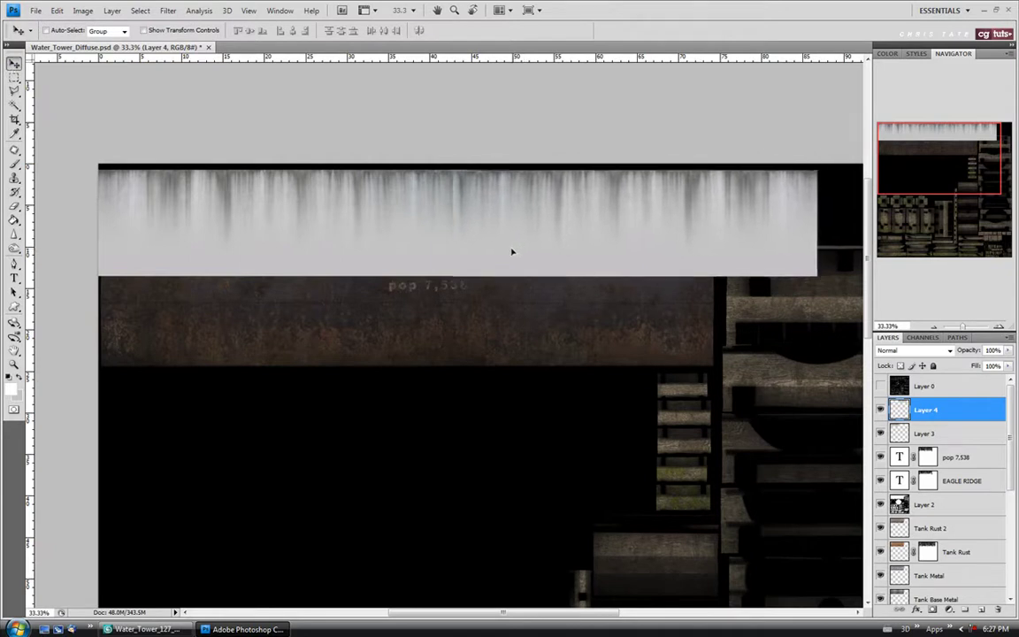
Step: Merge the two drip layers and heal the seam between them with a size 50 Healing Brush
{"action": "left_click", "coordinate": [924, 433], "text": "shift"}
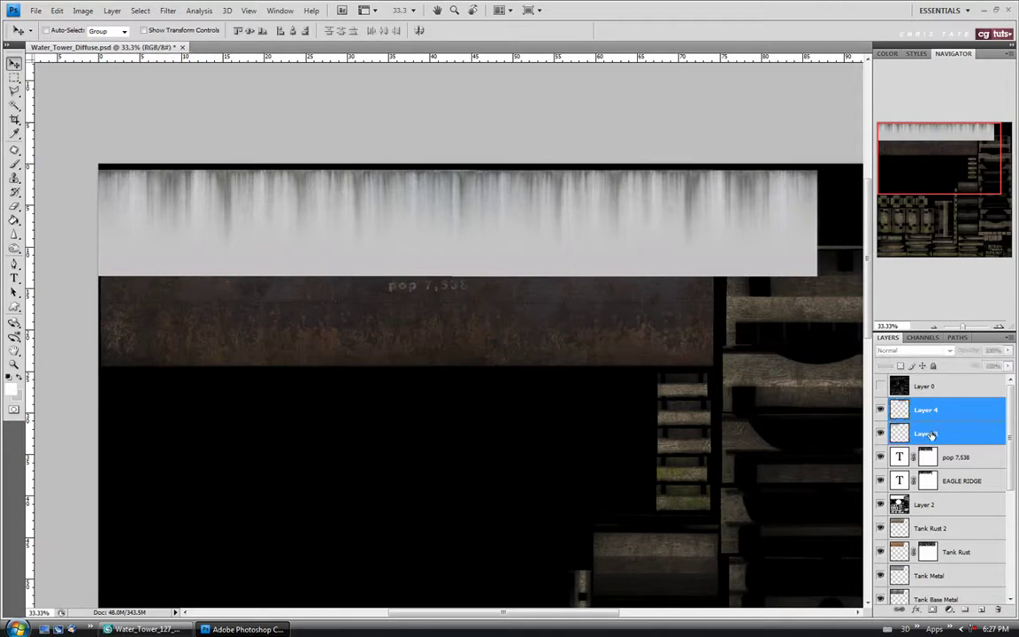
{"action": "key", "text": "ctrl+e"}
{"action": "key", "text": "z"}
{"action": "left_click", "coordinate": [457, 170]}
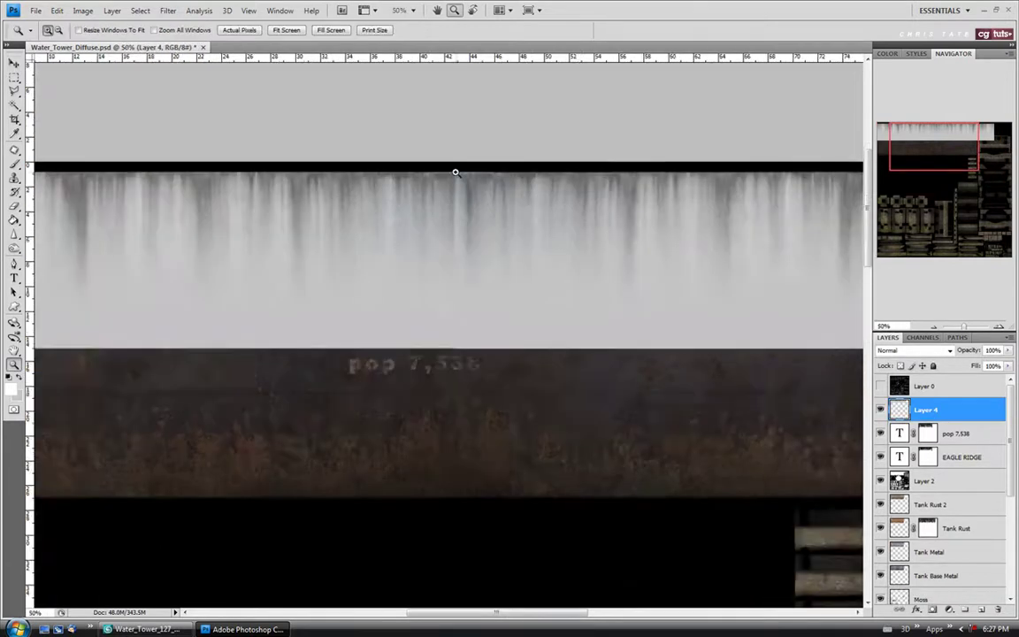
{"action": "left_click", "coordinate": [458, 169]}
{"action": "left_click_drag", "start_coordinate": [14, 151], "coordinate": [62, 153]}
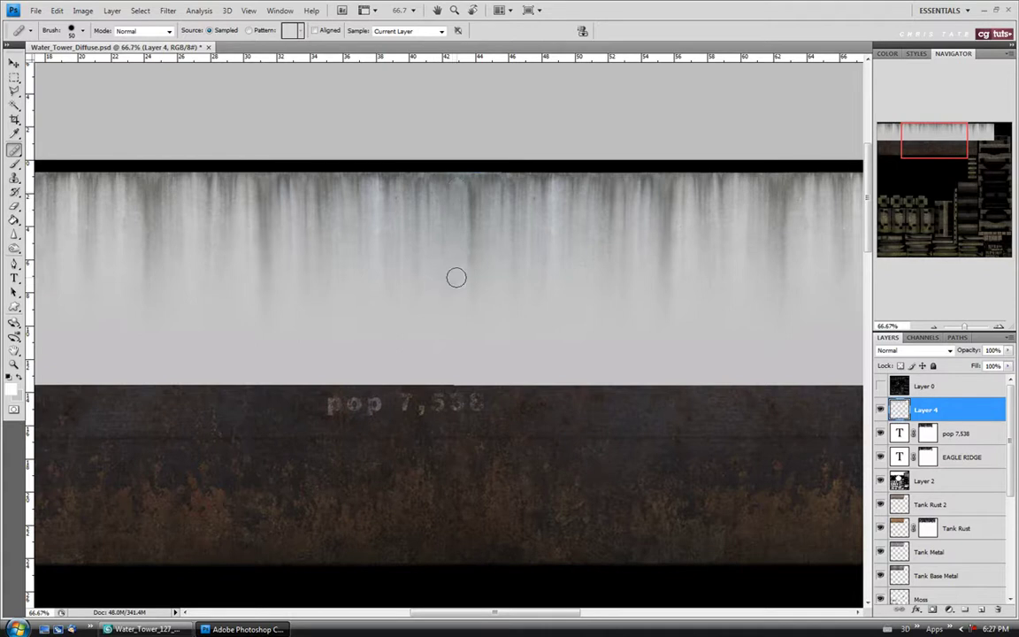
{"action": "left_click", "coordinate": [413, 296]}
Step: Set the merged drip layer's blend mode to Multiply over the tank texture
{"action": "left_click", "coordinate": [14, 364]}
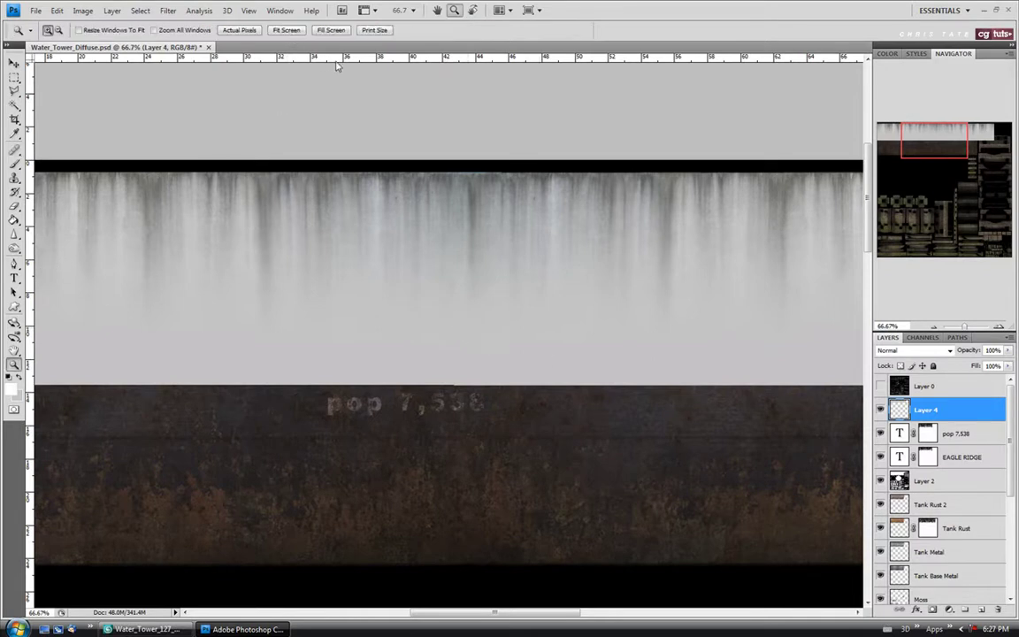
{"action": "left_click", "coordinate": [393, 95], "text": "alt"}
{"action": "left_click_drag", "start_coordinate": [394, 95], "coordinate": [874, 295]}
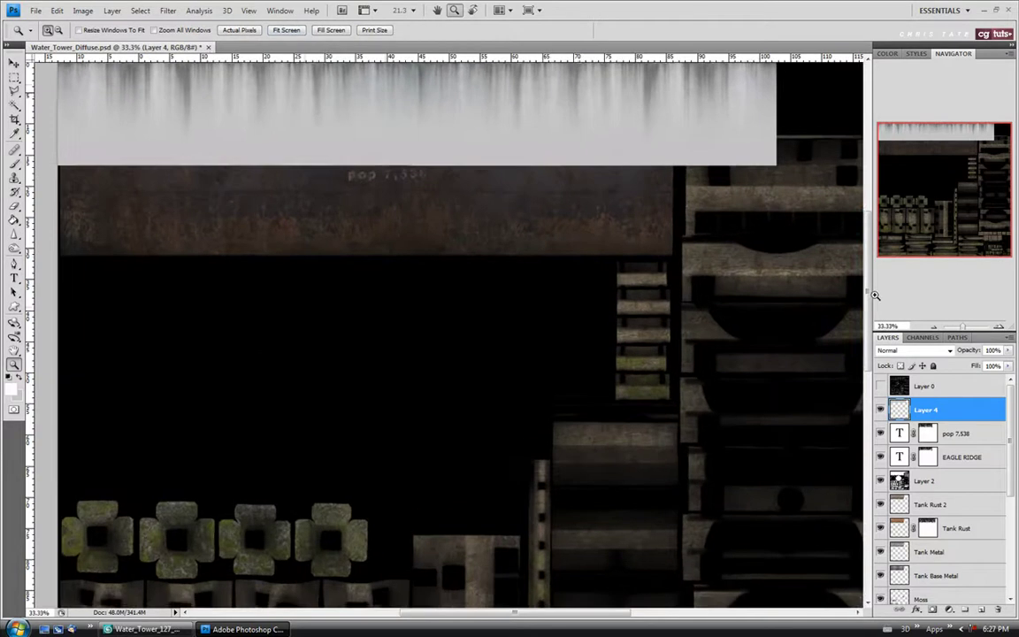
{"action": "scroll", "coordinate": [873, 294], "scroll_direction": "up", "scroll_amount": 3}
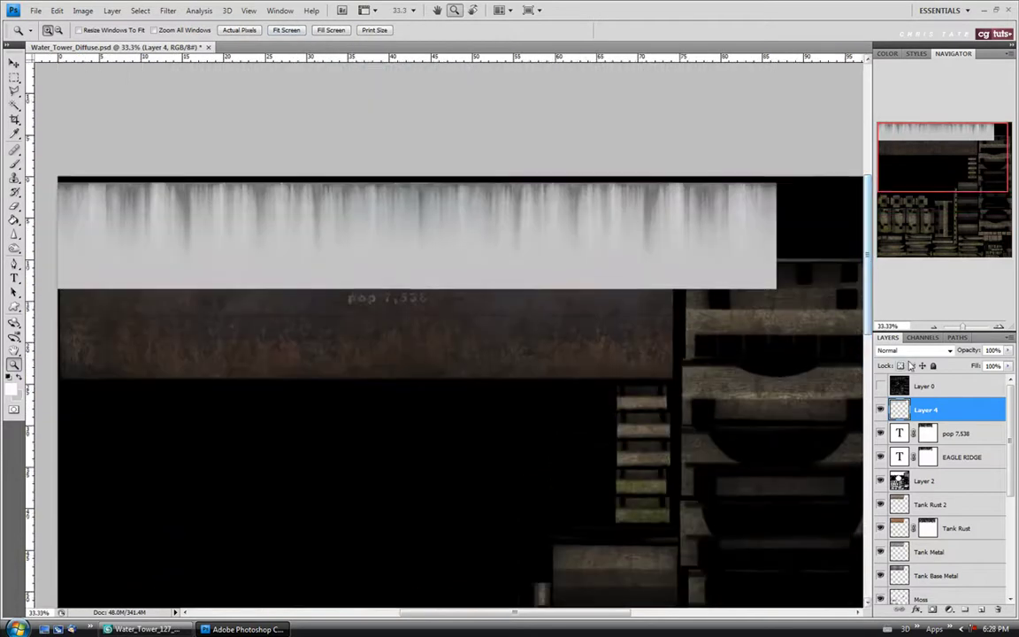
{"action": "left_click", "coordinate": [911, 350]}
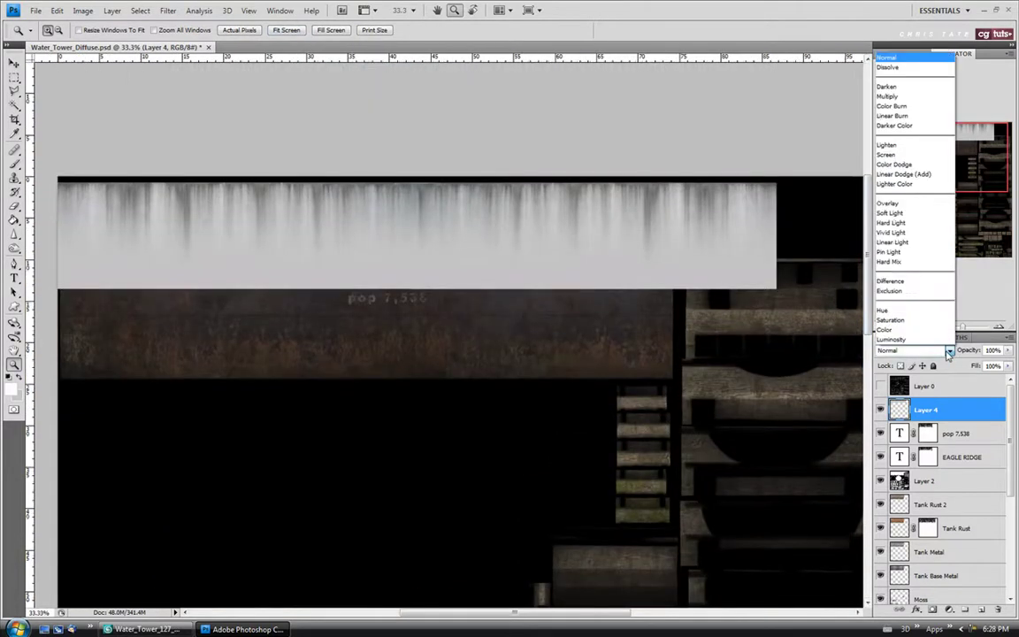
{"action": "left_click", "coordinate": [895, 96]}
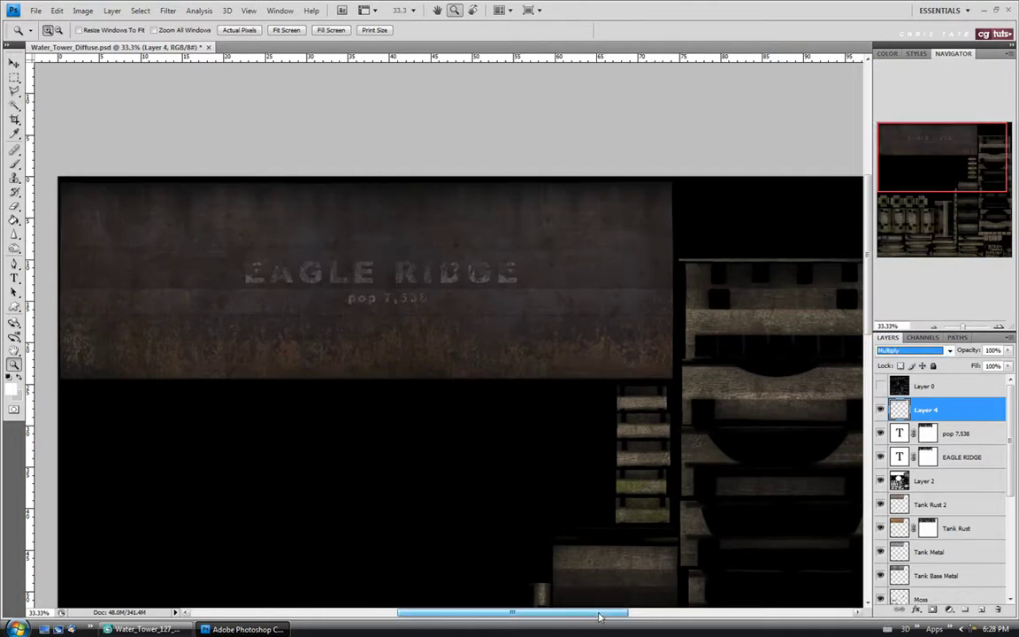
{"action": "scroll", "coordinate": [548, 553], "scroll_direction": "left", "scroll_amount": 2, "text": "ctrl"}
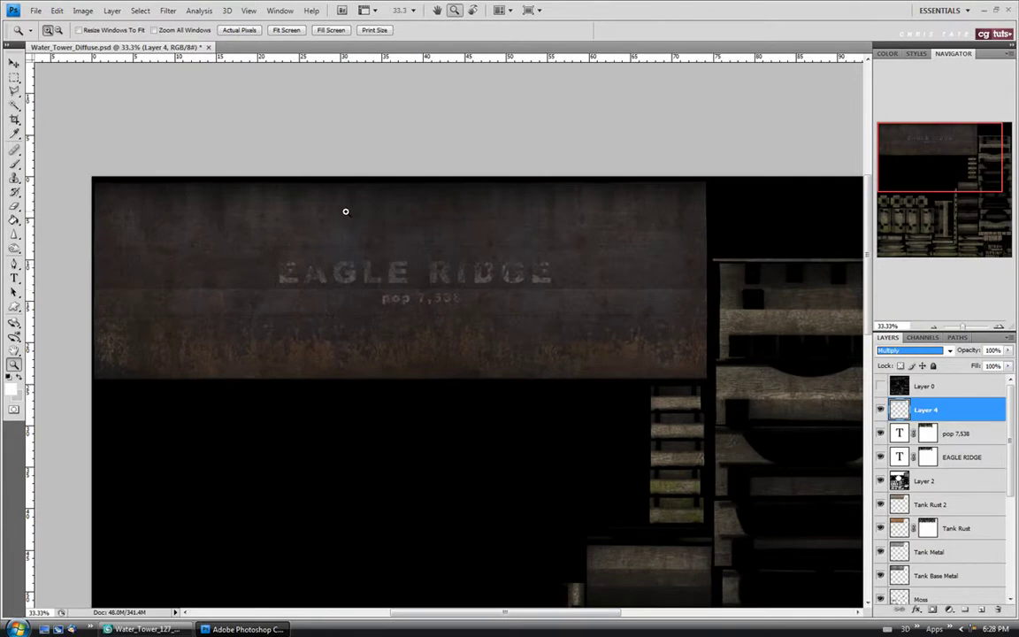
Step: Save the diffuse file and check the drip stains on the tank in 3ds Max
{"action": "left_click", "coordinate": [36, 10]}
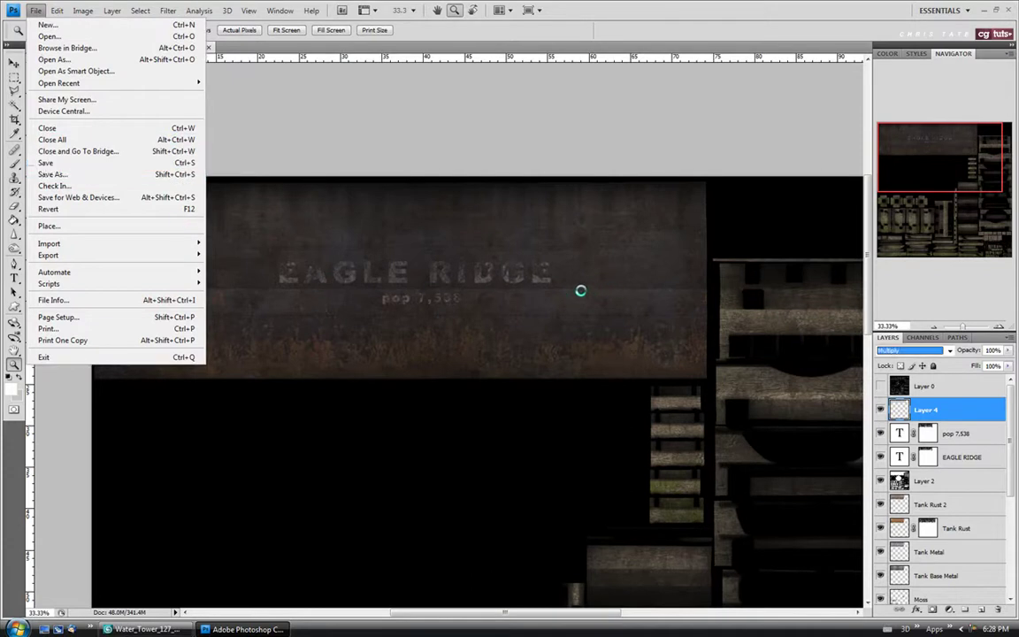
{"action": "key", "text": "alt+Tab"}
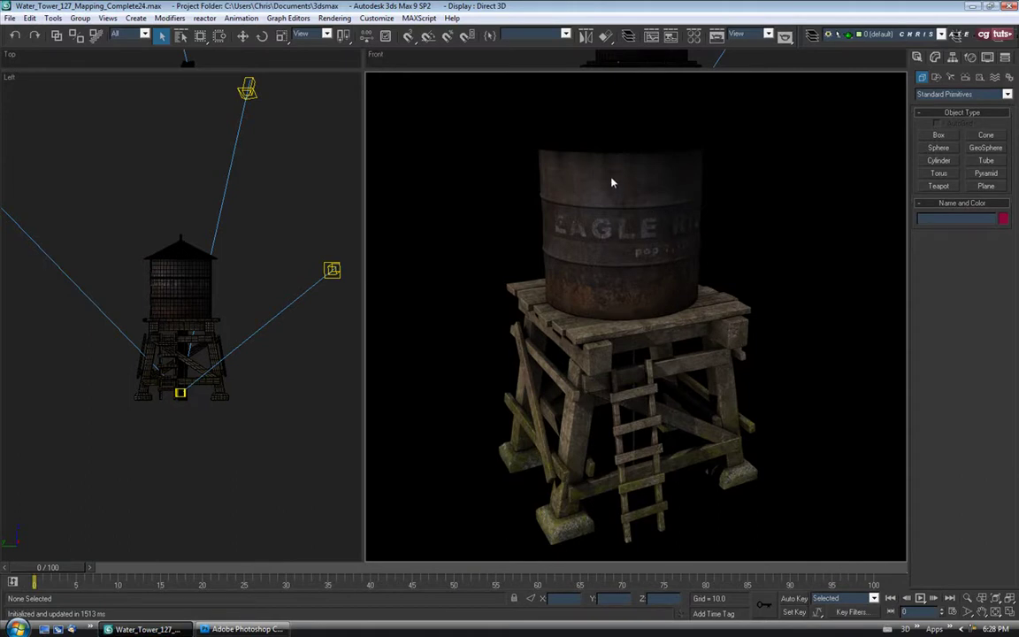
Step: Back in Photoshop, return the drip layer to Normal and enlarge it proportionally to about 120.8% over the tank texture
{"action": "left_click", "coordinate": [240, 629]}
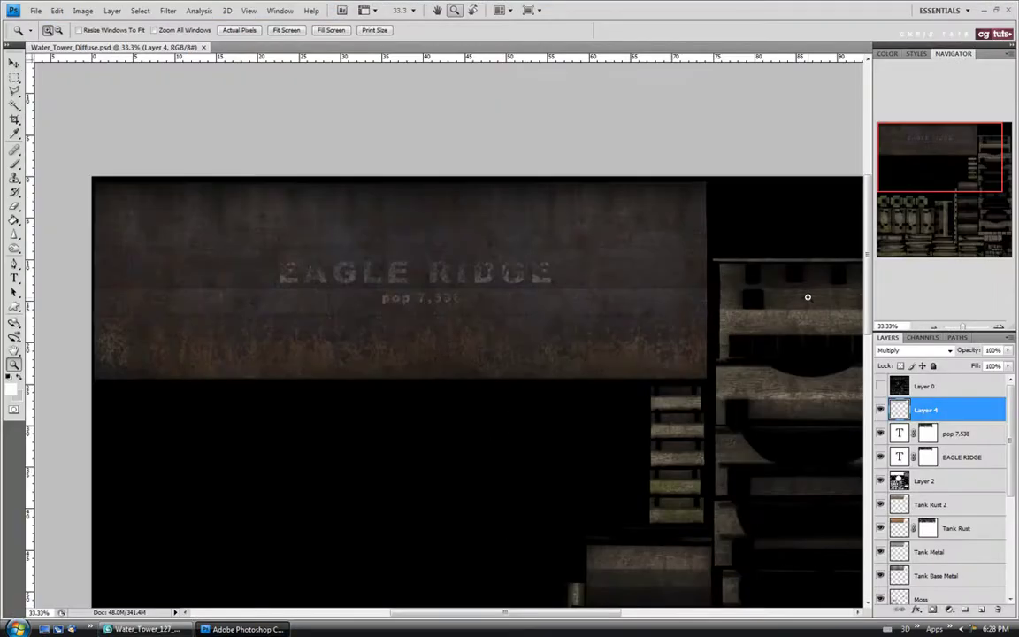
{"action": "left_click", "coordinate": [919, 350]}
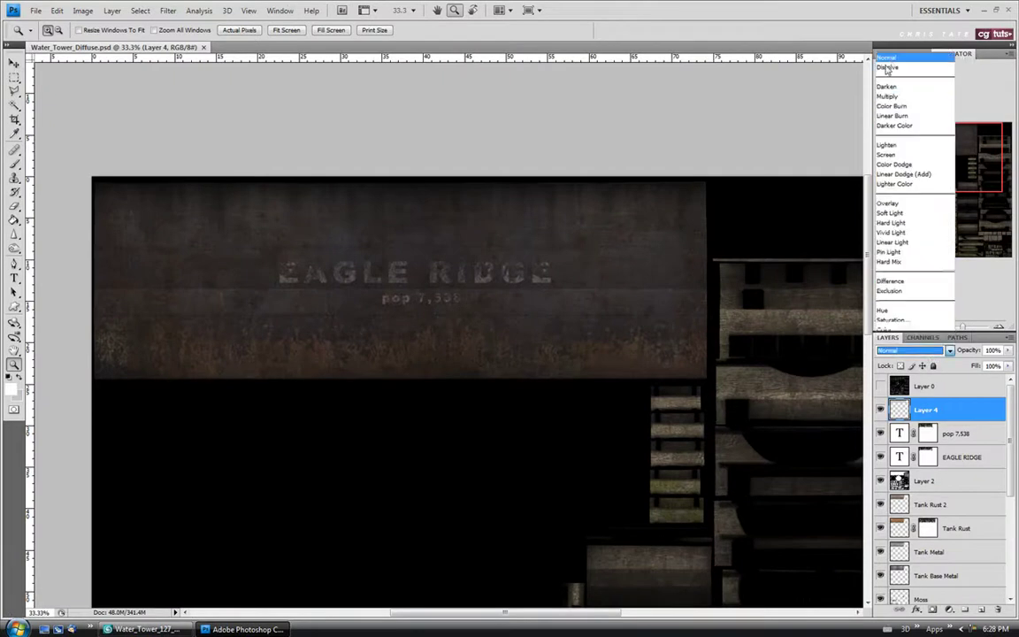
{"action": "left_click", "coordinate": [886, 58]}
{"action": "key", "text": "ctrl+t"}
{"action": "left_click_drag", "start_coordinate": [810, 289], "coordinate": [858, 342], "text": "shift"}
{"action": "mouse_move", "coordinate": [559, 230]}
{"action": "left_mouse_down"}
{"action": "mouse_move", "coordinate": [562, 246]}
{"action": "mouse_move", "coordinate": [560, 237]}
{"action": "left_mouse_up"}
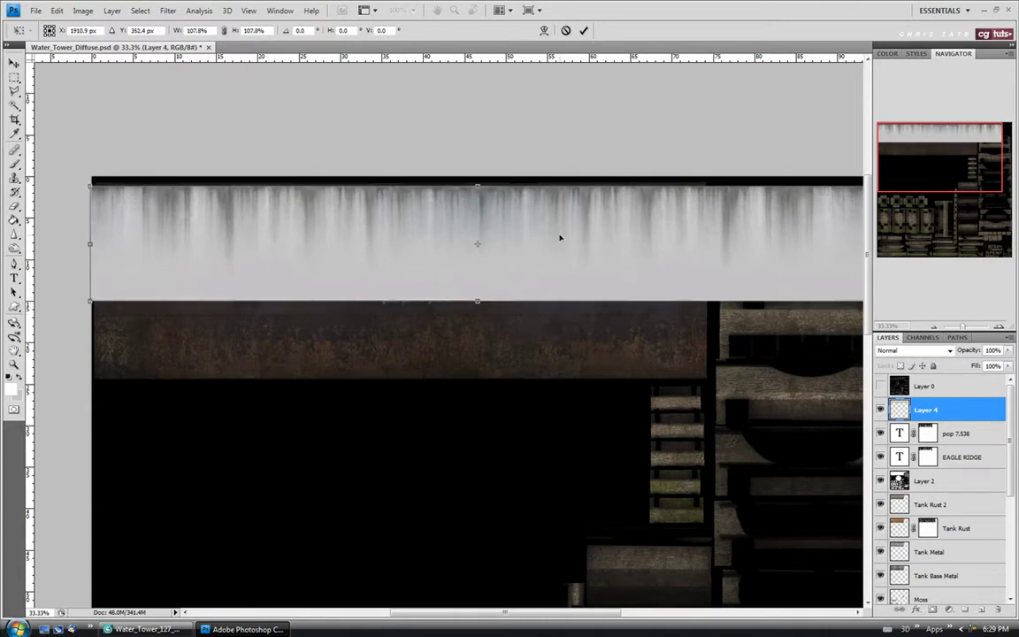
{"action": "left_click_drag", "start_coordinate": [92, 299], "coordinate": [21, 336], "text": "shift"}
{"action": "left_click_drag", "start_coordinate": [413, 257], "coordinate": [390, 258]}
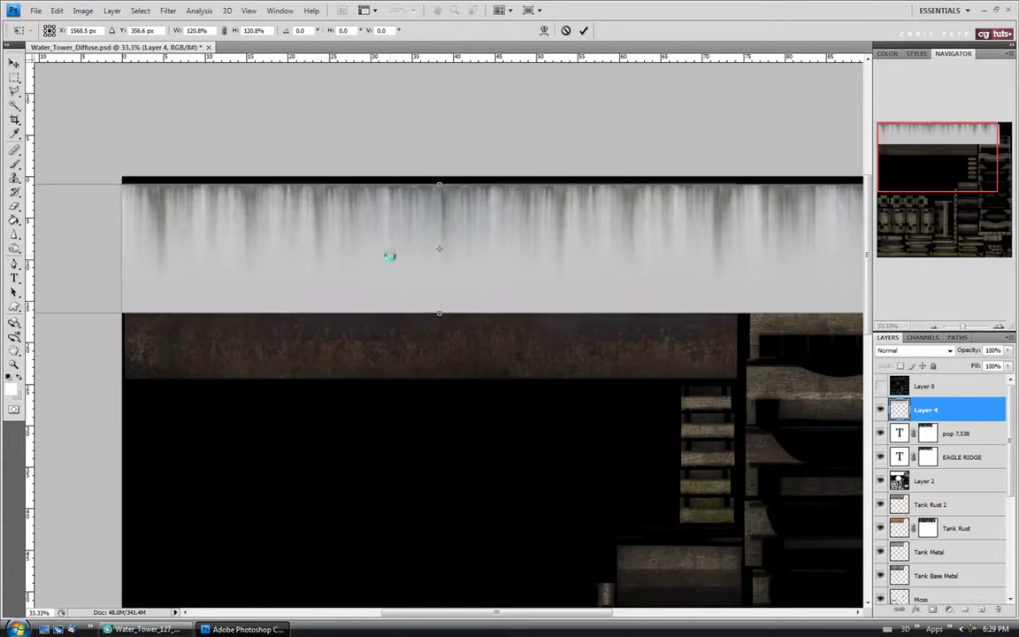
{"action": "key", "text": "Return"}
Step: Nudge the drip layer up to the tank's upper edge, using the UV wireframe layer as a temporary guide
{"action": "key", "text": "z"}
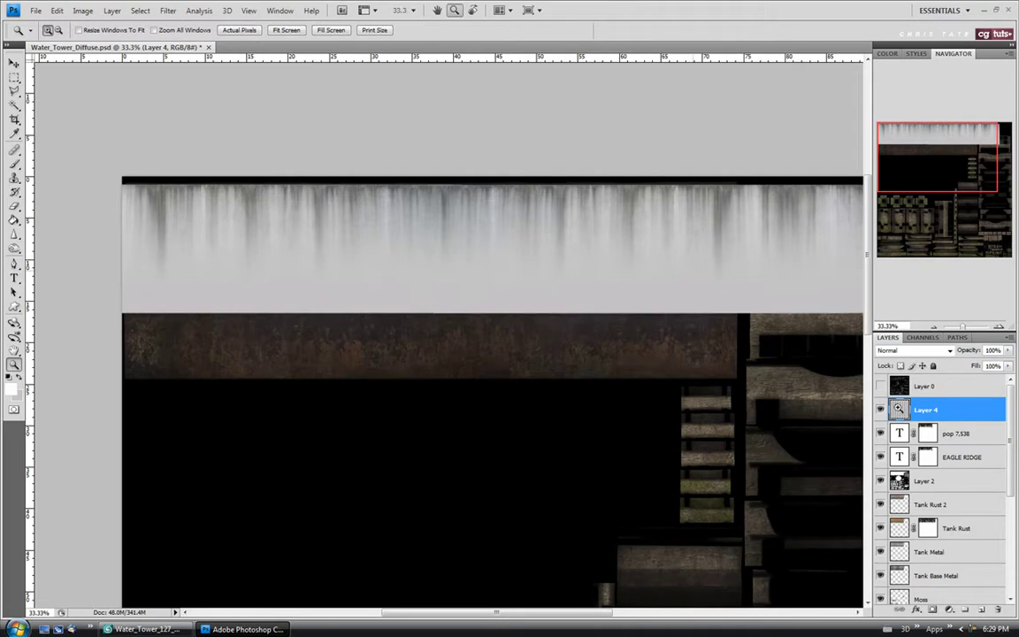
{"action": "left_click", "coordinate": [879, 387]}
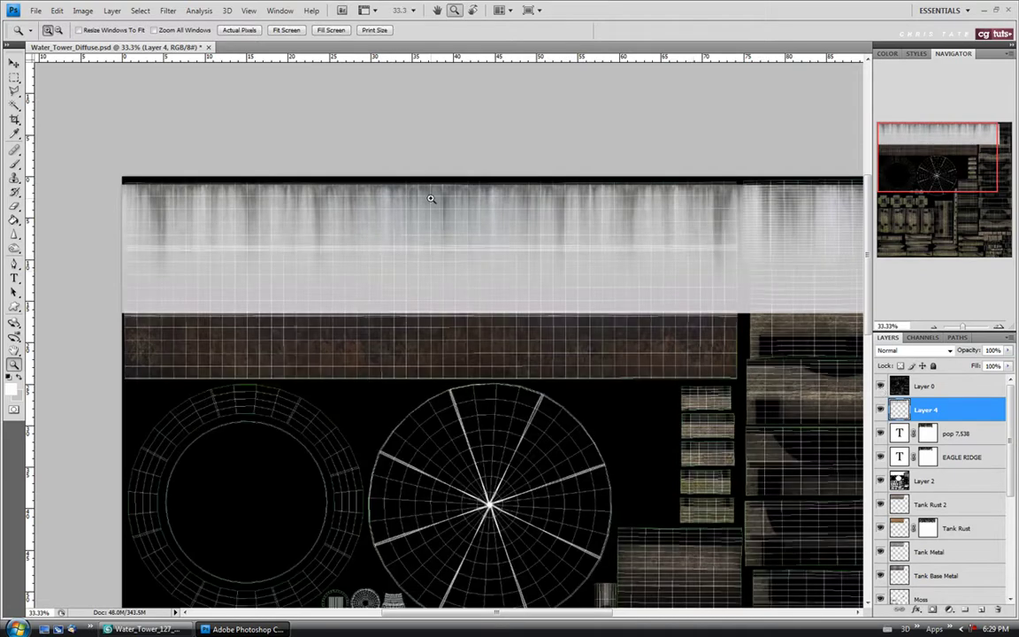
{"action": "left_click_drag", "start_coordinate": [430, 198], "coordinate": [15, 78]}
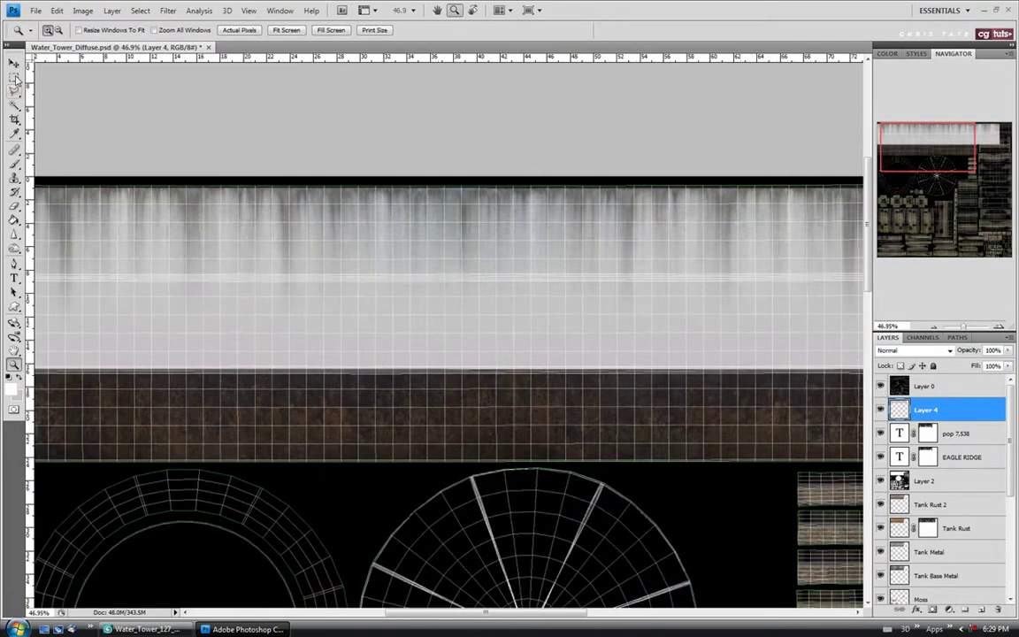
{"action": "left_click", "coordinate": [14, 63]}
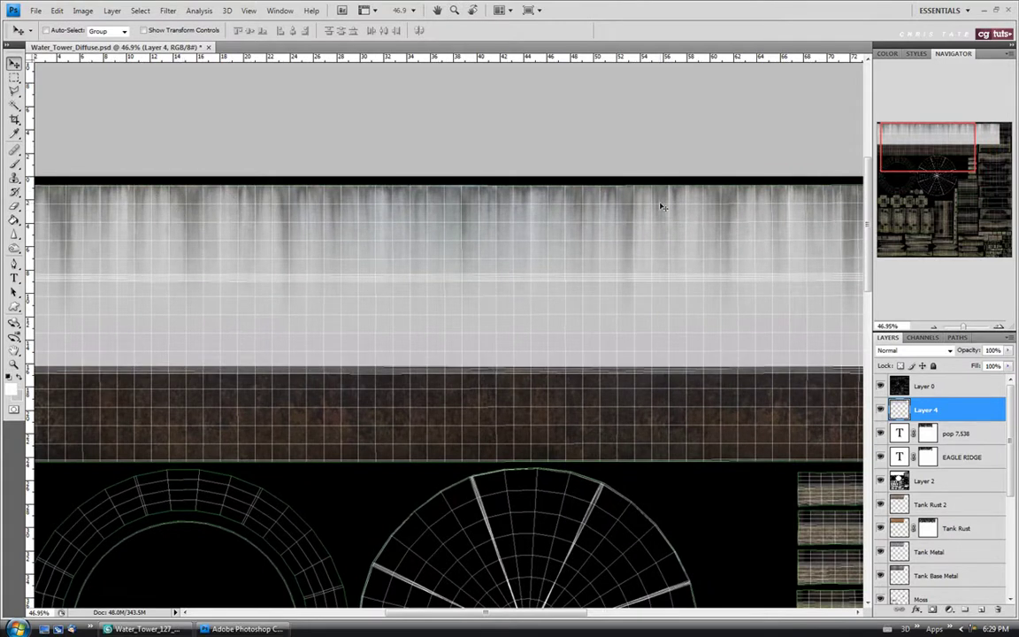
{"action": "mouse_move", "coordinate": [564, 618]}
{"action": "mouse_move", "coordinate": [564, 613]}
{"action": "left_mouse_down"}
{"action": "mouse_move", "coordinate": [640, 614]}
{"action": "mouse_move", "coordinate": [489, 614]}
{"action": "mouse_move", "coordinate": [575, 610]}
{"action": "mouse_move", "coordinate": [562, 611]}
{"action": "left_mouse_up"}
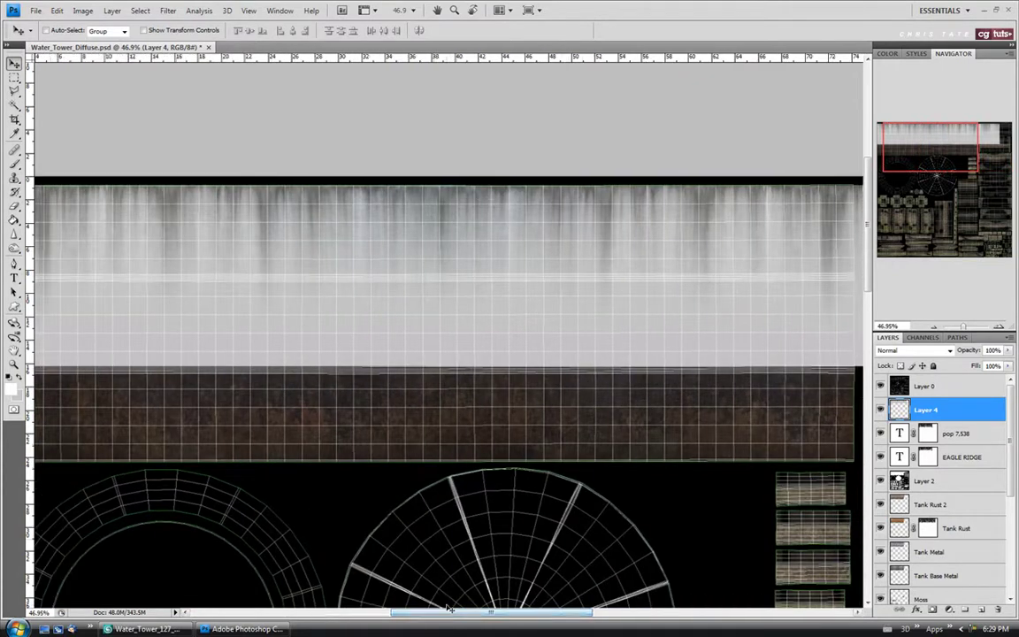
{"action": "left_click_drag", "start_coordinate": [447, 615], "coordinate": [437, 616]}
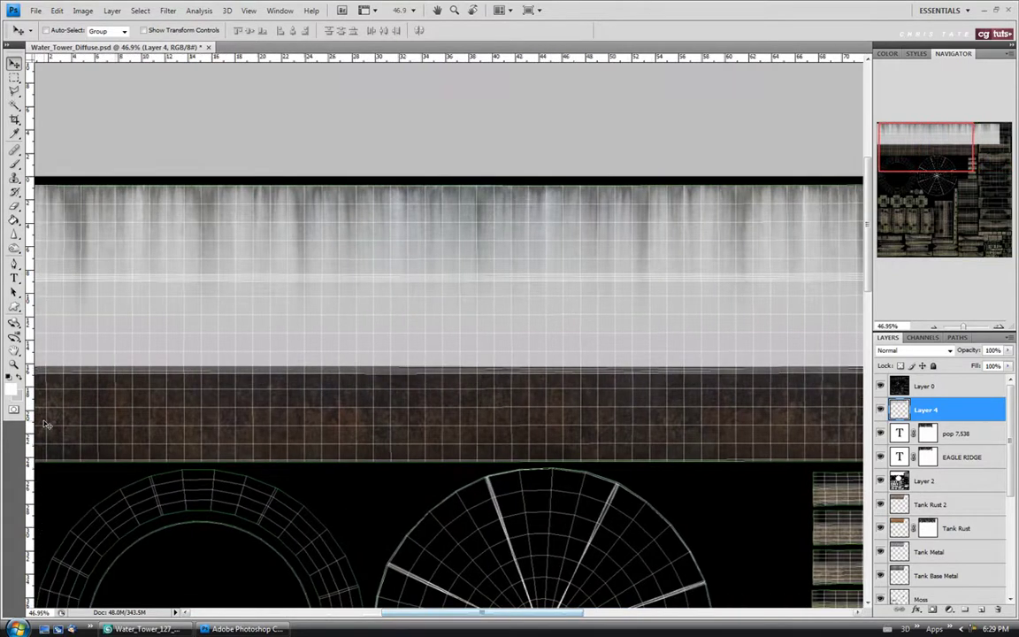
{"action": "left_click", "coordinate": [878, 387]}
Step: Set the enlarged drip layer to Multiply and review the whole tank texture
{"action": "left_click", "coordinate": [913, 350]}
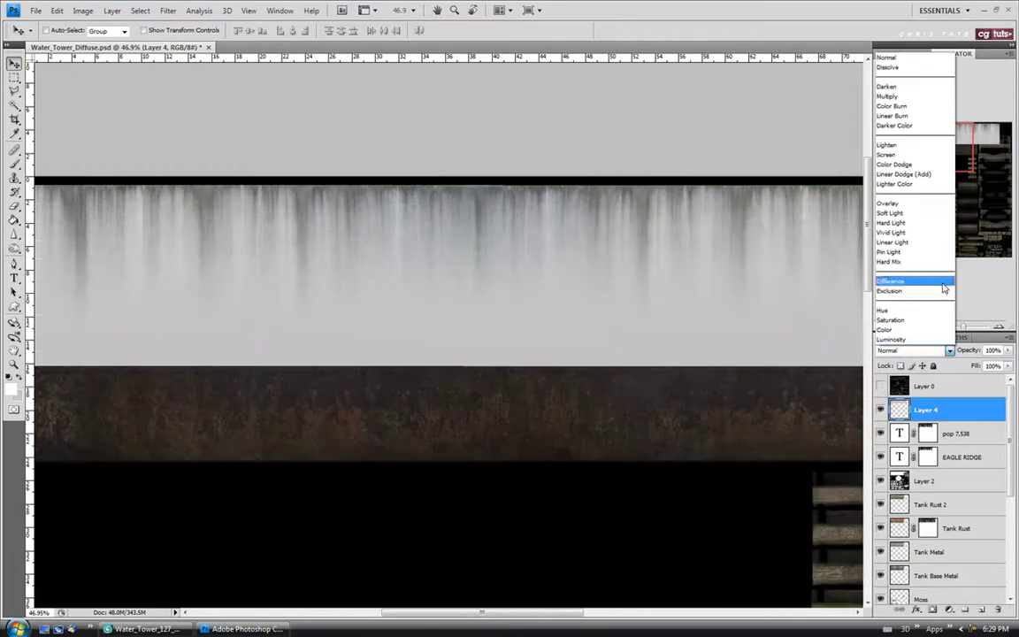
{"action": "left_click", "coordinate": [888, 95]}
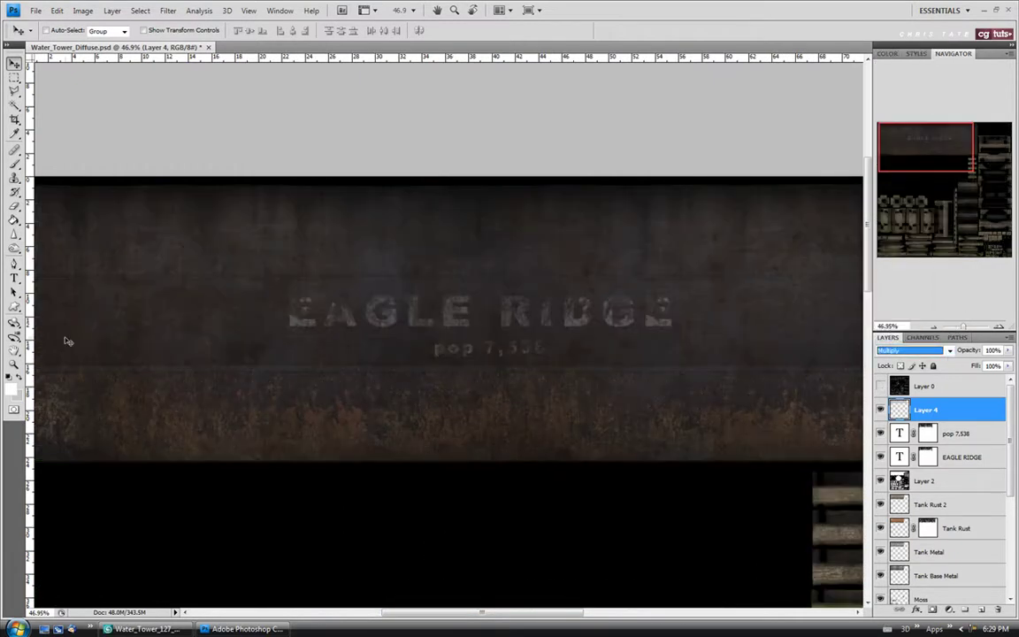
{"action": "left_click", "coordinate": [14, 364]}
{"action": "left_click", "coordinate": [339, 114], "text": "alt"}
{"action": "left_click", "coordinate": [295, 107]}
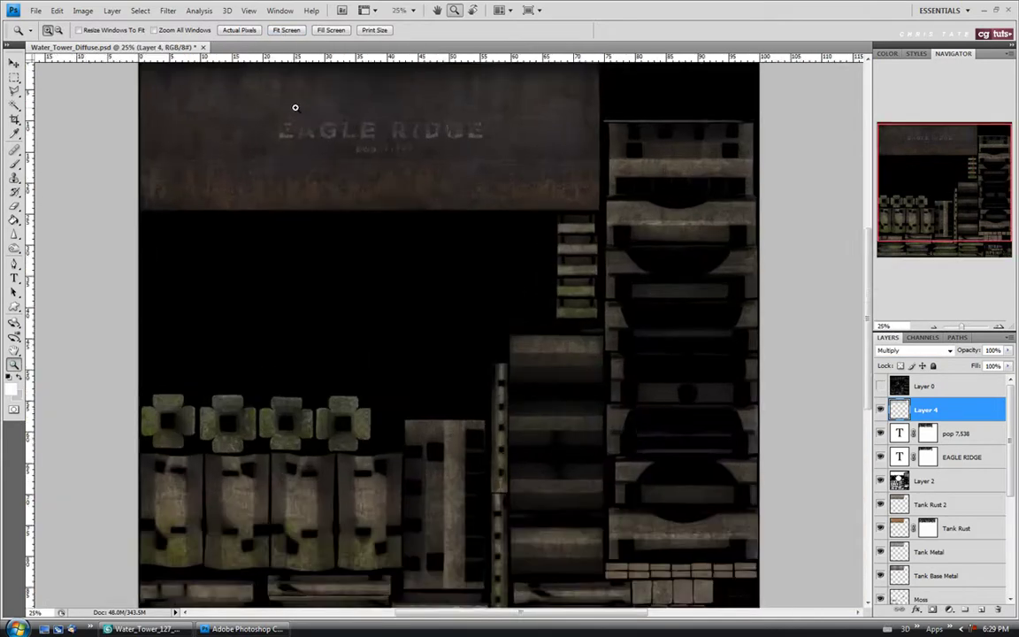
{"action": "scroll", "coordinate": [769, 270], "scroll_direction": "up", "scroll_amount": 3}
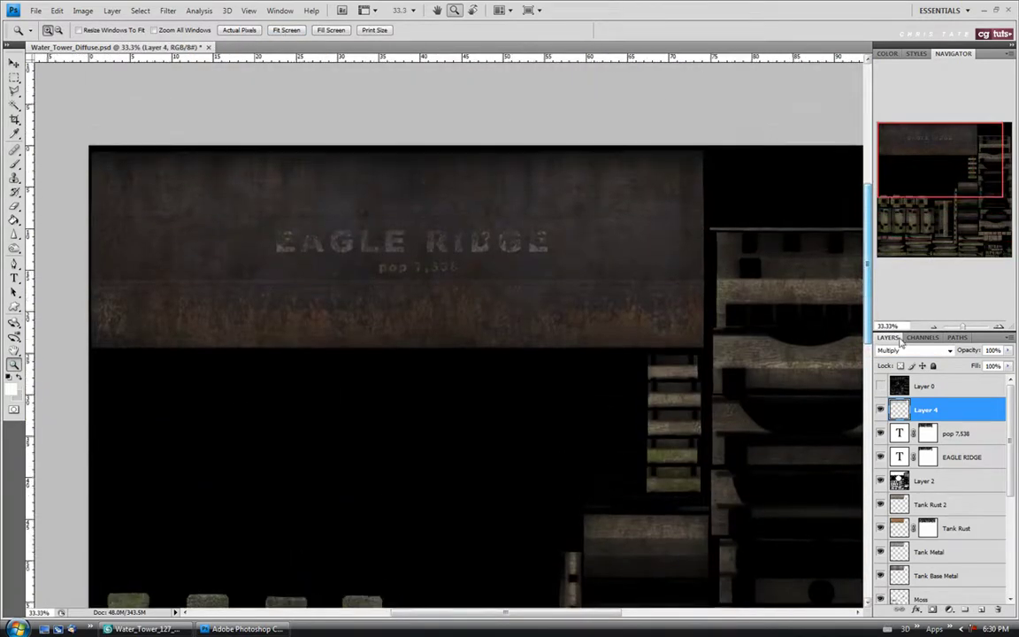
Step: Apply Levels to the drip layer with input black 32 and midtone 1.26, lowering the white input to brighten the stains
{"action": "left_click", "coordinate": [82, 10]}
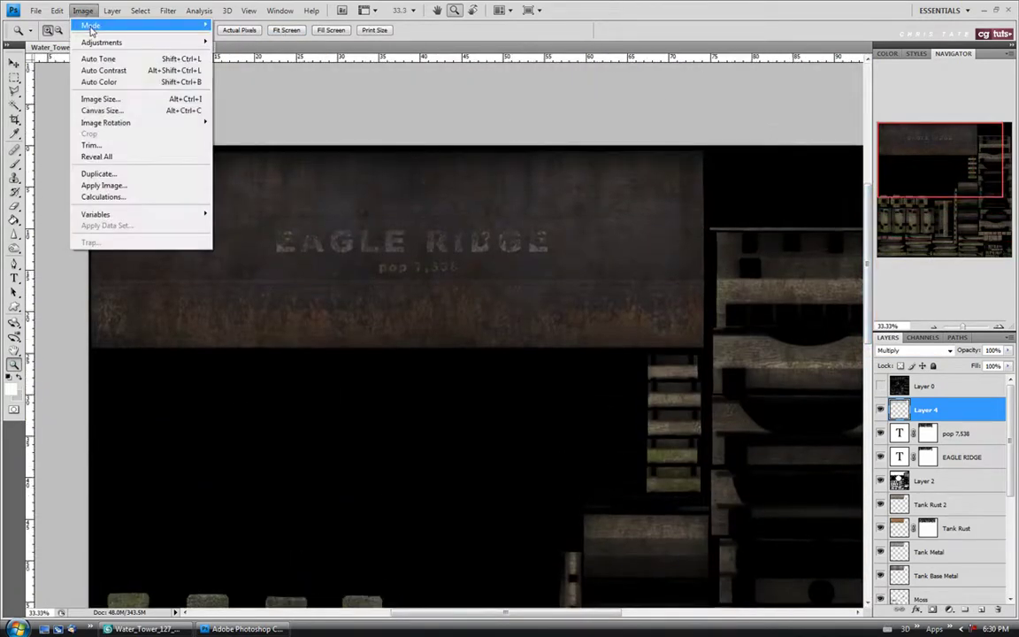
{"action": "mouse_move", "coordinate": [91, 41]}
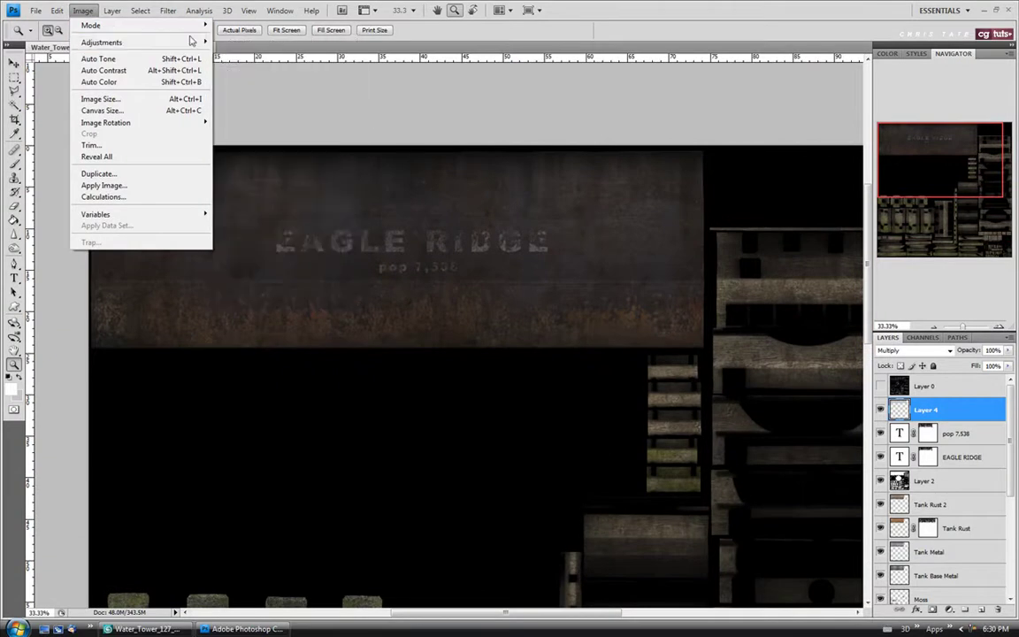
{"action": "left_click", "coordinate": [250, 56]}
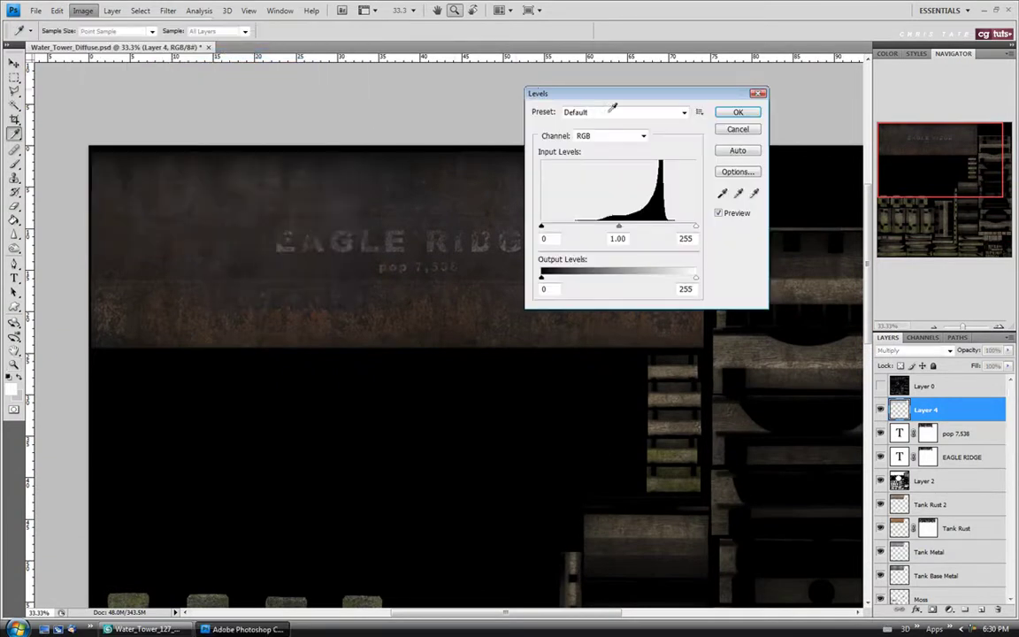
{"action": "left_click_drag", "start_coordinate": [605, 95], "coordinate": [397, 354]}
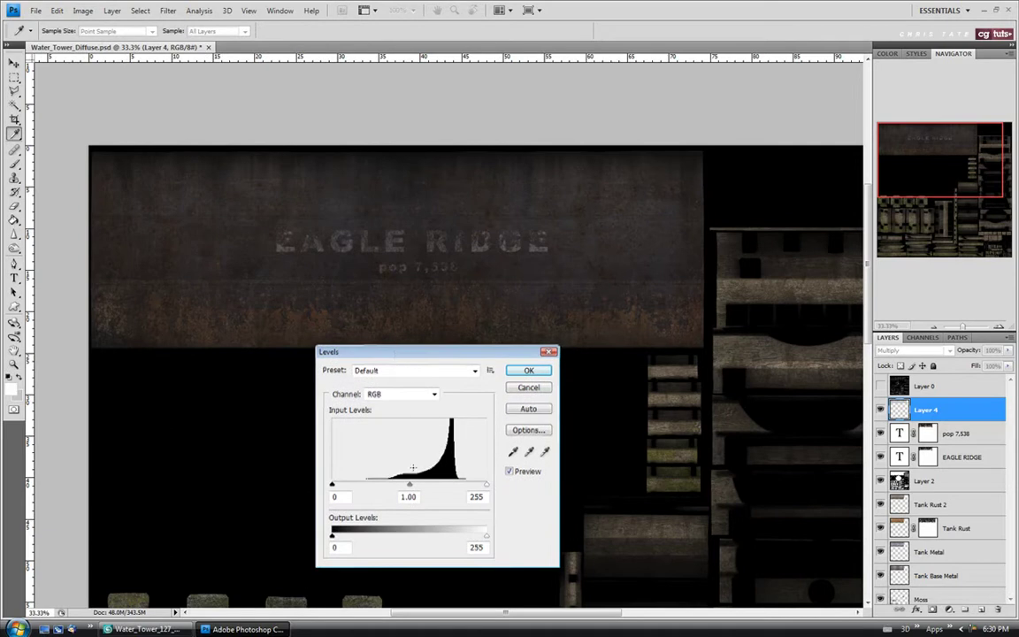
{"action": "left_click_drag", "start_coordinate": [333, 486], "coordinate": [352, 486]}
{"action": "left_click_drag", "start_coordinate": [486, 485], "coordinate": [470, 489]}
{"action": "left_click_drag", "start_coordinate": [470, 489], "coordinate": [401, 485]}
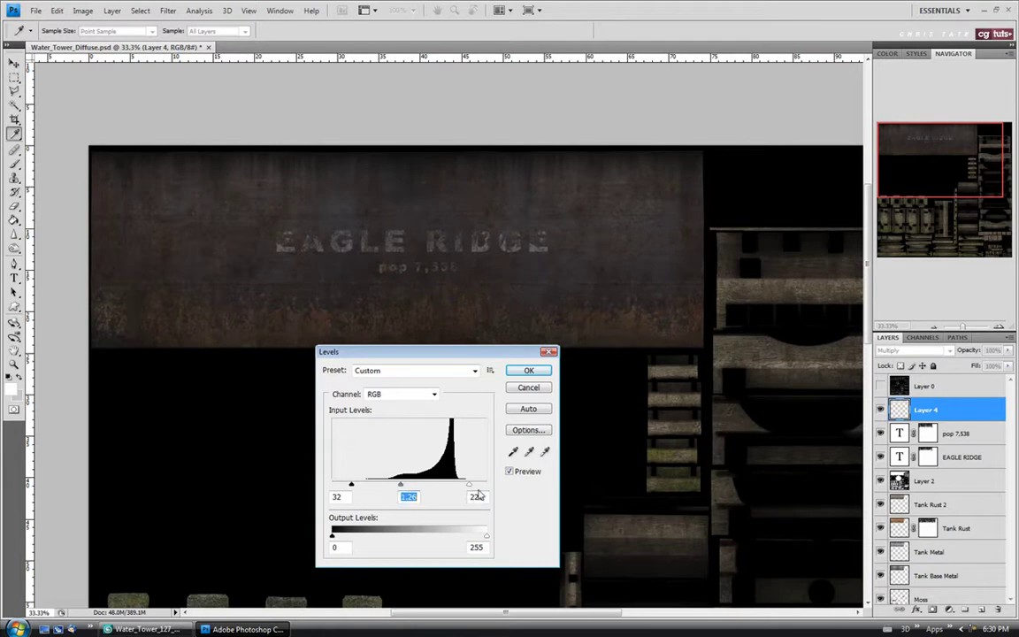
{"action": "left_click_drag", "start_coordinate": [470, 485], "coordinate": [464, 492]}
{"action": "left_click", "coordinate": [464, 487]}
{"action": "left_click", "coordinate": [529, 371]}
{"action": "key", "text": "z"}
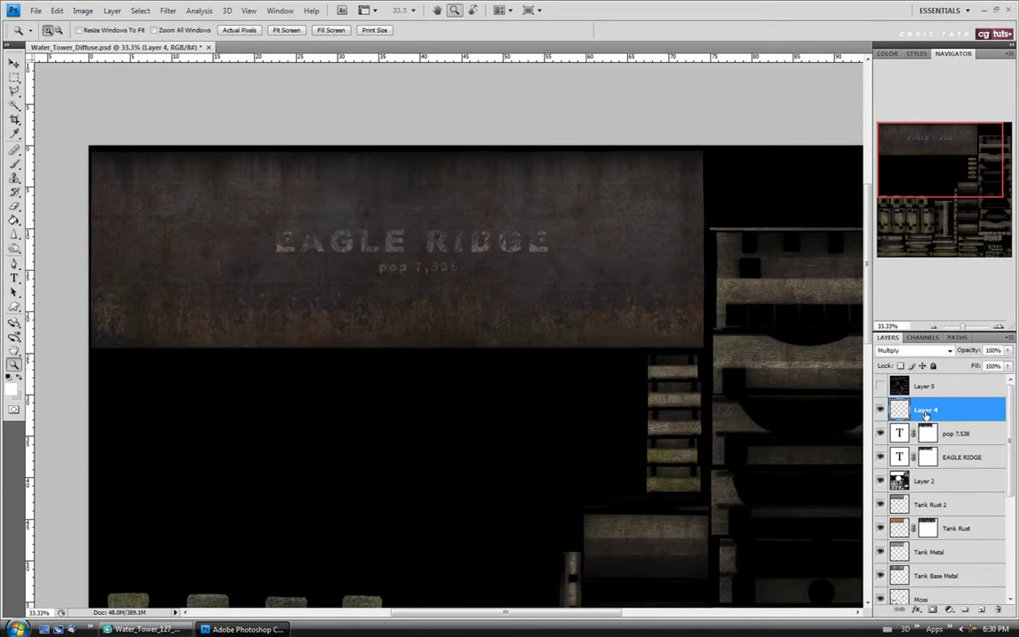
Step: Add a layer mask to the drip layer and paint black along the tank's lower edge with a 300 px brush at 60% opacity
{"action": "left_click", "coordinate": [933, 610]}
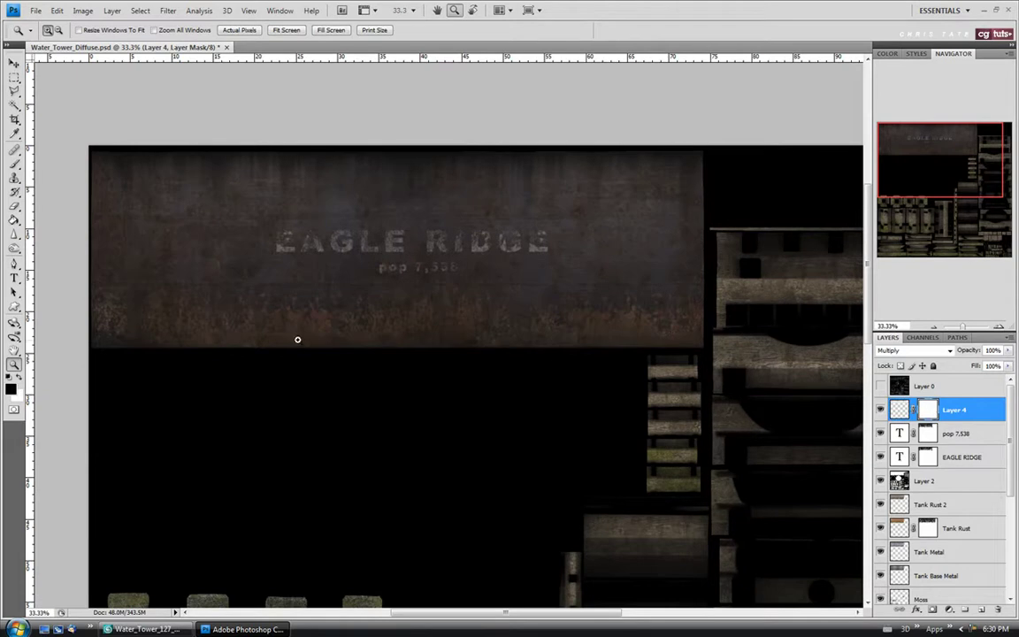
{"action": "left_click", "coordinate": [14, 164]}
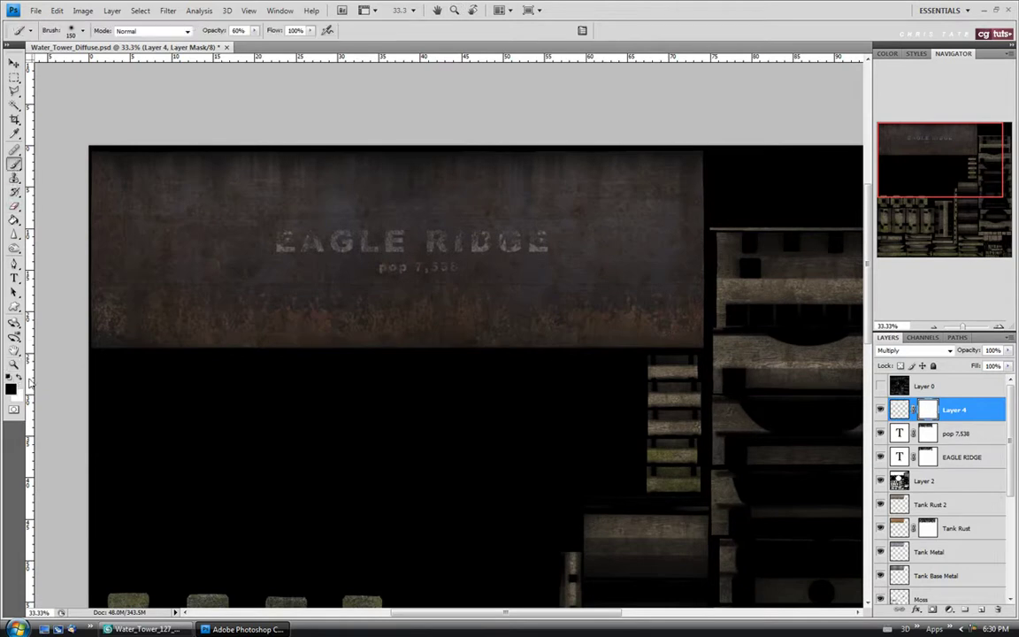
{"action": "key", "text": "bracketright"}
{"action": "key", "text": "bracketright"}
{"action": "mouse_move", "coordinate": [138, 336]}
{"action": "left_mouse_down"}
{"action": "mouse_move", "coordinate": [105, 313]}
{"action": "mouse_move", "coordinate": [100, 248]}
{"action": "mouse_move", "coordinate": [124, 322]}
{"action": "left_mouse_up"}
Step: Save the diffuse file and check the adjusted drip stains on the tank in 3ds Max
{"action": "left_click", "coordinate": [35, 10]}
{"action": "left_click", "coordinate": [44, 162]}
{"action": "left_click", "coordinate": [146, 628]}
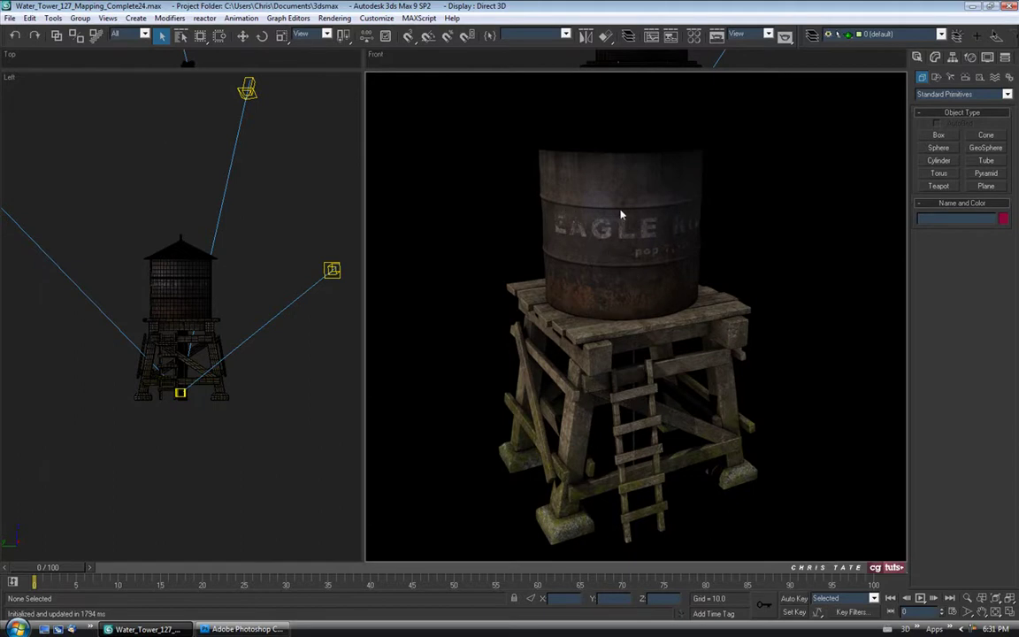
Step: Save the 3ds Max scene as the incremented version Water_Tower_127_Mapping_Complete25 and return to Photoshop
{"action": "left_click", "coordinate": [9, 18]}
{"action": "left_click", "coordinate": [36, 103]}
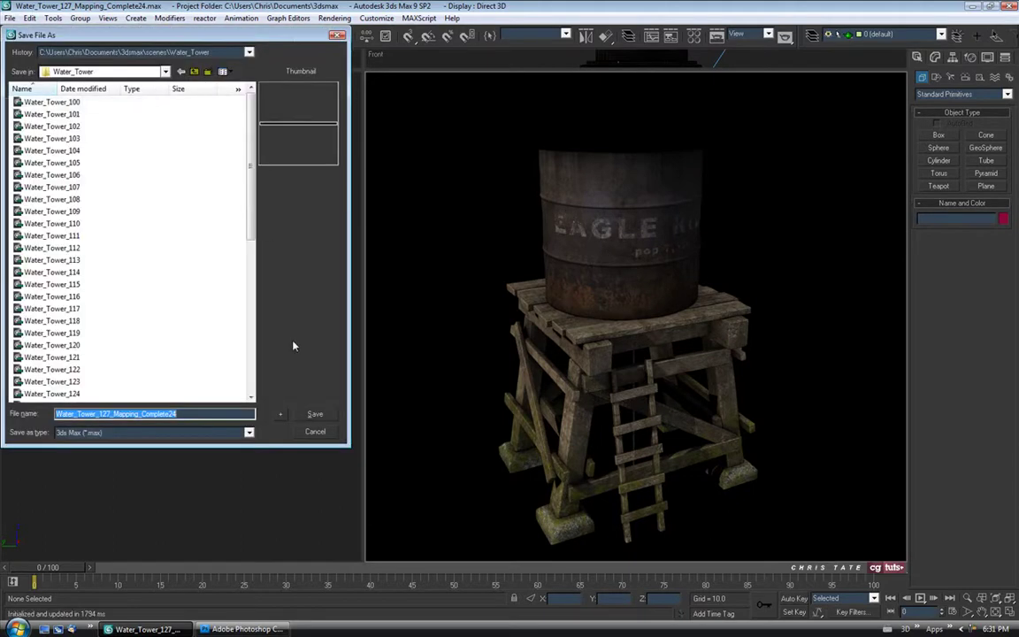
{"action": "left_click", "coordinate": [281, 414]}
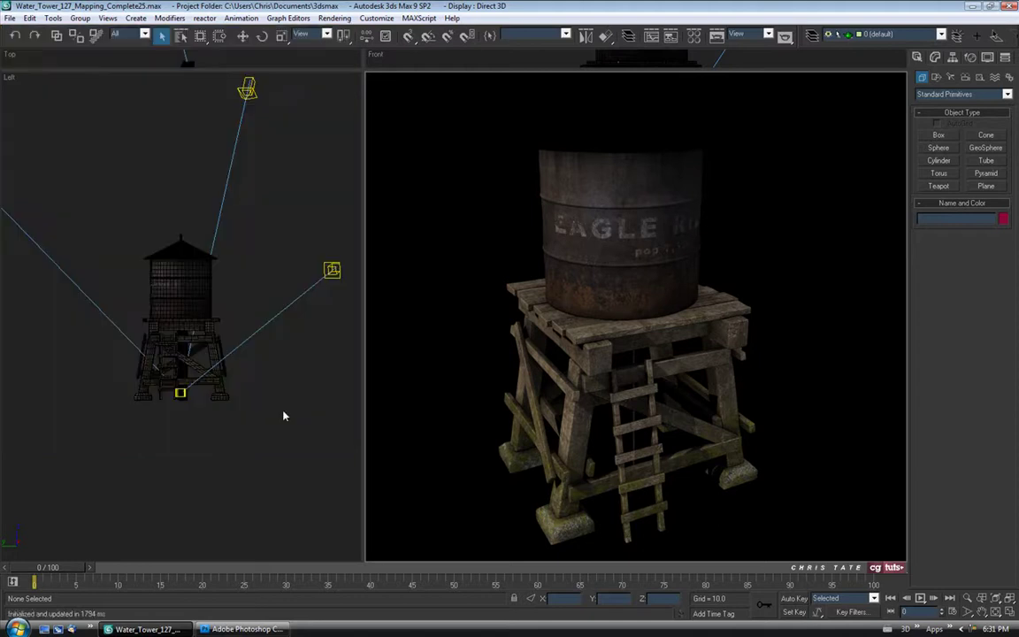
{"action": "left_click", "coordinate": [245, 628]}
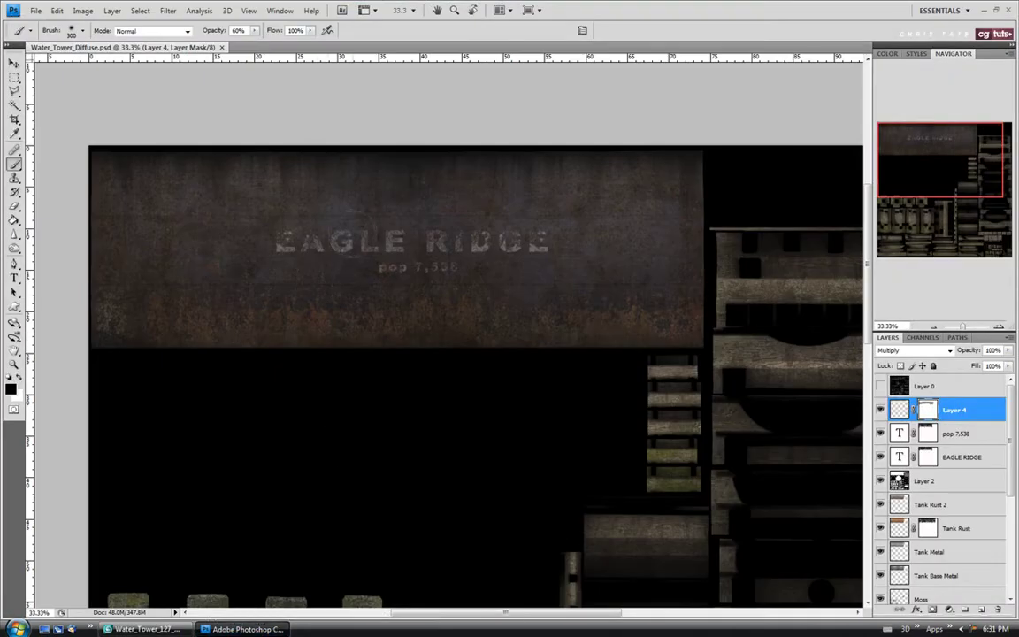